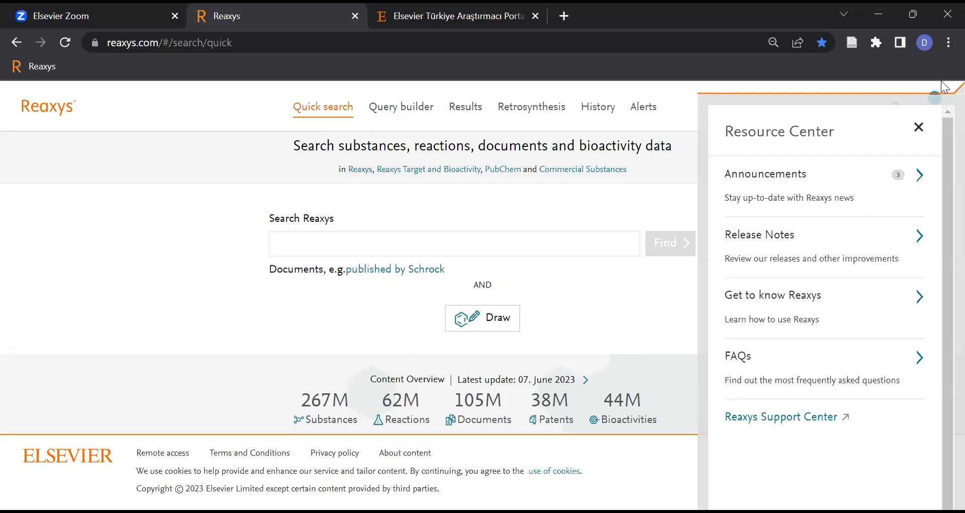
# - Dismiss the Resource Center, then review the database content figures behind the latest update notice and return to the search page
pyautogui.click(918, 128)
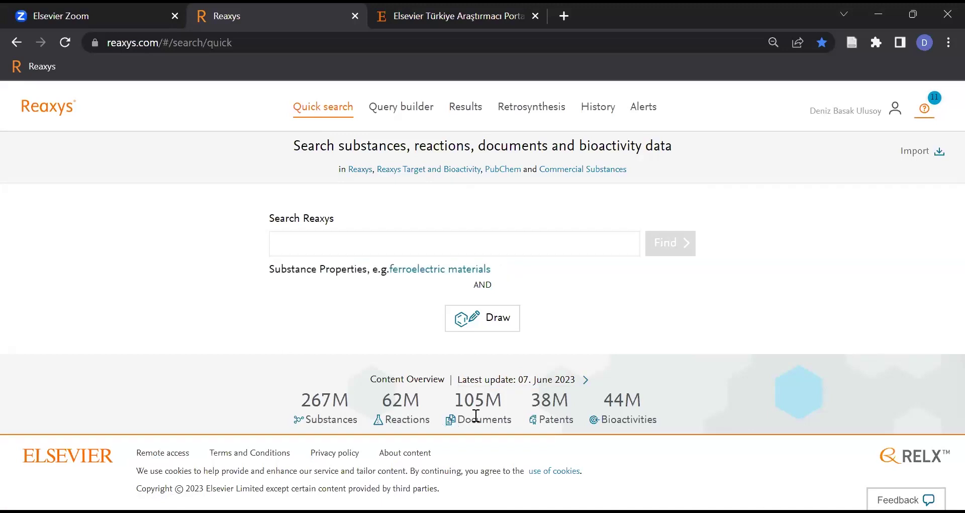
pyautogui.click(552, 380)
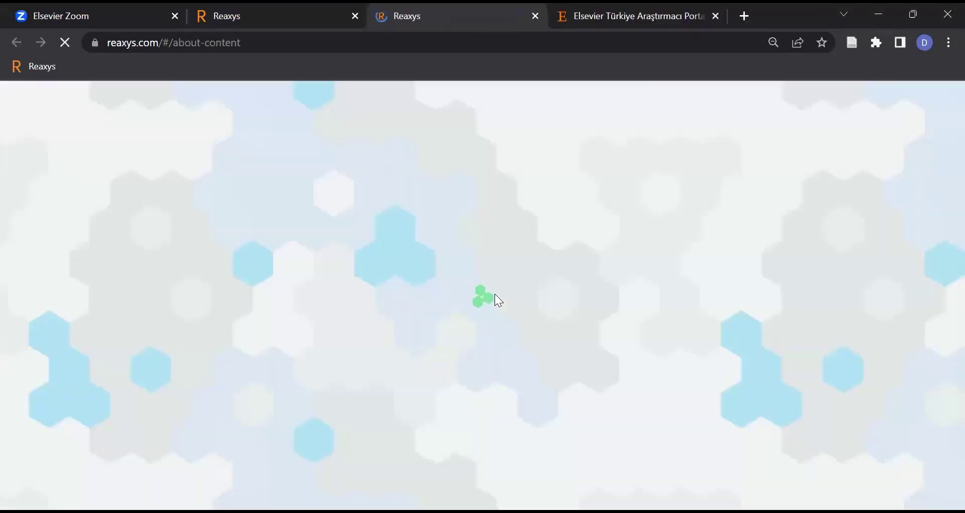
pyautogui.scroll(-2, 201, 281)
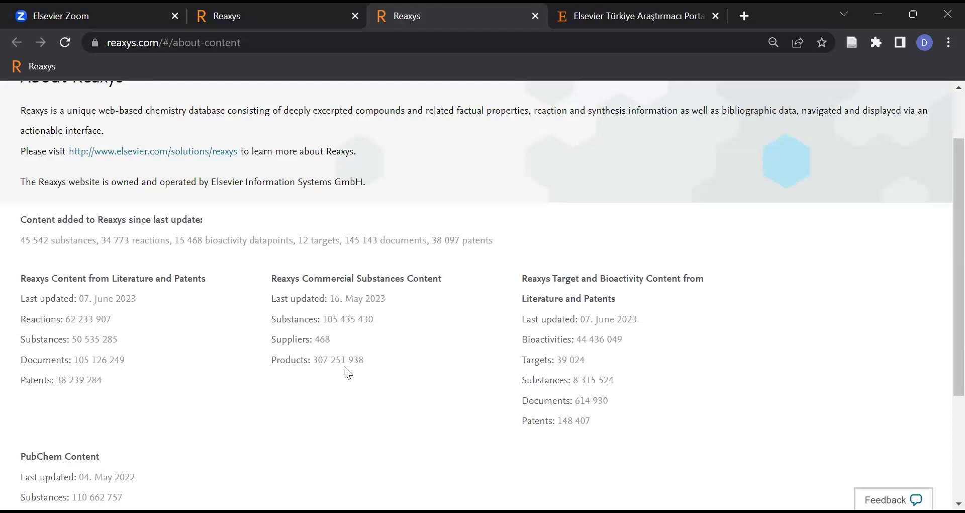
pyautogui.click(536, 15)
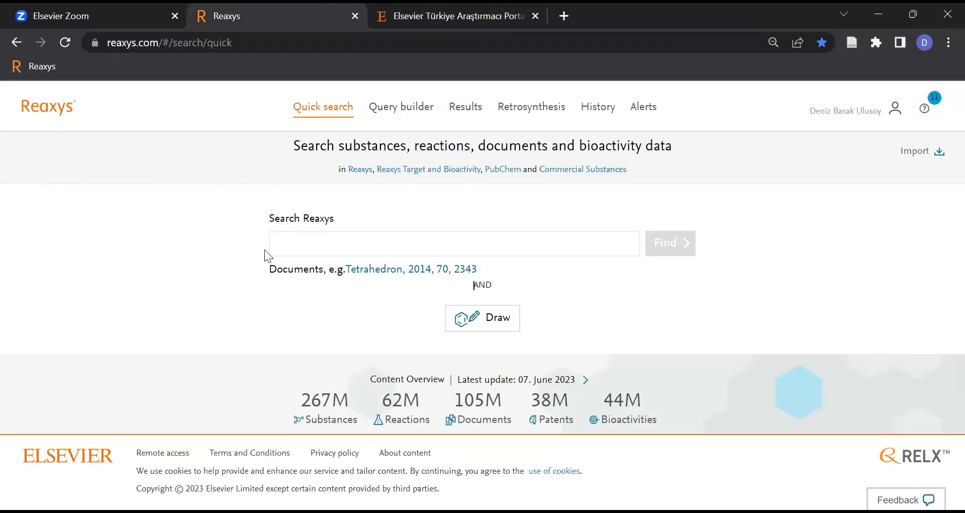
# - Run a quick search for "agrochemical" and open the list of matching documents
pyautogui.click(410, 110)
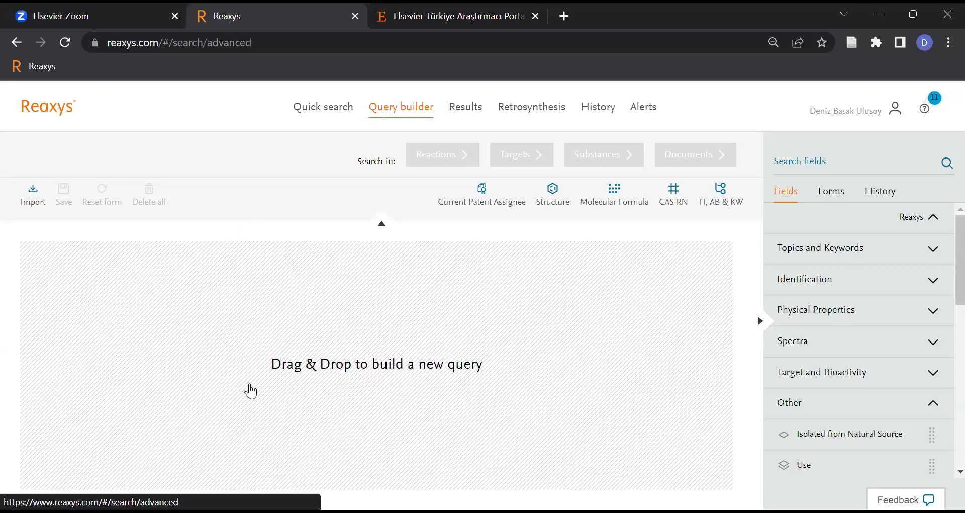
pyautogui.click(306, 118)
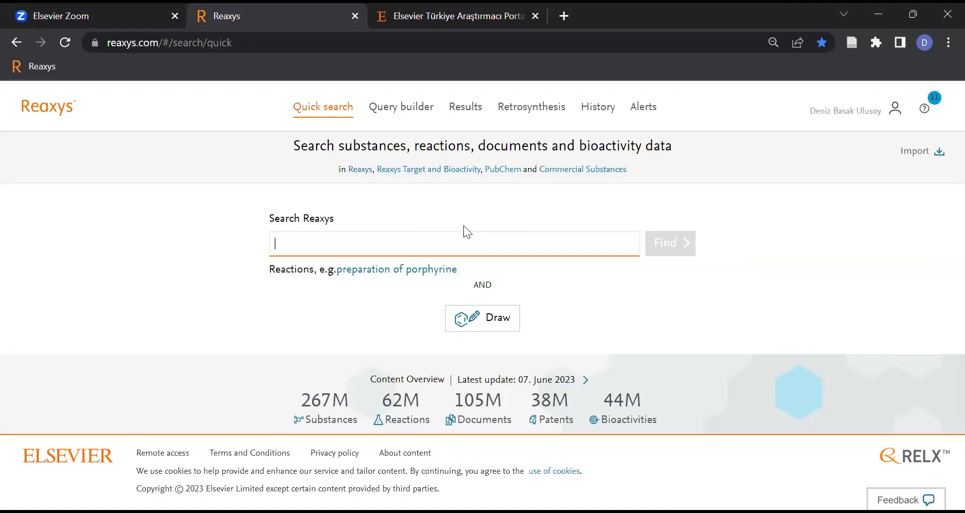
pyautogui.write('agrochemc')
pyautogui.press('BackSpace')
pyautogui.write('ical')
pyautogui.press('Return')
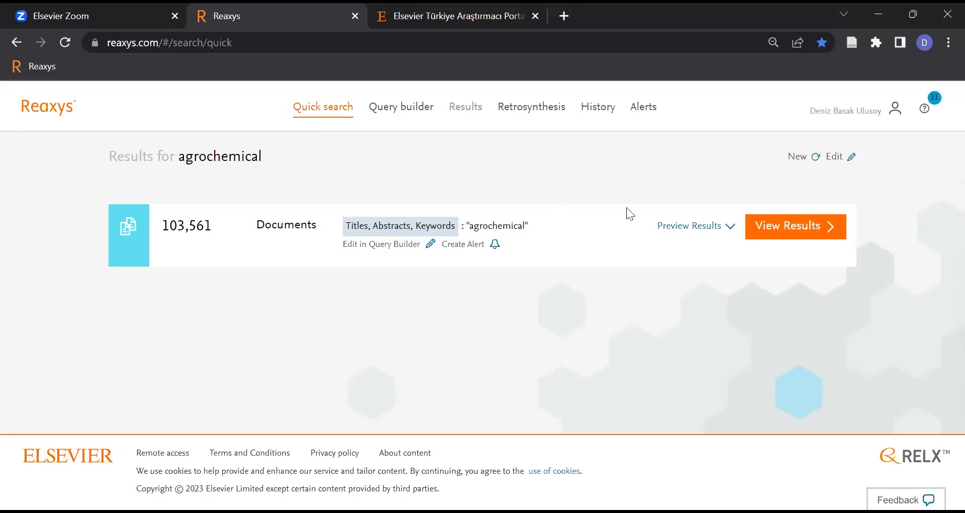
pyautogui.click(815, 230)
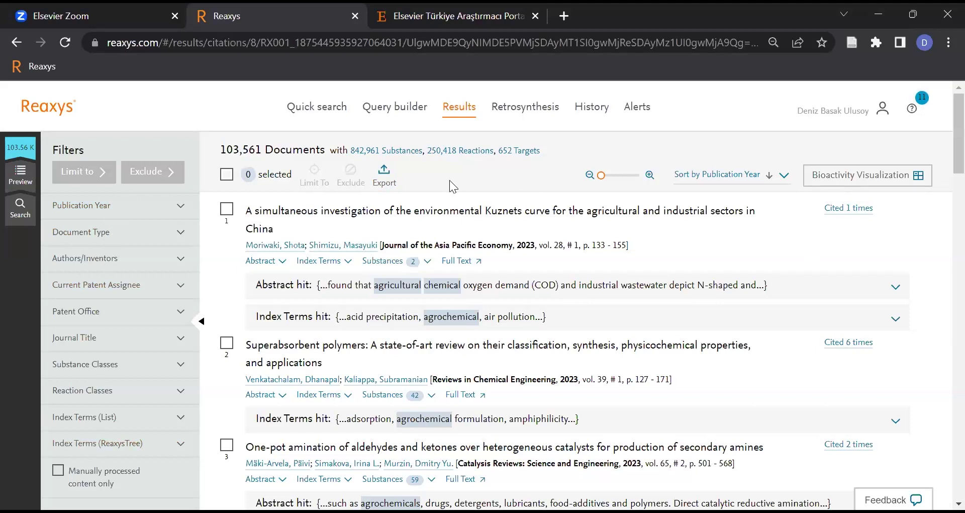
# - Sort the document results by Cited By
pyautogui.click(778, 180)
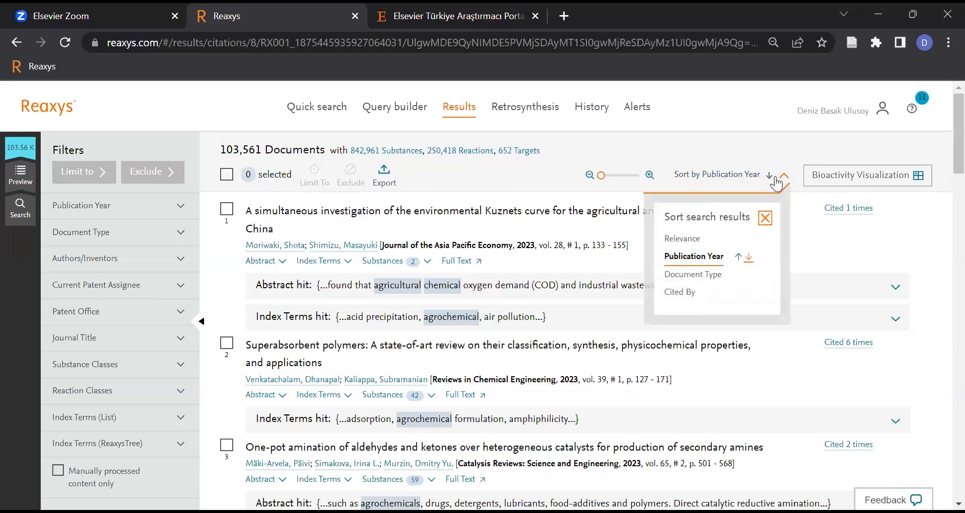
pyautogui.click(681, 292)
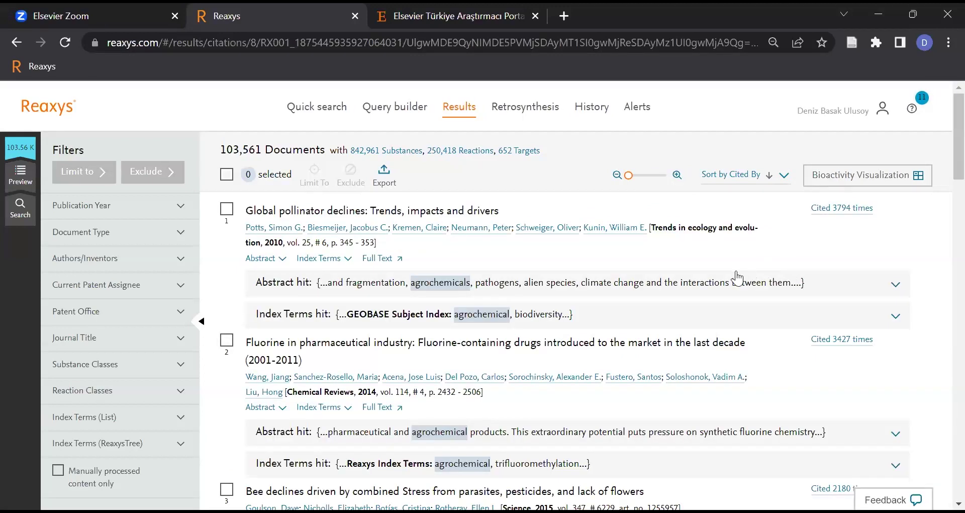
pyautogui.scroll(-5, 737, 276)
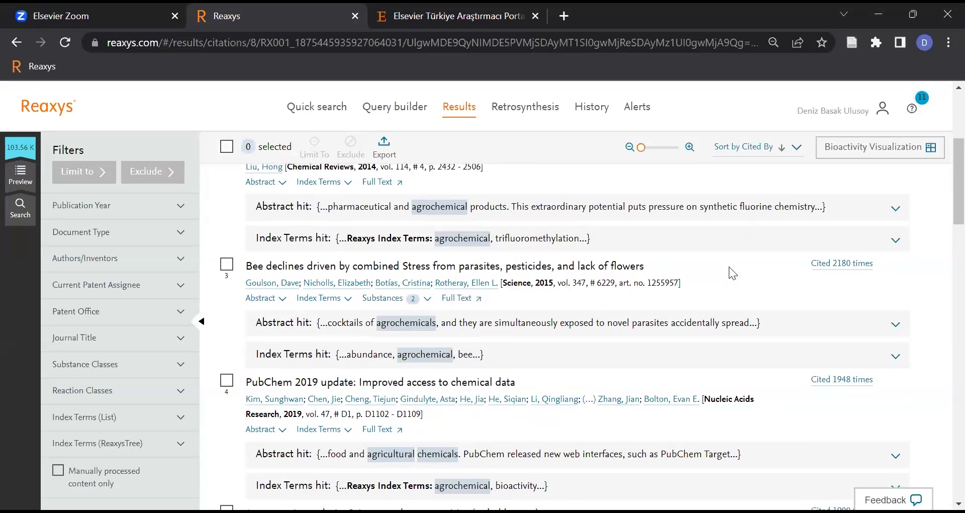
pyautogui.scroll(4, 731, 274)
pyautogui.scroll(-3, 739, 269)
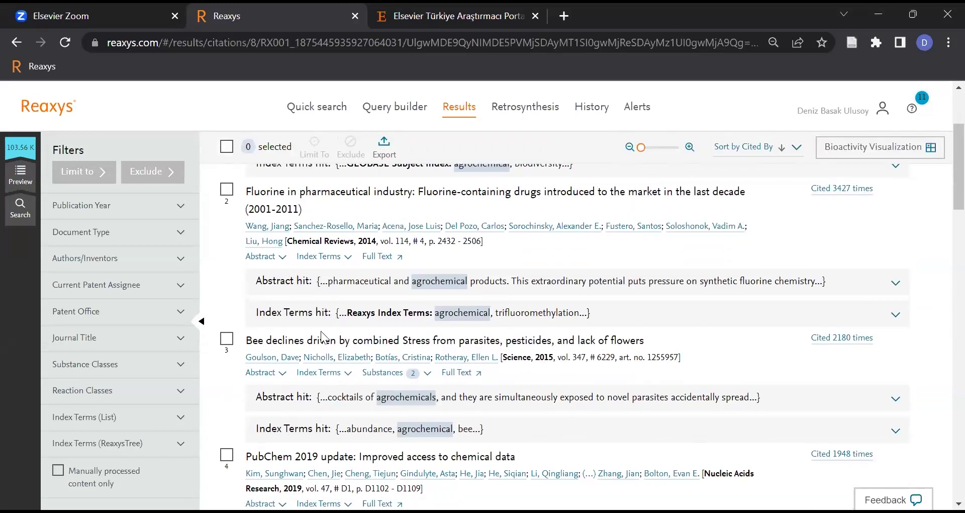
# - Expand the abstract and the substances of the article "Bee declines driven by combined Stress from parasites, pesticides, and lack of flowers"
pyautogui.scroll(-2, 281, 297)
pyautogui.click(280, 298)
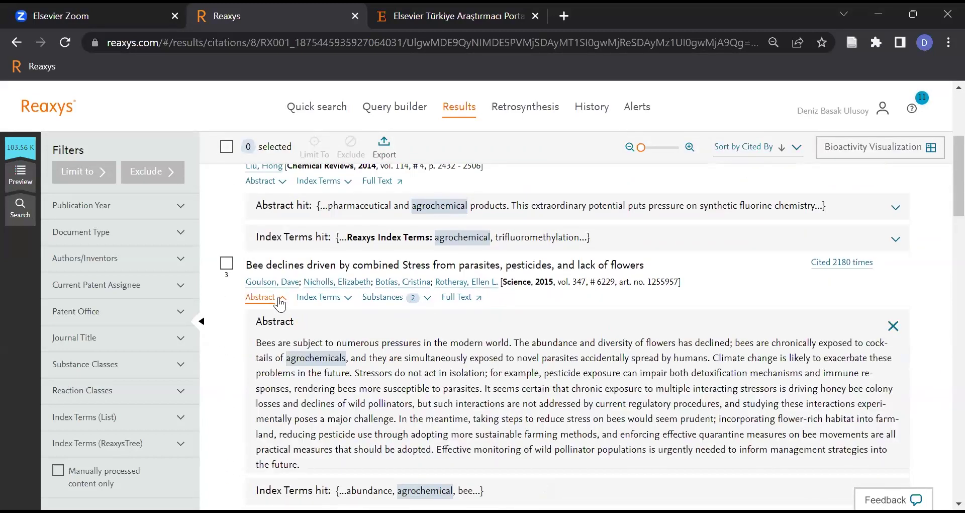
pyautogui.scroll(-1, 312, 291)
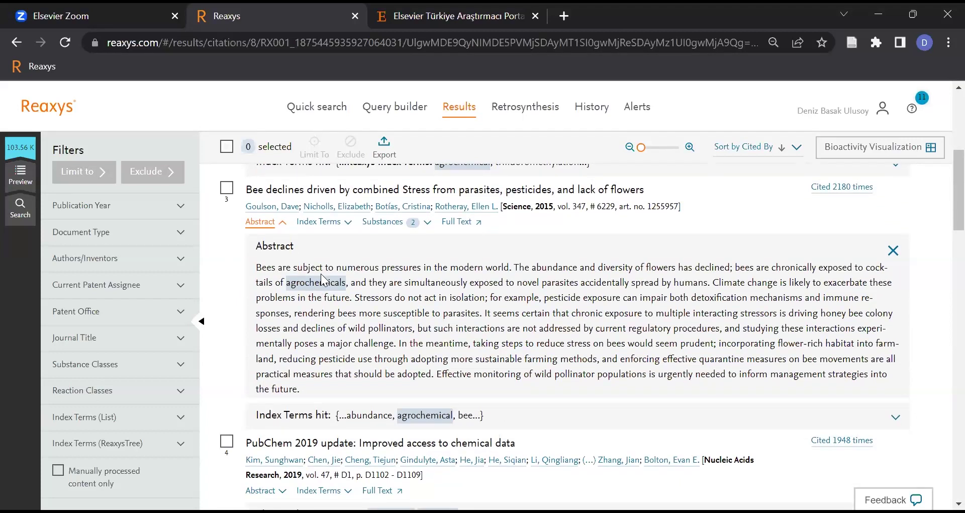
pyautogui.click(426, 222)
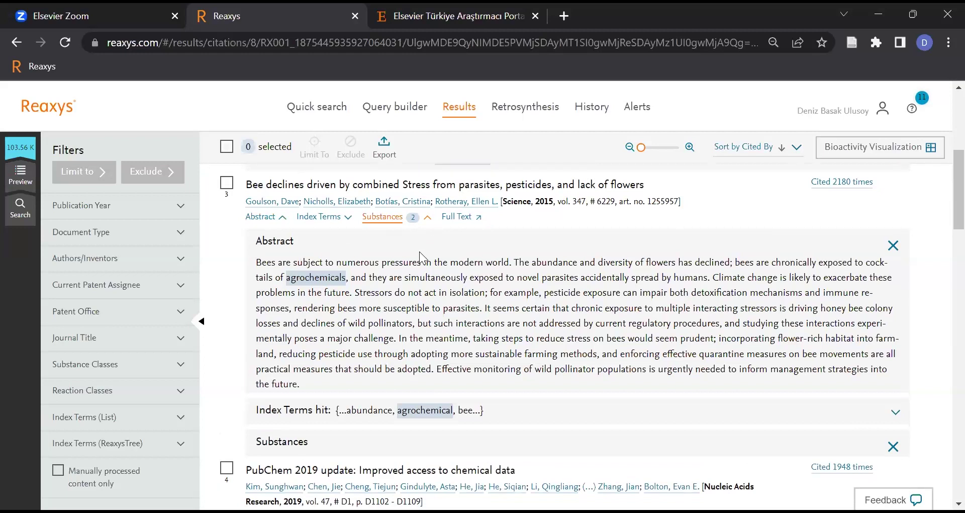
pyautogui.scroll(-1, 422, 249)
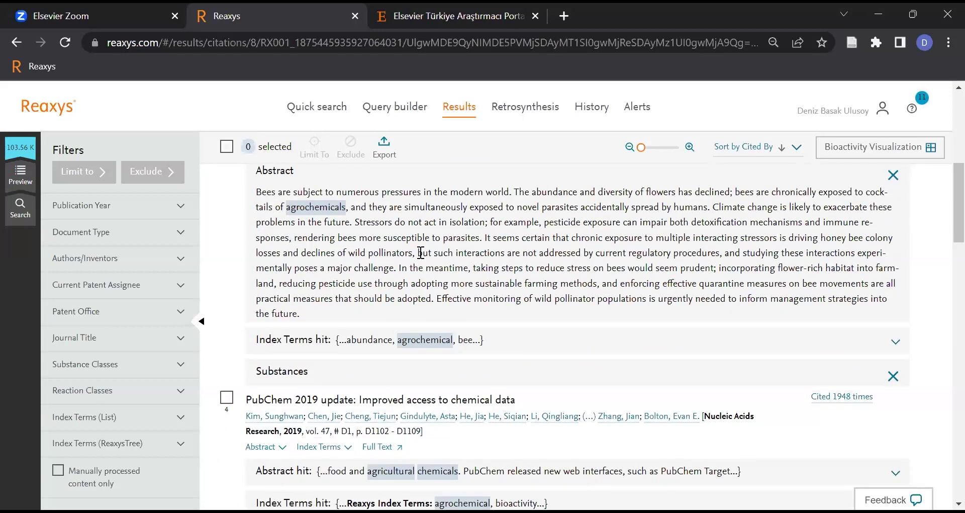
pyautogui.scroll(1, 420, 252)
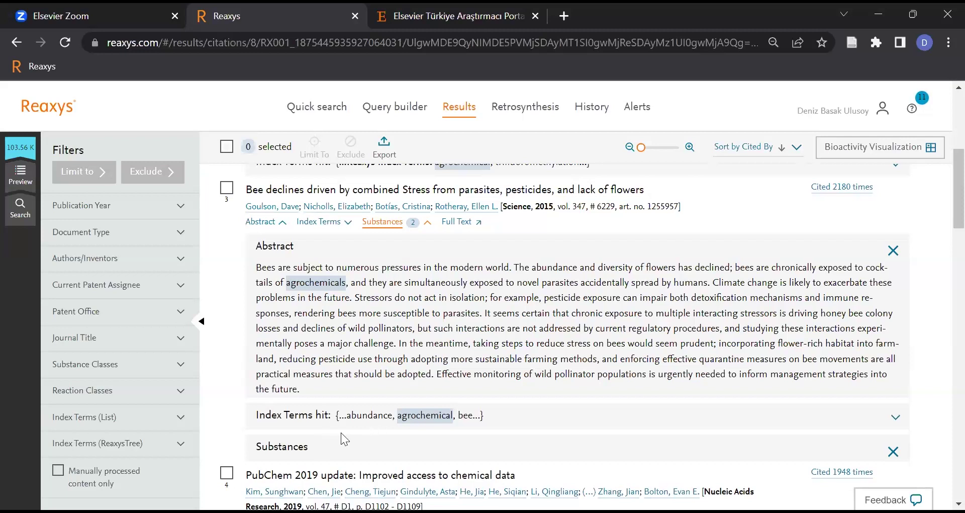
pyautogui.scroll(-2, 449, 311)
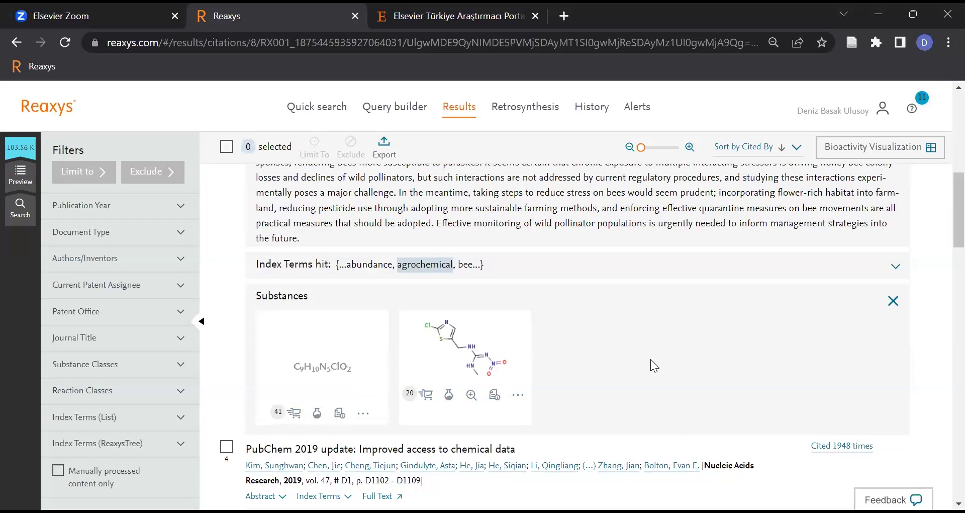
pyautogui.scroll(1, 607, 347)
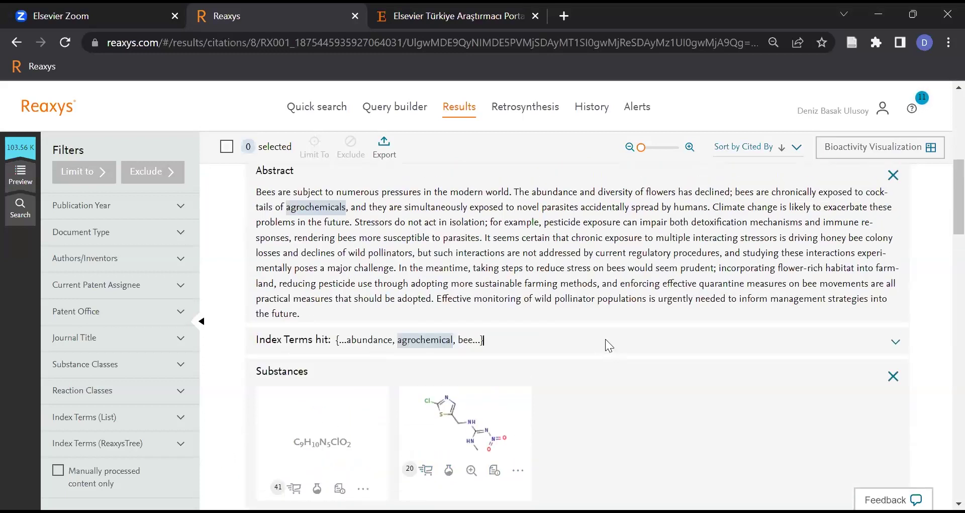
# - Expand the bee declines article's full index terms and examine its Reaxys Index Terms line
pyautogui.click(606, 340)
pyautogui.scroll(-1, 483, 342)
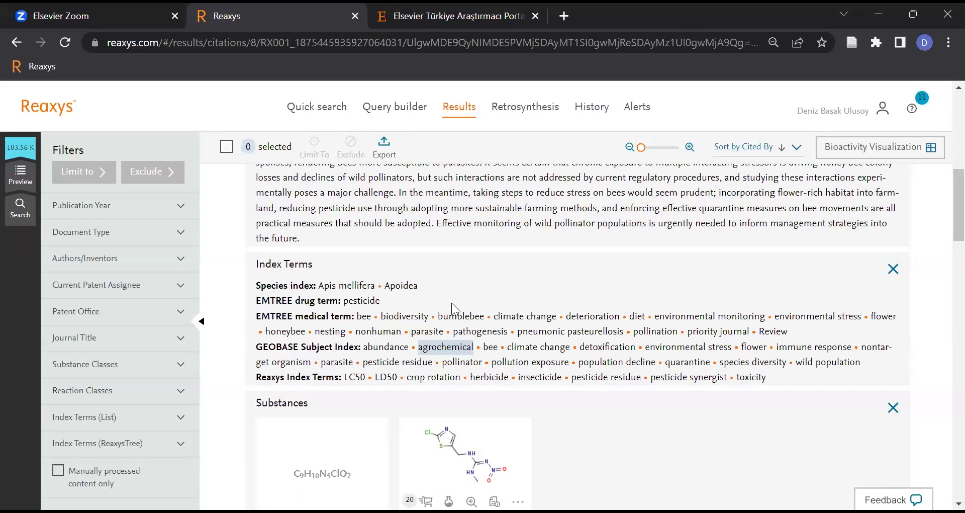
pyautogui.scroll(1, 467, 311)
pyautogui.scroll(-1, 485, 308)
pyautogui.moveTo(256, 378); pyautogui.dragTo(343, 379)
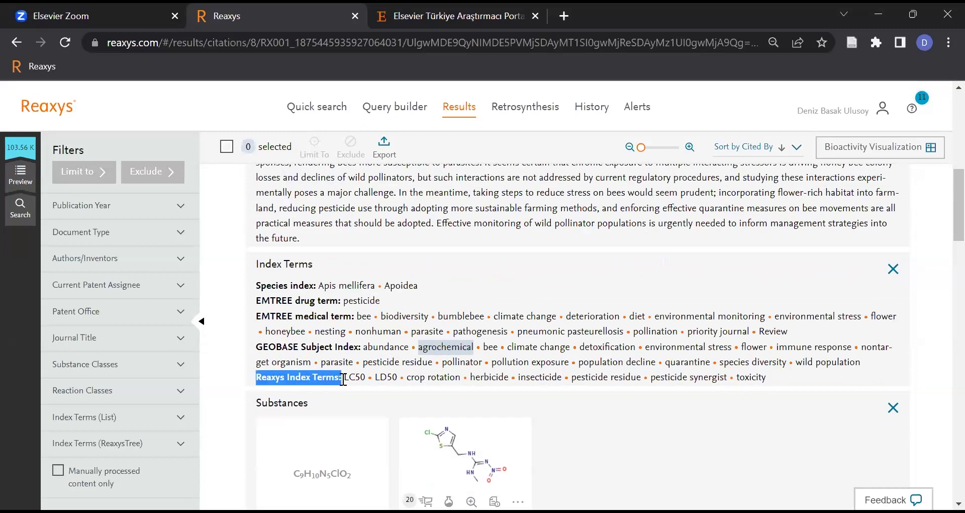
pyautogui.click(495, 288)
# - Expand the index terms of the "PubChem 2019 update" and "Asymmetric catalysis" articles
pyautogui.scroll(-10, 498, 291)
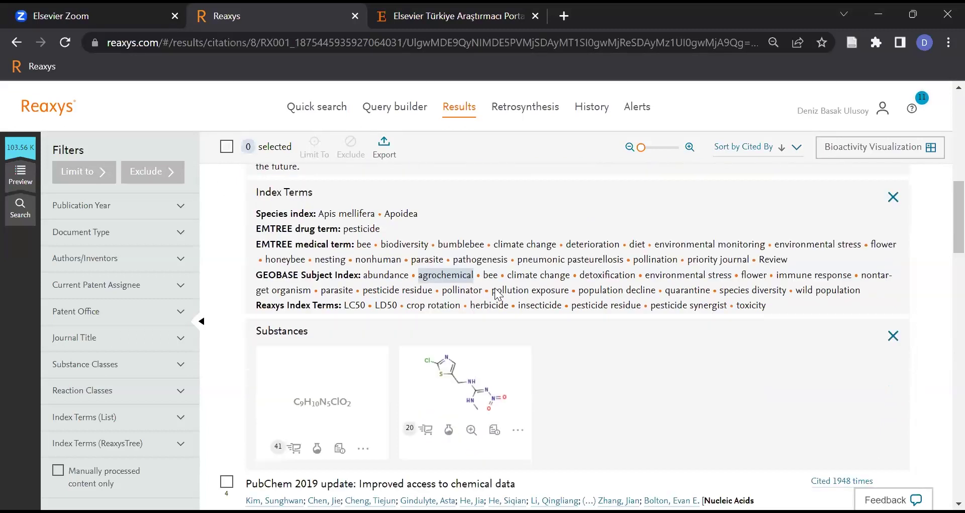
pyautogui.click(457, 277)
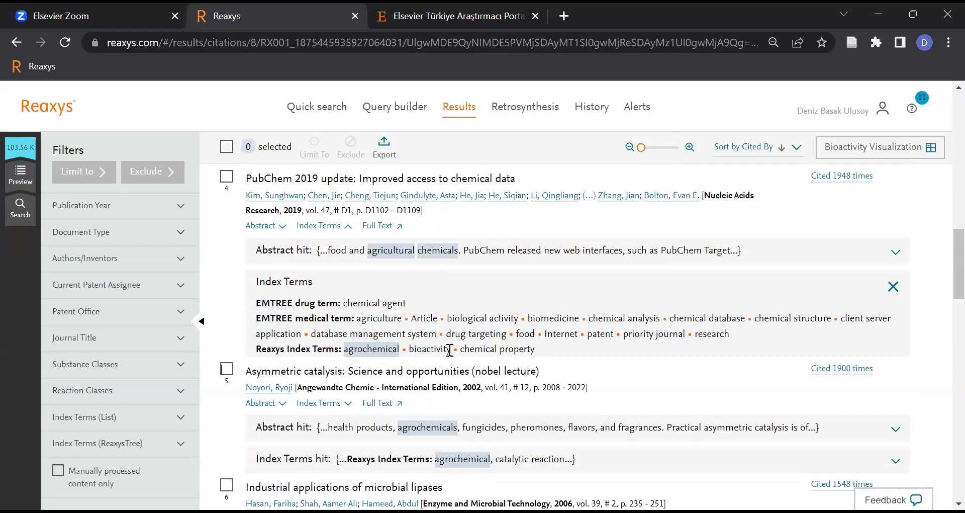
pyautogui.click(445, 459)
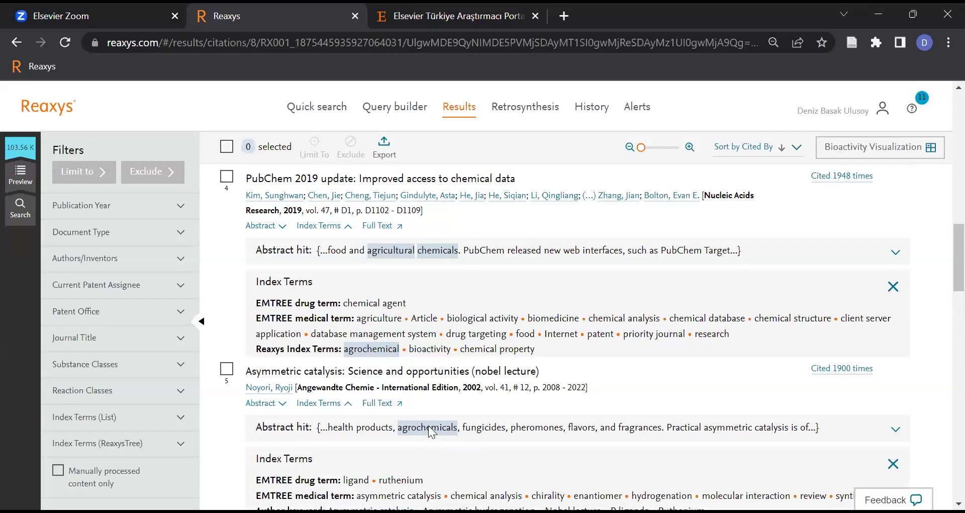
# - Expand the index terms of the article "Industrial applications of microbial lipases"
pyautogui.scroll(-2, 342, 424)
pyautogui.scroll(-4, 342, 422)
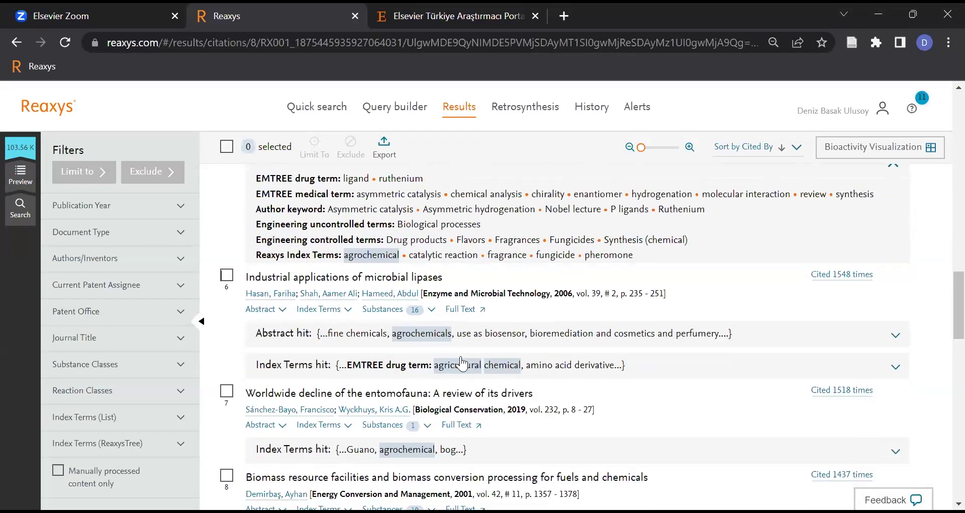
pyautogui.click(473, 376)
pyautogui.scroll(-3, 274, 403)
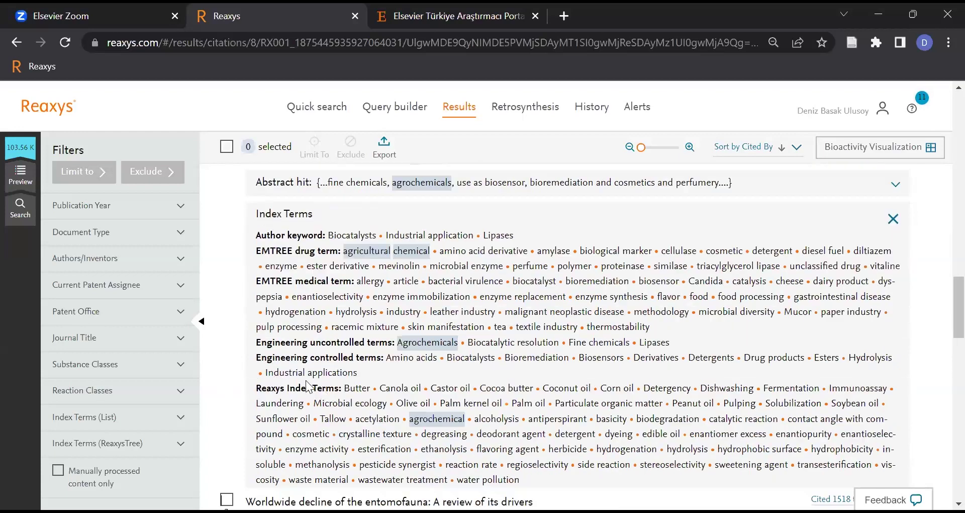
# - Examine the microbial lipases article's author keywords and Reaxys Index Terms, highlighting the term "agrochemical" among the latter
pyautogui.moveTo(259, 237); pyautogui.dragTo(326, 232)
pyautogui.click(326, 232)
pyautogui.click(342, 388)
pyautogui.keyDown('shift'); pyautogui.click(254, 388); pyautogui.keyUp('shift')
pyautogui.click(316, 386)
pyautogui.moveTo(467, 424); pyautogui.dragTo(408, 424)
pyautogui.click(411, 423)
pyautogui.doubleClick(430, 418)
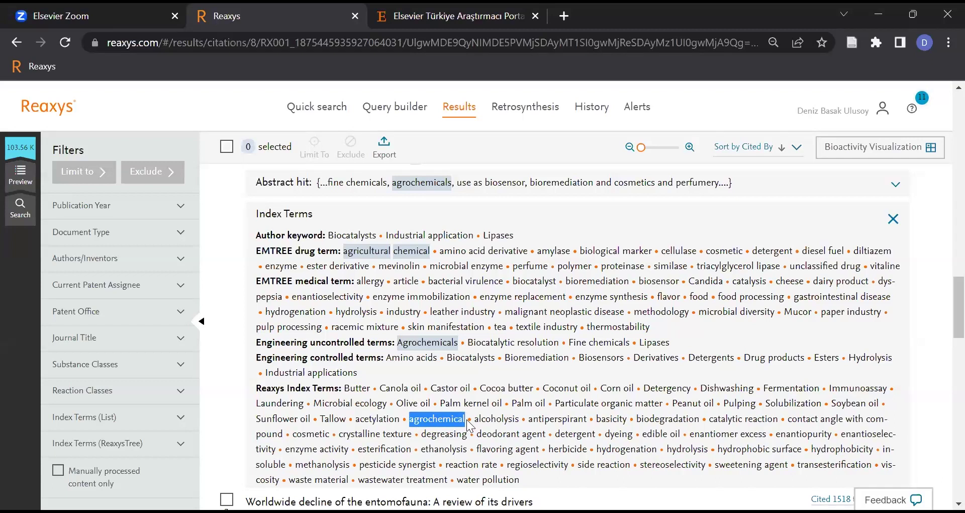
pyautogui.click(467, 425)
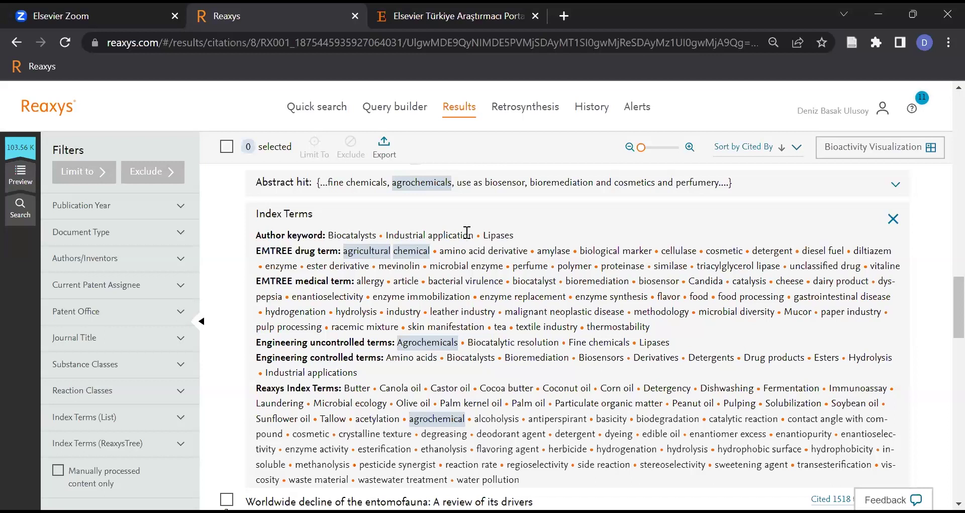
# - Check the Index Terms (List) filter, then expand the Index Terms (ReaxysTree) filter
pyautogui.click(172, 419)
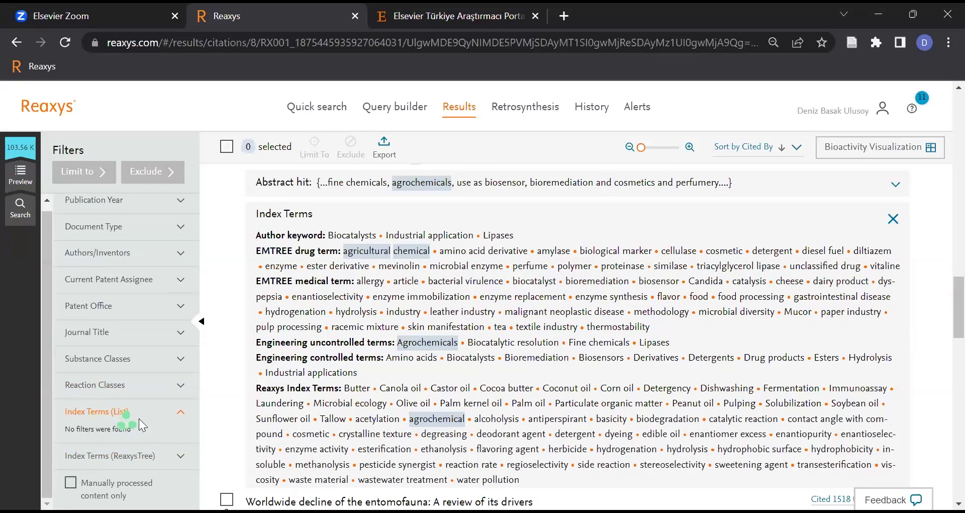
pyautogui.click(179, 414)
pyautogui.click(140, 446)
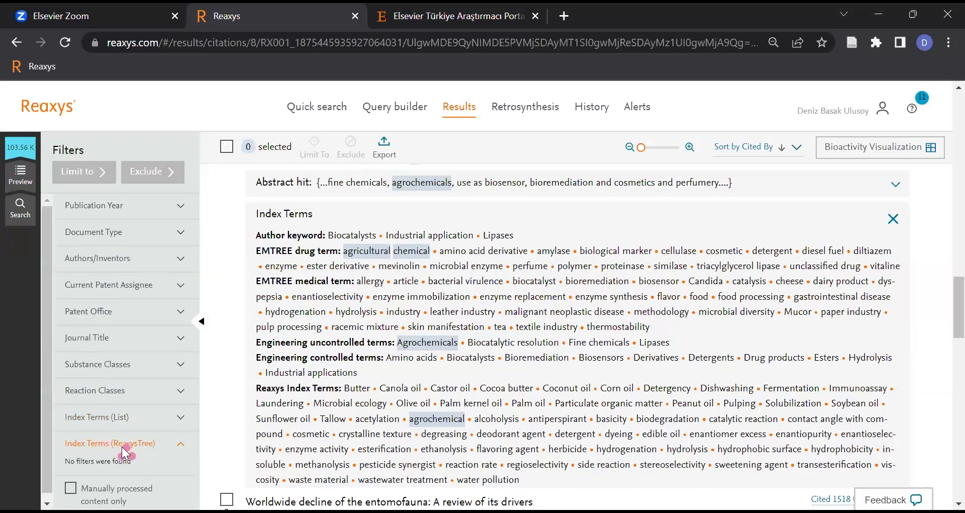
pyautogui.scroll(-2, 115, 422)
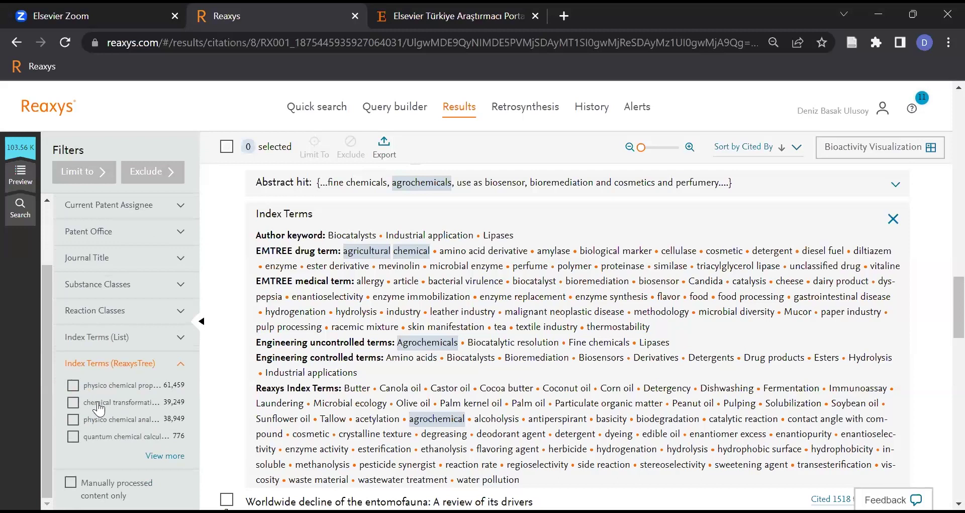
# - View the full ReaxysTree index term hierarchy, expand physico chemical analysis methods, and close it without applying a filter
pyautogui.click(160, 455)
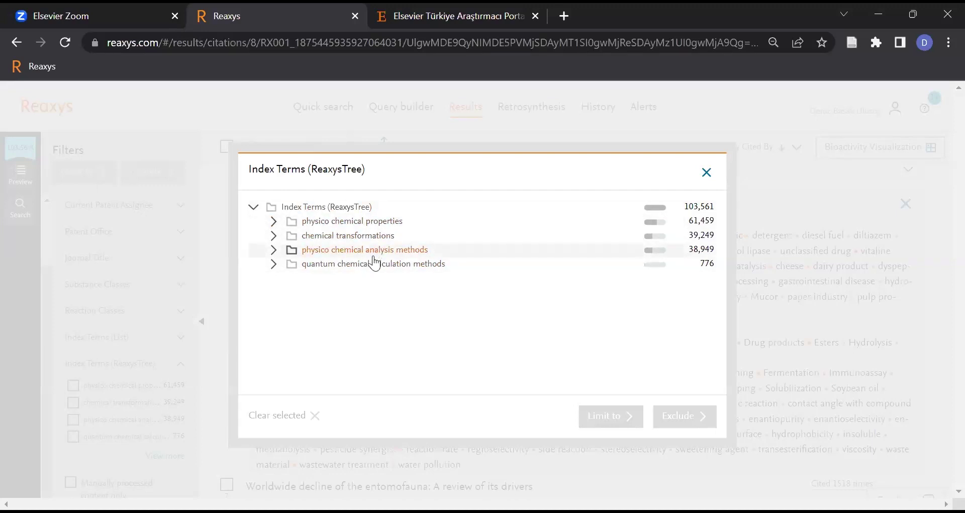
pyautogui.click(273, 250)
pyautogui.scroll(-1, 399, 332)
pyautogui.scroll(1, 399, 332)
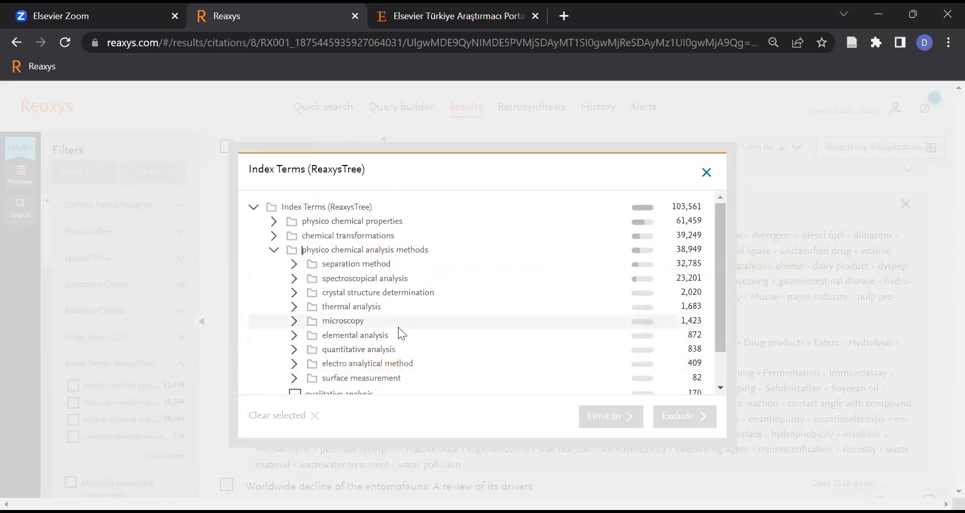
pyautogui.click(706, 173)
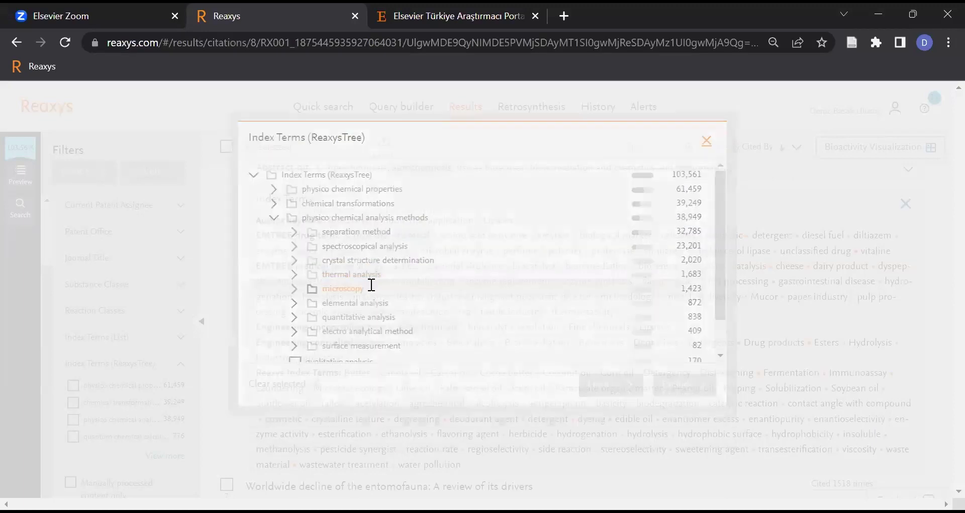
pyautogui.scroll(8, 302, 309)
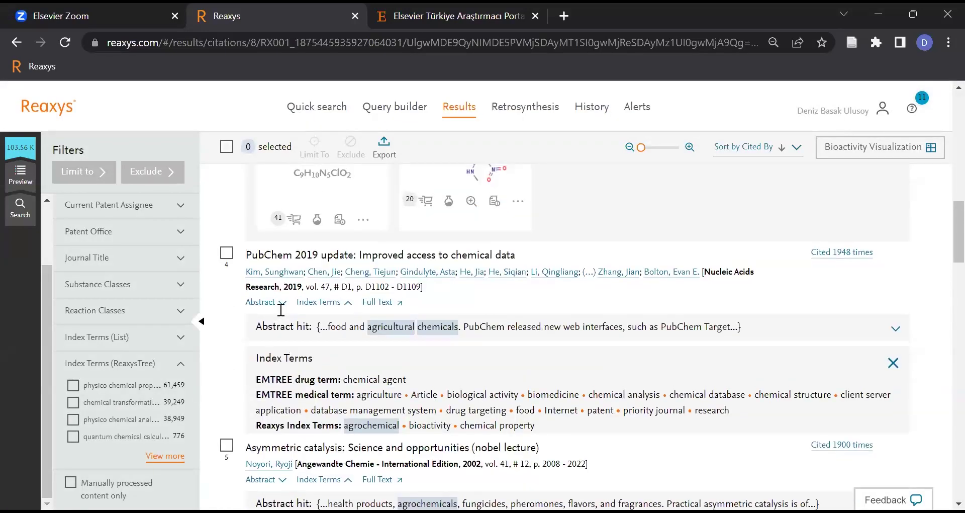
# - Expand the Document Type and Publication Year filters and view their values alongside the first results
pyautogui.scroll(5, 281, 309)
pyautogui.scroll(3, 174, 224)
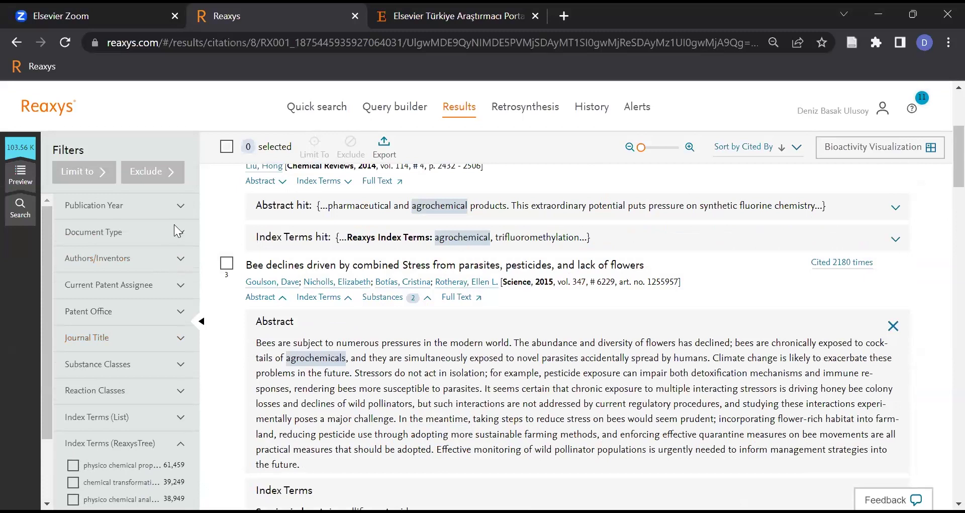
pyautogui.click(177, 233)
pyautogui.click(180, 206)
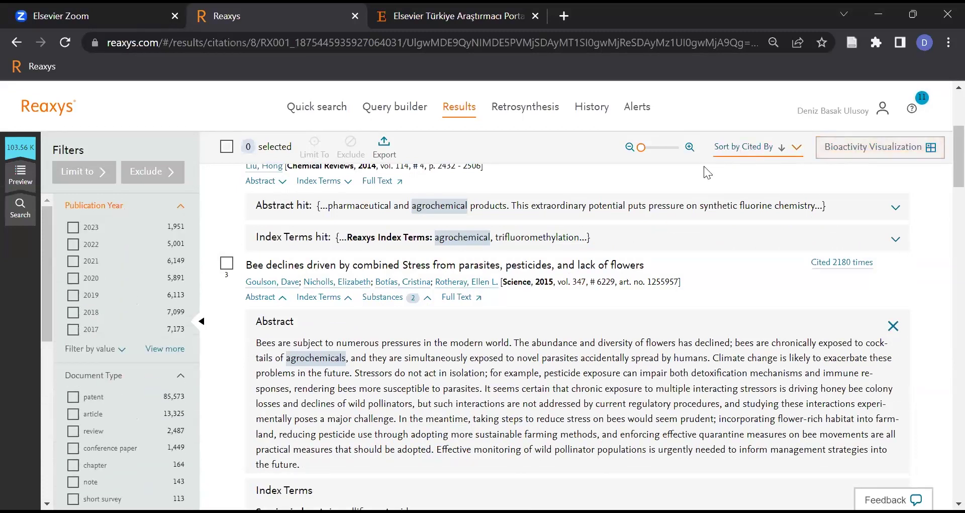
pyautogui.scroll(5, 674, 196)
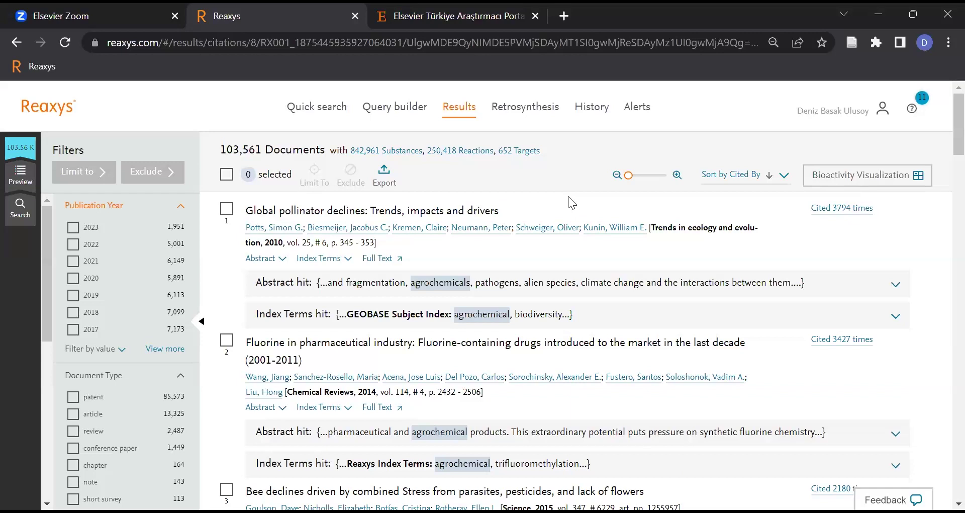
# - Return to the quick search for agrochemical and open its Documents query for editing in Query Builder
pyautogui.click(311, 121)
pyautogui.click(667, 246)
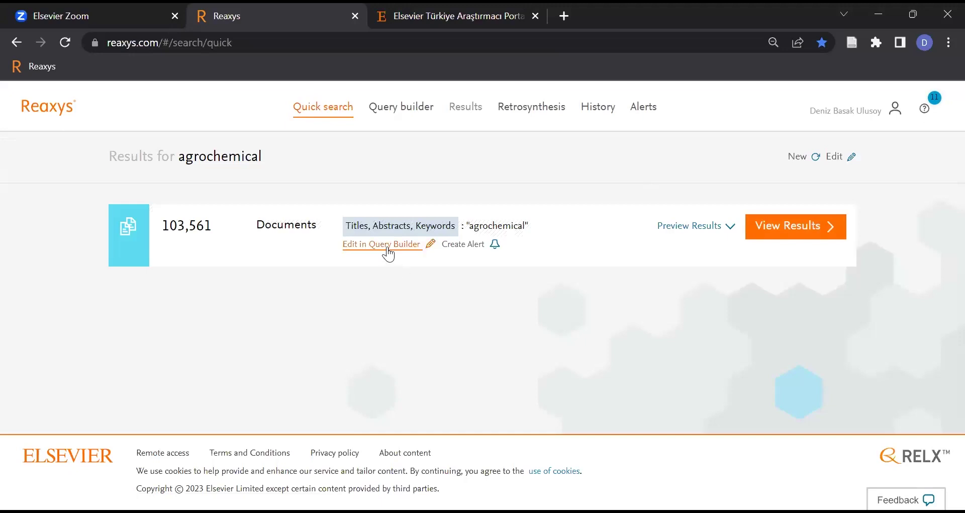
pyautogui.click(388, 254)
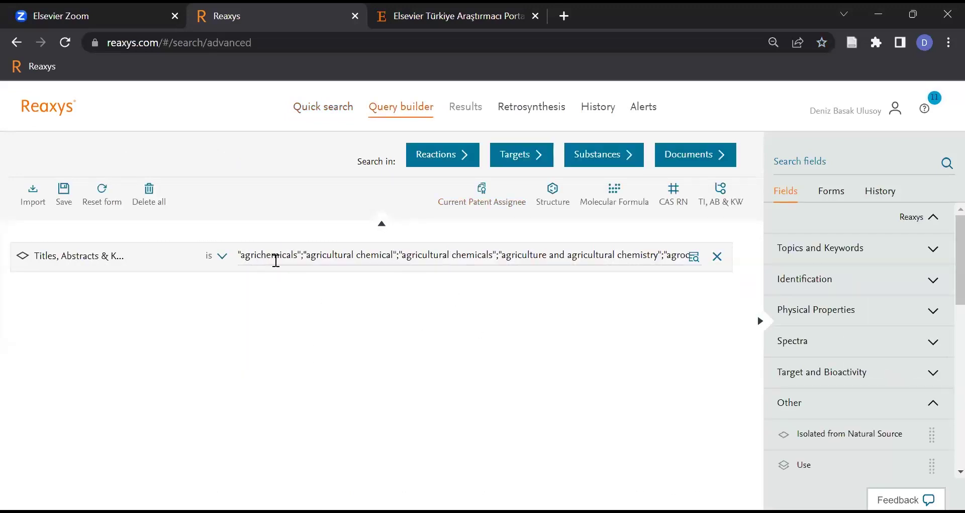
# - Examine the agrochemical synonyms listed in the Titles, Abstracts & Keywords condition without changing them
pyautogui.click(516, 254)
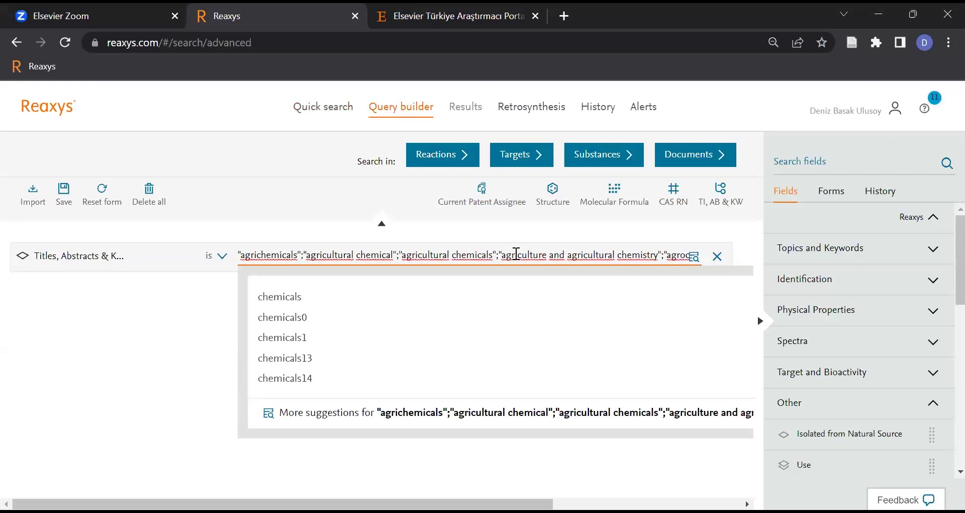
pyautogui.click(166, 343)
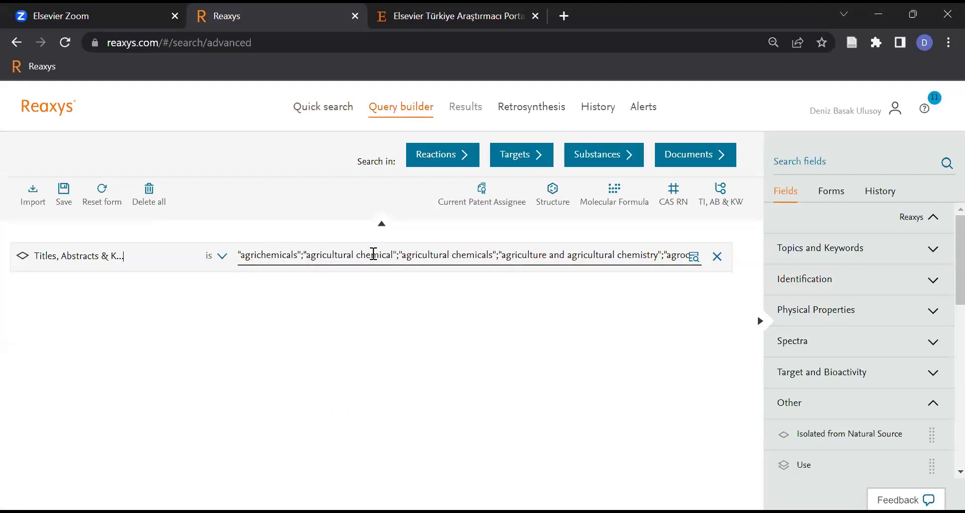
pyautogui.click(539, 257)
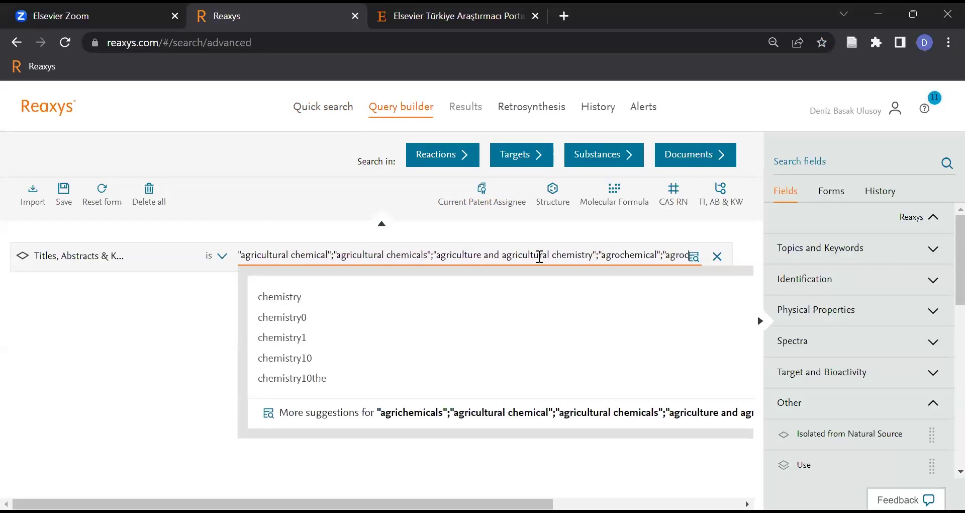
pyautogui.click(281, 338)
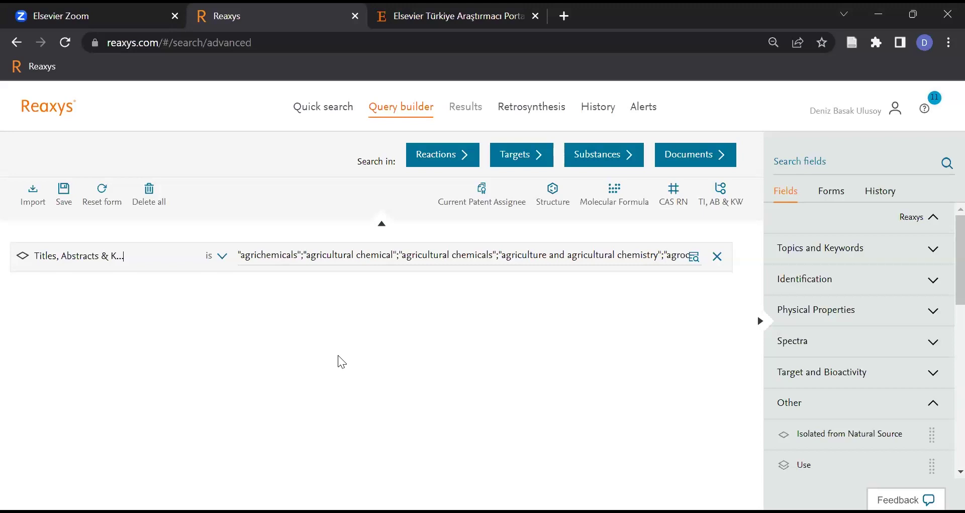
pyautogui.click(258, 255)
# - Expand the Topics and Keywords field category and look through the available search fields
pyautogui.click(929, 254)
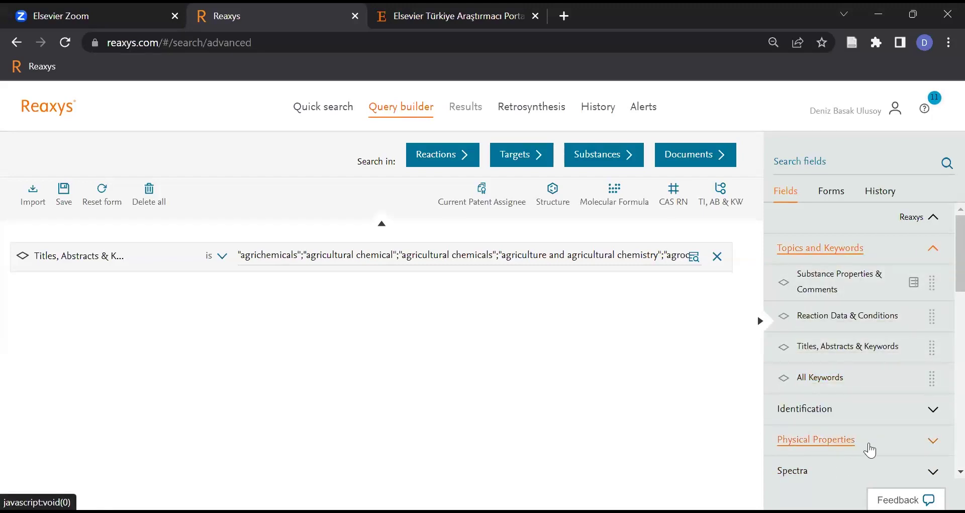
pyautogui.scroll(-3, 824, 453)
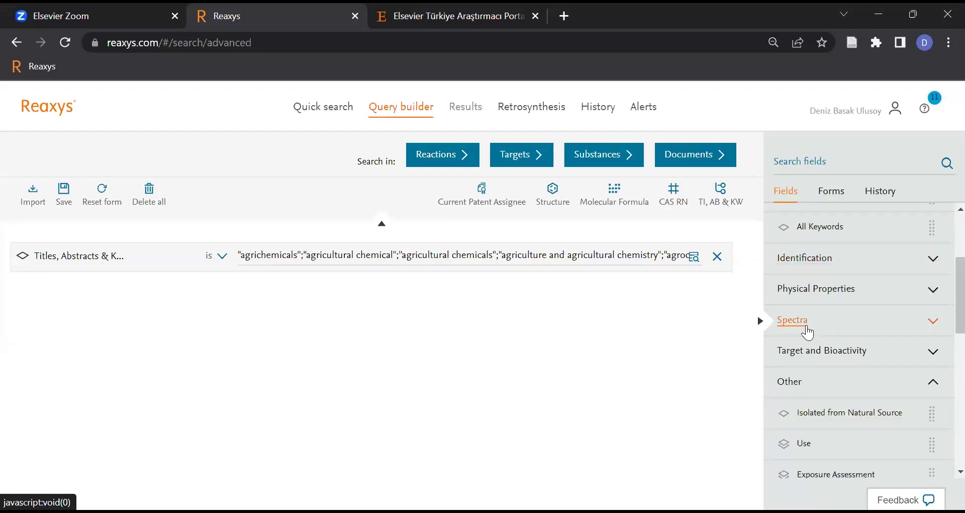
pyautogui.scroll(2, 805, 334)
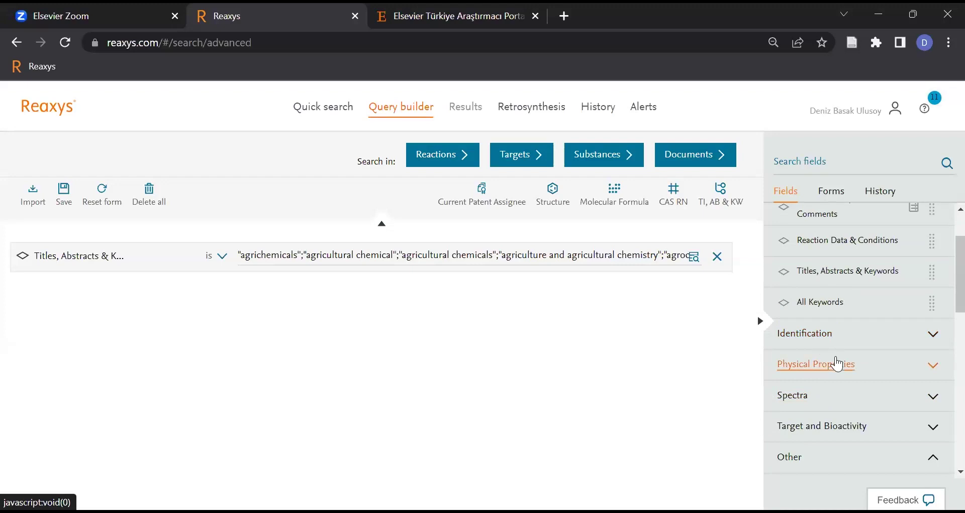
pyautogui.scroll(1, 837, 363)
pyautogui.scroll(1, 837, 363)
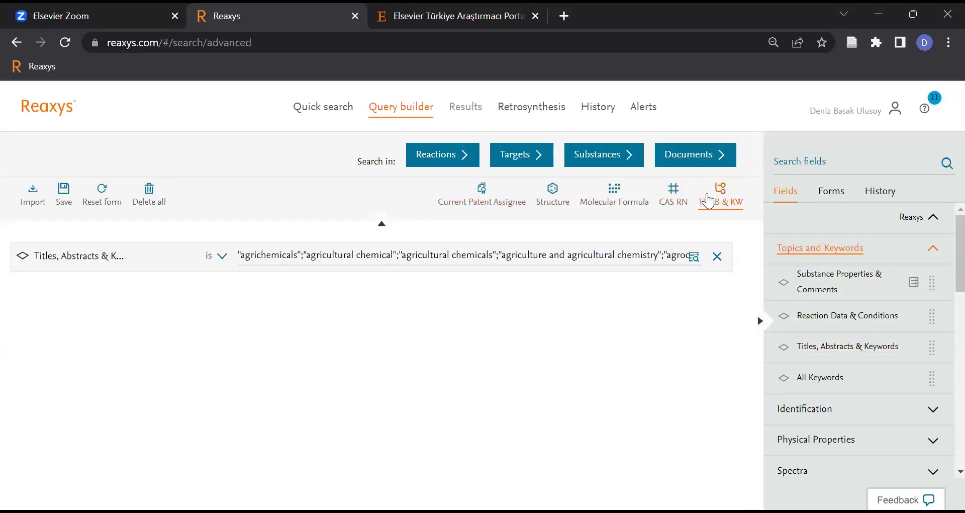
pyautogui.scroll(-3, 858, 336)
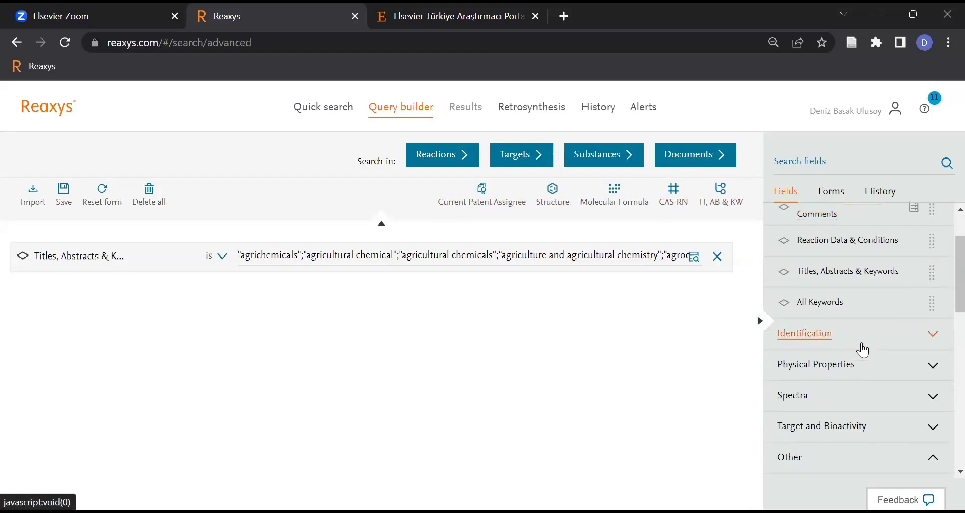
pyautogui.scroll(3, 862, 351)
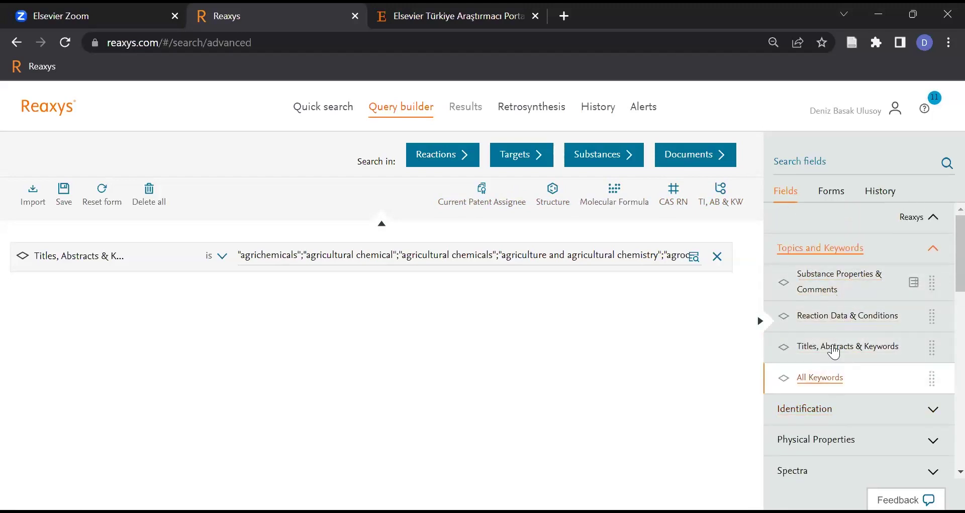
# - Add two Titles, Abstracts & Keywords conditions to the query and enter "fertilizer" in the first new one
pyautogui.click(721, 196)
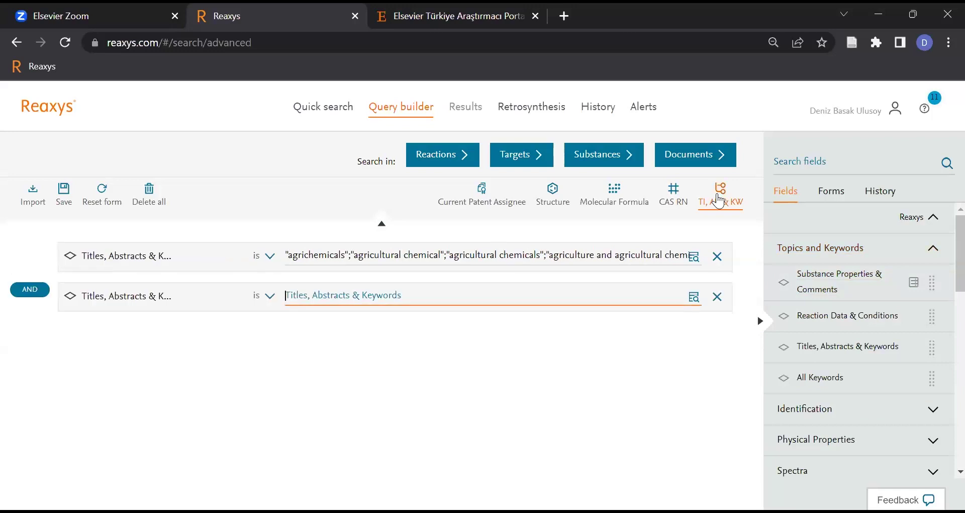
pyautogui.click(885, 348)
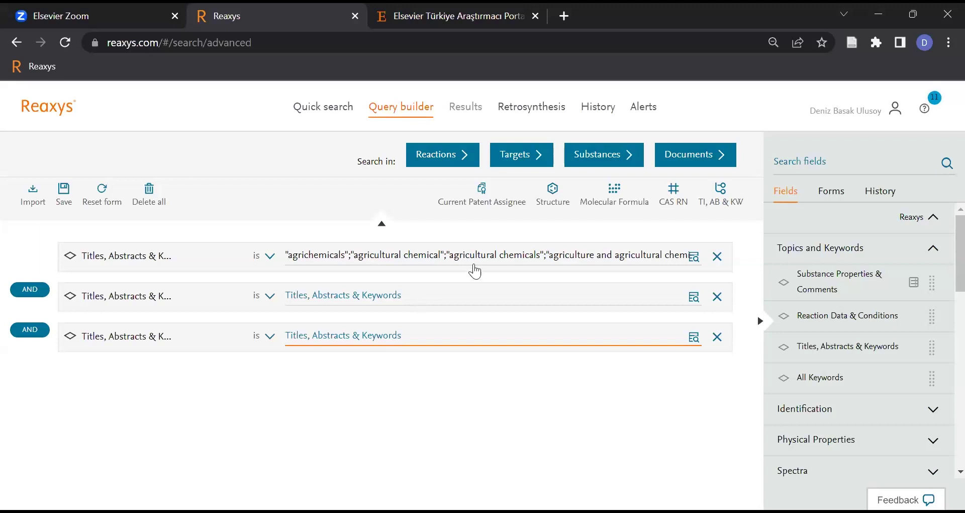
pyautogui.click(476, 295)
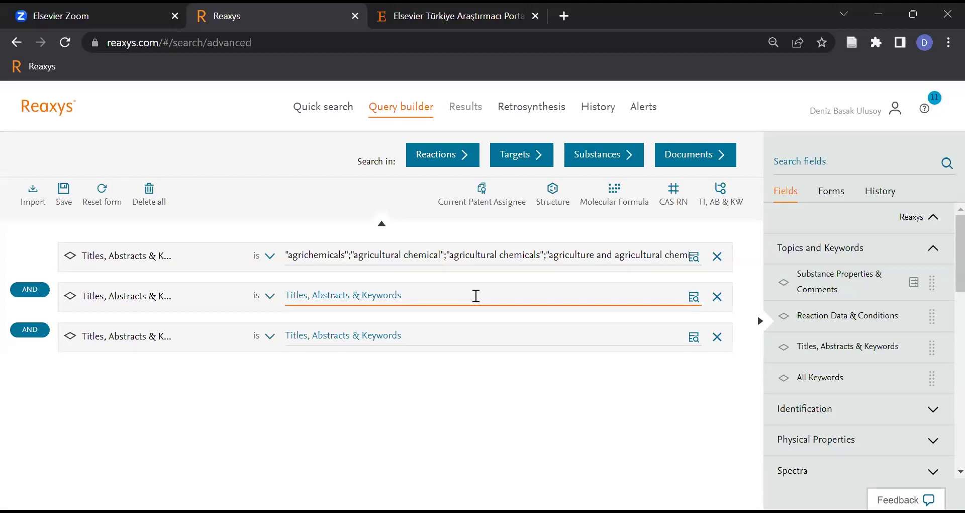
pyautogui.write('fertilizer')
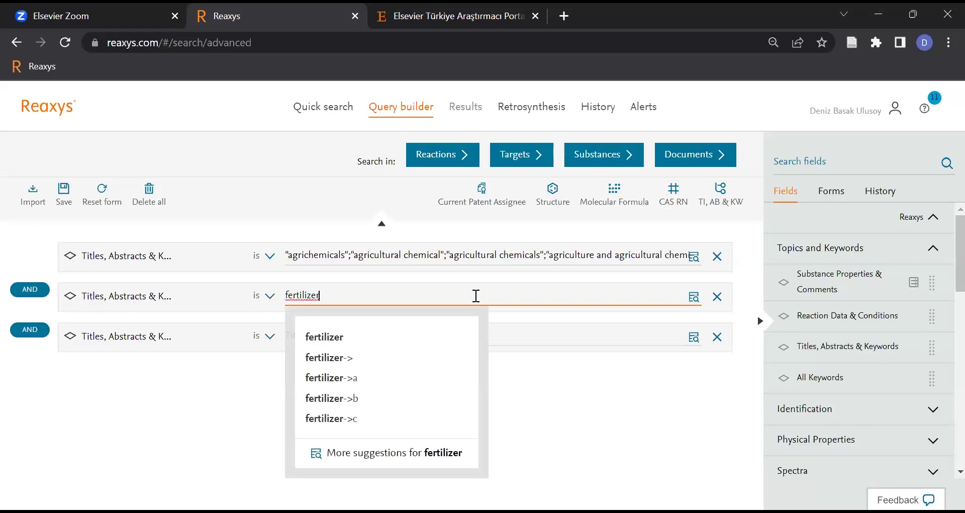
pyautogui.press('Tab')
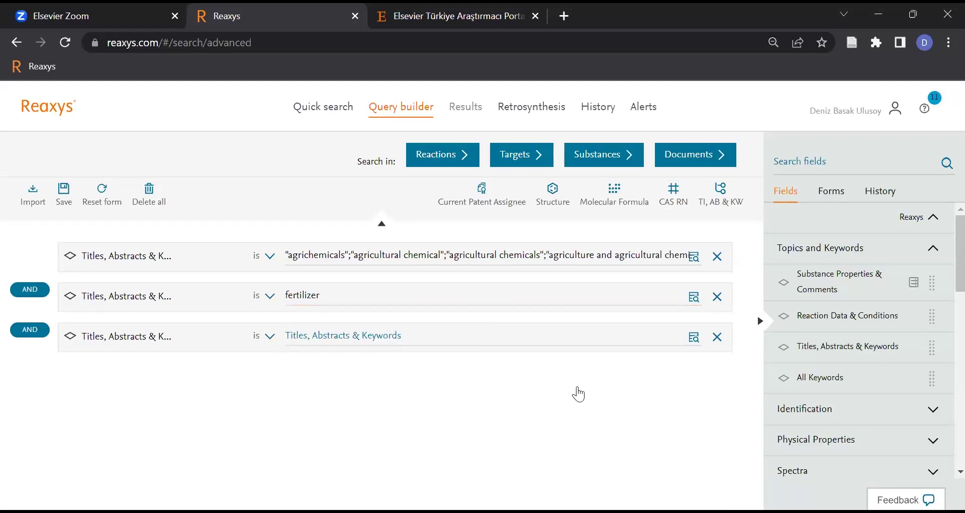
# - Enter "herbicidal" in the empty condition and add another Titles, Abstracts & Keywords condition containing "fungicidal"
pyautogui.click(567, 331)
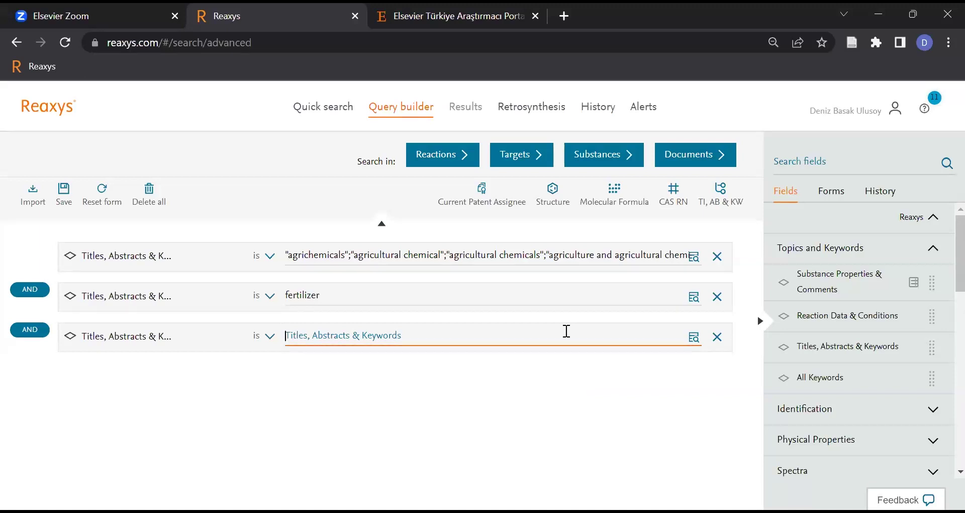
pyautogui.write('herbicidal')
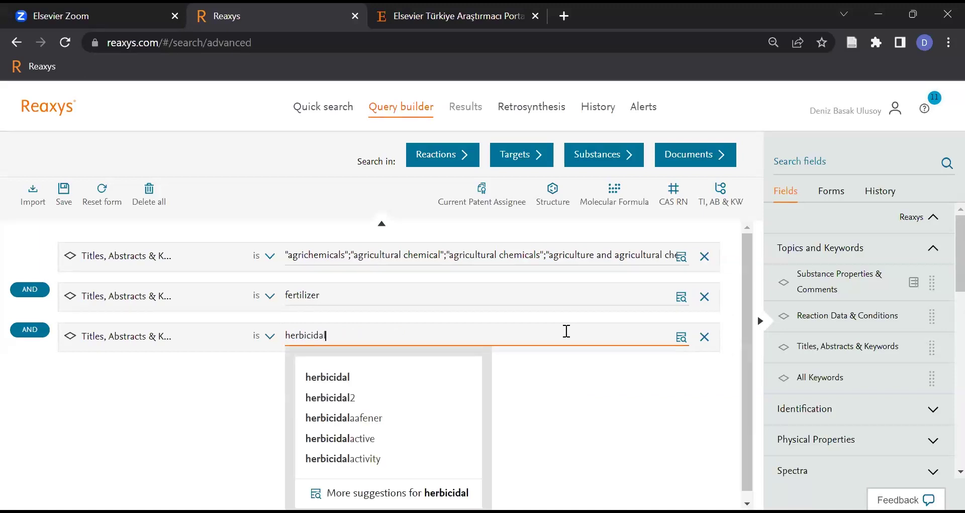
pyautogui.click(570, 380)
pyautogui.click(720, 201)
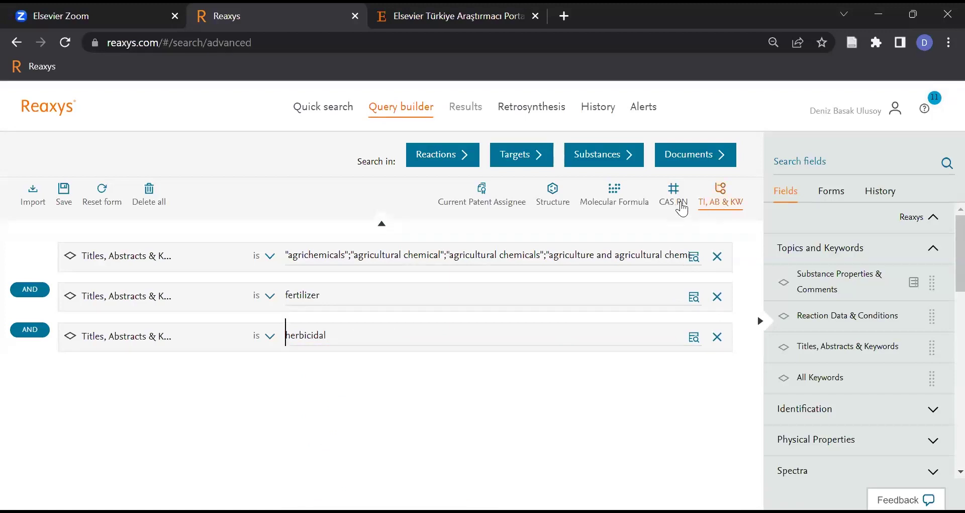
pyautogui.write('fungicidal')
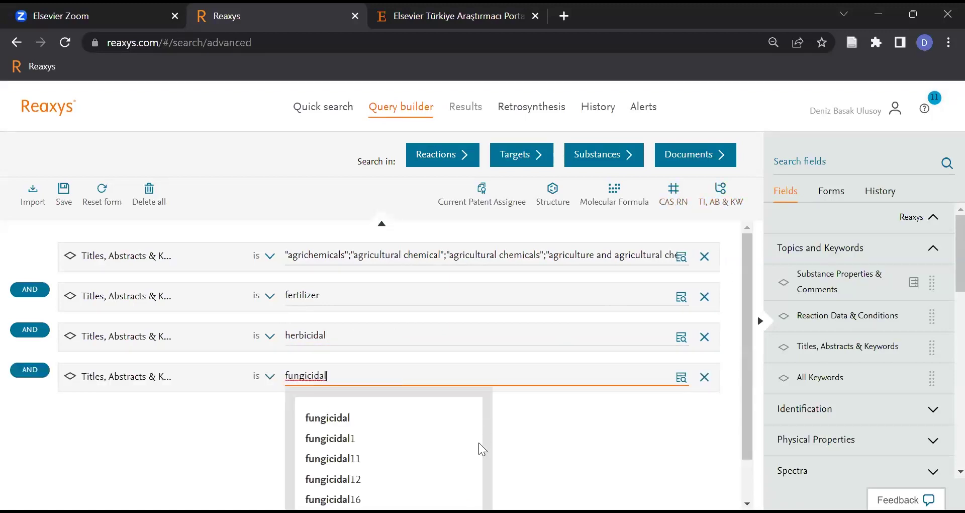
pyautogui.click(597, 444)
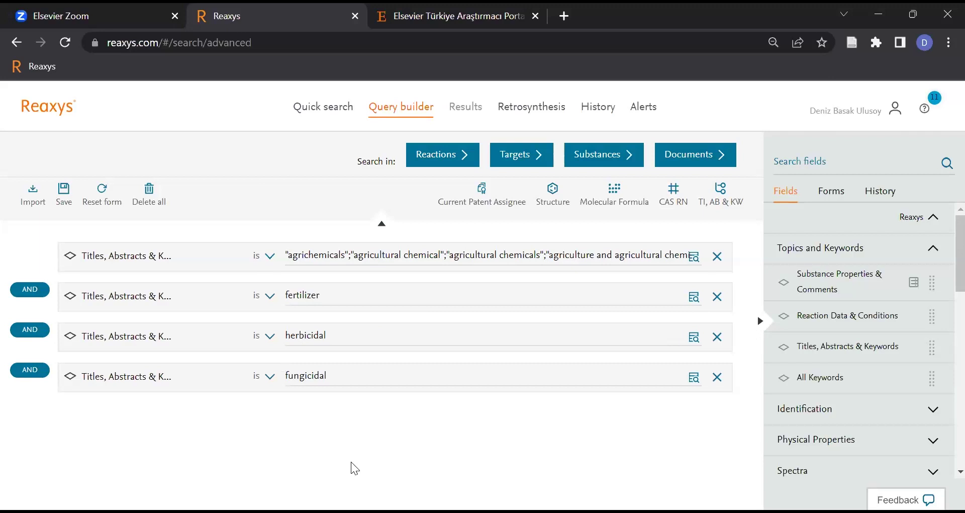
# - View the operators available for combining query conditions, and close the list without choosing another one
pyautogui.click(29, 289)
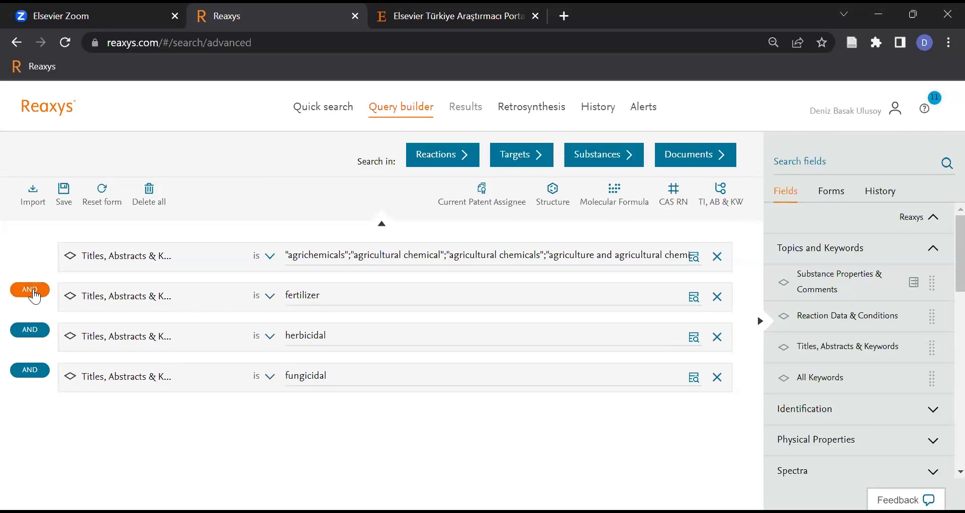
pyautogui.click(30, 330)
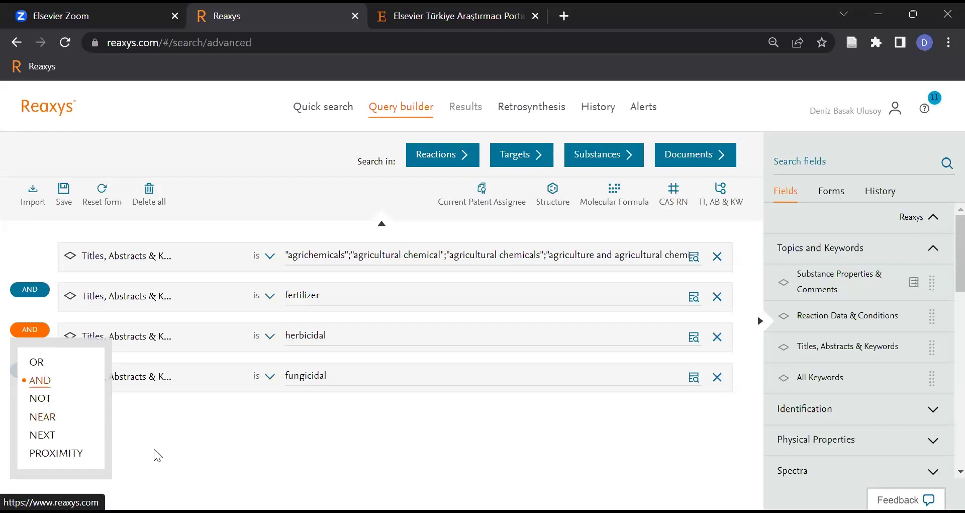
pyautogui.click(233, 446)
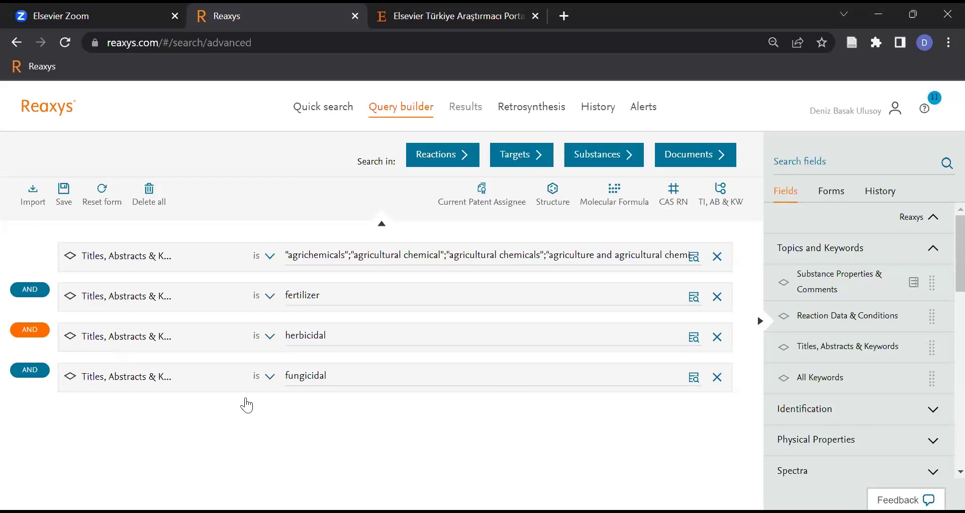
# - Set the operators before the fertilizer, herbicidal and fungicidal conditions to OR
pyautogui.click(30, 289)
pyautogui.click(37, 326)
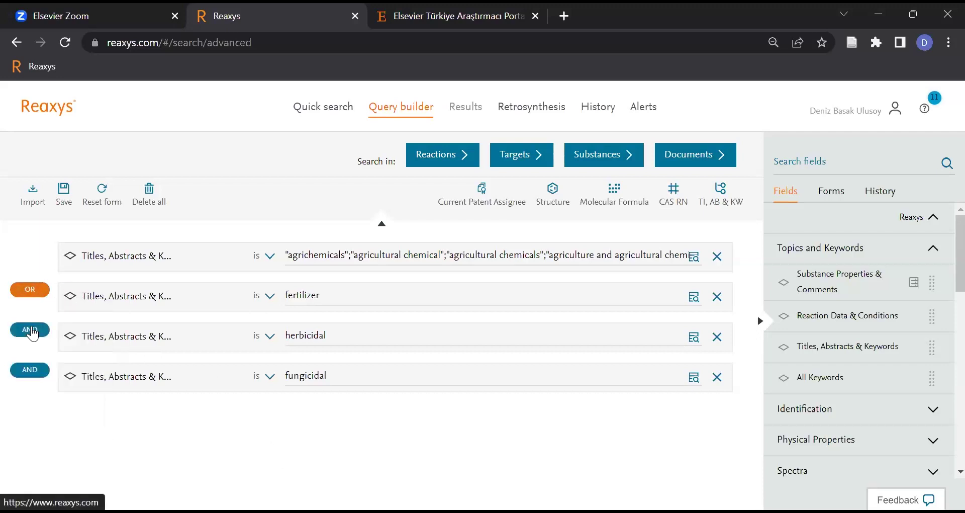
pyautogui.click(30, 329)
pyautogui.click(34, 364)
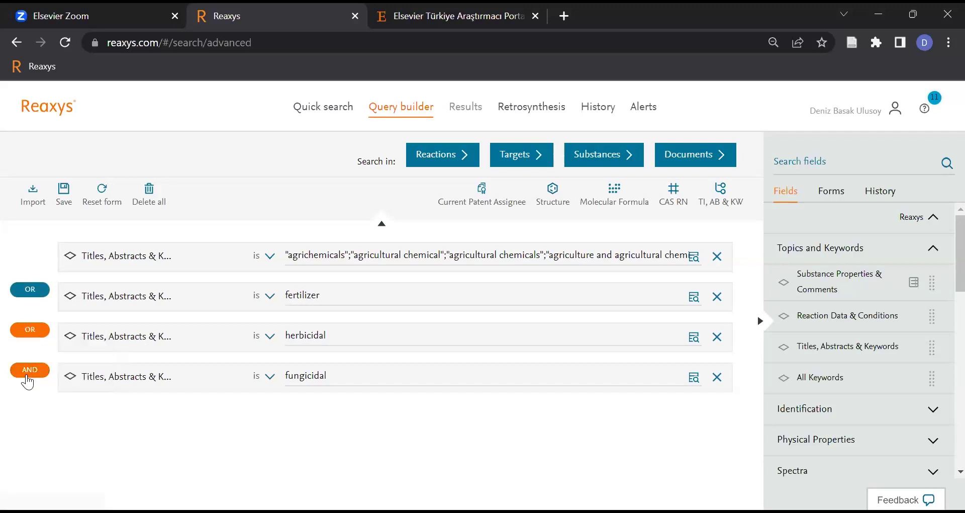
pyautogui.click(30, 369)
pyautogui.click(33, 400)
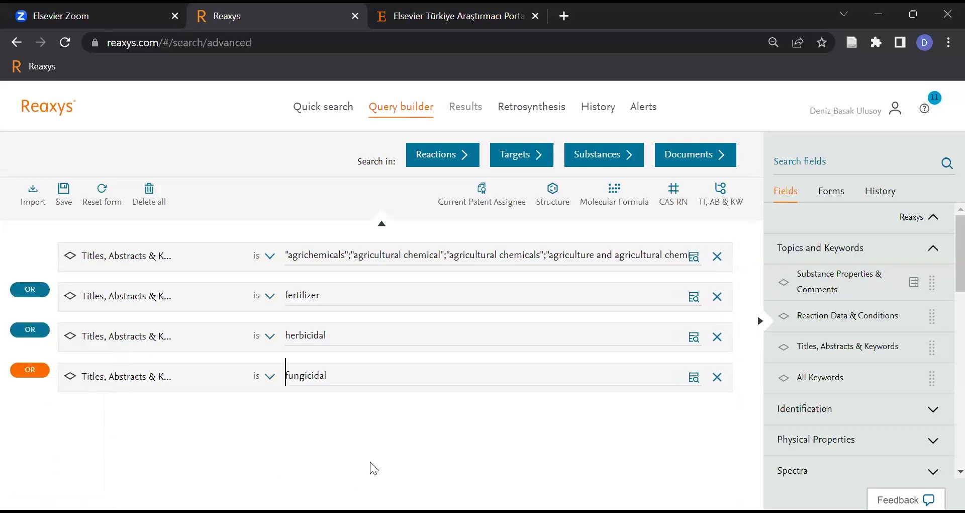
pyautogui.click(375, 375)
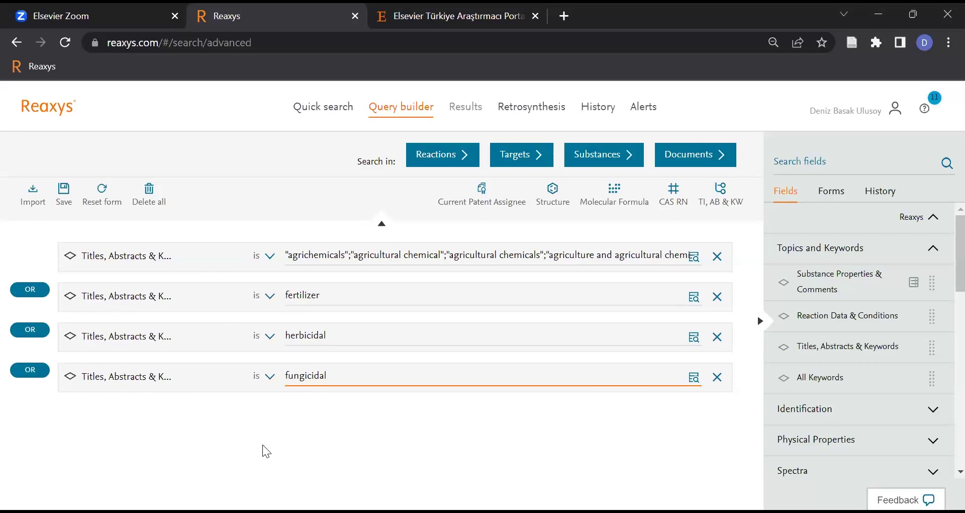
# - Try grouping the fertilizer, herbicidal and fungicidal conditions, and ungroup them again
pyautogui.moveTo(183, 372)
pyautogui.mouseDown()
pyautogui.moveTo(194, 338)
pyautogui.moveTo(196, 355)
pyautogui.moveTo(164, 295)
pyautogui.moveTo(221, 336)
pyautogui.moveTo(219, 377)
pyautogui.moveTo(248, 335)
pyautogui.mouseUp()
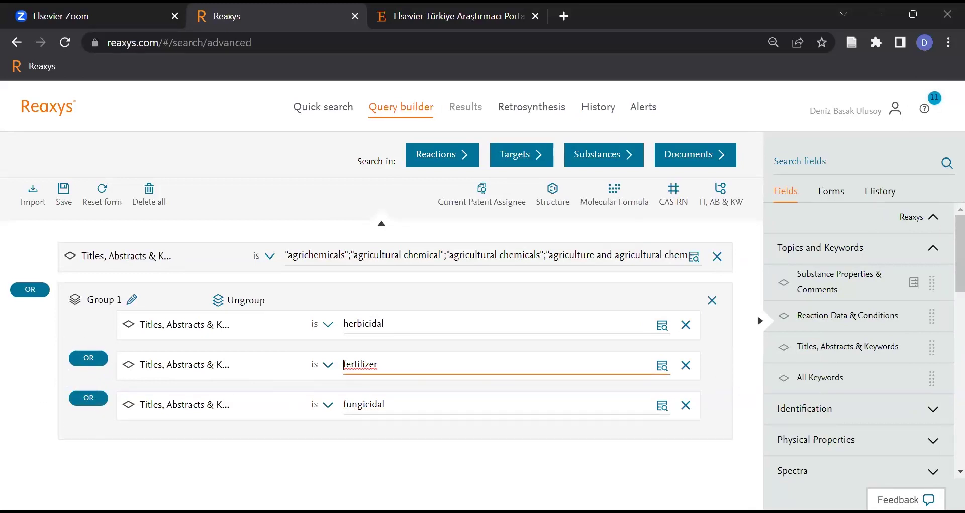
pyautogui.moveTo(177, 408)
pyautogui.mouseDown()
pyautogui.moveTo(139, 481)
pyautogui.moveTo(168, 405)
pyautogui.mouseUp()
pyautogui.moveTo(232, 369); pyautogui.dragTo(218, 300)
pyautogui.click(218, 300)
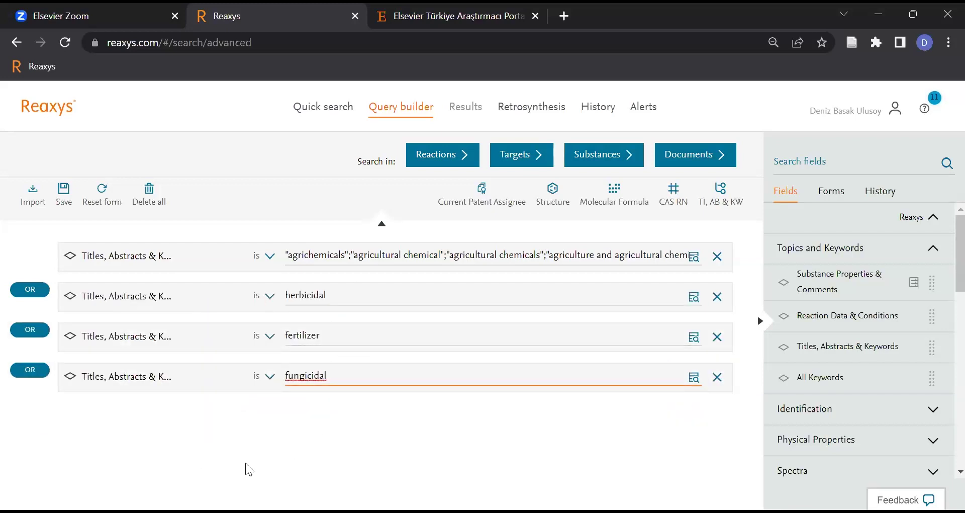
# - Run the combined query as a Documents search
pyautogui.click(682, 154)
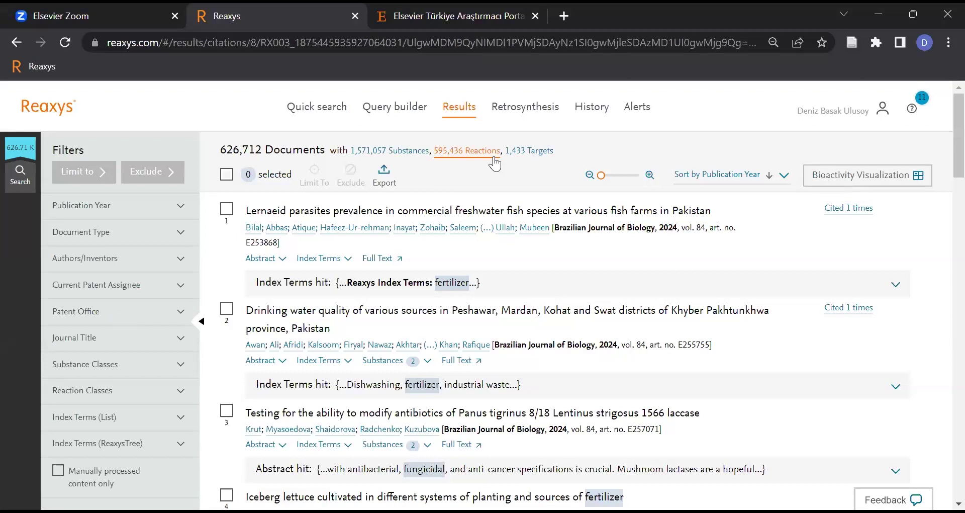
# - Sort the document results by Relevance and skim the first hits
pyautogui.click(758, 179)
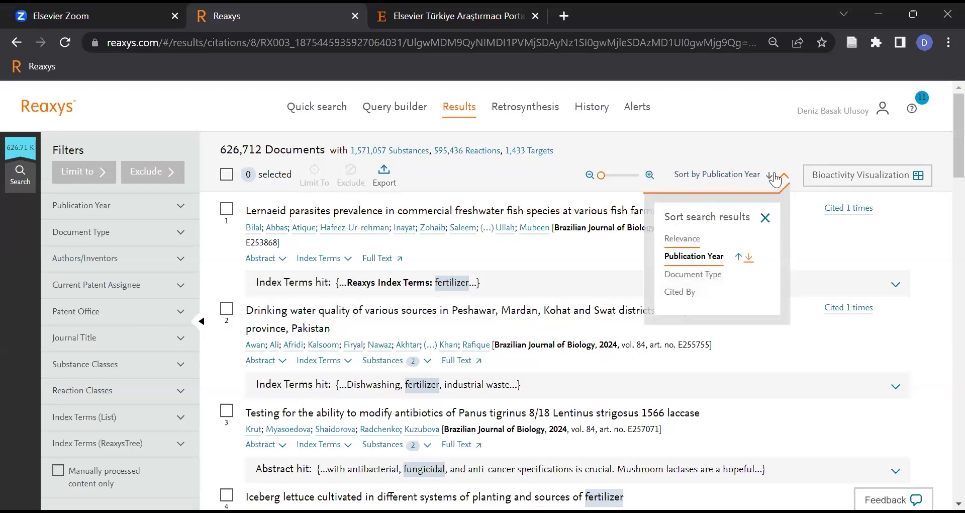
pyautogui.click(682, 239)
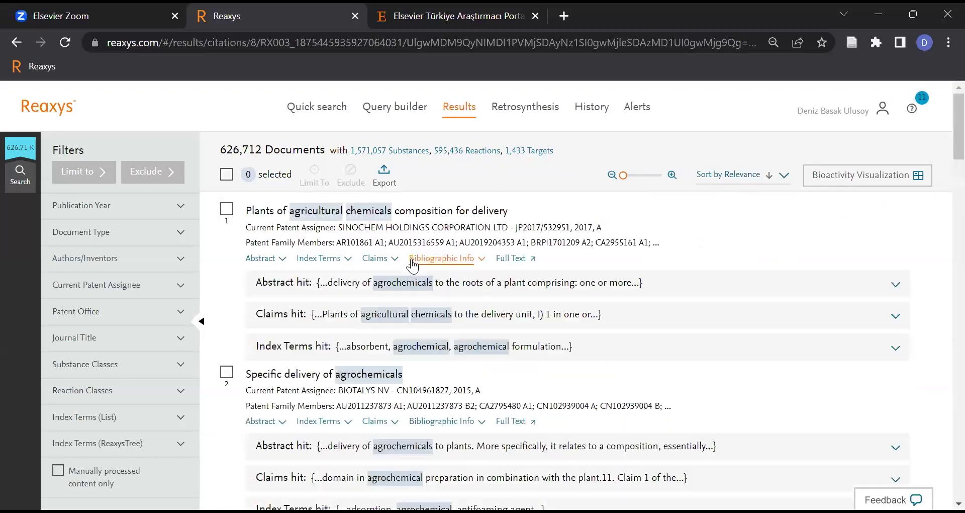
pyautogui.scroll(-3, 470, 297)
pyautogui.scroll(3, 480, 343)
pyautogui.scroll(-2, 480, 343)
pyautogui.scroll(2, 480, 343)
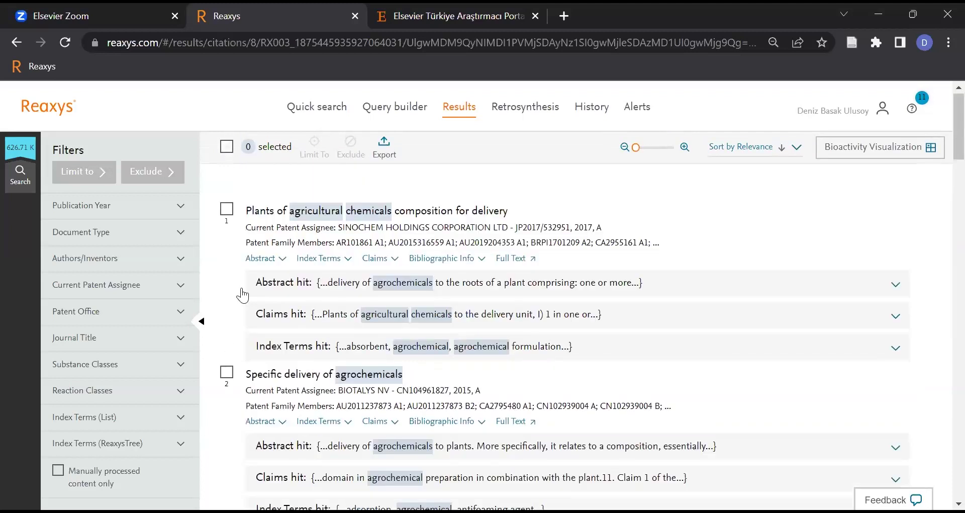
# - Limit the results to the document type article
pyautogui.click(123, 234)
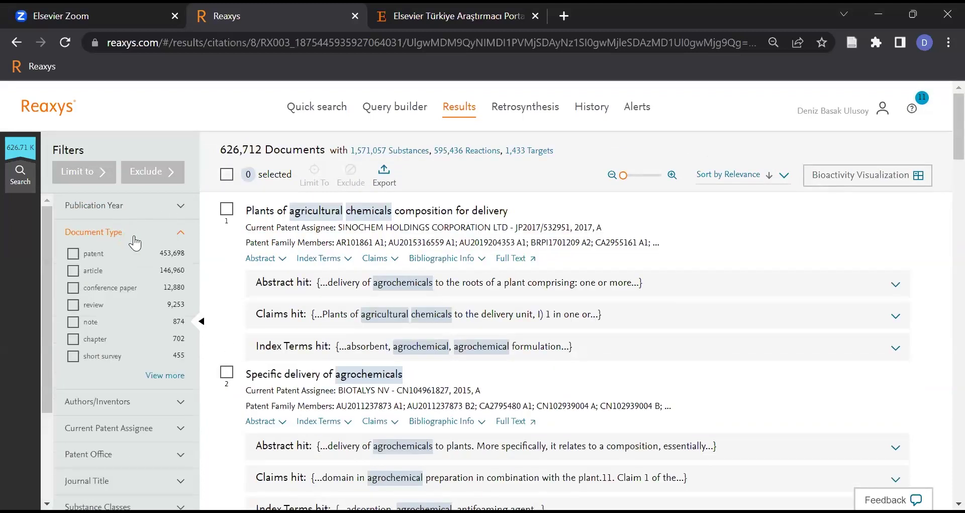
pyautogui.click(73, 270)
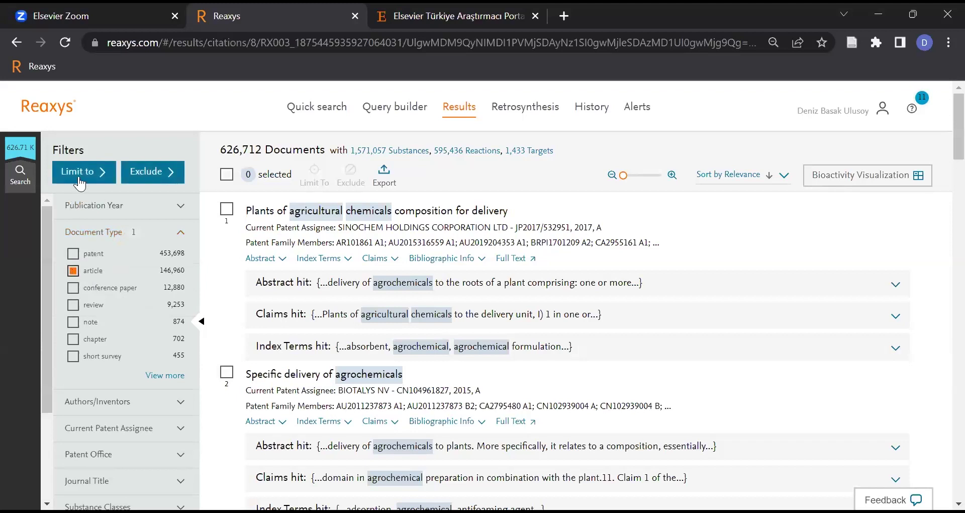
pyautogui.click(93, 174)
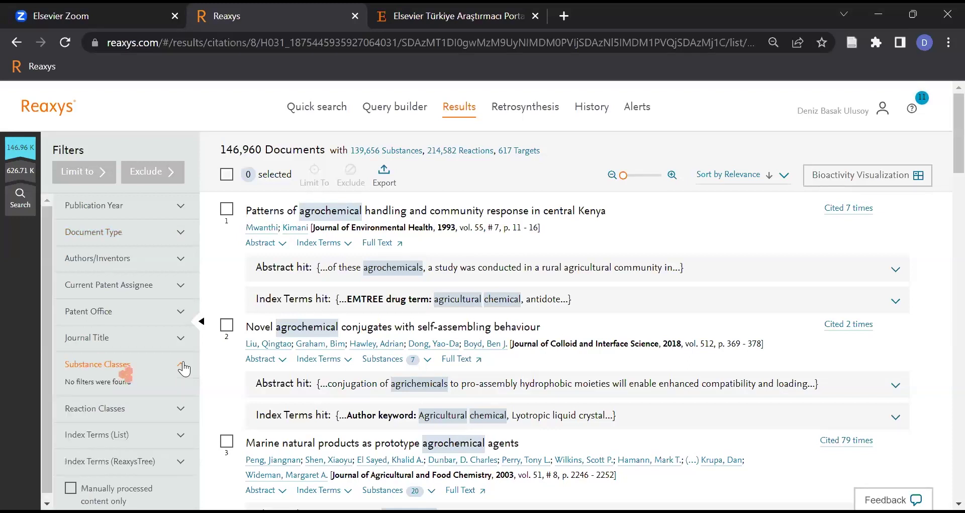
# - Open the full Substance Classes filter and expand the Functional Group, Ring and Richter classifications to examine their subclasses
pyautogui.click(125, 365)
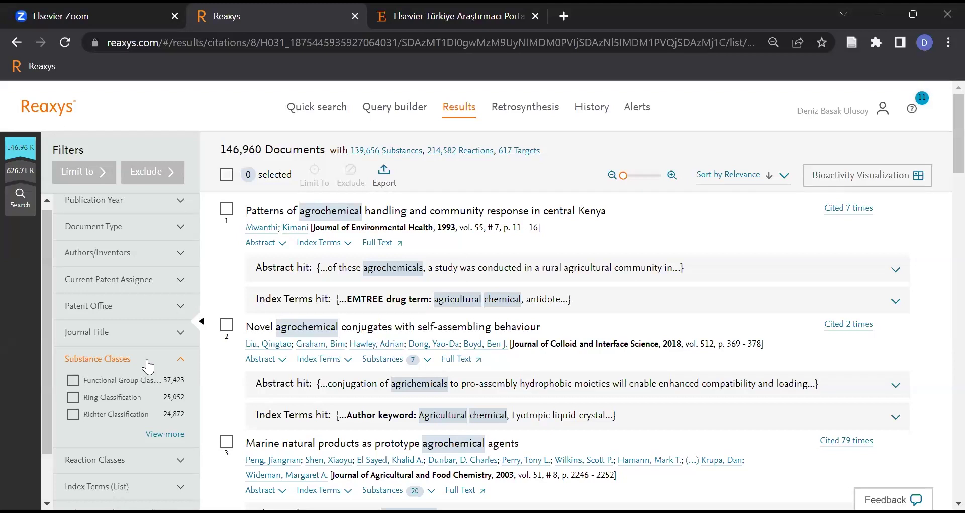
pyautogui.click(171, 436)
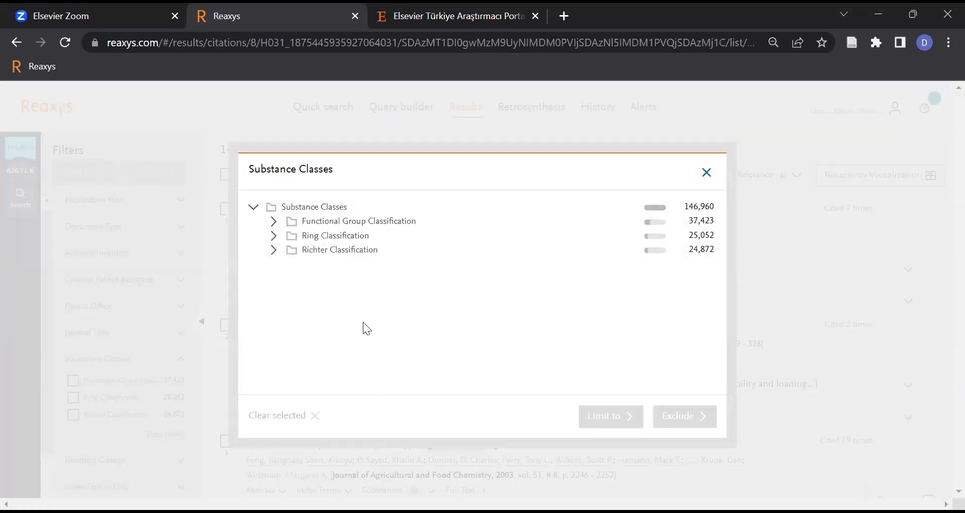
pyautogui.click(276, 222)
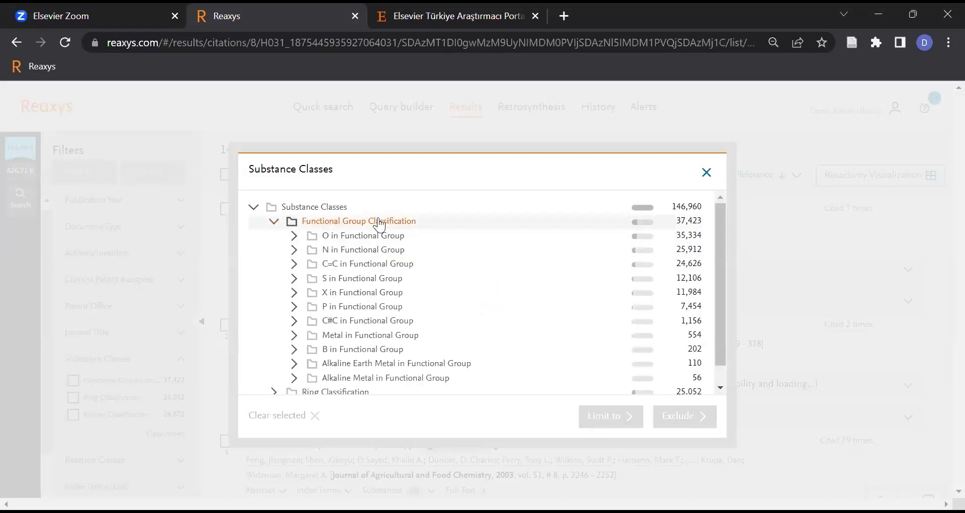
pyautogui.scroll(-1, 367, 264)
pyautogui.click(274, 372)
pyautogui.scroll(-3, 388, 309)
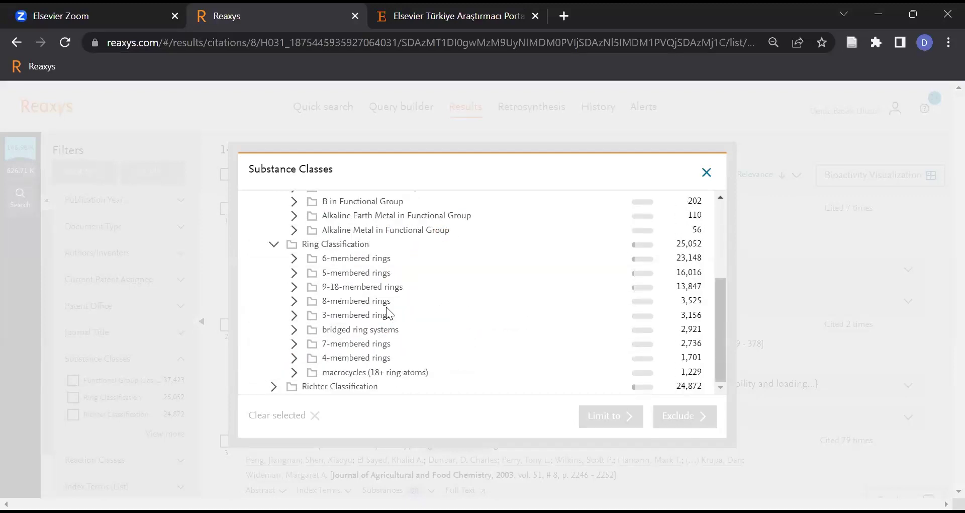
pyautogui.click(275, 388)
pyautogui.scroll(-2, 400, 331)
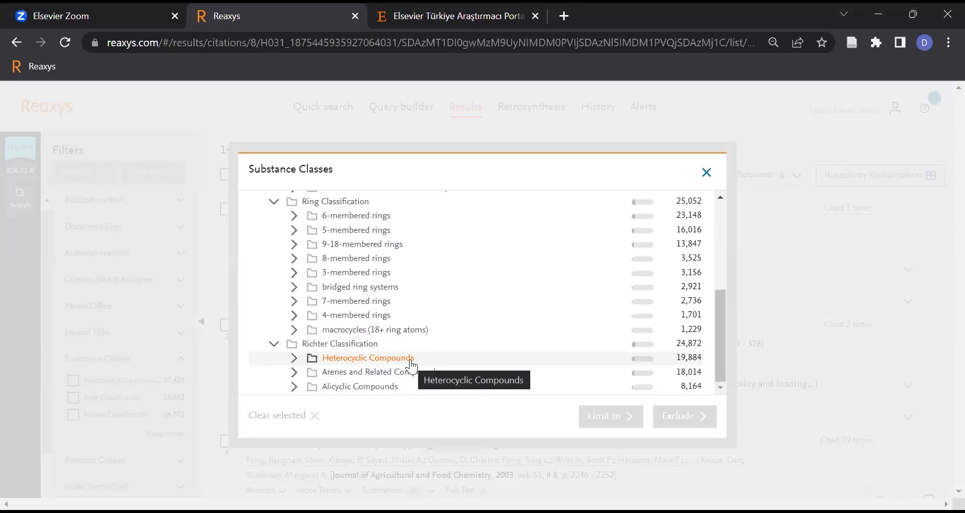
# - Limit the results to Heterocyclic Compounds from the Richter Classification
pyautogui.click(354, 358)
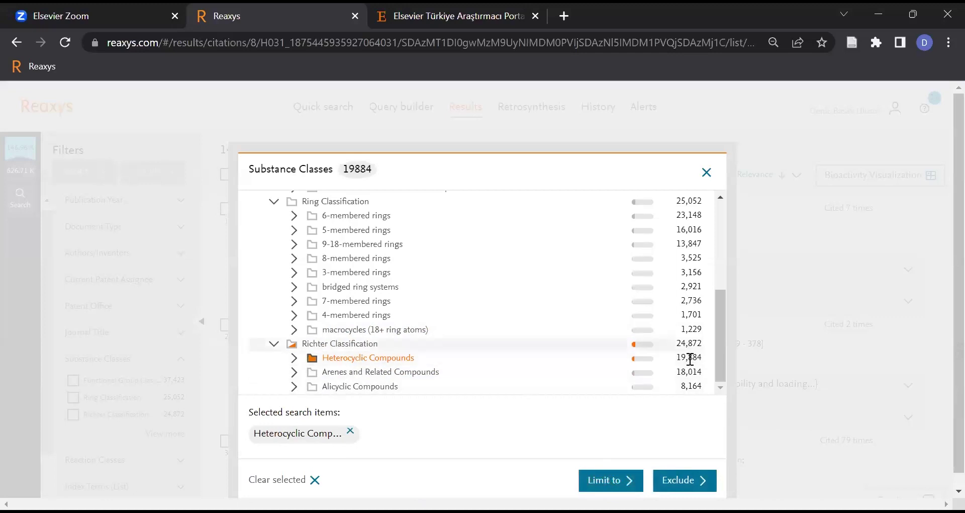
pyautogui.moveTo(679, 357); pyautogui.dragTo(699, 357)
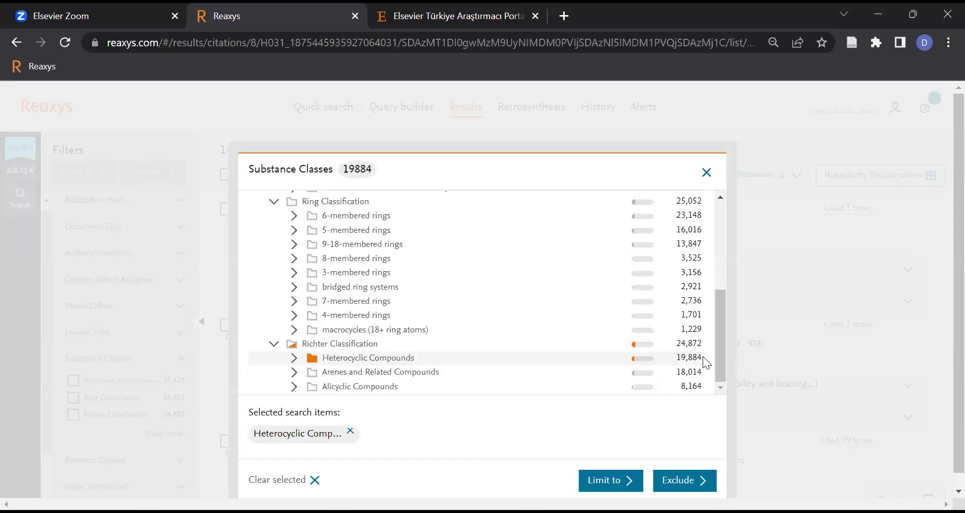
pyautogui.click(625, 476)
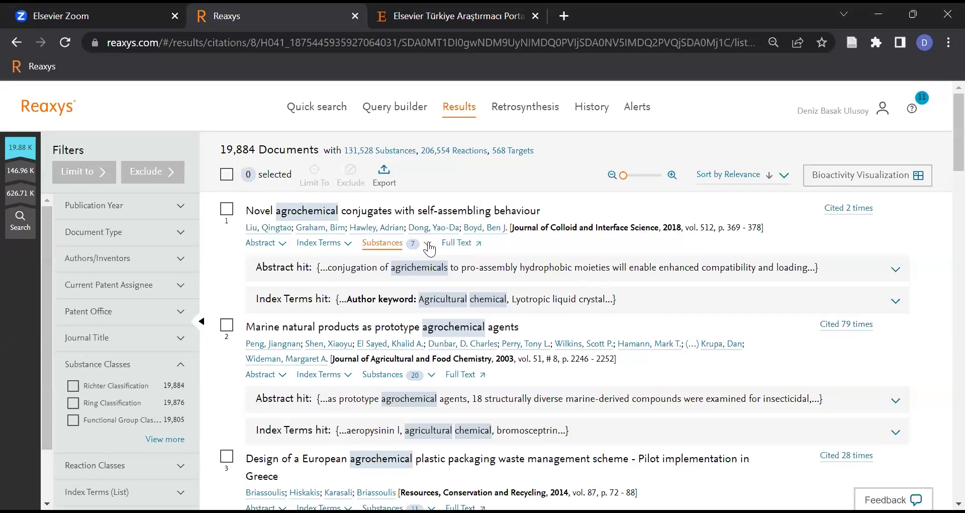
# - View the substances listed for the first document, and collapse them again
pyautogui.click(384, 243)
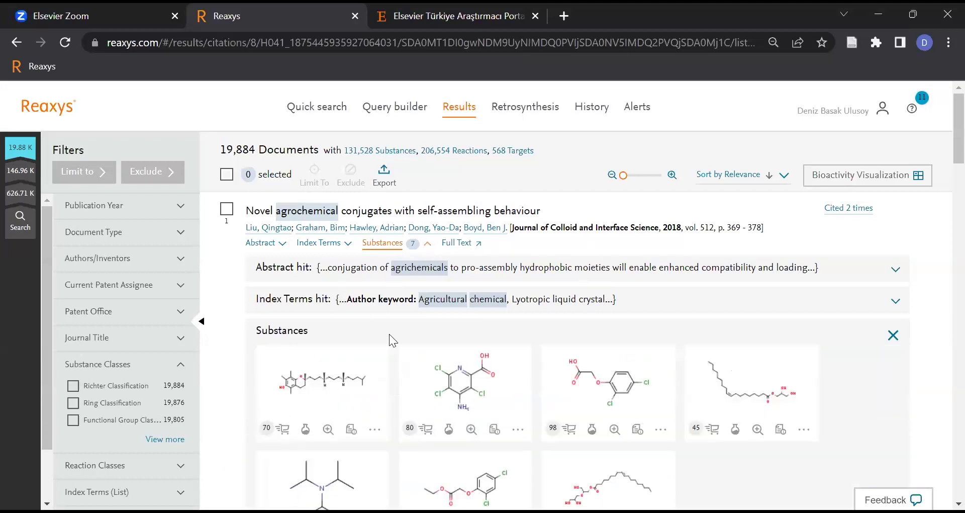
pyautogui.scroll(-3, 394, 338)
pyautogui.scroll(5, 427, 255)
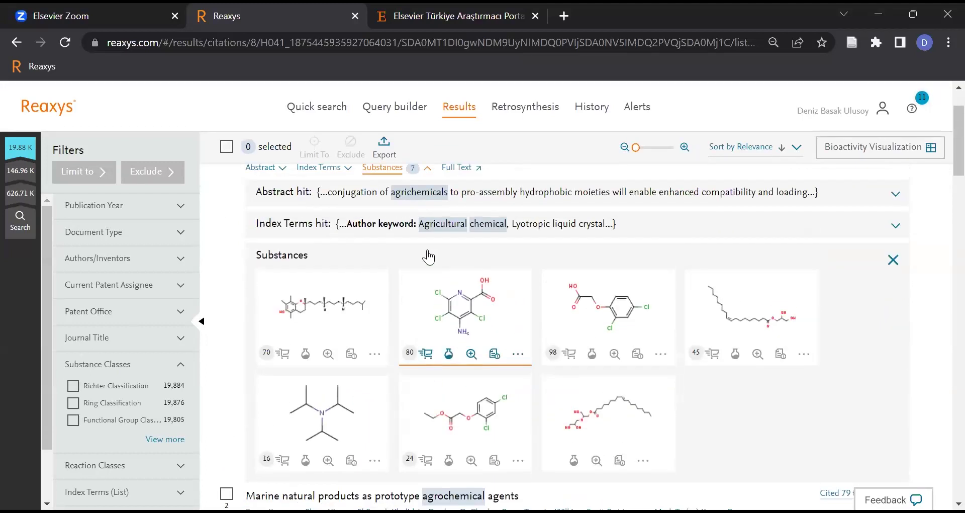
pyautogui.click(427, 243)
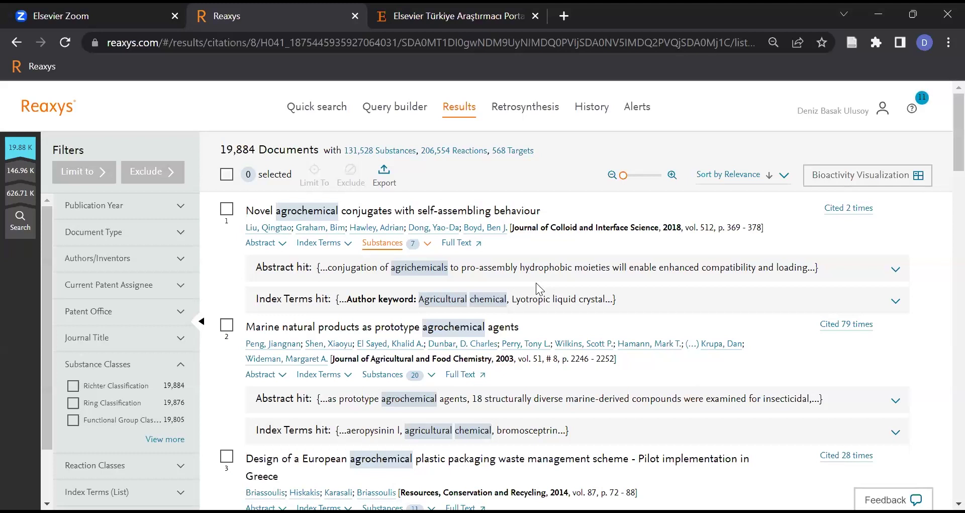
# - Try selecting all listed documents, clear that selection, and select only the first two documents
pyautogui.click(227, 174)
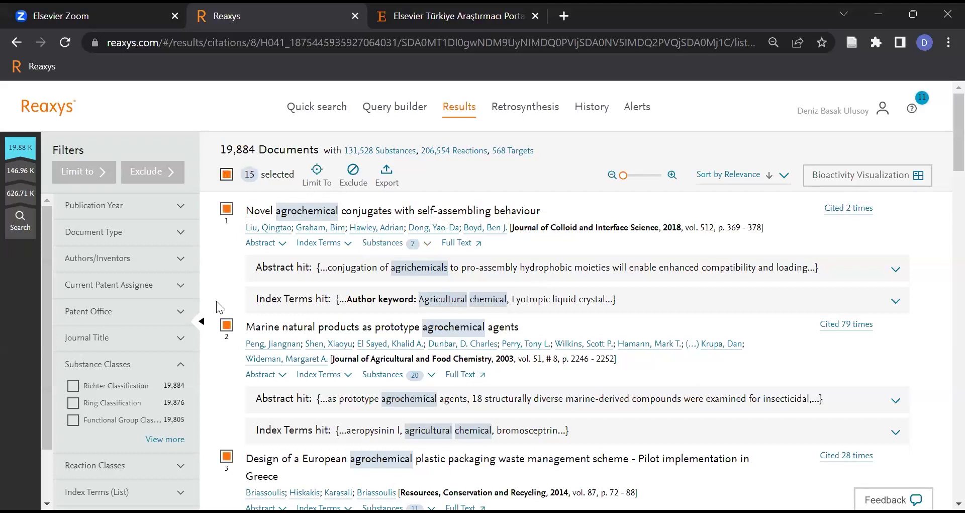
pyautogui.click(226, 174)
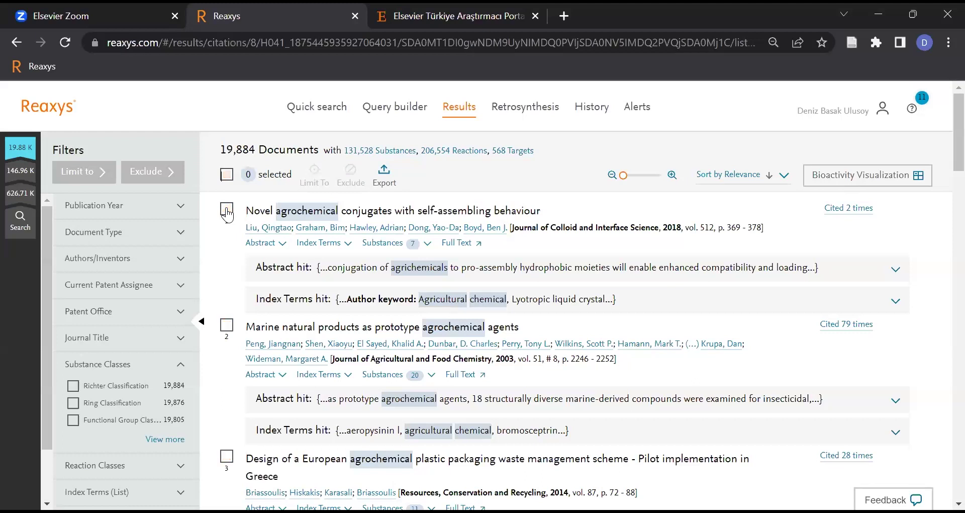
pyautogui.click(226, 325)
# - Review the export settings for the two selected documents, close them without exporting, and look over the result list
pyautogui.click(383, 175)
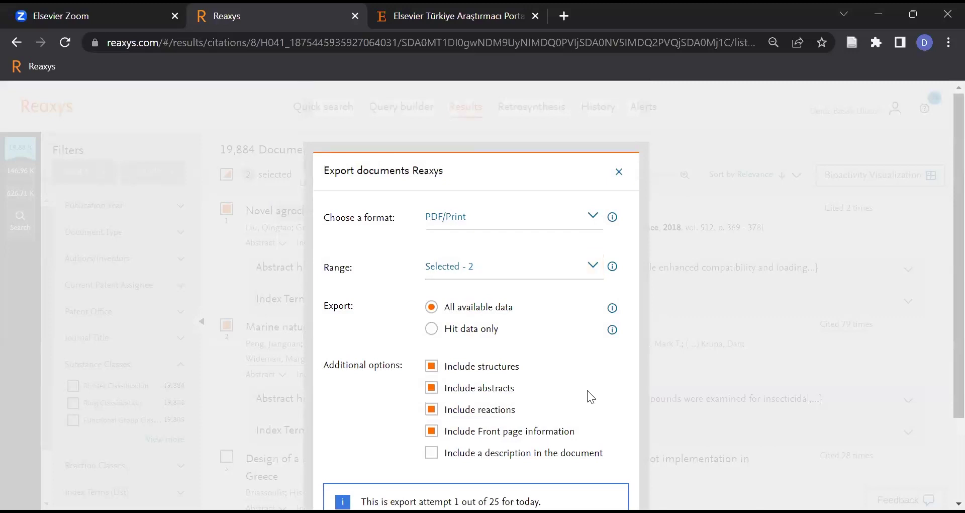
pyautogui.scroll(-2, 603, 372)
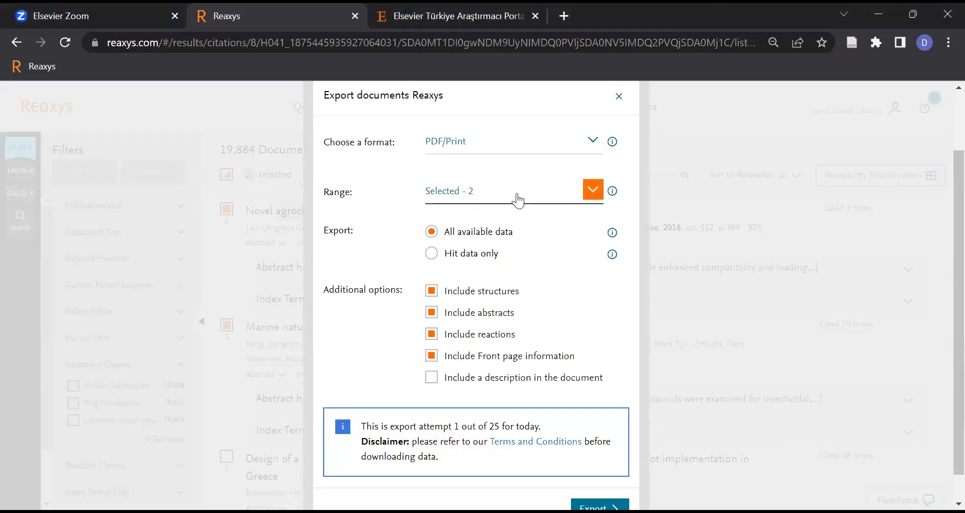
pyautogui.scroll(2, 517, 200)
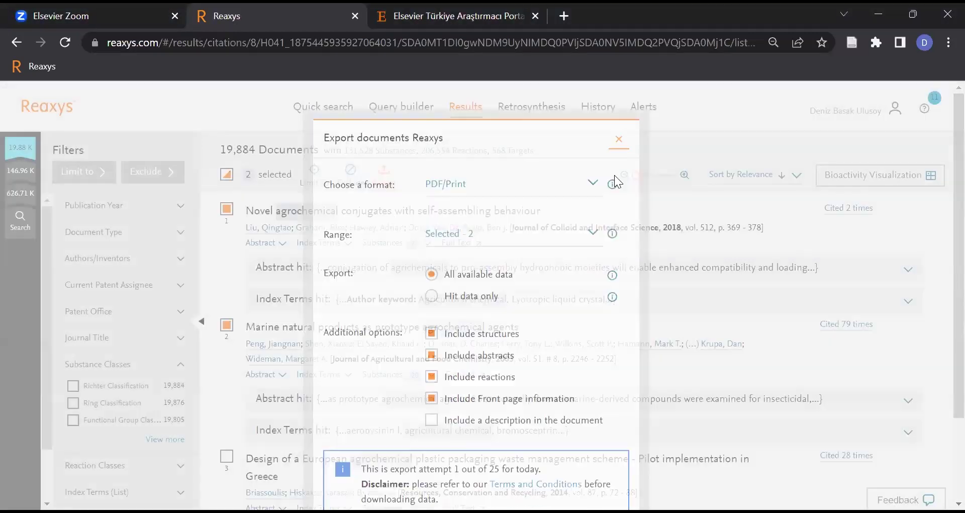
pyautogui.click(618, 173)
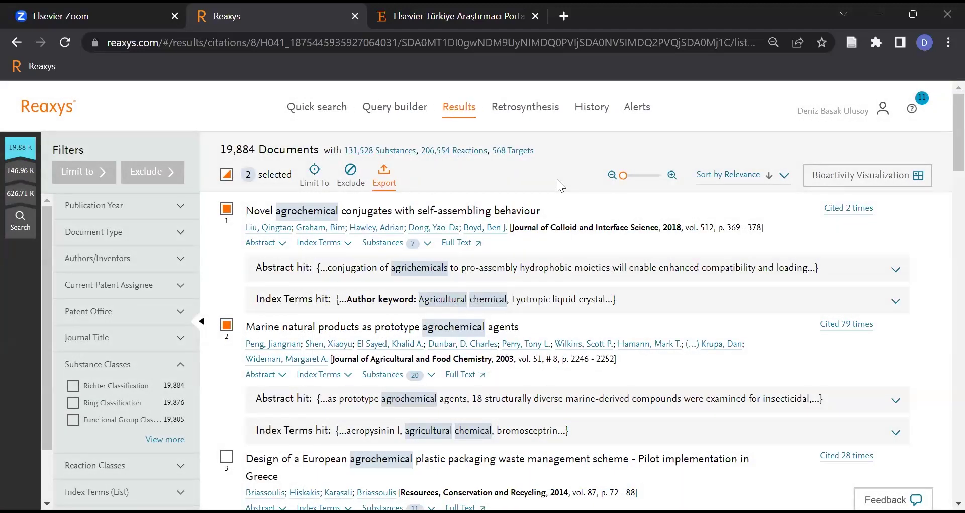
pyautogui.scroll(-8, 556, 185)
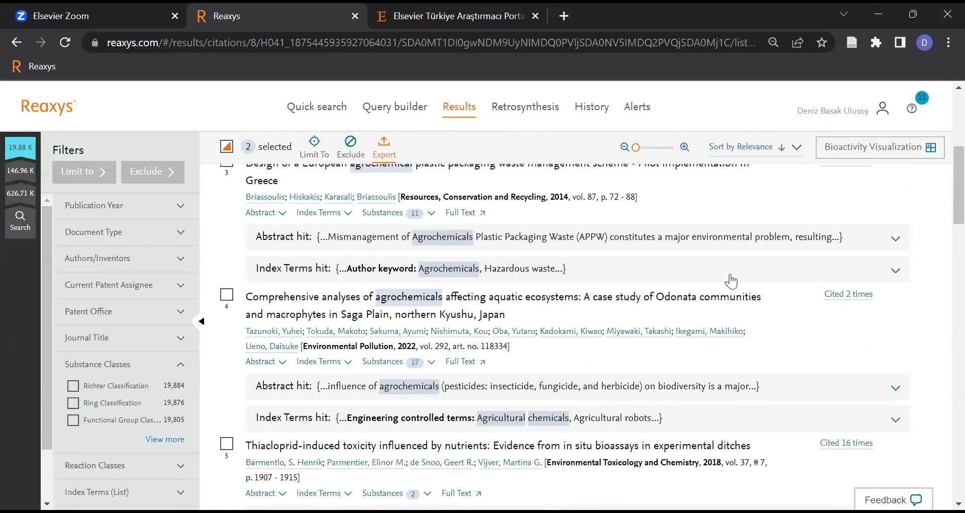
pyautogui.scroll(8, 733, 278)
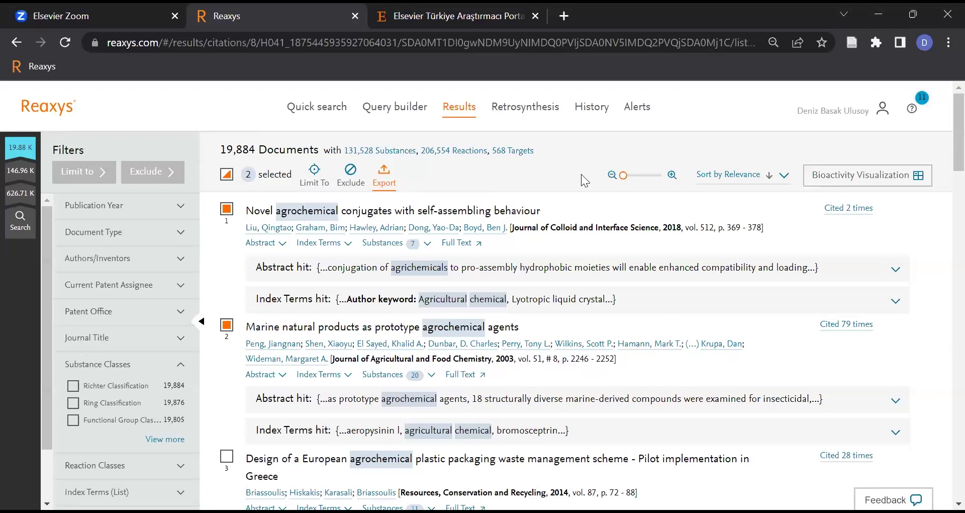
# - Return to the Query builder, add a Structure condition to the query, and open its structure drawing editor
pyautogui.click(397, 111)
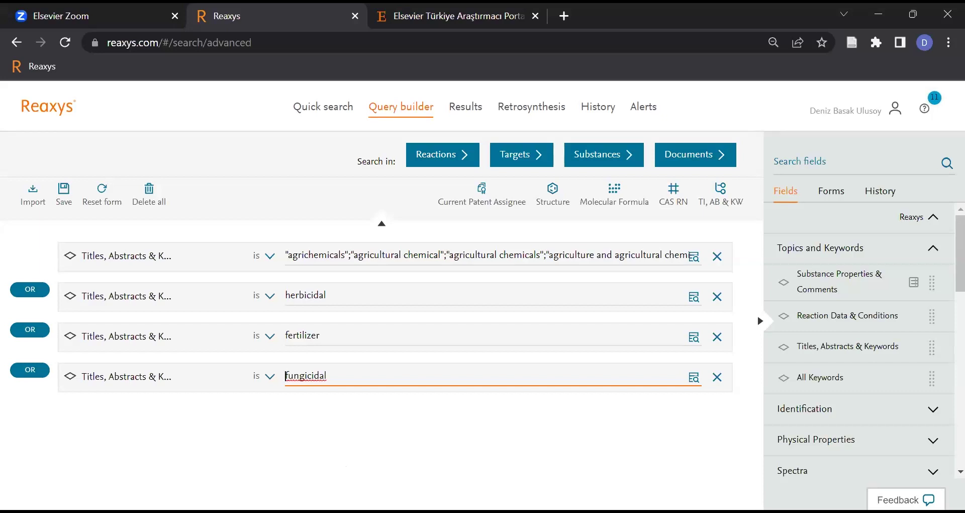
pyautogui.click(458, 438)
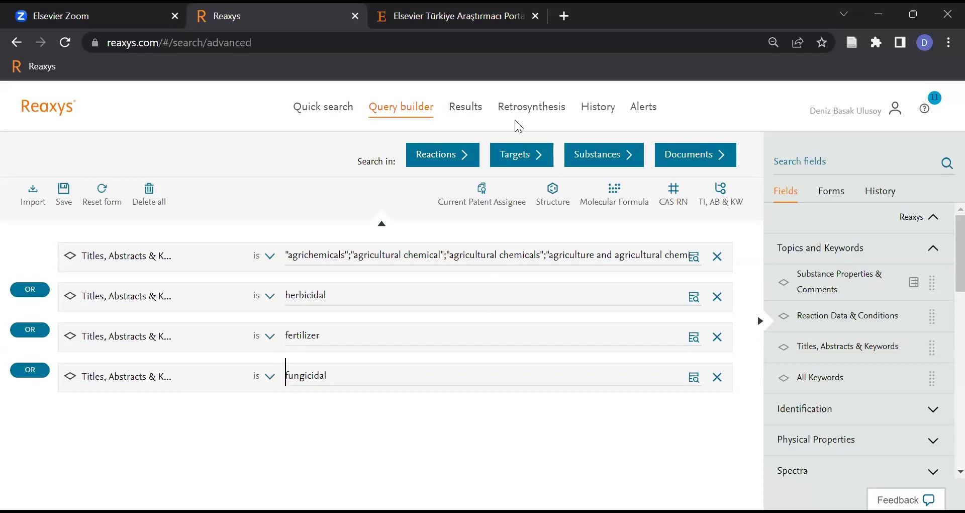
pyautogui.click(553, 198)
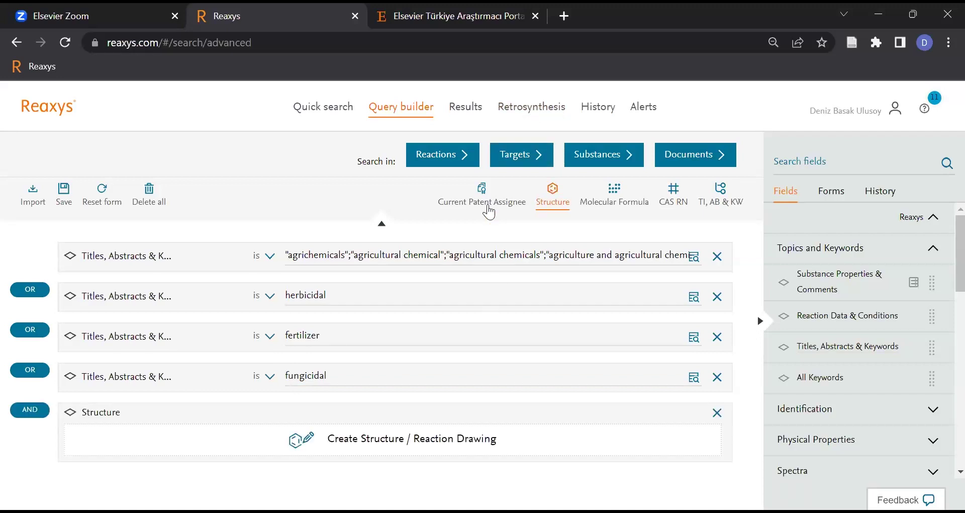
pyautogui.click(495, 442)
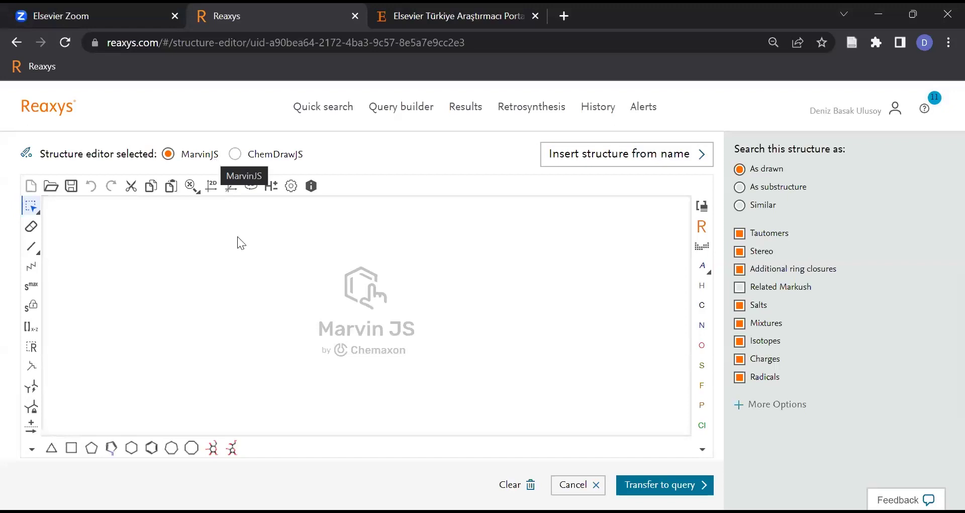
# - Activate the bond tool in Marvin JS, and view the periodic table of elements before closing it
pyautogui.click(33, 249)
pyautogui.click(33, 246)
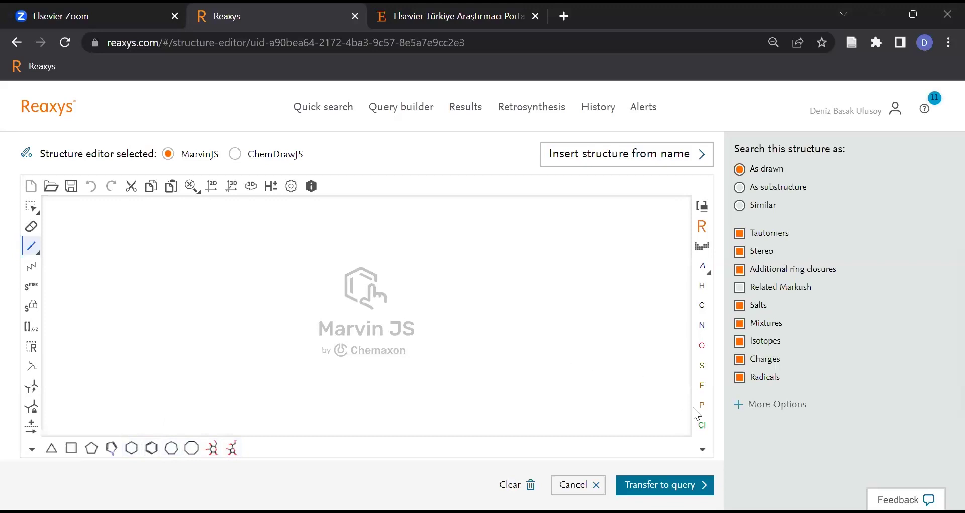
pyautogui.click(702, 246)
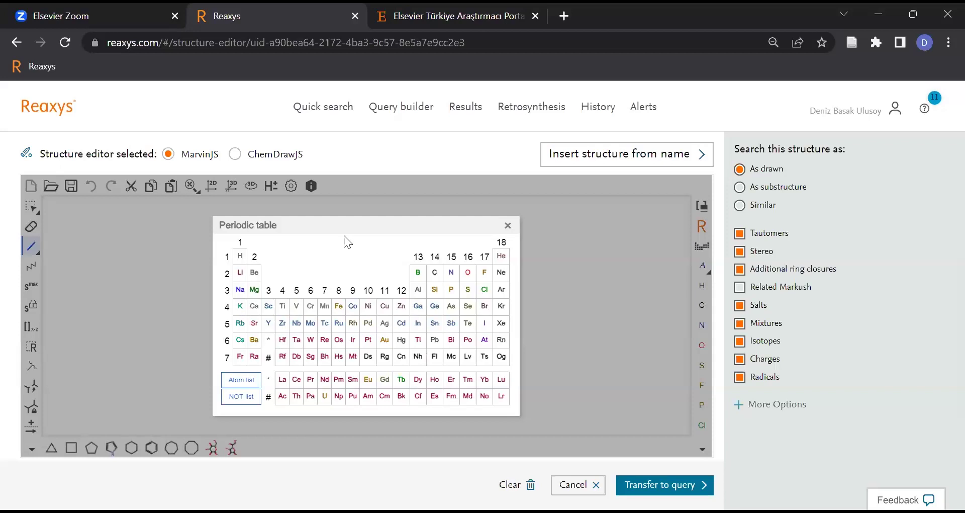
pyautogui.click(508, 225)
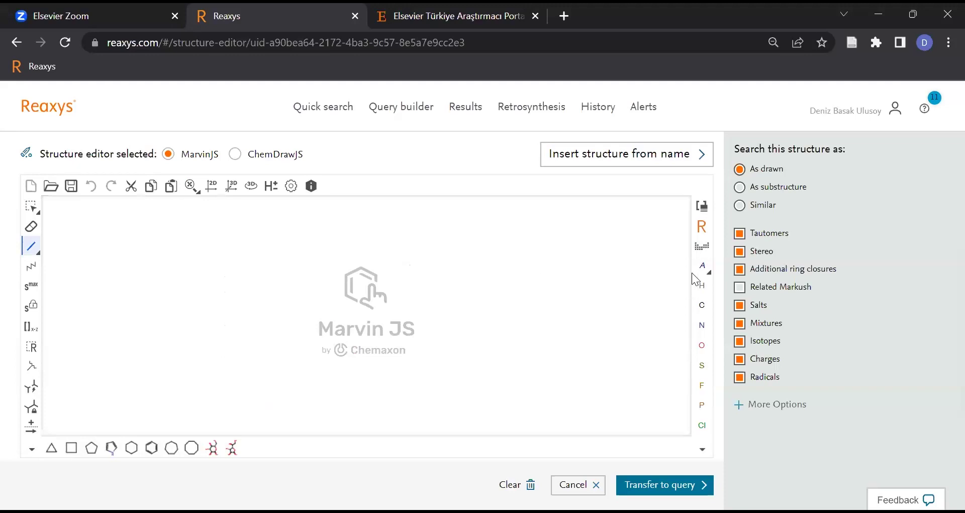
# - Examine the generic query atoms, the acyclic and cyclic Reaxys Group Generics, and the Abbreviated groups search, closing them without adding anything
pyautogui.click(710, 272)
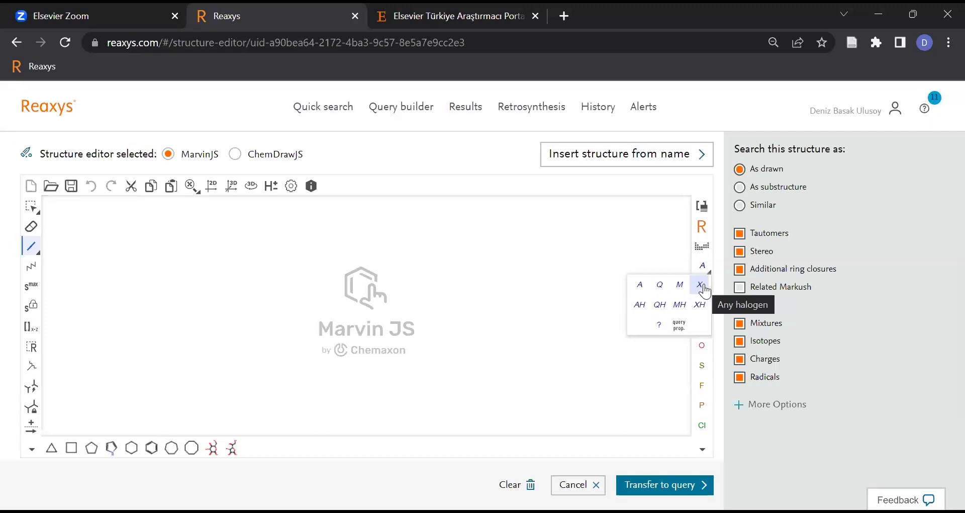
pyautogui.click(702, 228)
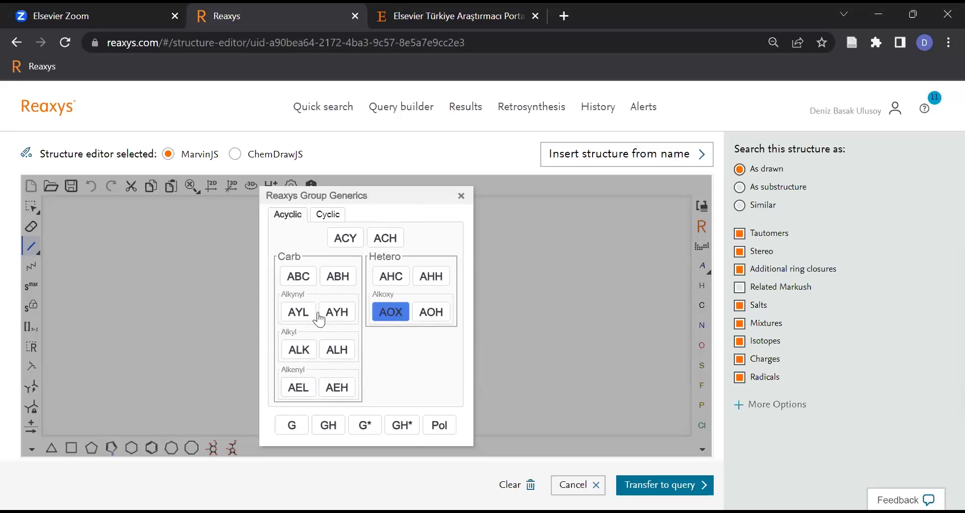
pyautogui.click(339, 217)
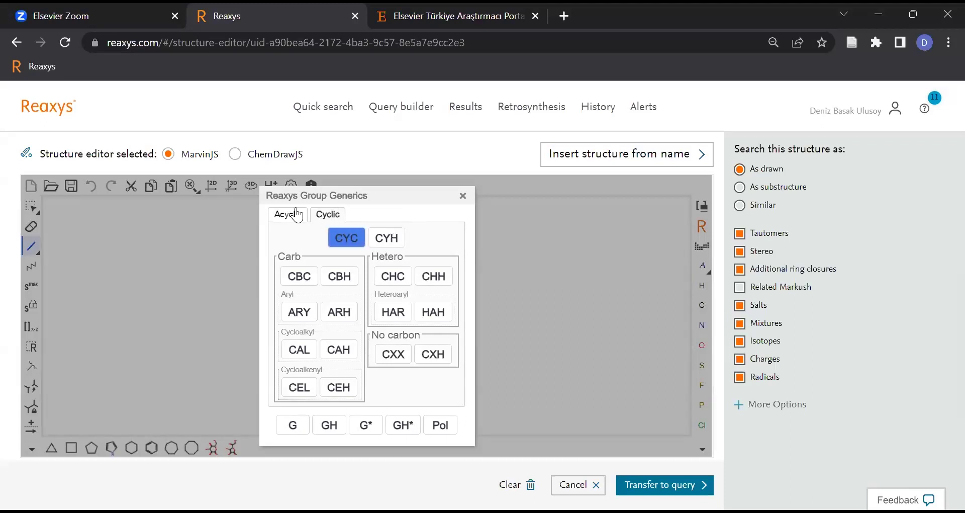
pyautogui.click(279, 219)
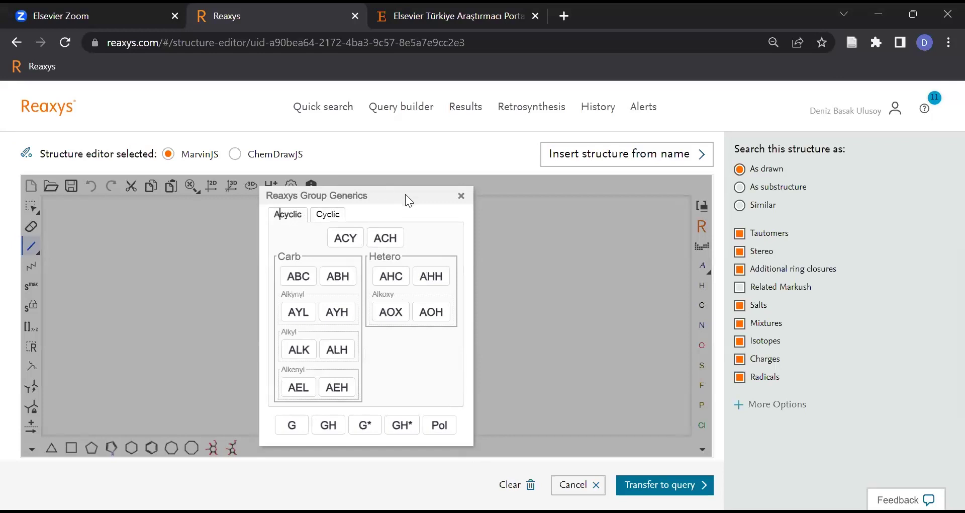
pyautogui.click(460, 196)
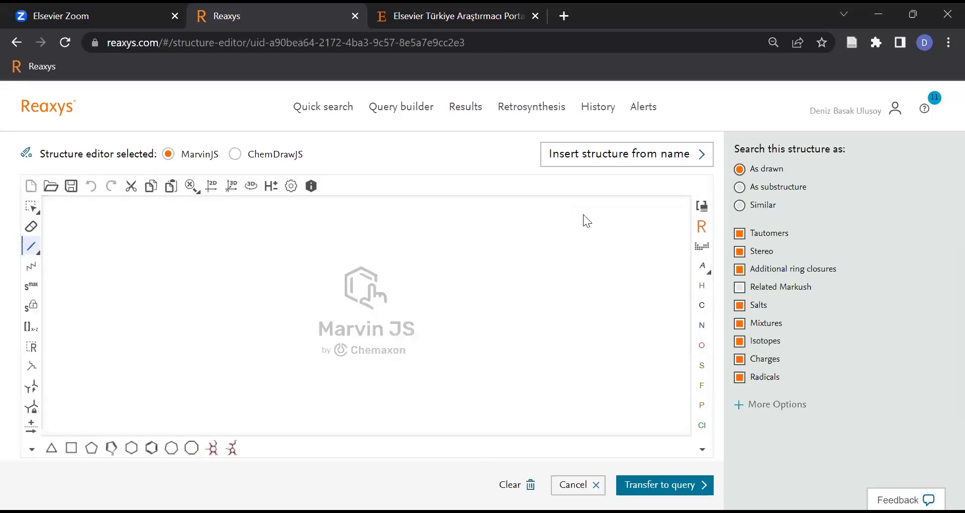
pyautogui.click(701, 207)
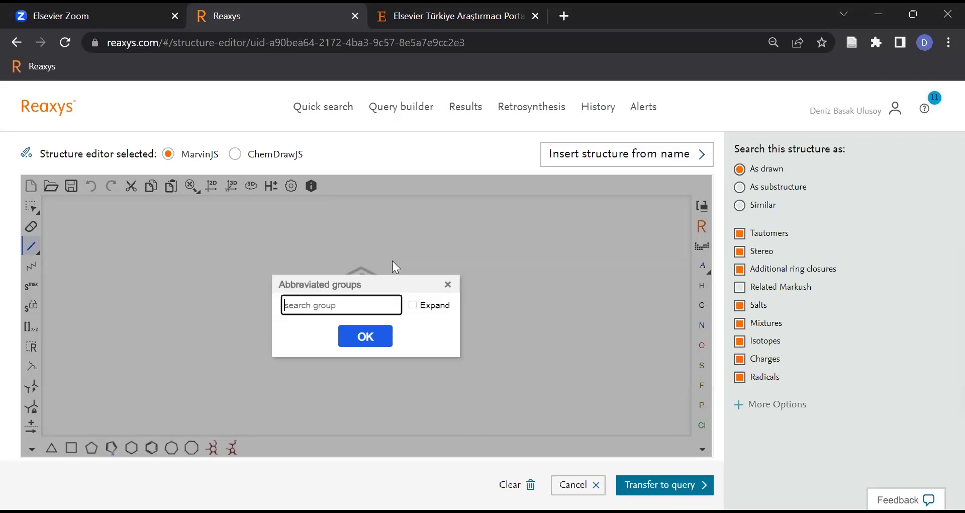
pyautogui.click(447, 284)
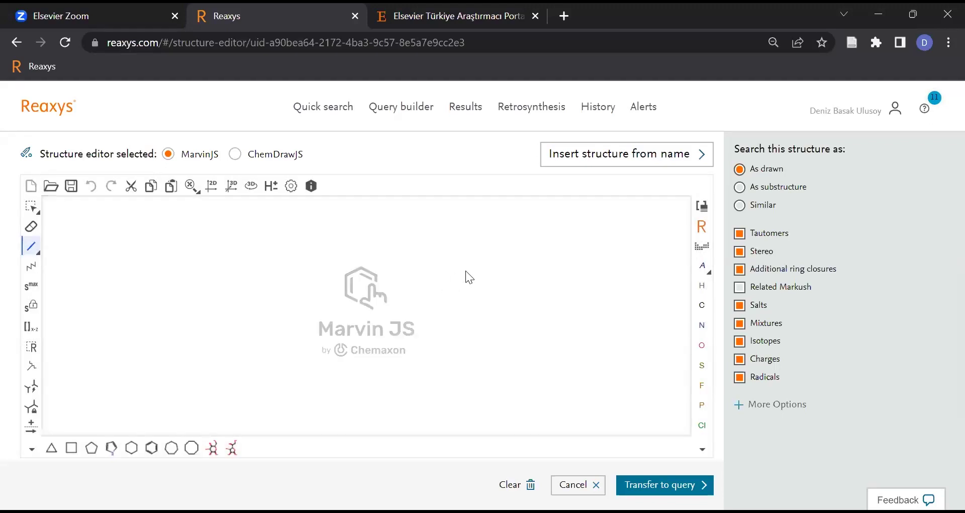
# - Load the first template found for the name pyrimidine and transfer it to the query as a substructure search on all atoms
pyautogui.click(555, 146)
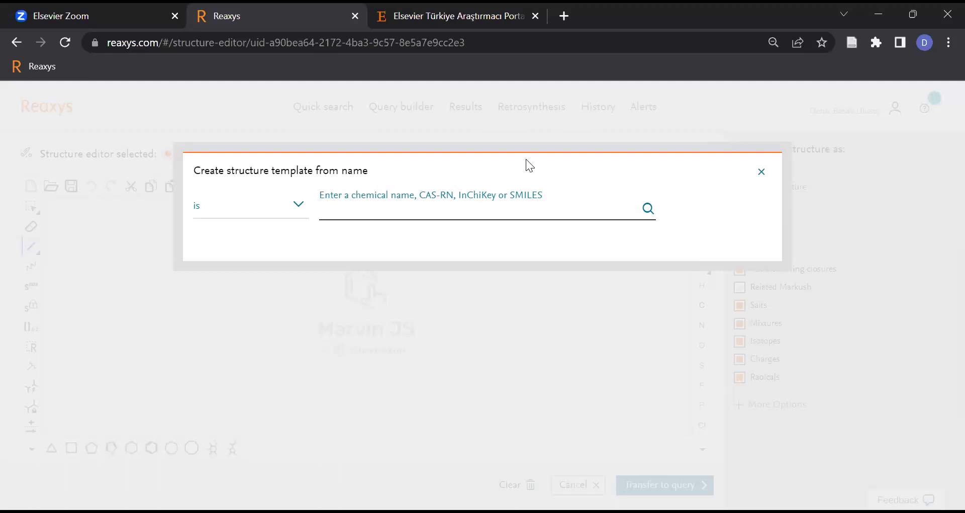
pyautogui.write('p')
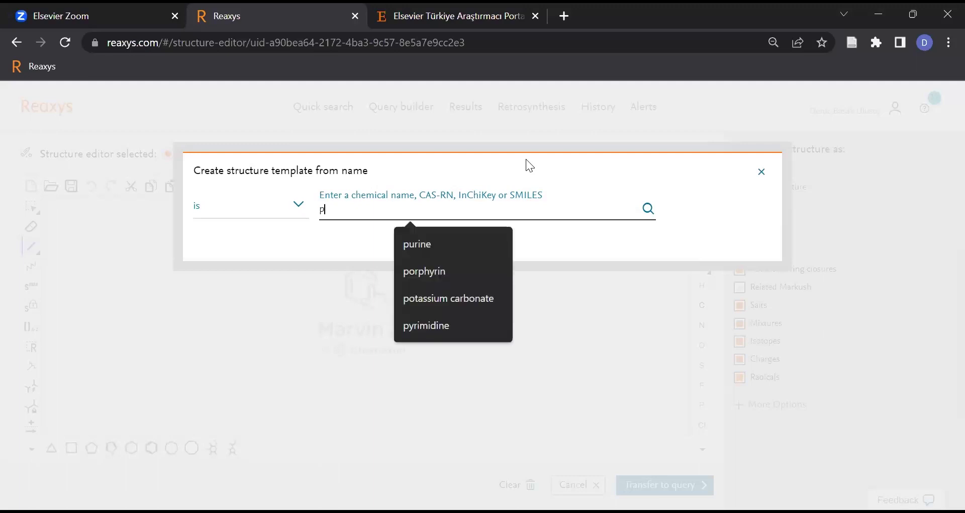
pyautogui.write('yrimidine')
pyautogui.press('Return')
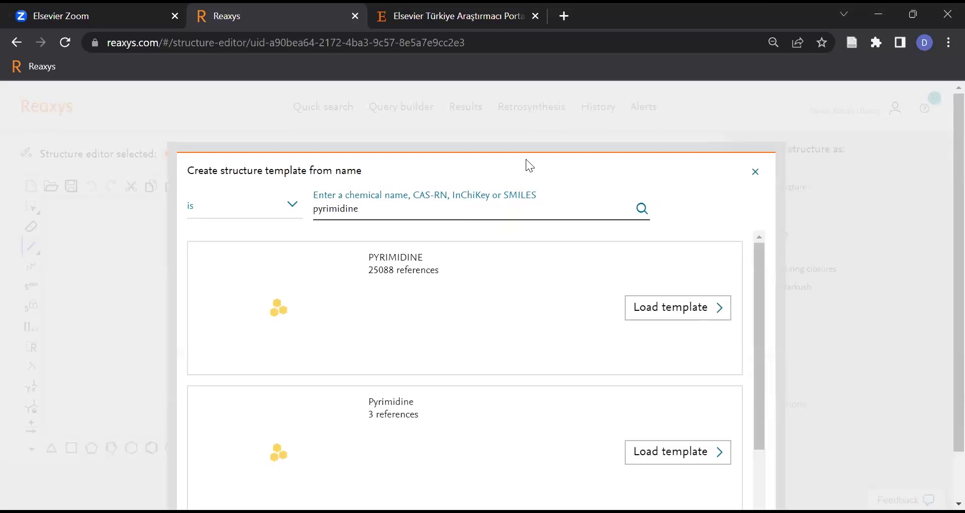
pyautogui.scroll(-3, 648, 312)
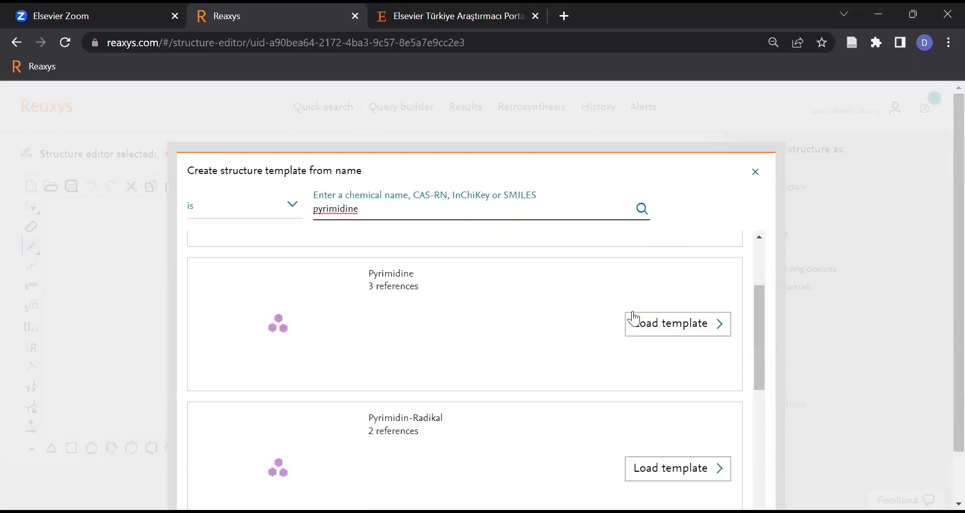
pyautogui.scroll(3, 648, 314)
pyautogui.click(646, 308)
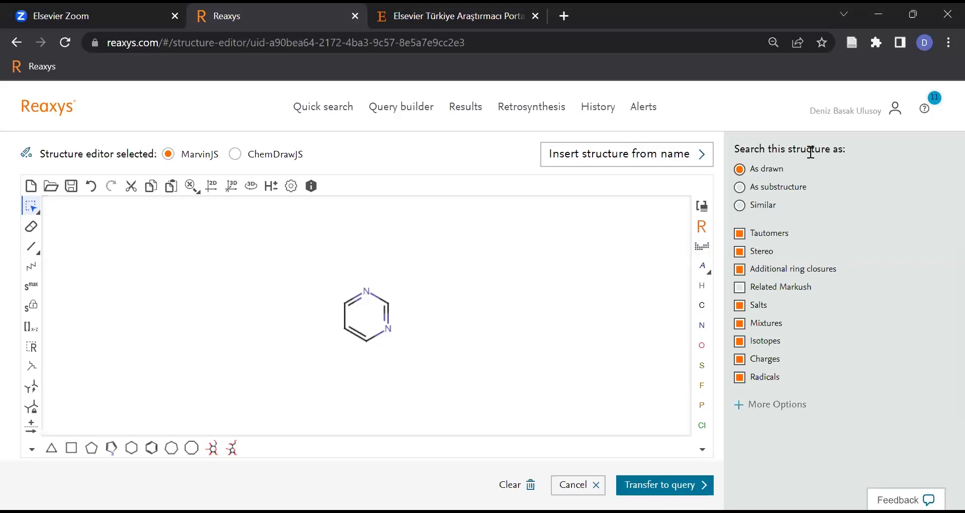
pyautogui.click(794, 190)
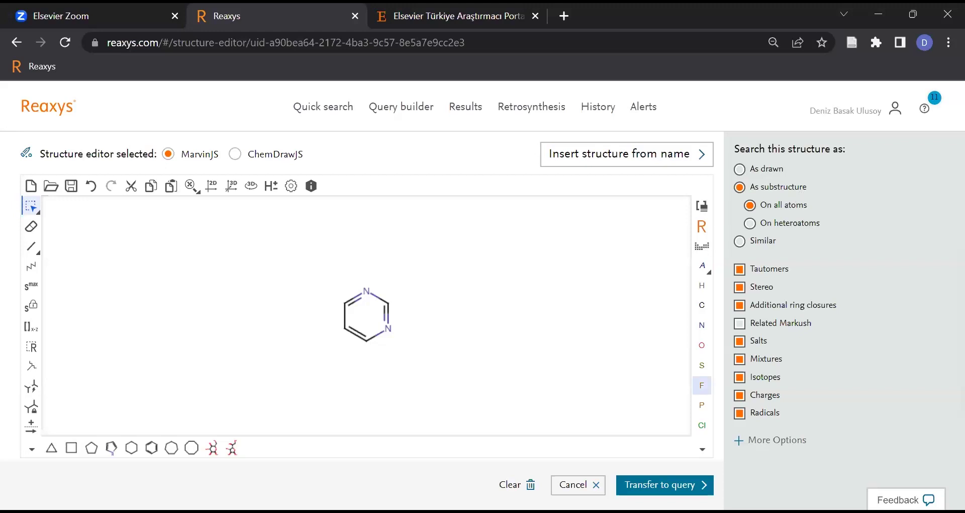
pyautogui.click(649, 483)
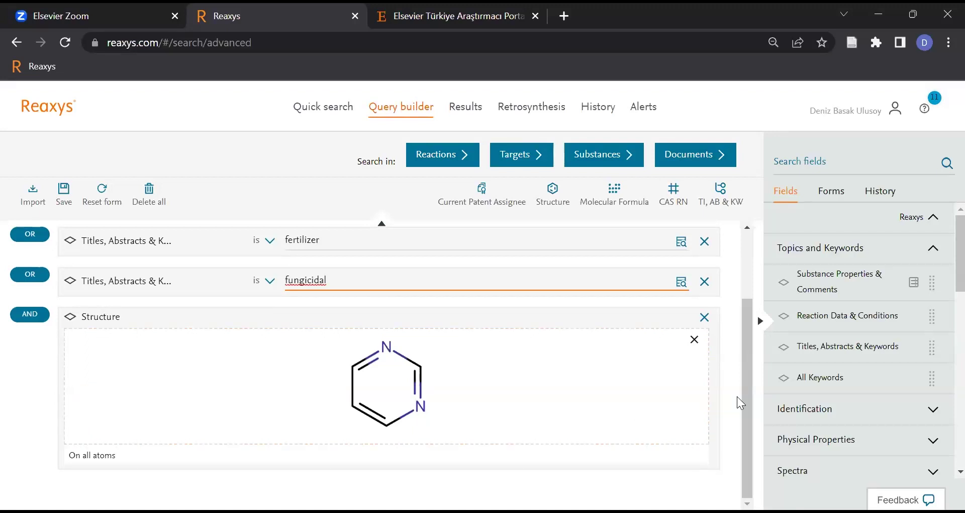
# - Add a second Structure condition and draw a triazole: a pyrrole ring with two adjacent carbons replaced by nitrogen, forming three consecutive nitrogens
pyautogui.click(553, 193)
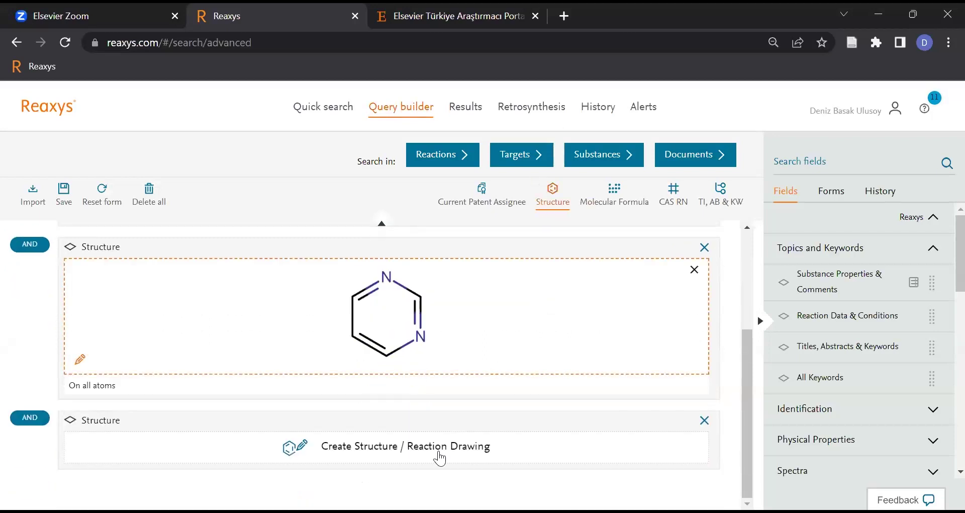
pyautogui.click(437, 452)
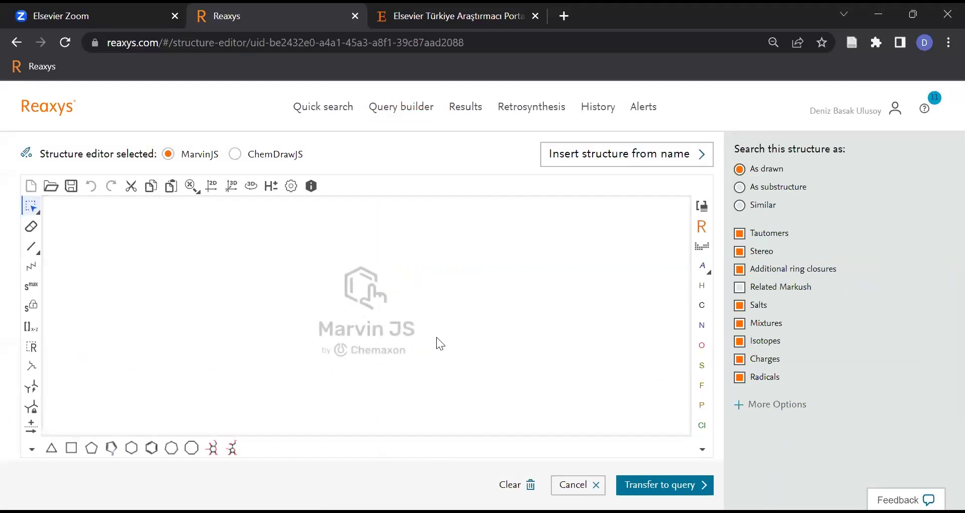
pyautogui.click(111, 447)
pyautogui.click(303, 322)
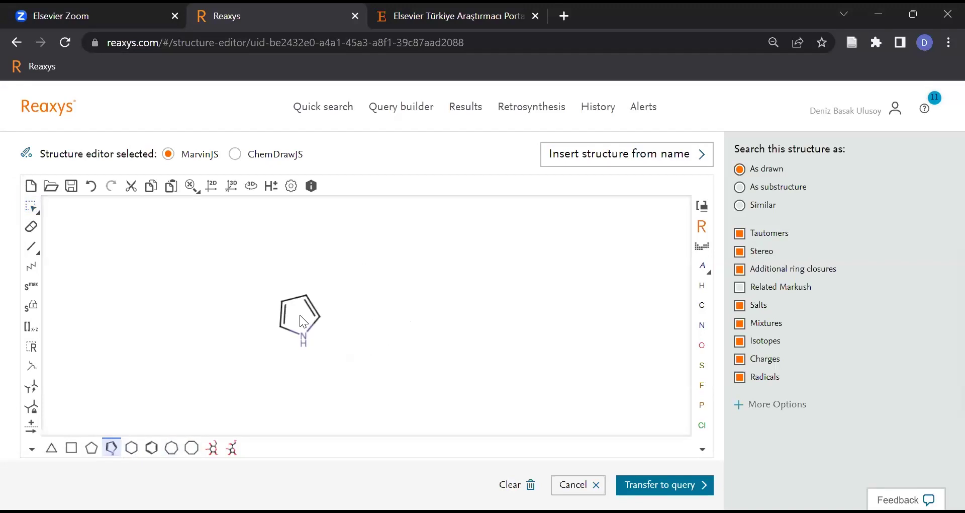
pyautogui.click(31, 245)
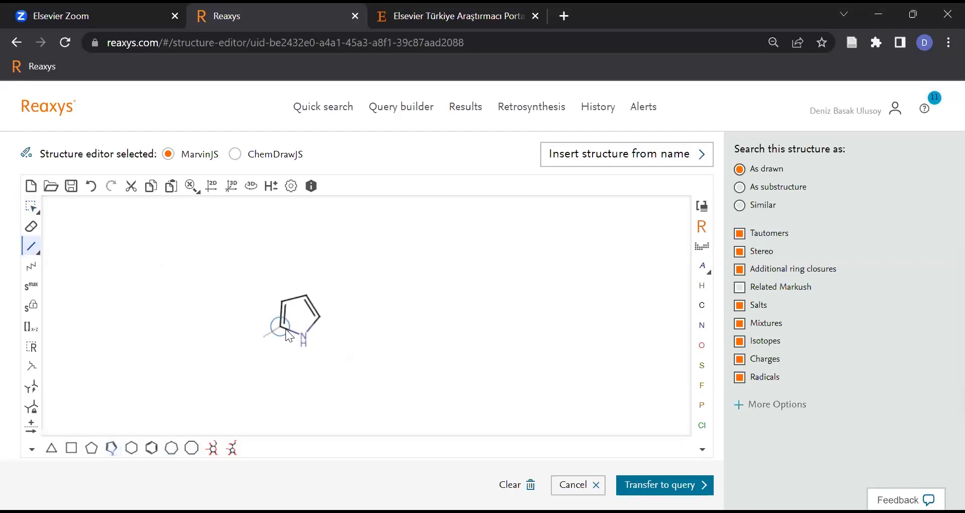
pyautogui.press('n')
pyautogui.press('n')
# - Set the triazole to be searched as a substructure on all atoms and transfer it to the query
pyautogui.click(740, 187)
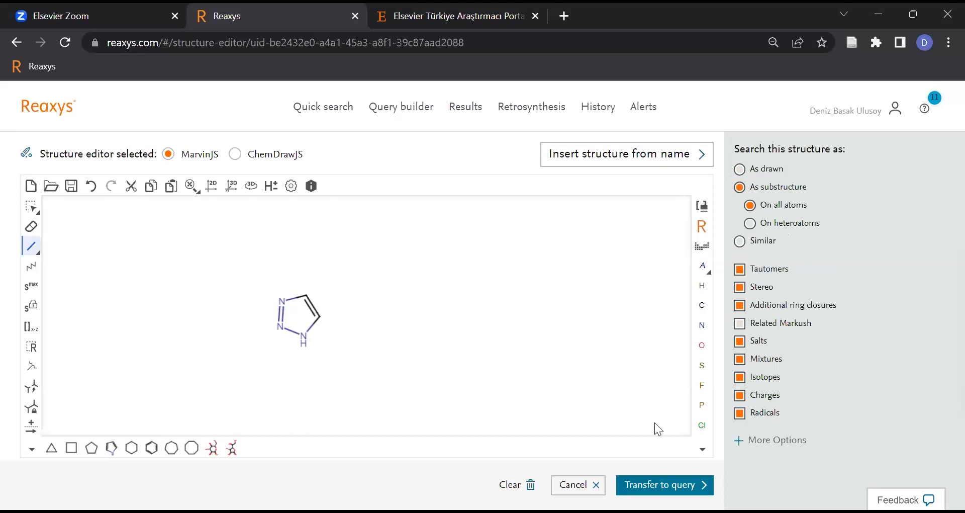
pyautogui.click(661, 485)
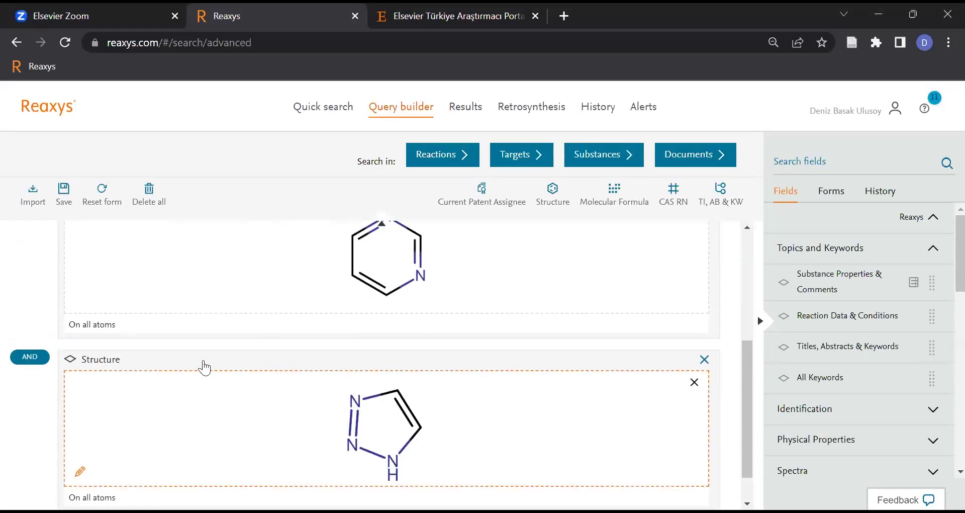
pyautogui.click(227, 377)
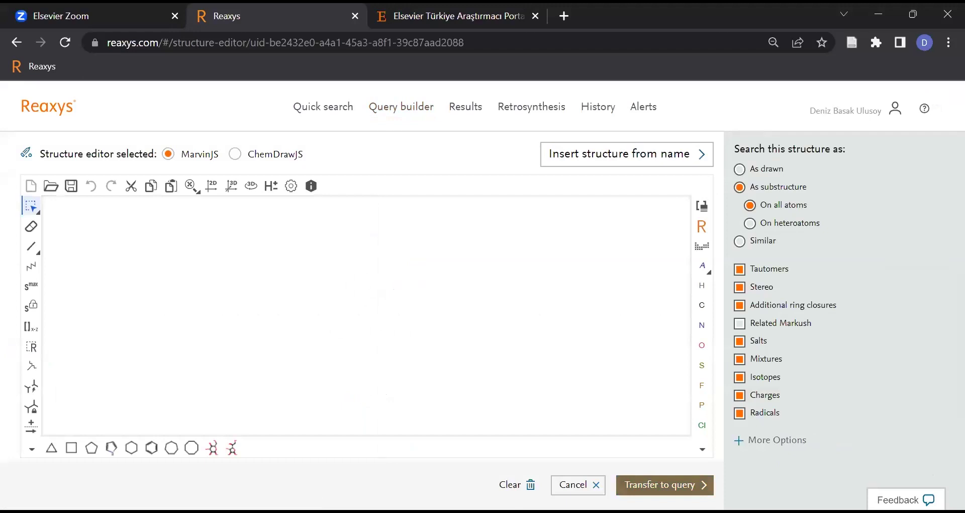
pyautogui.click(648, 472)
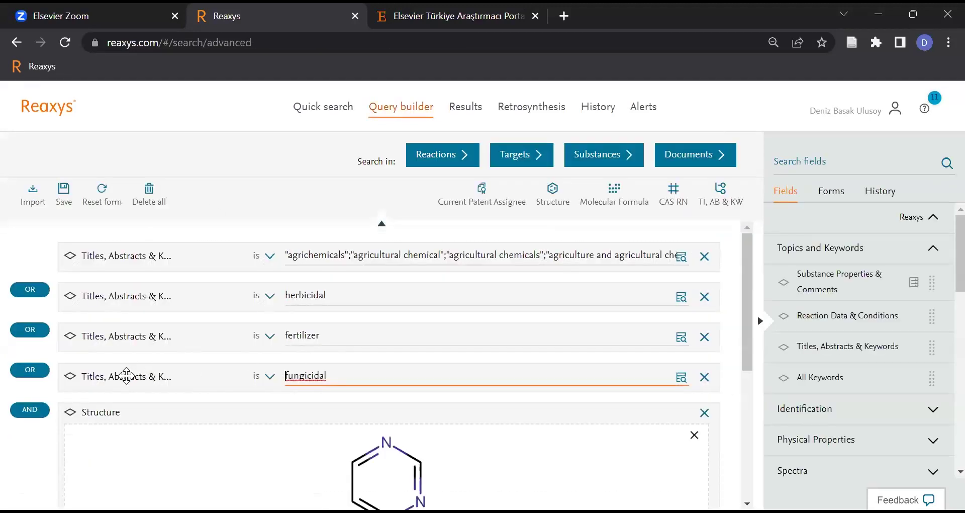
# - Combine the fungicidal, fertilizer, herbicidal and agrichemicals keyword conditions into one group
pyautogui.moveTo(123, 377)
pyautogui.mouseDown()
pyautogui.moveTo(148, 359)
pyautogui.moveTo(151, 339)
pyautogui.mouseUp()
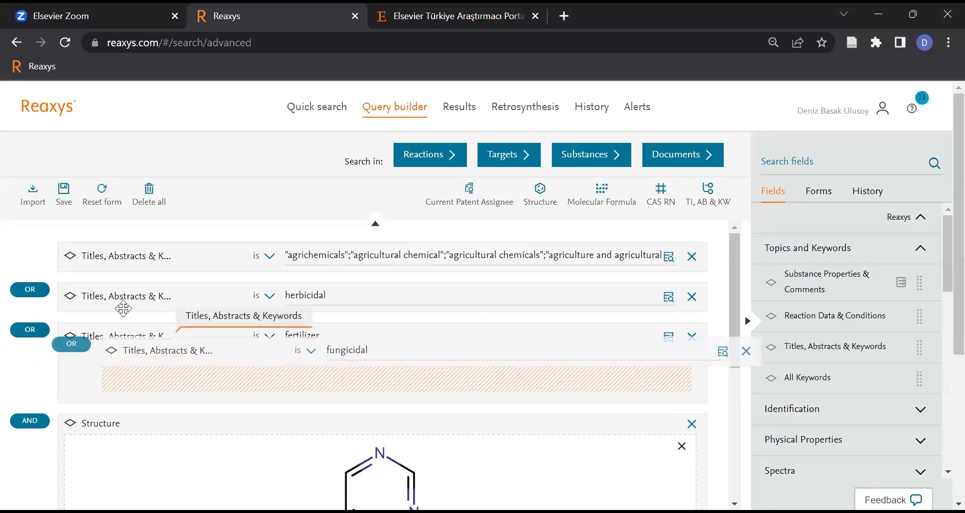
pyautogui.moveTo(114, 302); pyautogui.dragTo(119, 360)
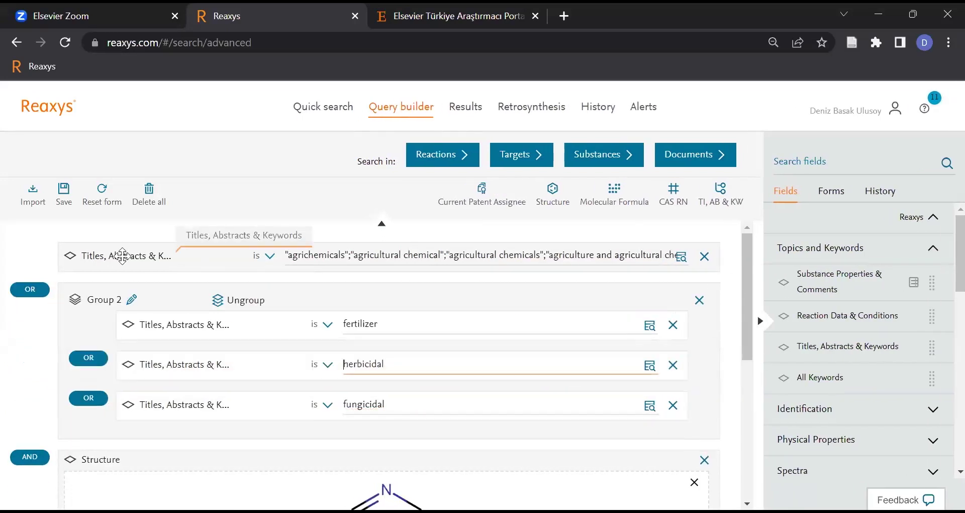
pyautogui.moveTo(108, 251); pyautogui.dragTo(133, 335)
# - Combine the pyrimidine and triazole Structure conditions into one group and link them with OR
pyautogui.scroll(-1, 451, 351)
pyautogui.scroll(-4, 451, 351)
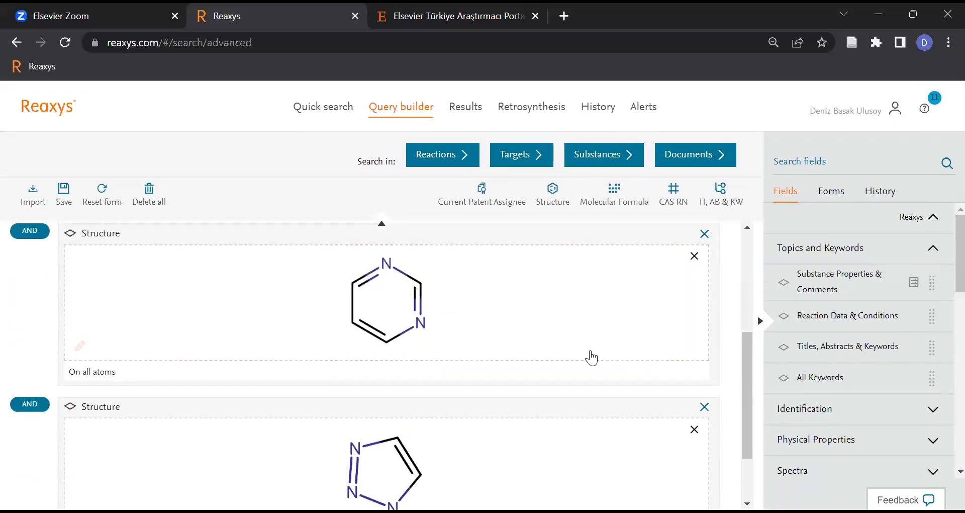
pyautogui.scroll(3, 586, 362)
pyautogui.scroll(2, 530, 369)
pyautogui.moveTo(219, 364); pyautogui.dragTo(397, 340)
pyautogui.scroll(-4, 217, 357)
pyautogui.scroll(4, 218, 357)
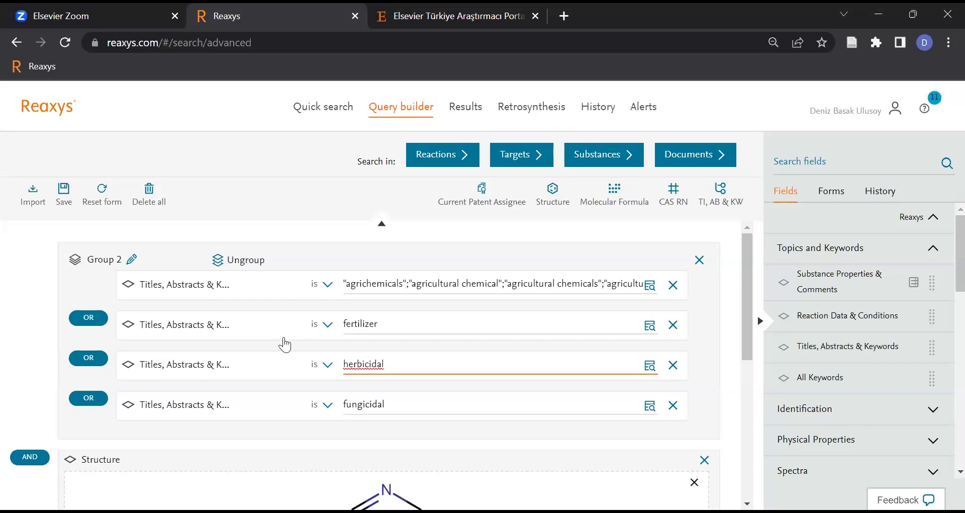
pyautogui.scroll(-4, 288, 400)
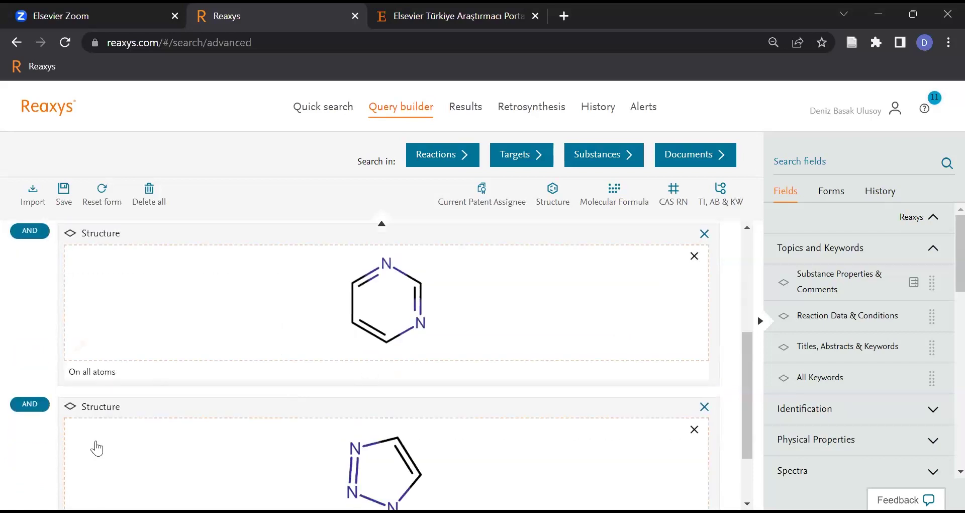
pyautogui.moveTo(157, 403); pyautogui.dragTo(171, 397)
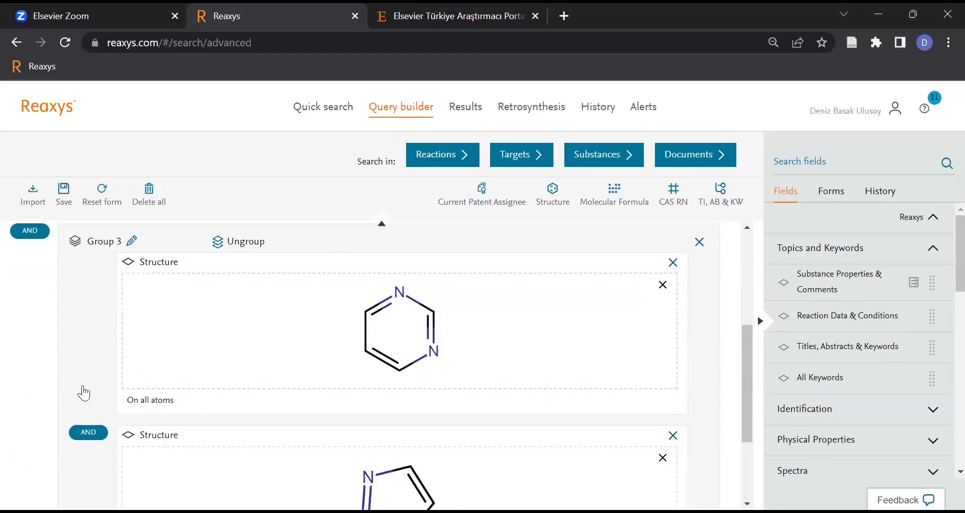
pyautogui.click(88, 432)
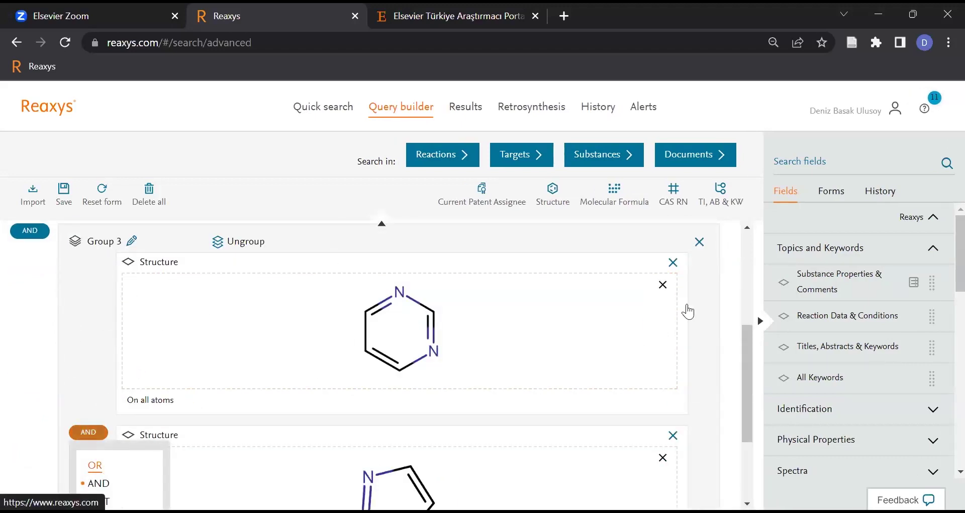
# - Review the whole query, checking the keyword group, the structure group and the operators linking their conditions
pyautogui.scroll(5, 221, 310)
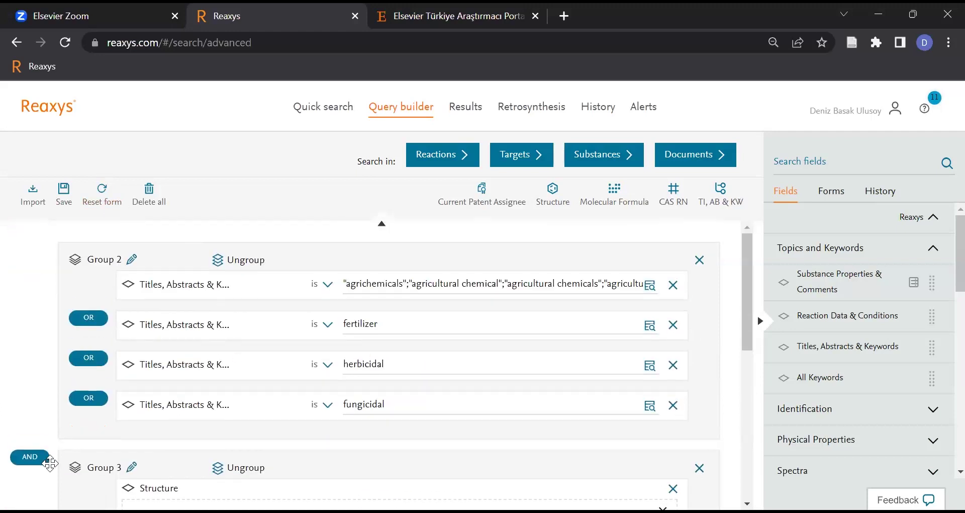
pyautogui.scroll(-2, 367, 389)
pyautogui.scroll(-5, 367, 388)
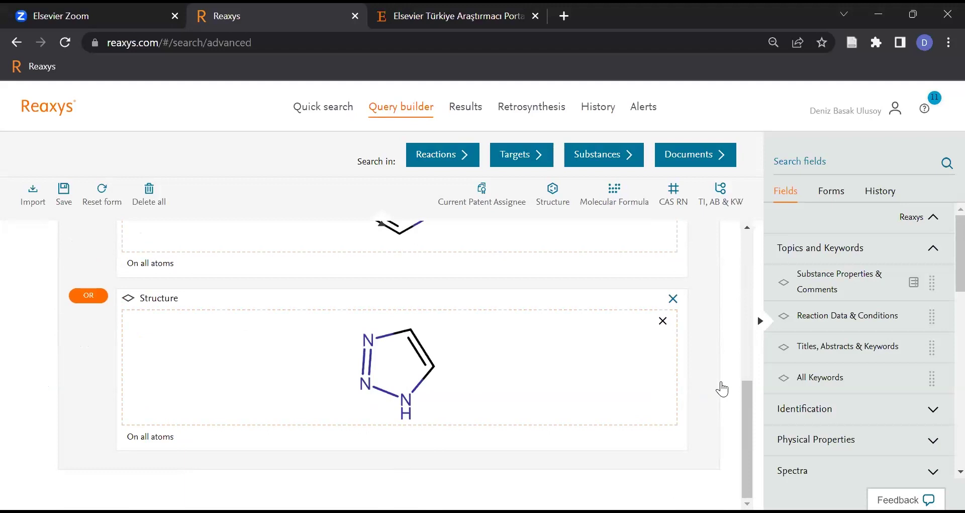
pyautogui.scroll(3, 721, 389)
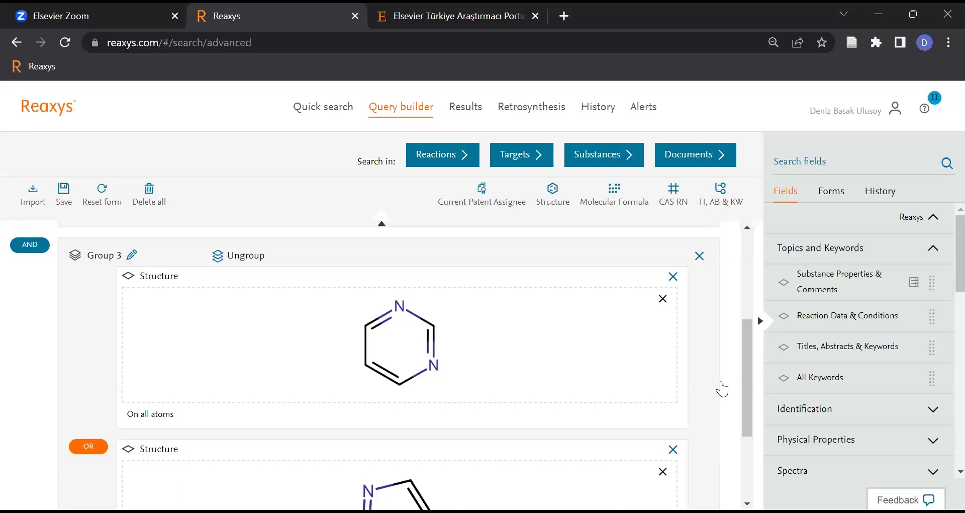
pyautogui.scroll(5, 722, 388)
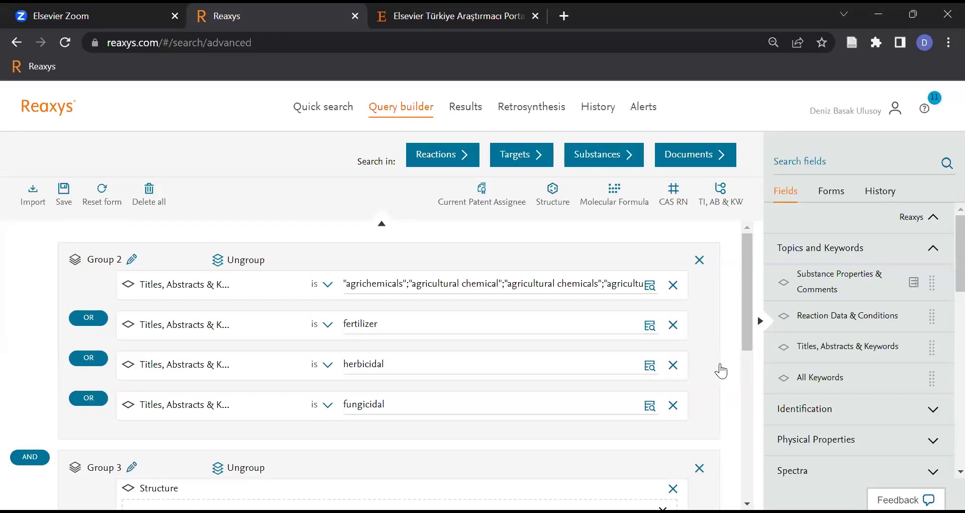
pyautogui.scroll(-5, 721, 371)
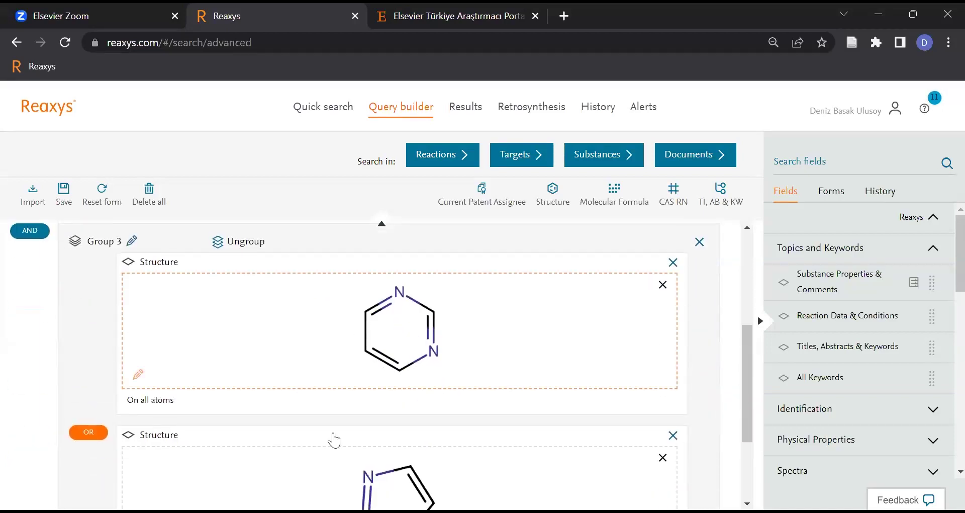
pyautogui.scroll(-1, 334, 437)
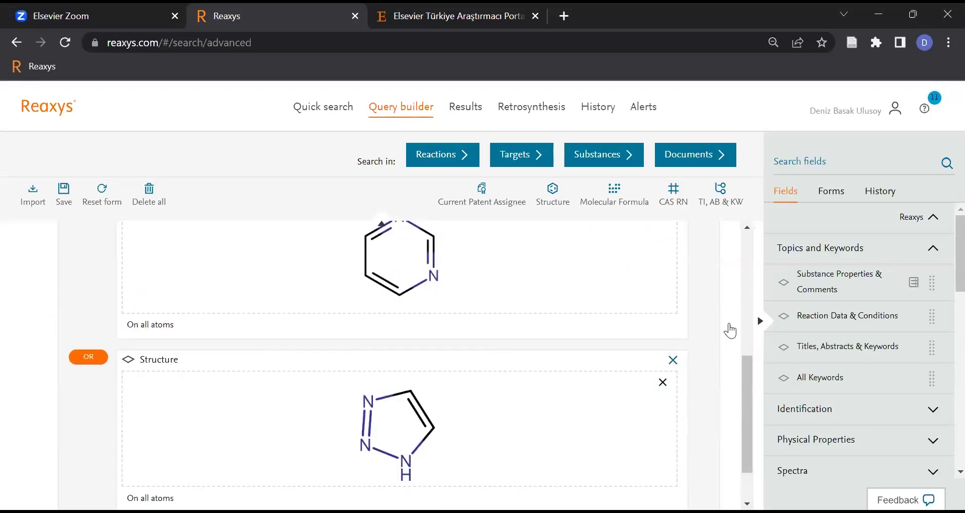
# - Run the combined keyword and structure query as a document search and open the resulting document list
pyautogui.scroll(-1, 528, 417)
pyautogui.scroll(1, 560, 402)
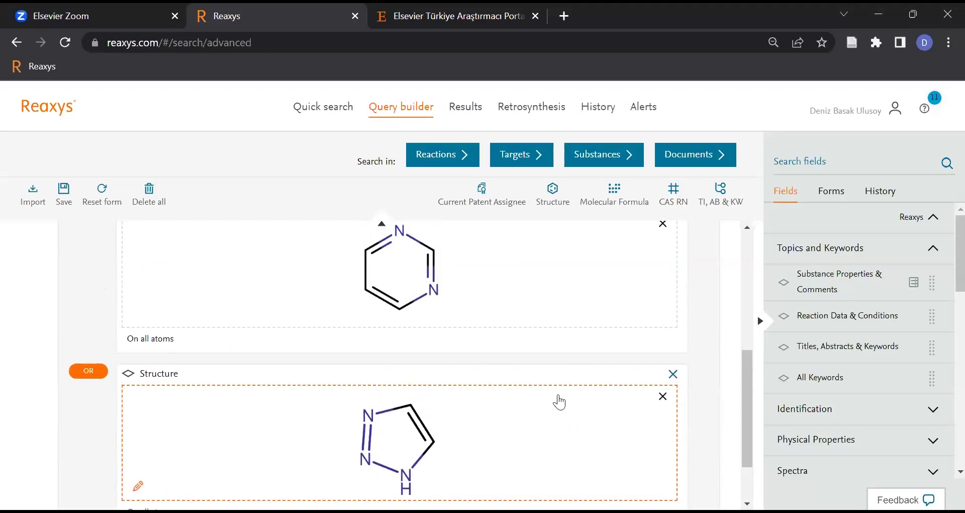
pyautogui.scroll(3, 559, 402)
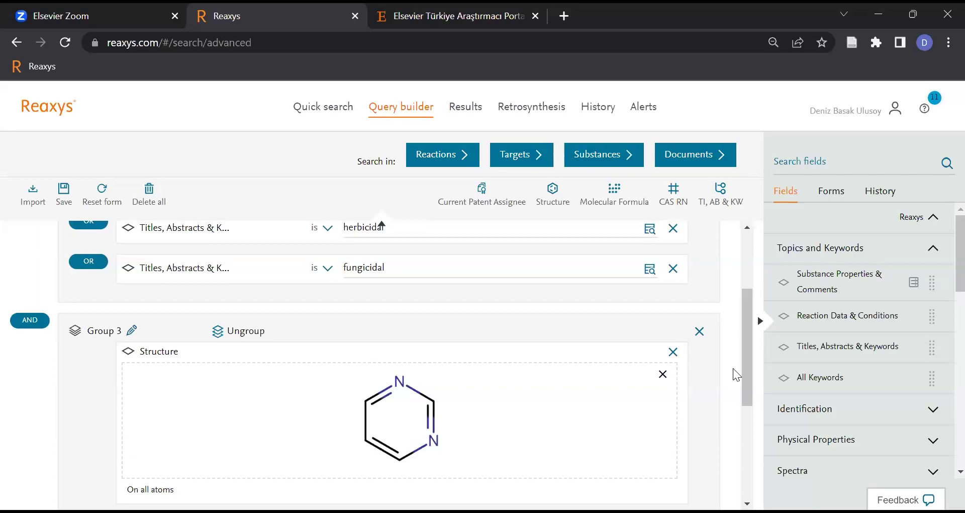
pyautogui.click(709, 153)
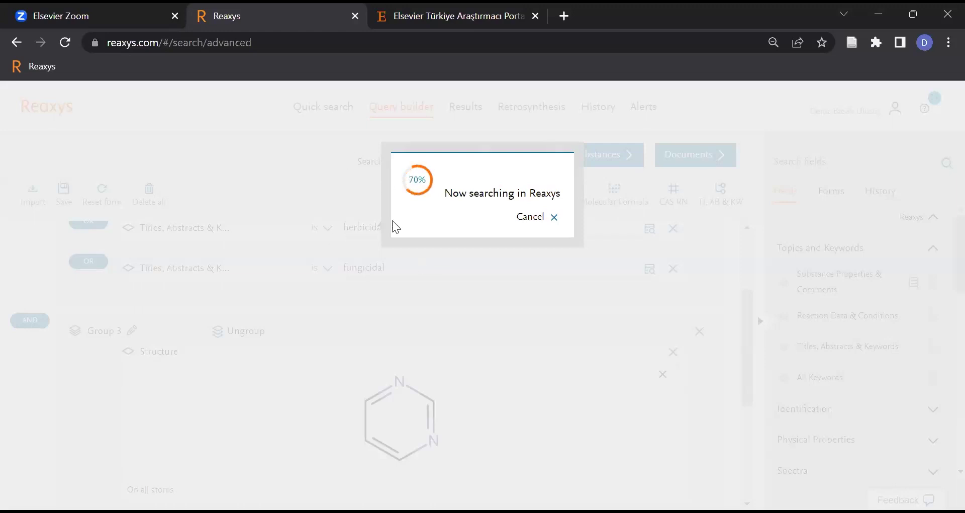
pyautogui.click(383, 206)
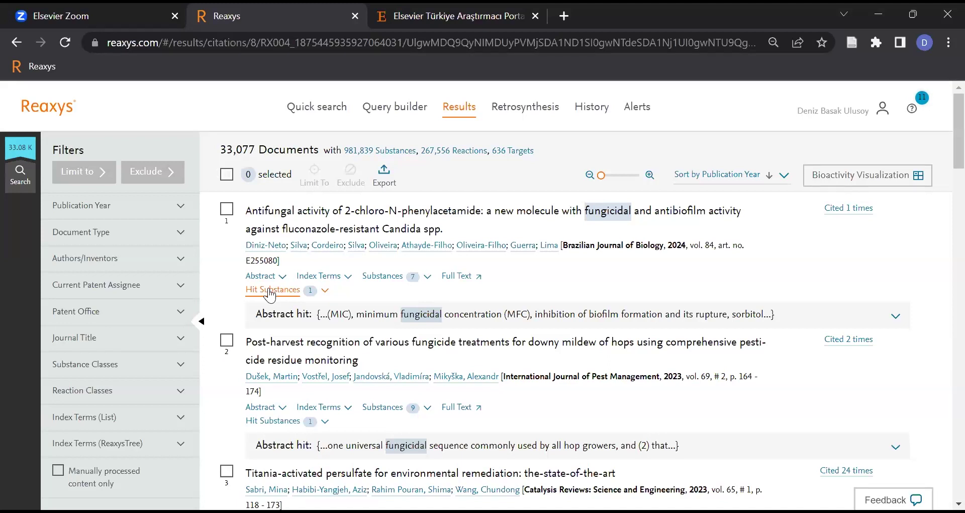
# - Expand the hit substances of the first document and of the titania-activated persulfate document
pyautogui.click(324, 291)
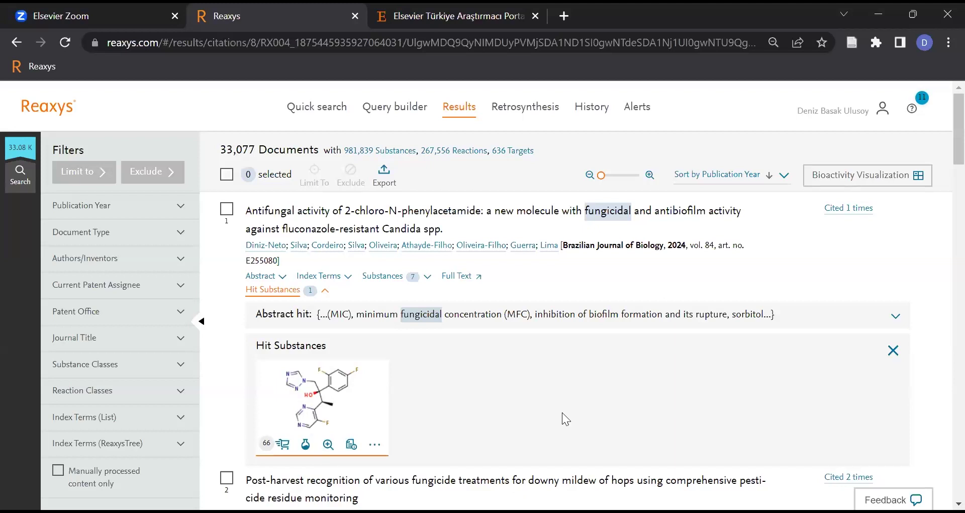
pyautogui.scroll(-5, 445, 384)
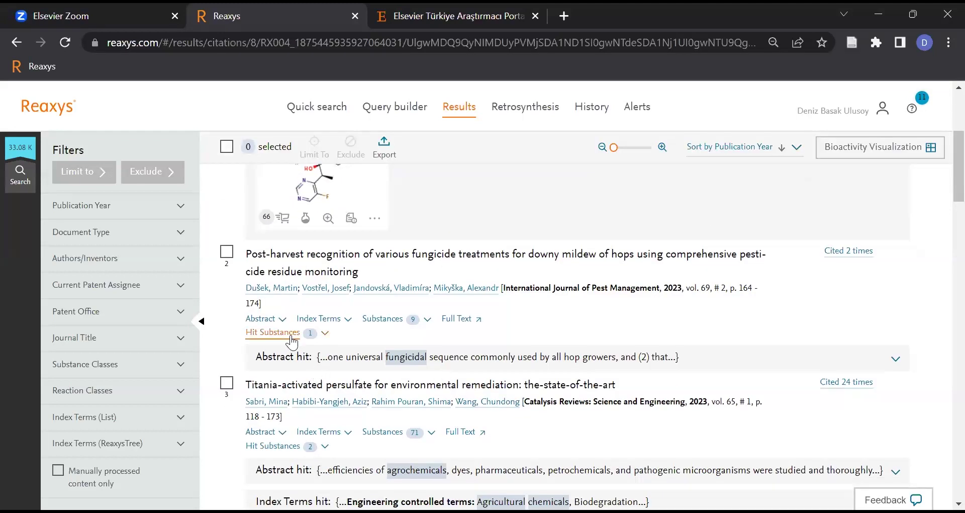
pyautogui.scroll(-3, 324, 347)
pyautogui.click(324, 295)
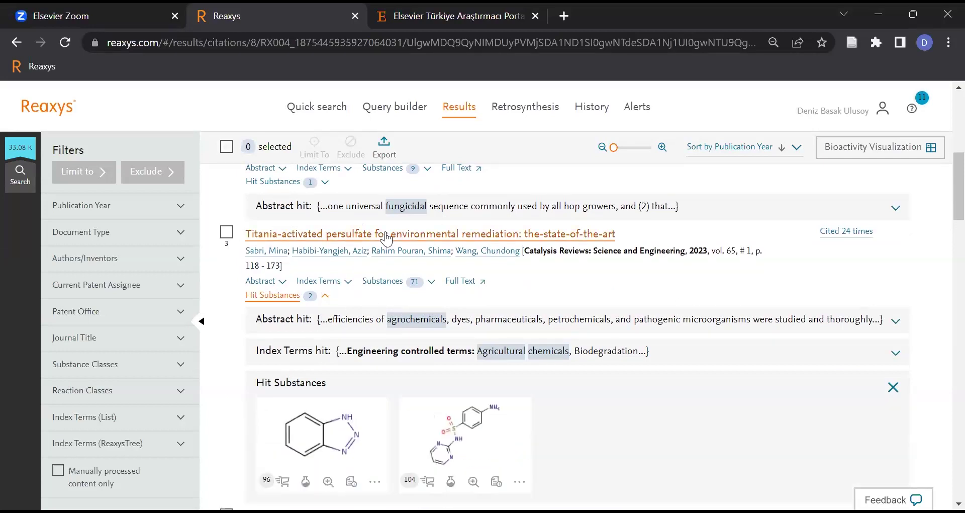
# - Expand the abstract of the titania-activated persulfate document and examine the agrochemicals keyword hit alongside its hit substances
pyautogui.click(505, 321)
pyautogui.scroll(-2, 505, 321)
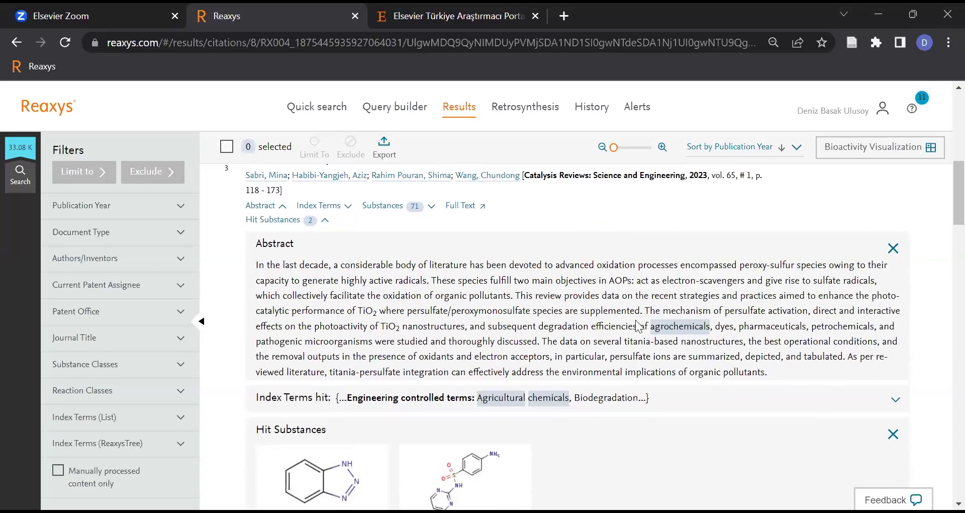
pyautogui.moveTo(710, 327); pyautogui.dragTo(641, 329)
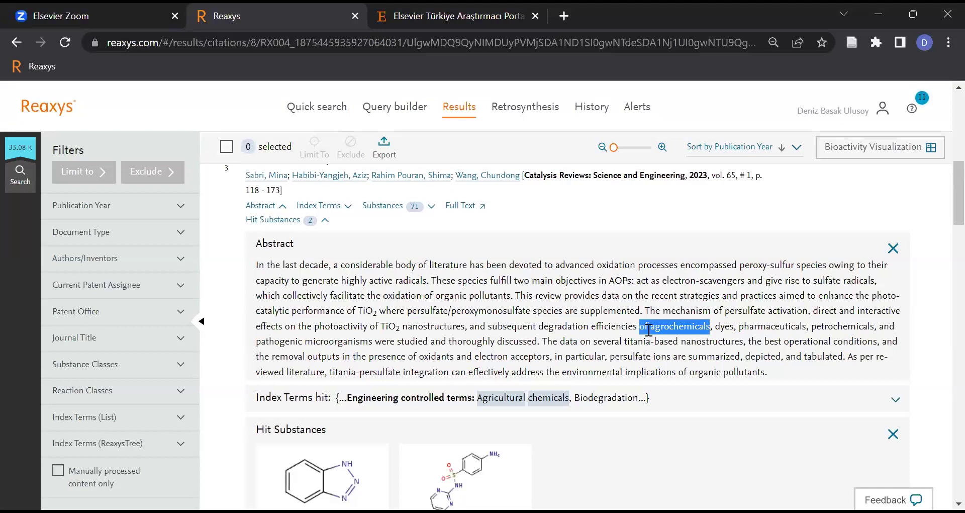
pyautogui.click(652, 331)
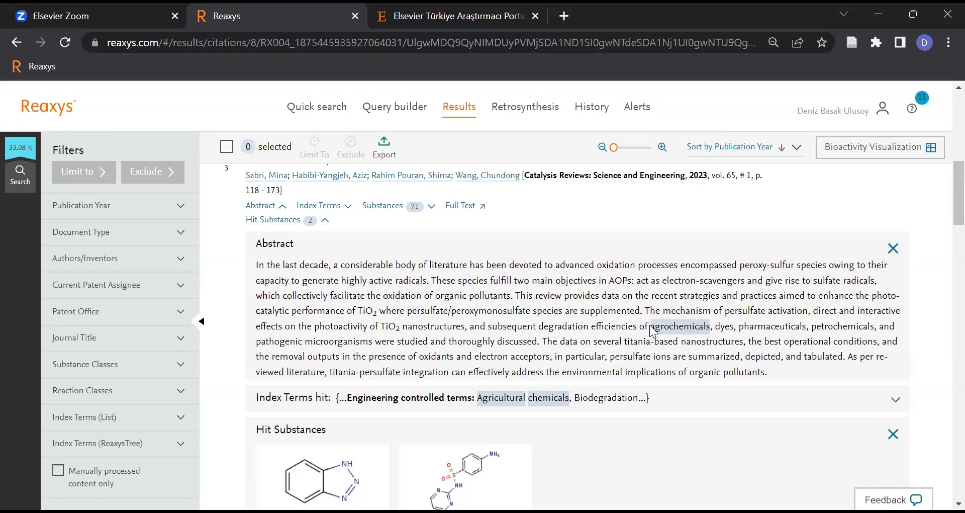
pyautogui.scroll(-3, 652, 332)
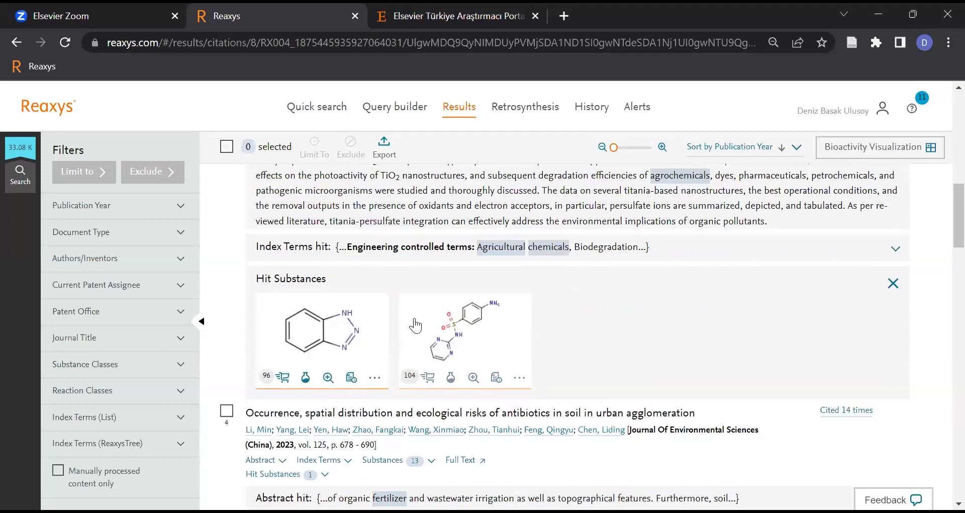
pyautogui.scroll(3, 634, 354)
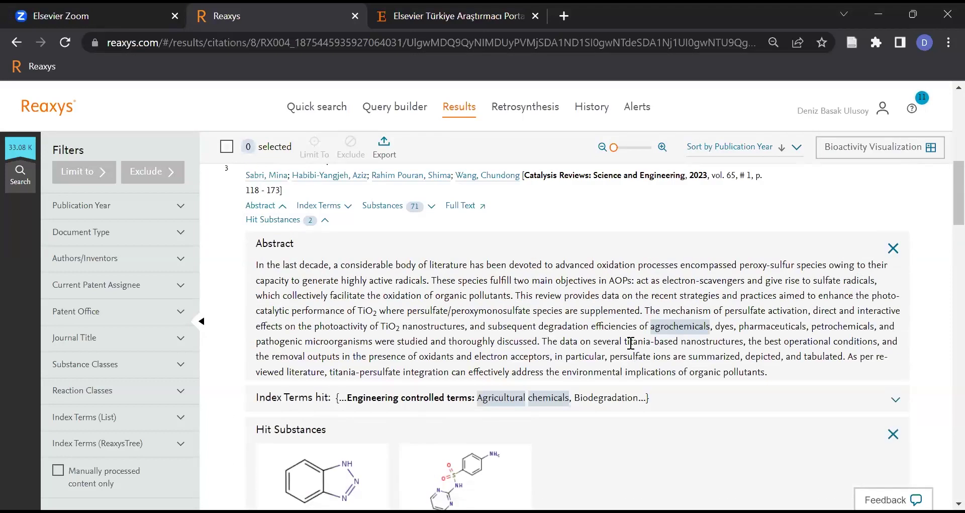
# - Compare the keyword hits and hit substance structures of the first three documents with the searched keywords and substructures
pyautogui.scroll(2, 630, 343)
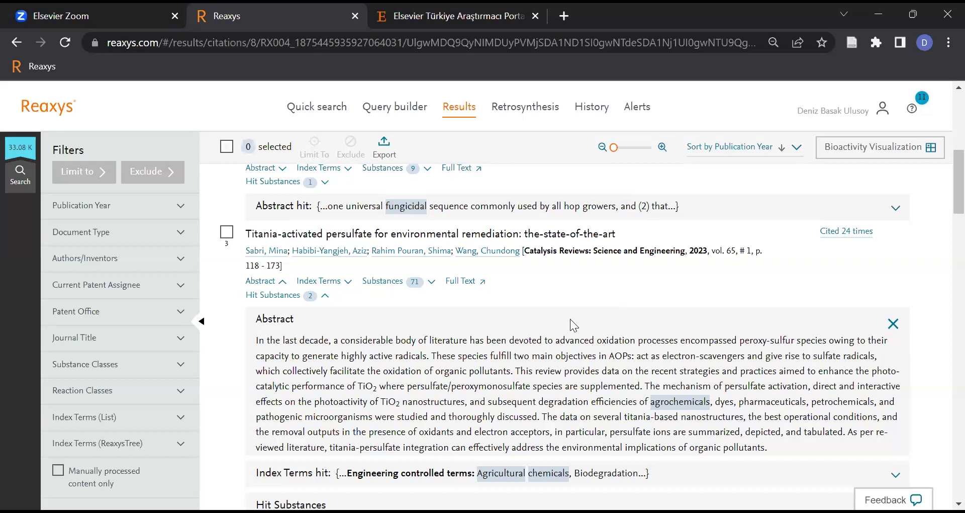
pyautogui.scroll(4, 570, 319)
pyautogui.scroll(-6, 457, 252)
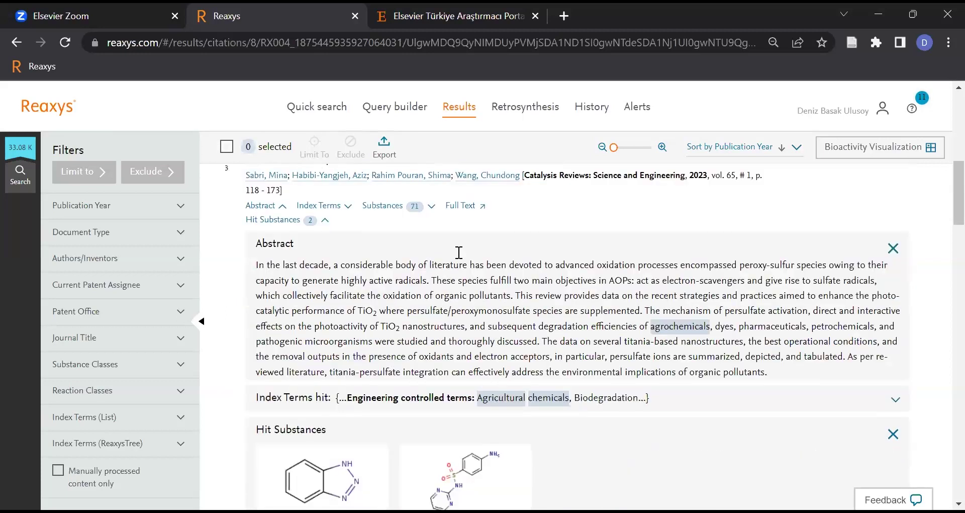
pyautogui.scroll(-3, 540, 331)
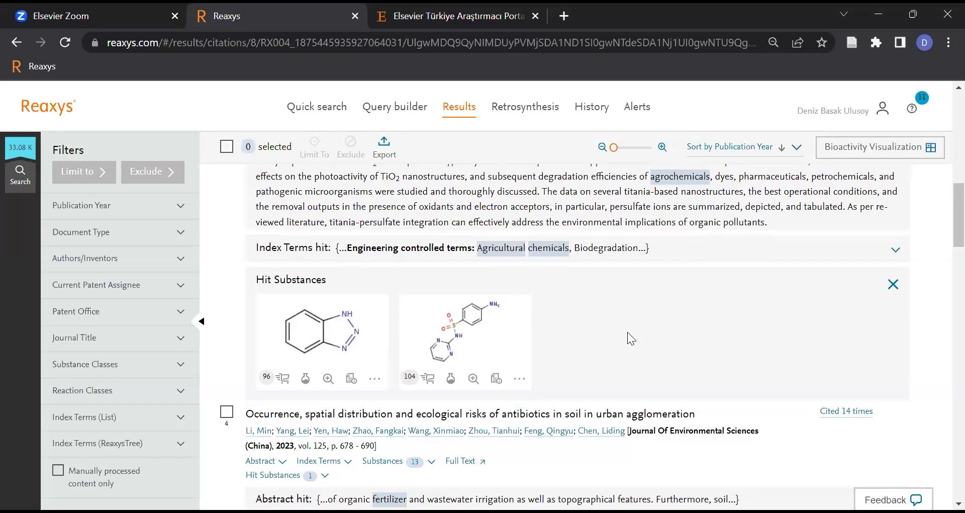
pyautogui.scroll(10, 627, 332)
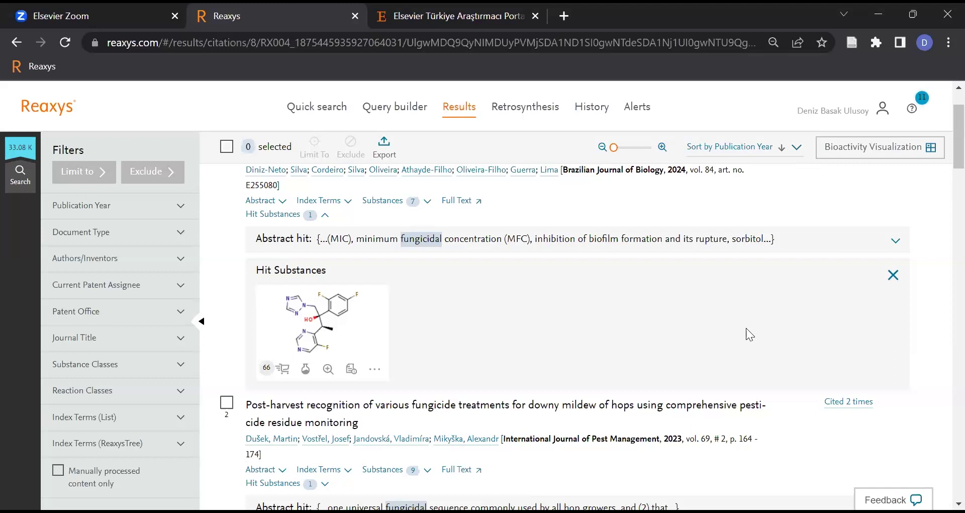
pyautogui.scroll(-5, 652, 330)
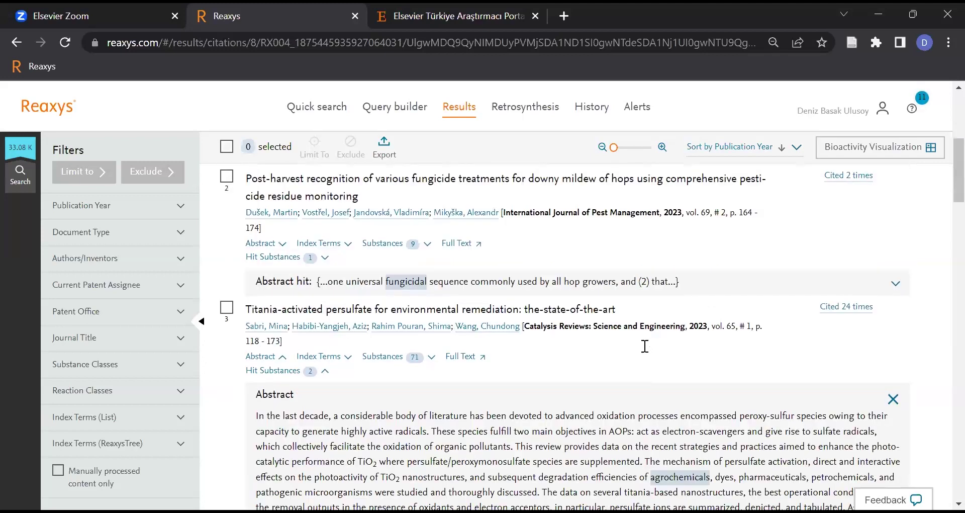
pyautogui.scroll(-7, 482, 366)
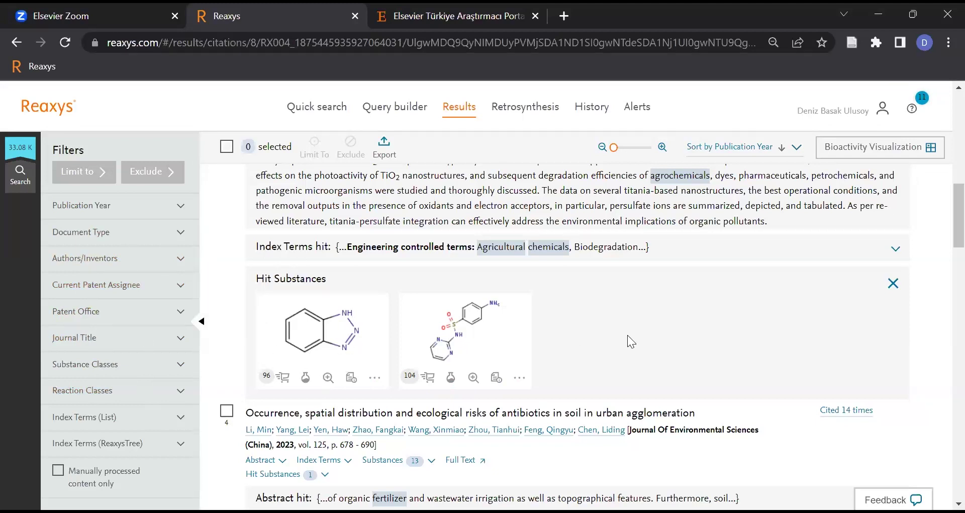
pyautogui.scroll(15, 627, 335)
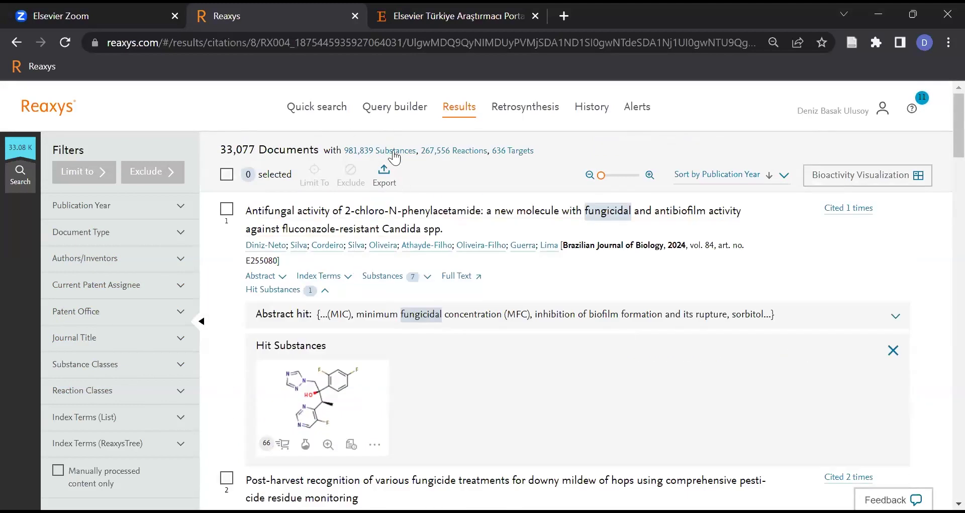
# - Open the substances linked to the found documents and look through the available substance filters and the substance list
pyautogui.click(393, 154)
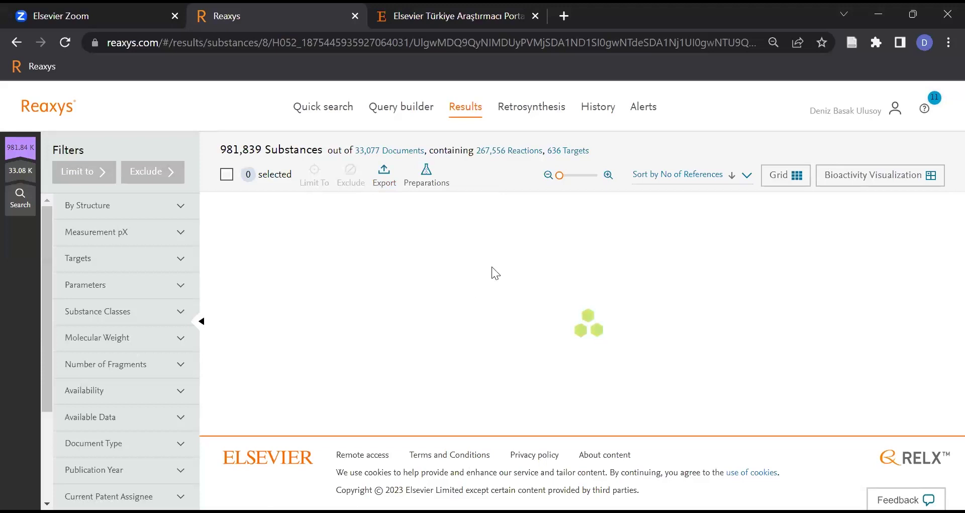
pyautogui.scroll(-3, 124, 402)
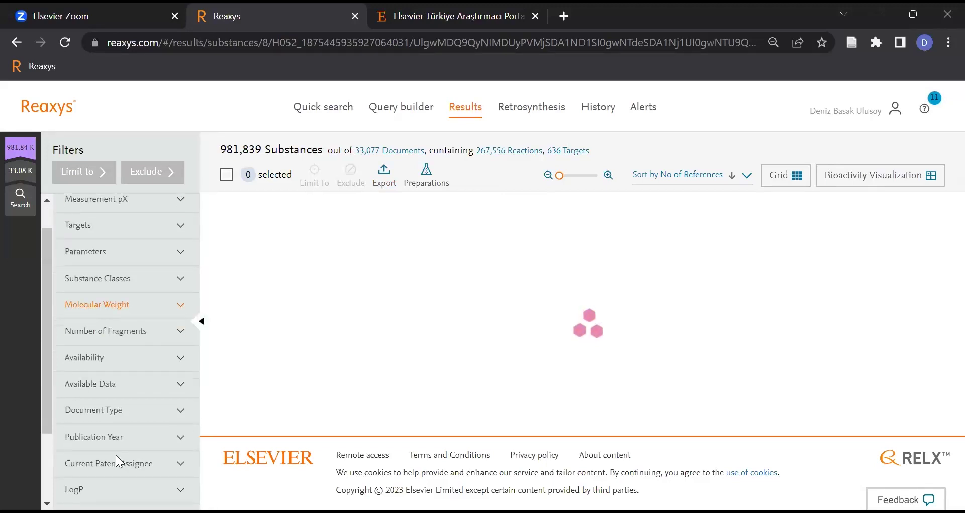
pyautogui.scroll(-1, 114, 455)
pyautogui.scroll(3, 119, 455)
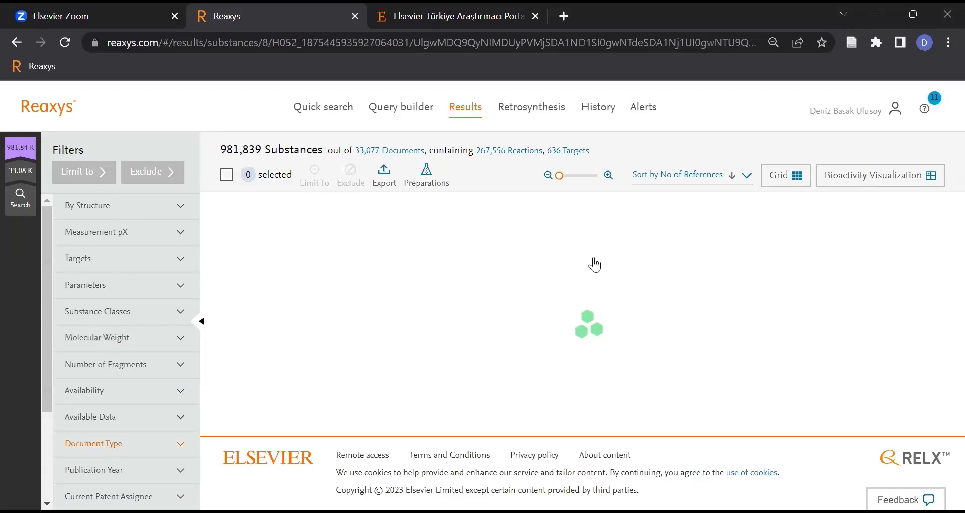
pyautogui.scroll(-15, 592, 379)
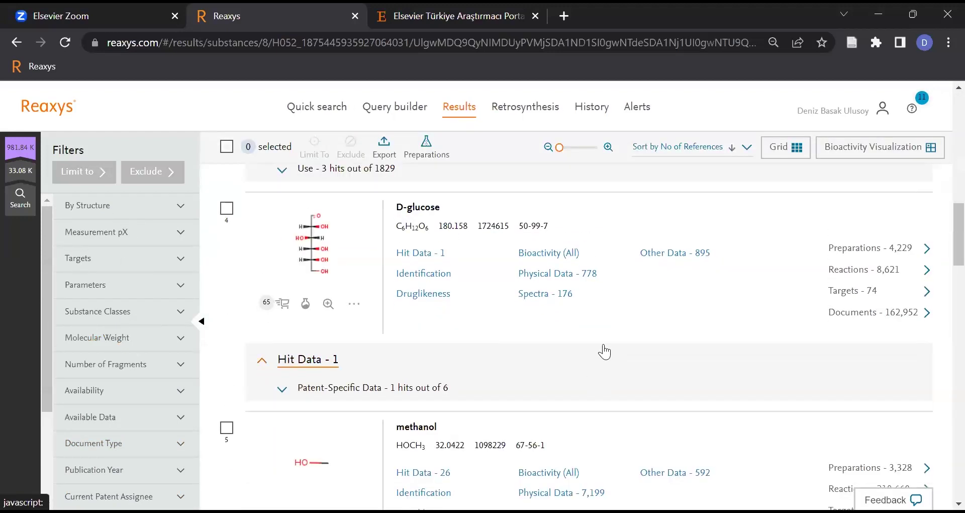
# - Return to the query builder and review the keyword group, the structure group and their linking operators
pyautogui.click(402, 118)
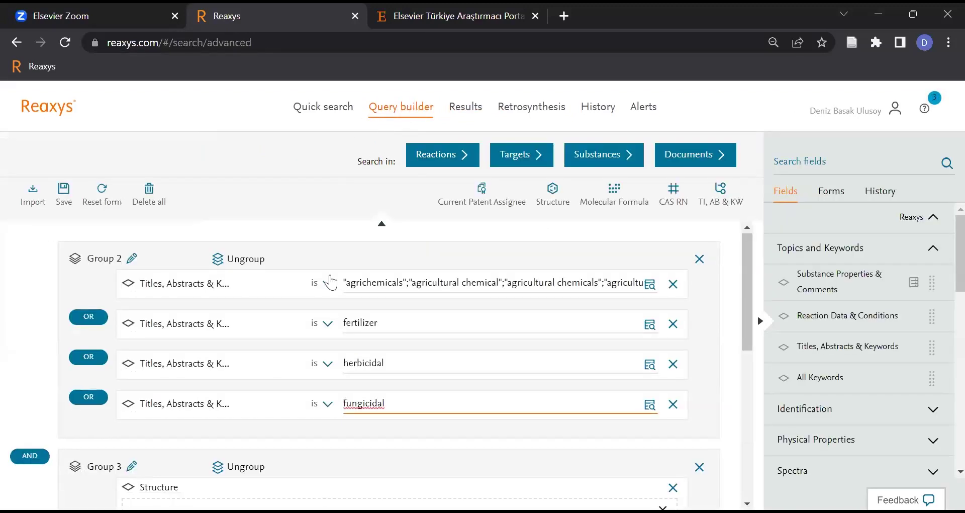
pyautogui.scroll(-3, 328, 302)
pyautogui.scroll(-3, 320, 326)
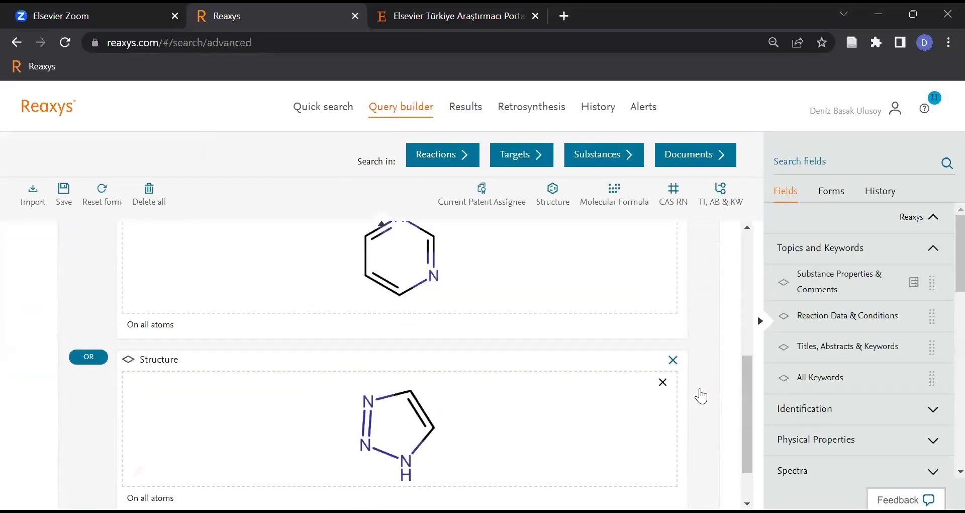
pyautogui.scroll(-1, 700, 394)
pyautogui.scroll(4, 701, 396)
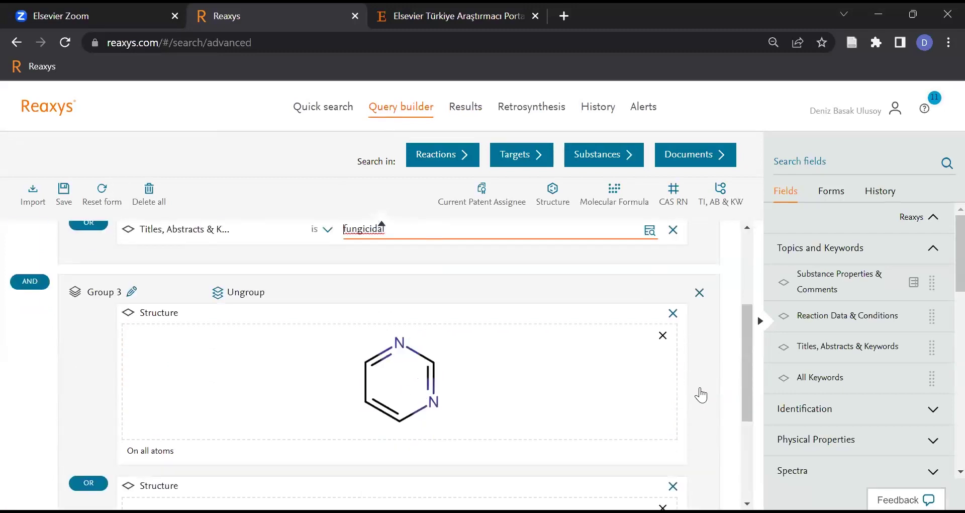
pyautogui.scroll(-5, 704, 397)
pyautogui.scroll(8, 723, 383)
pyautogui.scroll(-6, 724, 383)
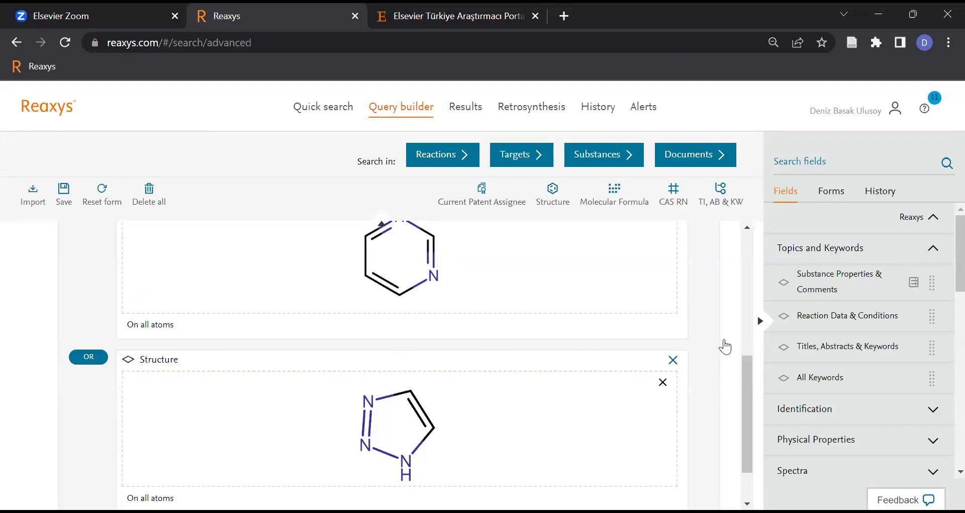
pyautogui.scroll(5, 726, 347)
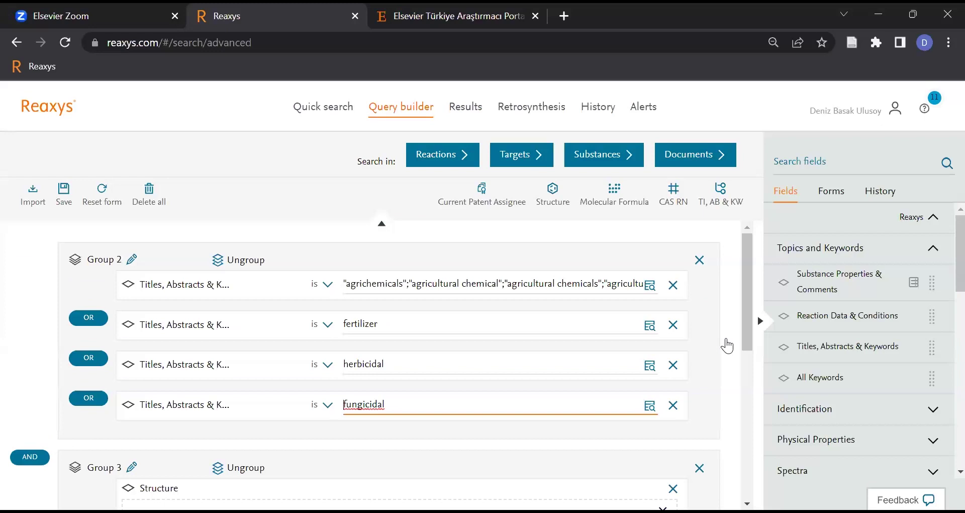
# - Remove the pyrimidine Structure condition from the structure group, keeping the triazole
pyautogui.scroll(-5, 727, 346)
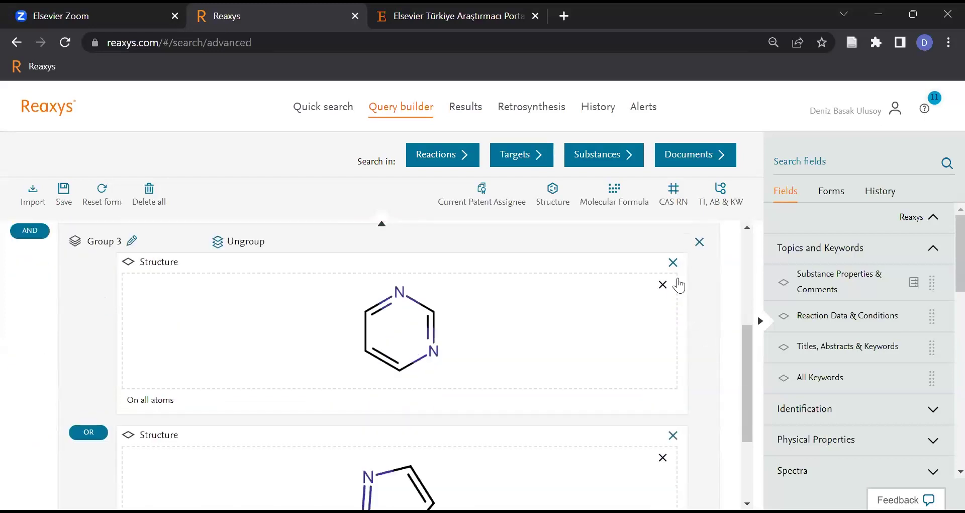
pyautogui.scroll(-3, 653, 282)
pyautogui.scroll(3, 610, 321)
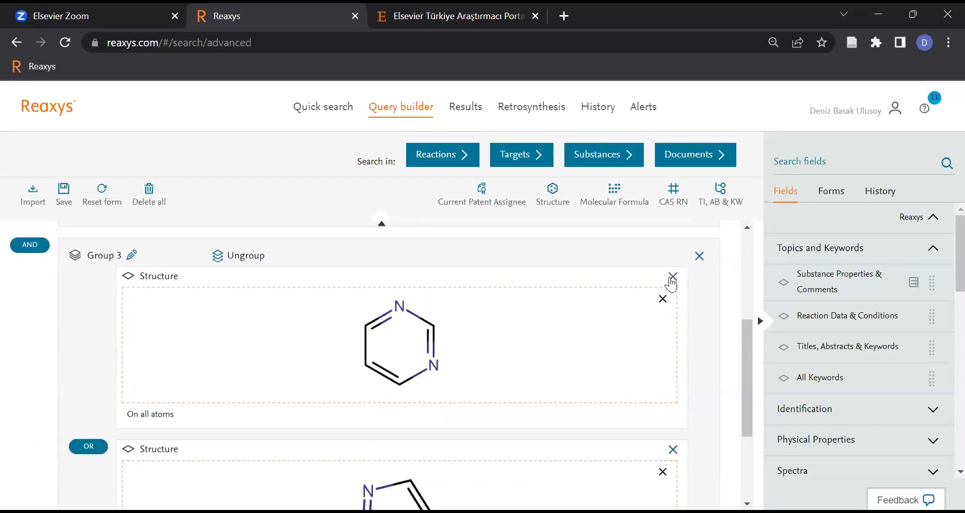
pyautogui.click(672, 278)
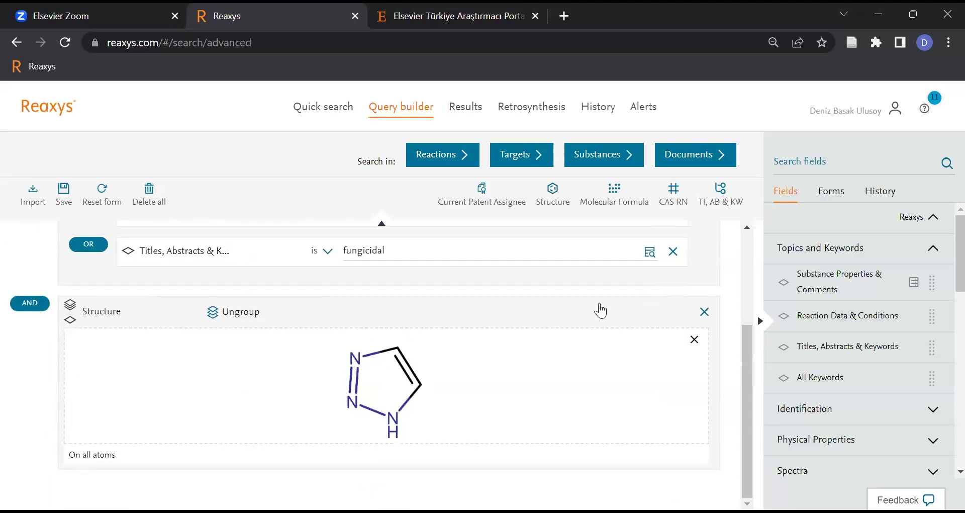
# - Open the triazole for editing and make its upper ring carbon a repeating group with the range 1-2
pyautogui.click(562, 386)
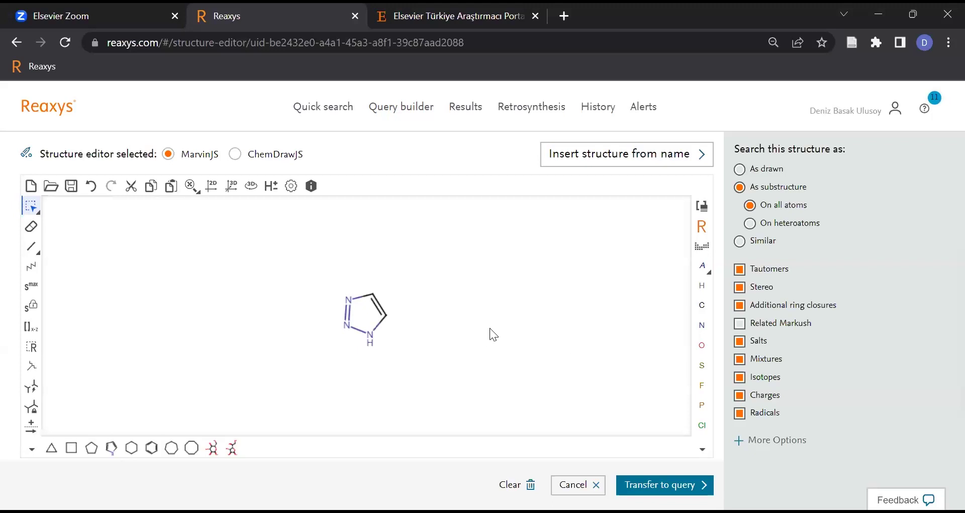
pyautogui.click(32, 329)
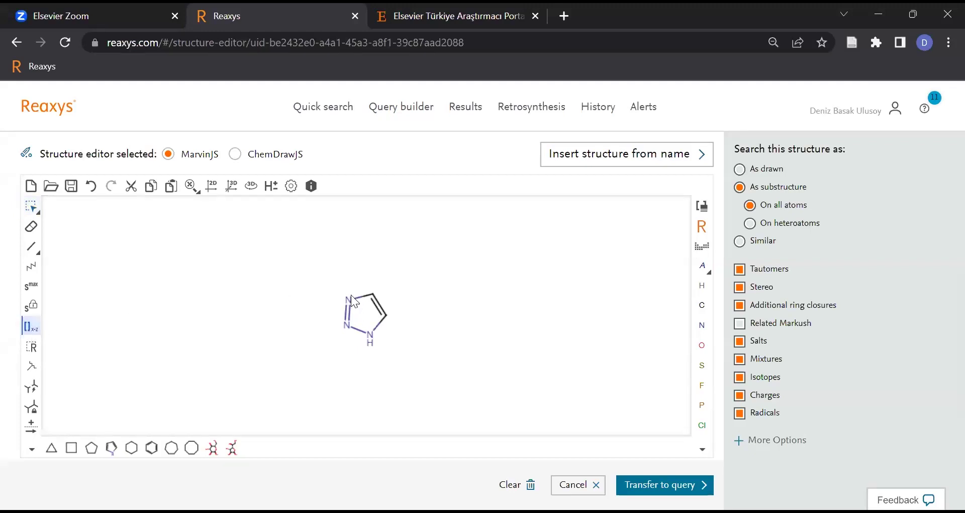
pyautogui.click(382, 305)
pyautogui.write('1-2')
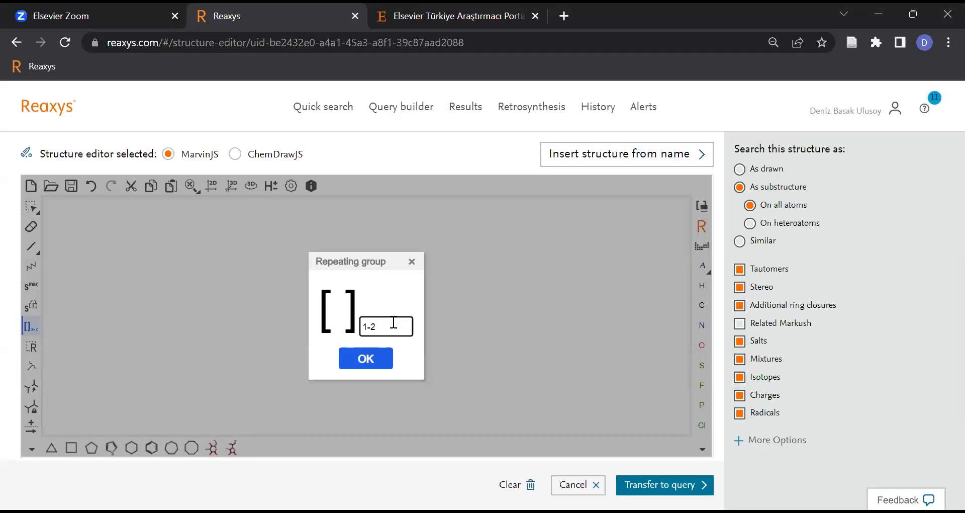
pyautogui.press('Return')
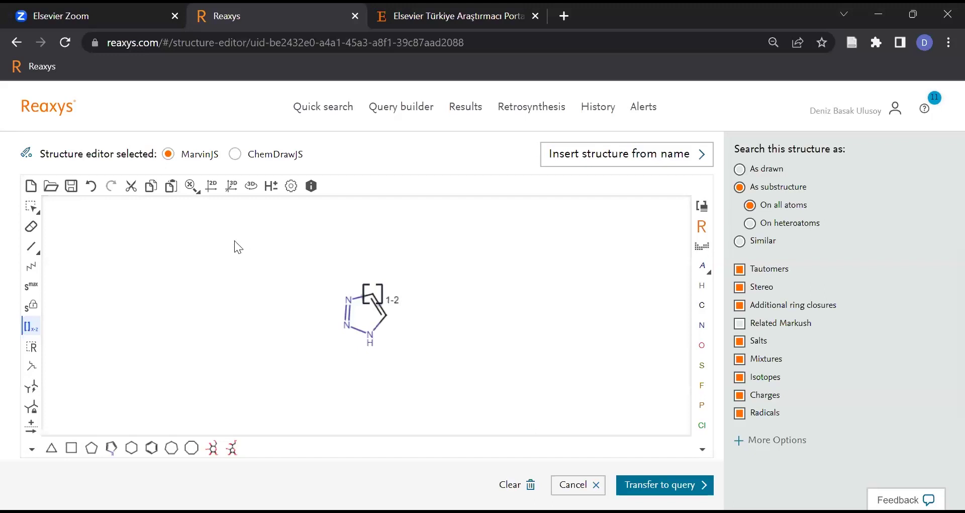
# - Replace the lower-left ring nitrogen of the triazole with an atom list allowing C or N
pyautogui.click(31, 246)
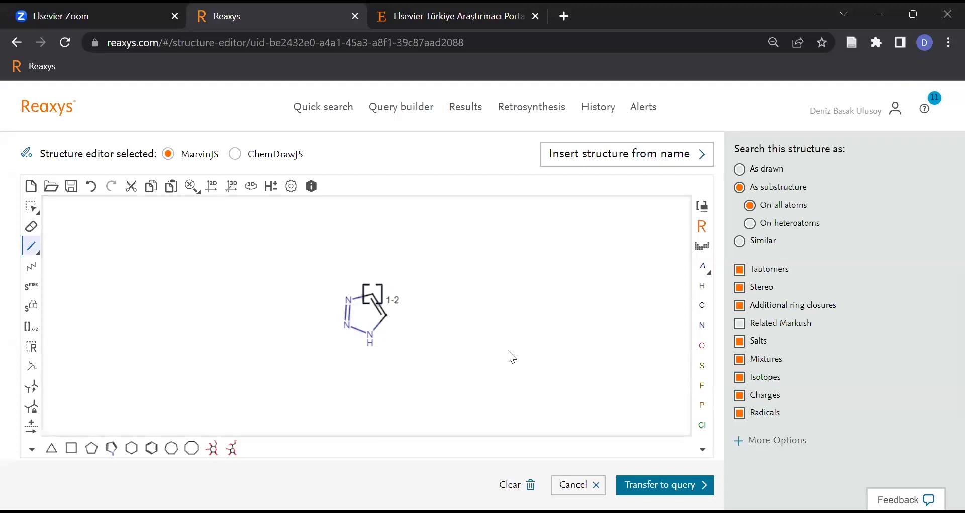
pyautogui.click(703, 247)
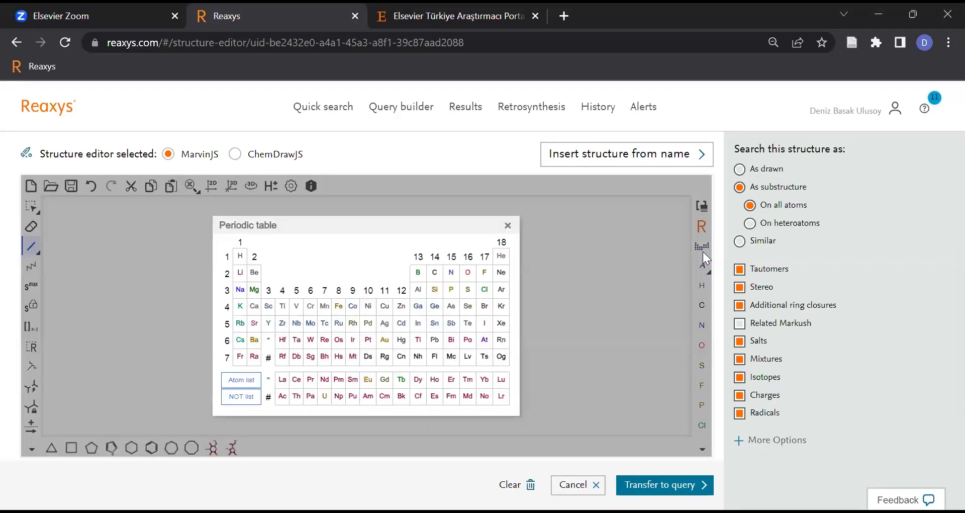
pyautogui.click(246, 383)
pyautogui.click(434, 256)
pyautogui.click(449, 272)
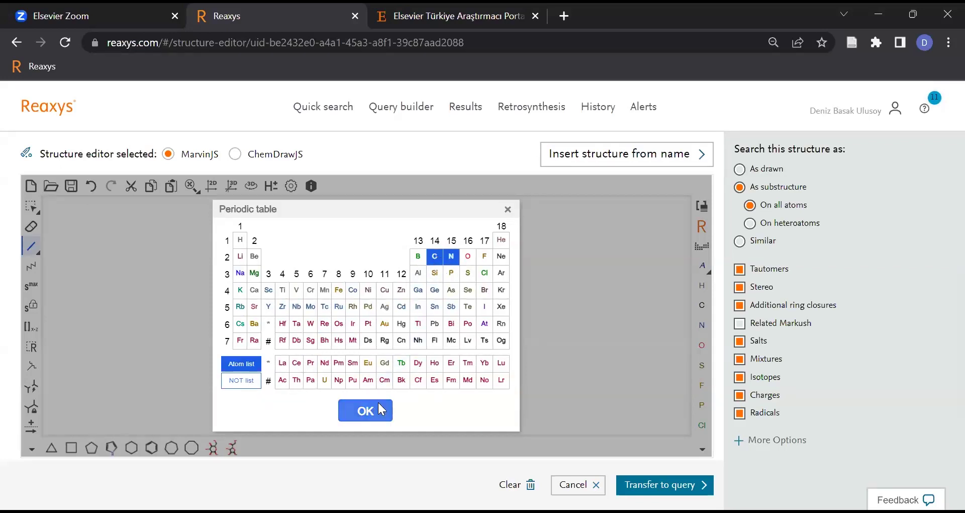
pyautogui.click(376, 409)
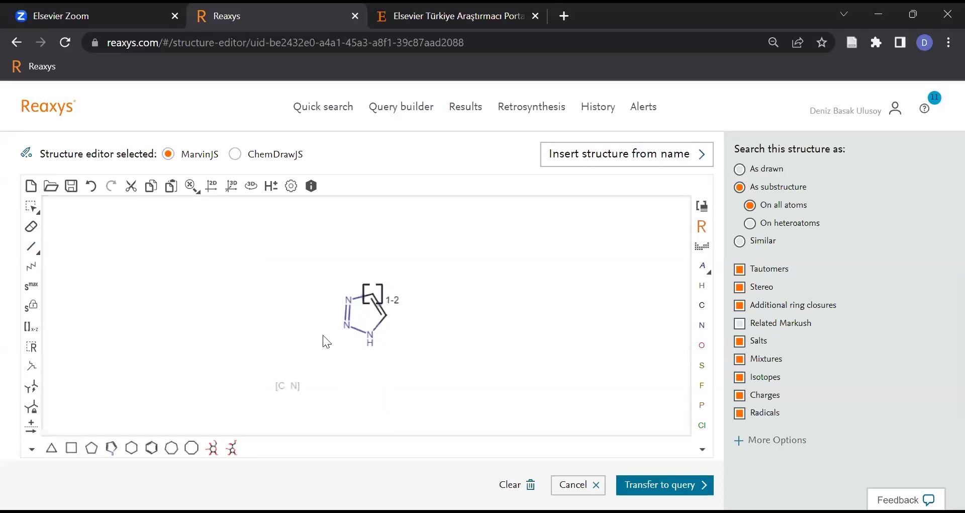
pyautogui.click(346, 325)
# - Change the ring bonds to aromatic bonds and transfer the structure to the query
pyautogui.click(29, 248)
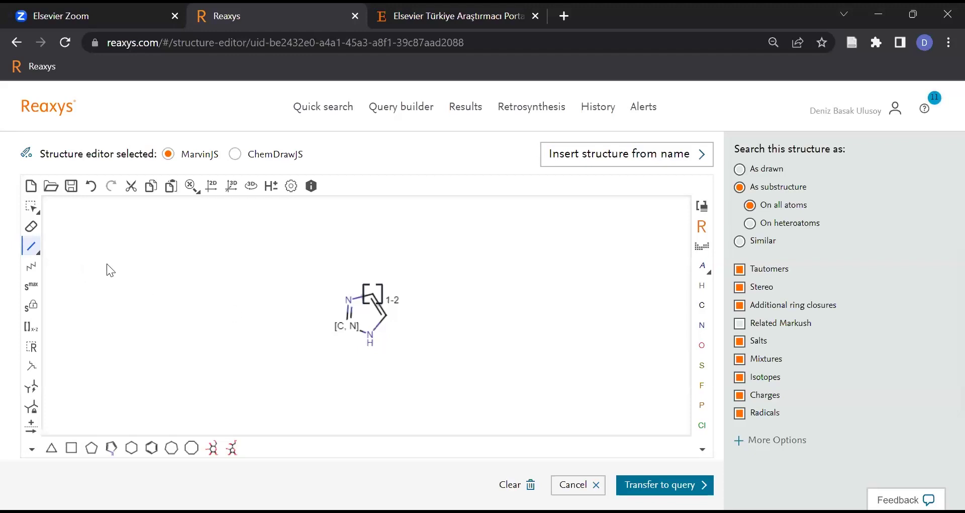
pyautogui.click(38, 252)
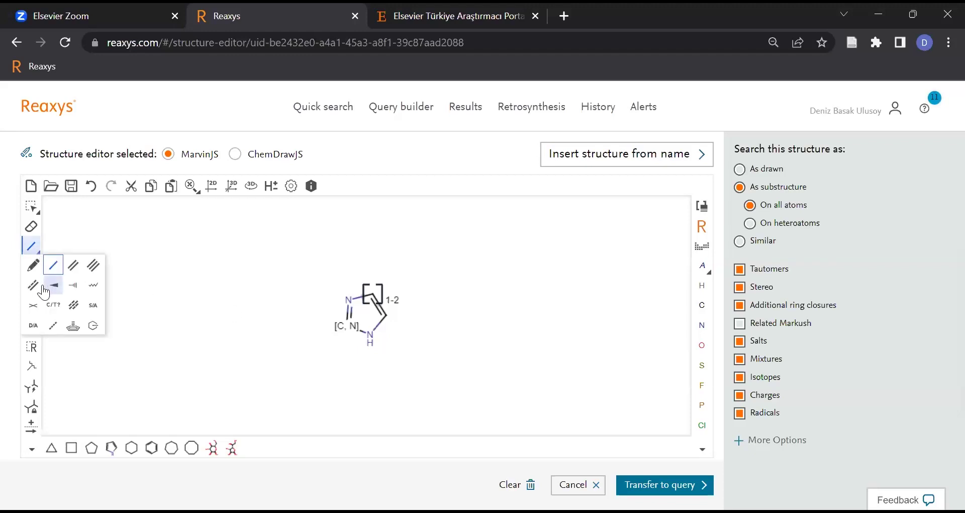
pyautogui.click(42, 287)
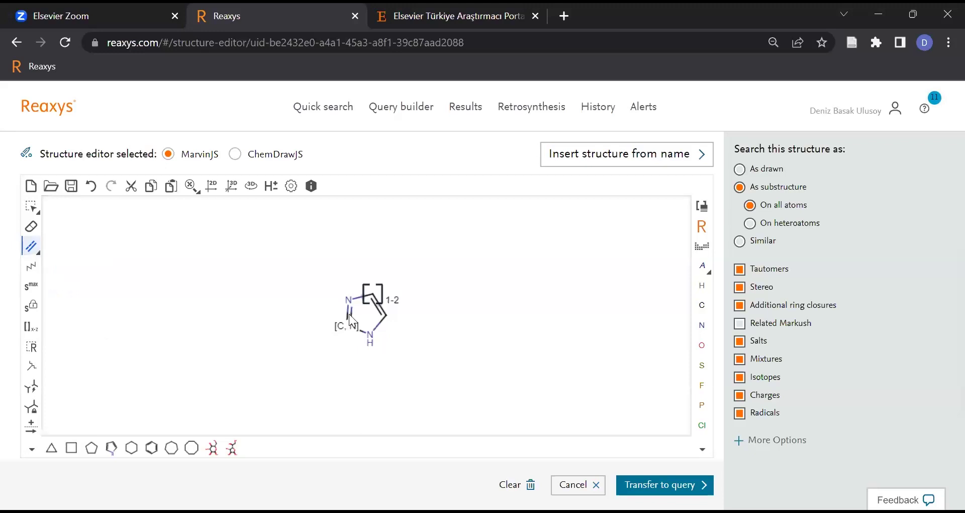
pyautogui.click(362, 307)
pyautogui.click(660, 486)
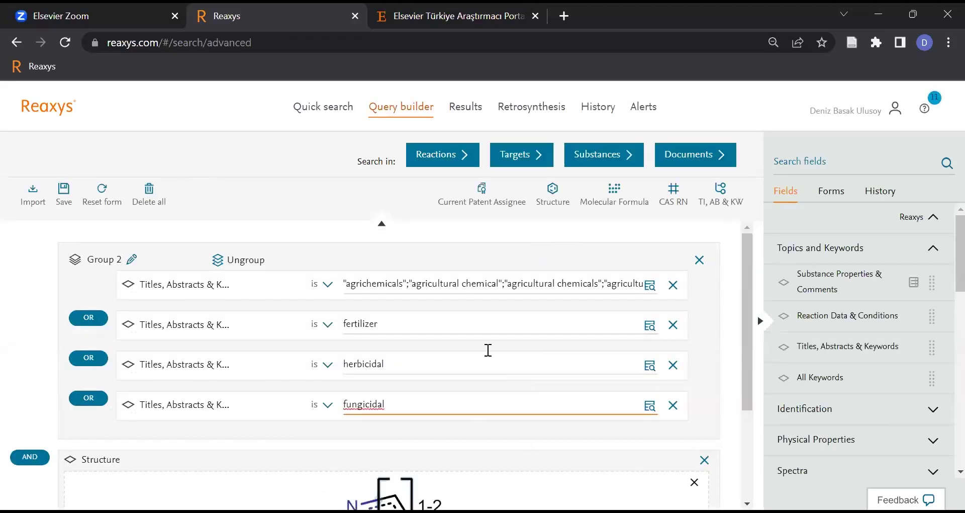
# - Extend the fertilizer keyword condition in Group 2 to read "fertilizer;herbicidal;fungicidal"
pyautogui.scroll(-3, 737, 359)
pyautogui.scroll(3, 737, 359)
pyautogui.scroll(-3, 737, 359)
pyautogui.scroll(3, 712, 427)
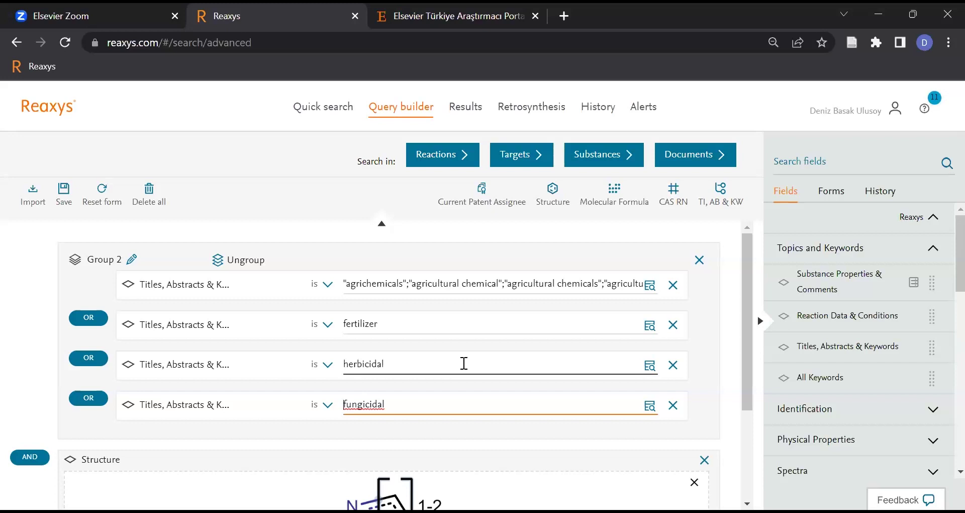
pyautogui.click(473, 324)
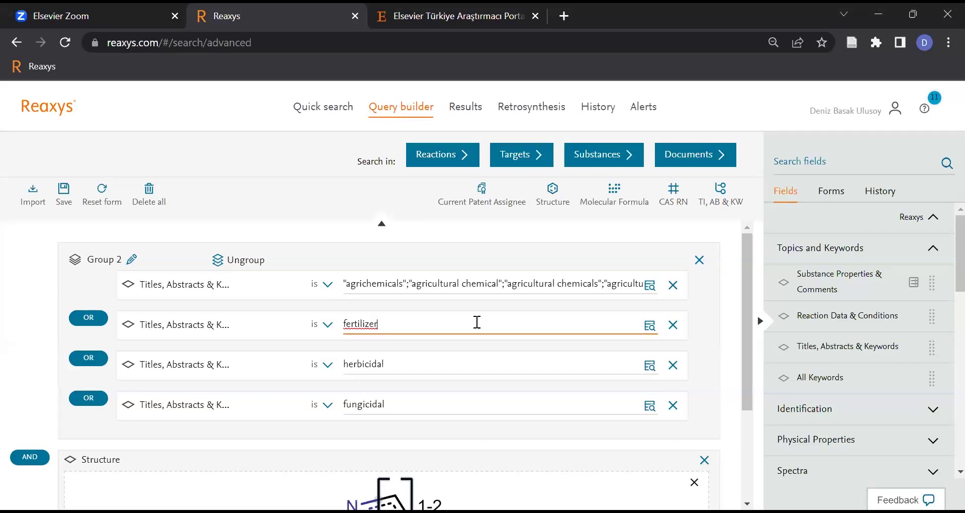
pyautogui.write(';herbicidaş')
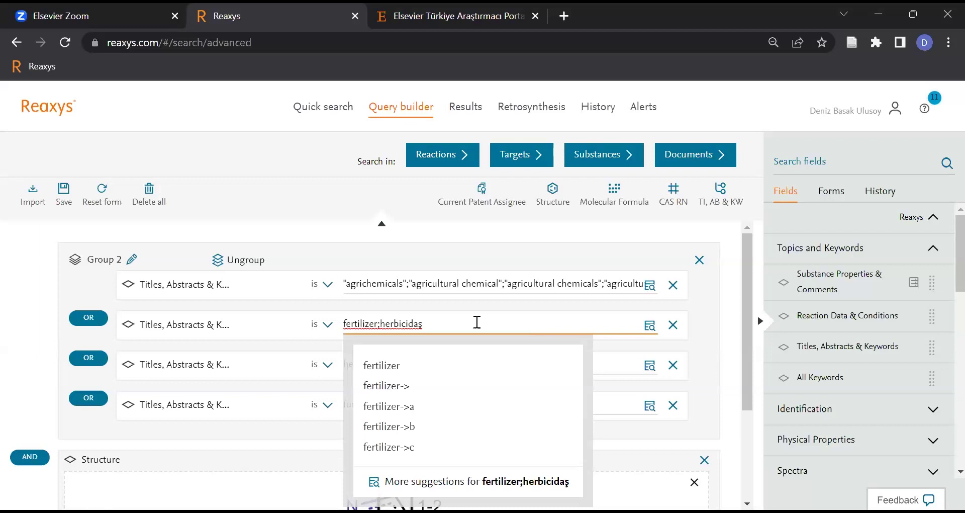
pyautogui.press('BackSpace')
pyautogui.write('l;fungicidal')
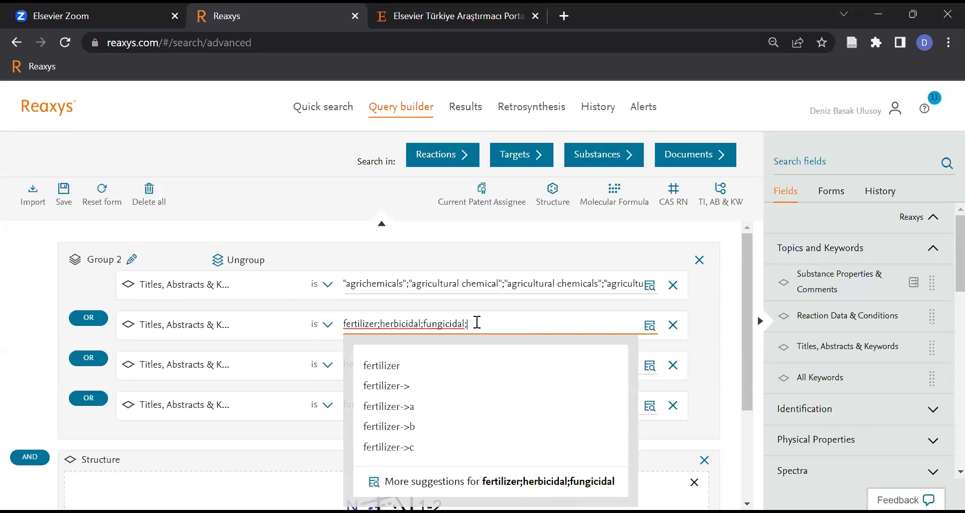
pyautogui.write('rochemical')
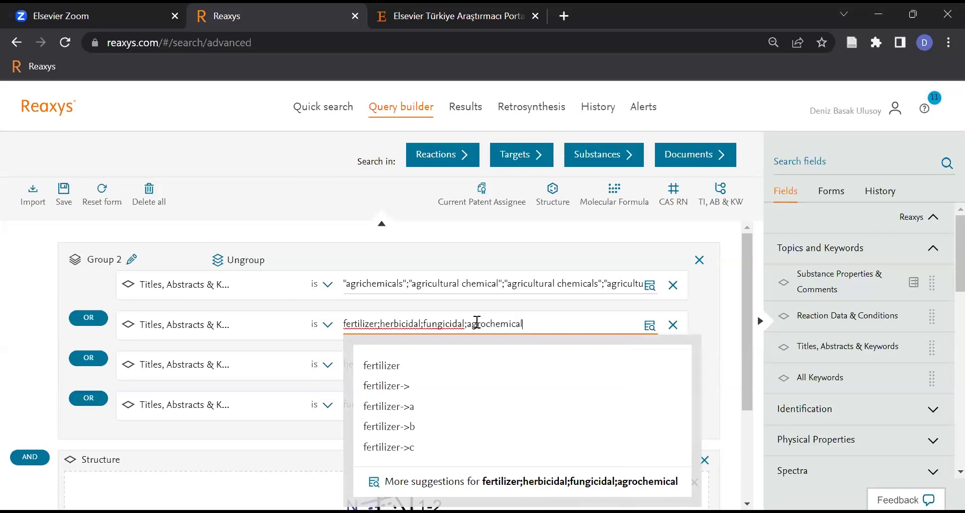
pyautogui.press('BackSpace')
pyautogui.press('BackSpace')
pyautogui.press('BackSpace')
pyautogui.press('BackSpace')
pyautogui.press('BackSpace')
pyautogui.press('BackSpace')
pyautogui.press('BackSpace')
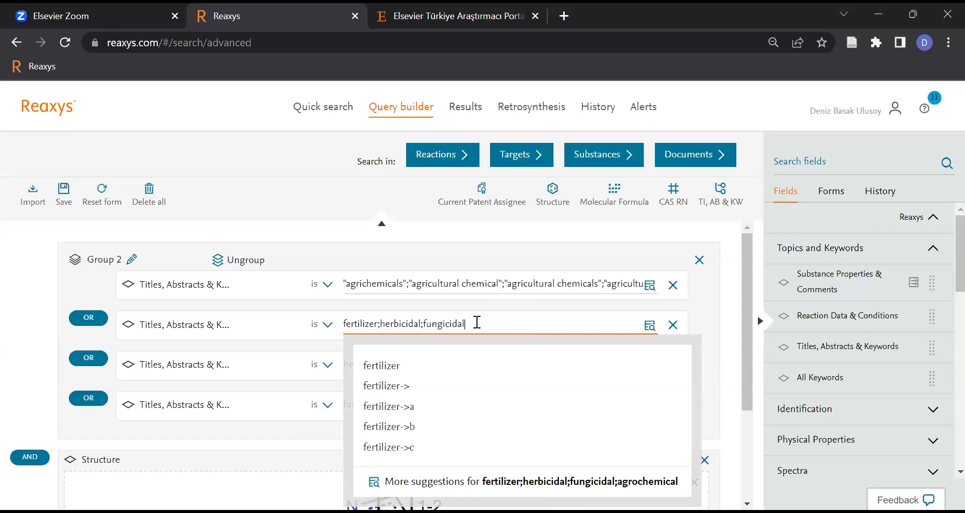
# - Remove the separate herbicidal and fungicidal keyword conditions from Group 2
pyautogui.click(704, 321)
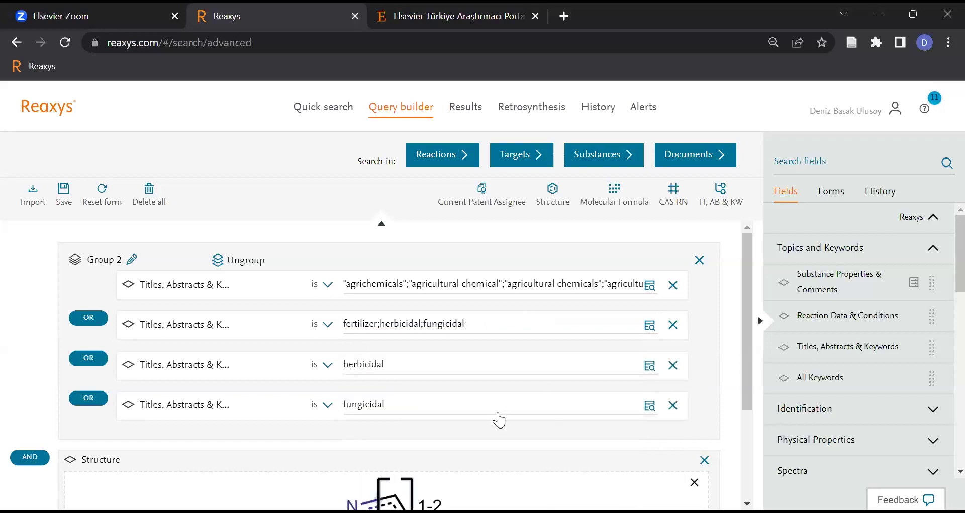
pyautogui.click(673, 364)
pyautogui.click(673, 365)
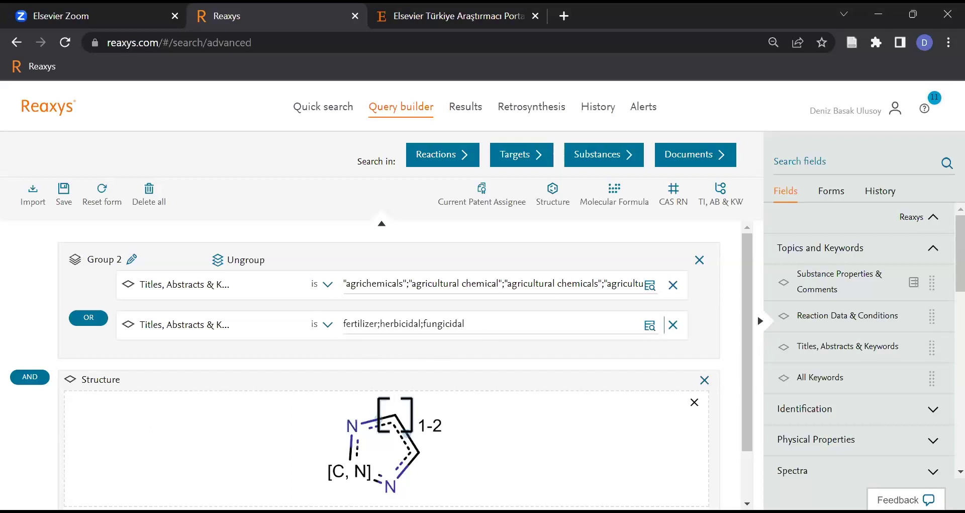
# - Search documents with the revised query and expand the hit substances of the first and third documents
pyautogui.scroll(-1, 607, 319)
pyautogui.scroll(-1, 607, 319)
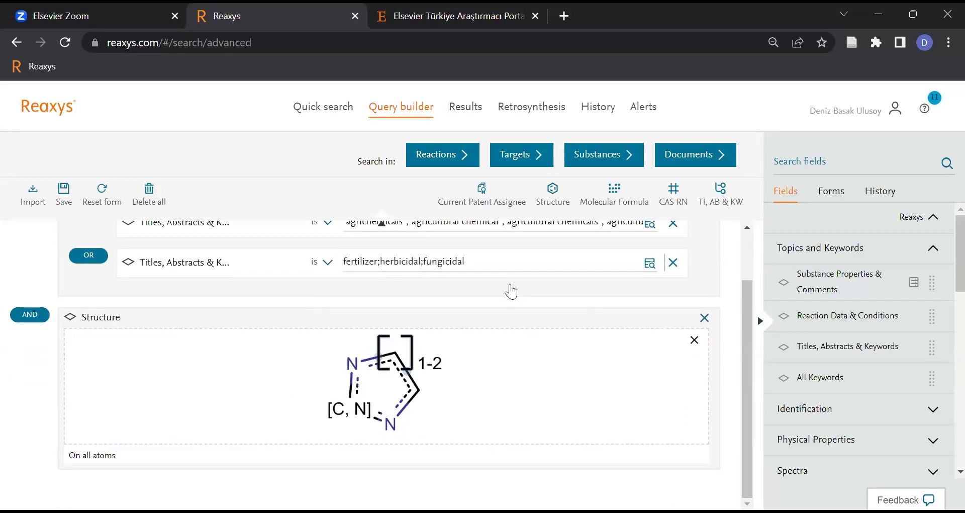
pyautogui.click(687, 156)
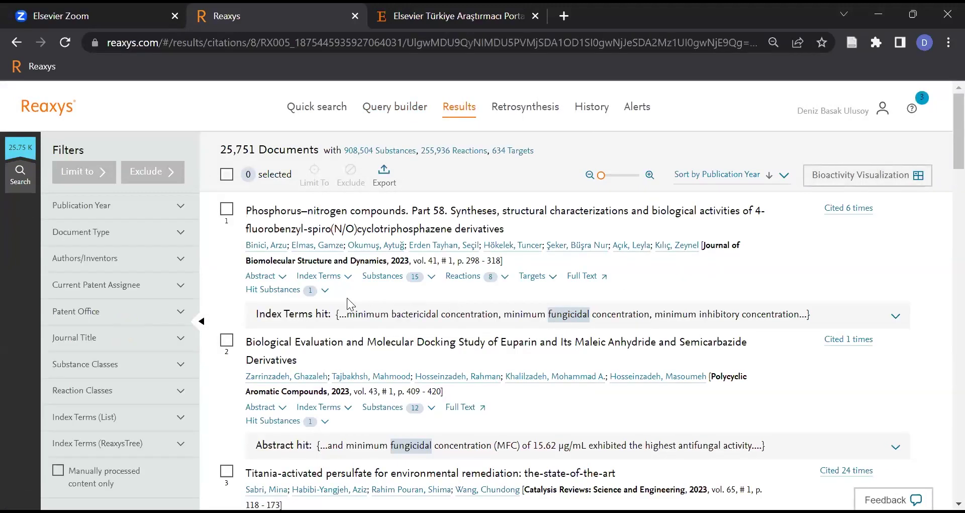
pyautogui.click(322, 291)
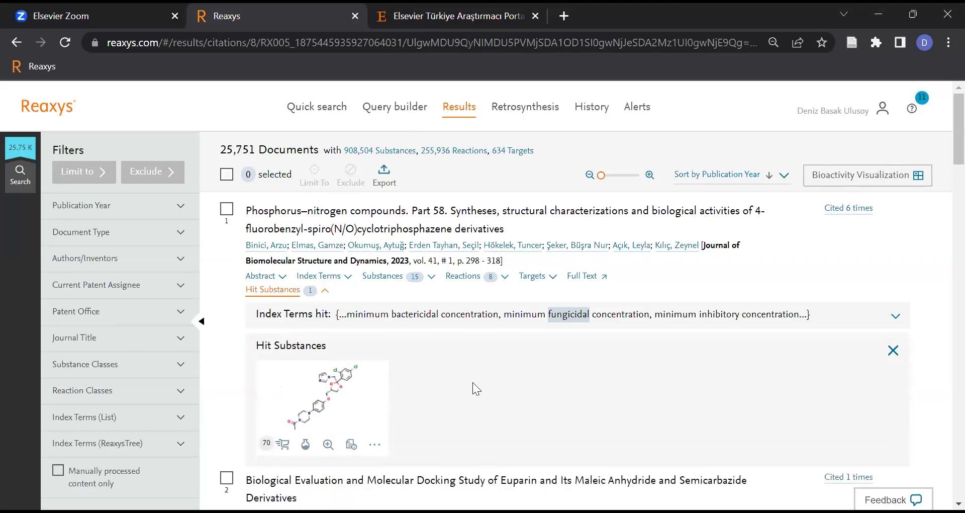
pyautogui.scroll(-3, 483, 369)
pyautogui.scroll(-3, 491, 362)
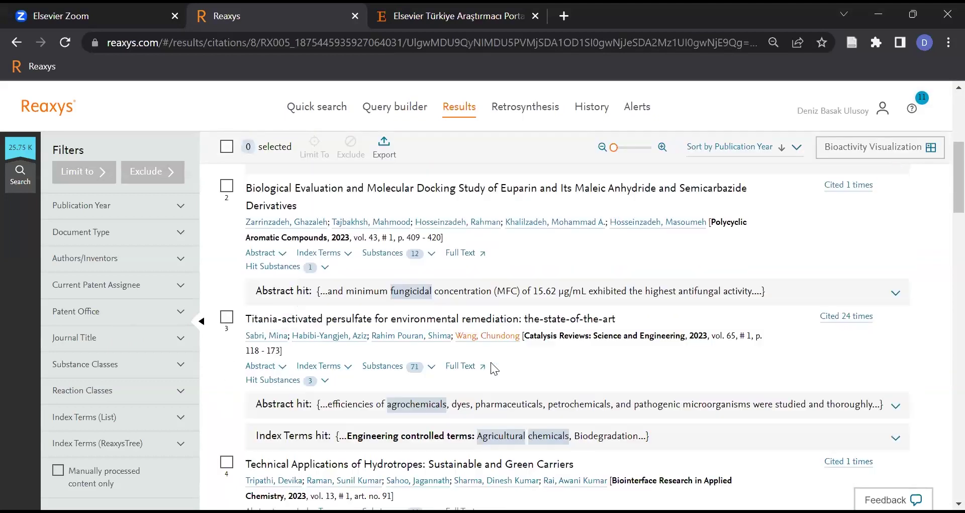
pyautogui.click(325, 372)
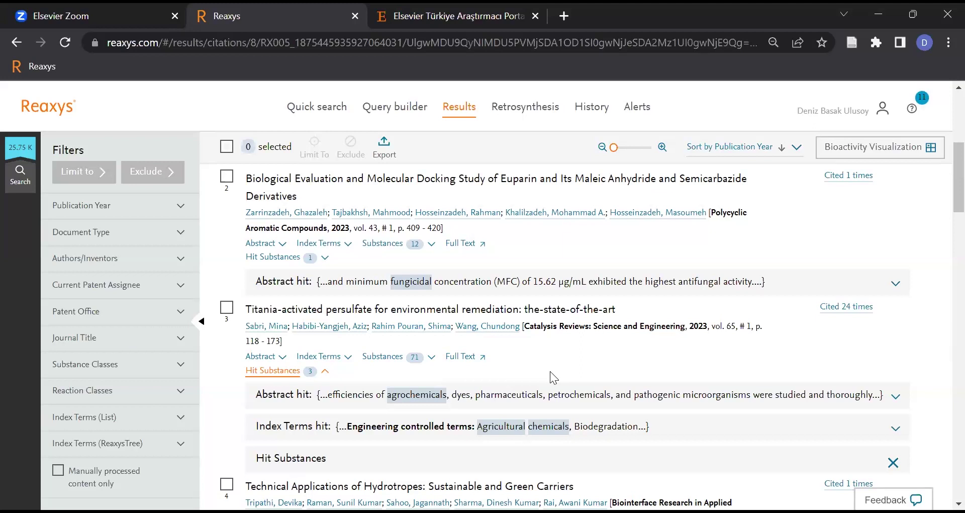
pyautogui.scroll(6, 526, 378)
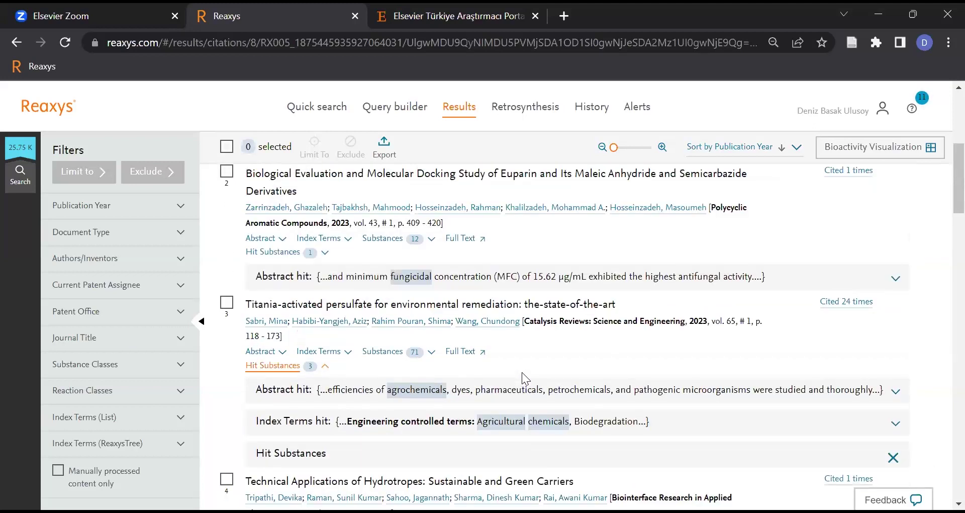
# - Return to the query builder, run the same query as a substance search and look through the first substances and their hit data
pyautogui.click(397, 115)
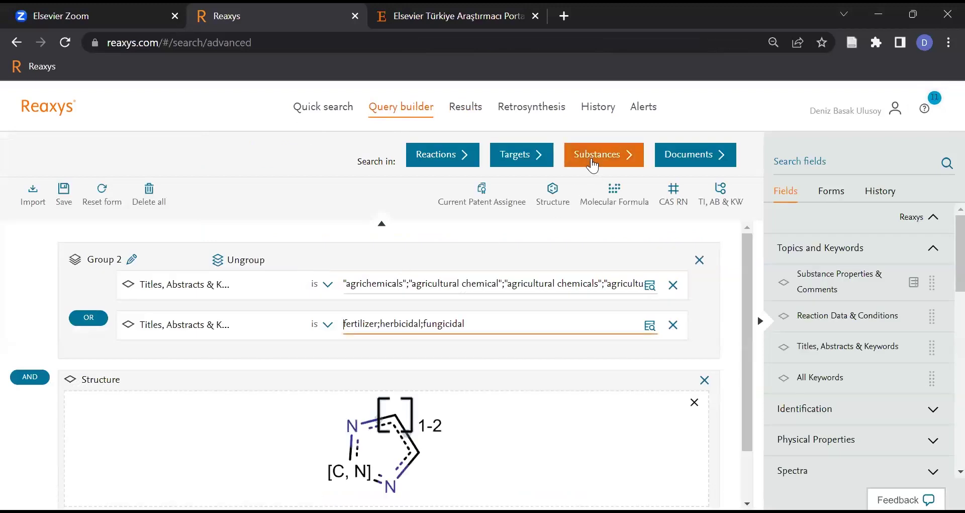
pyautogui.click(592, 162)
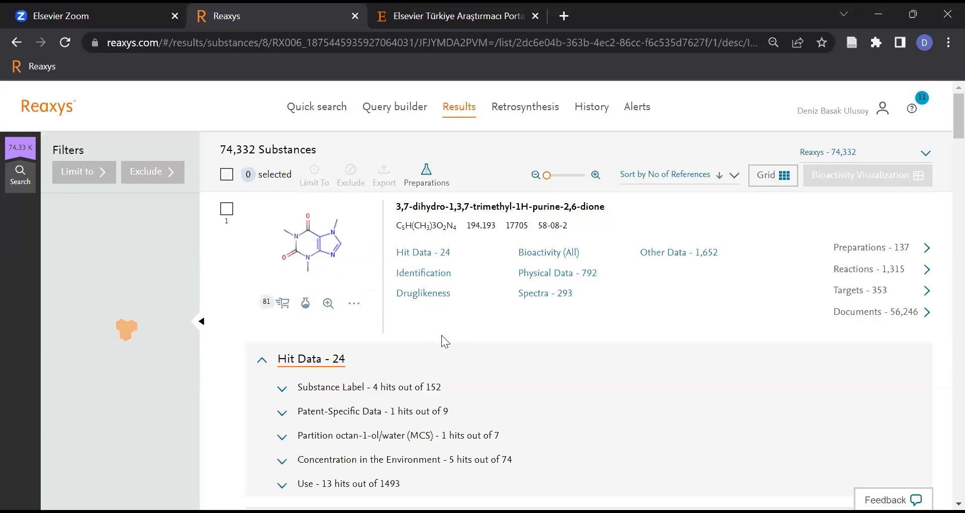
pyautogui.scroll(-6, 440, 347)
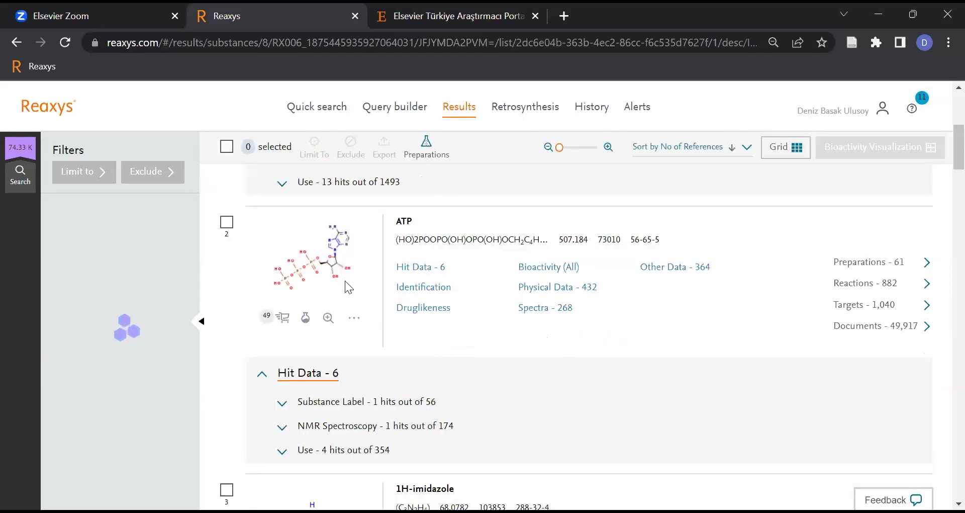
pyautogui.scroll(-1, 312, 386)
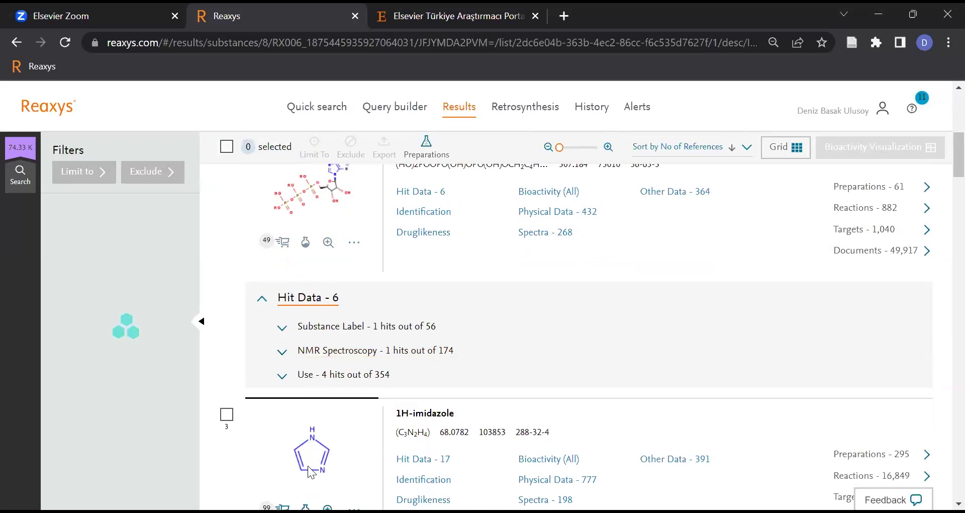
pyautogui.scroll(3, 312, 386)
pyautogui.scroll(-4, 317, 377)
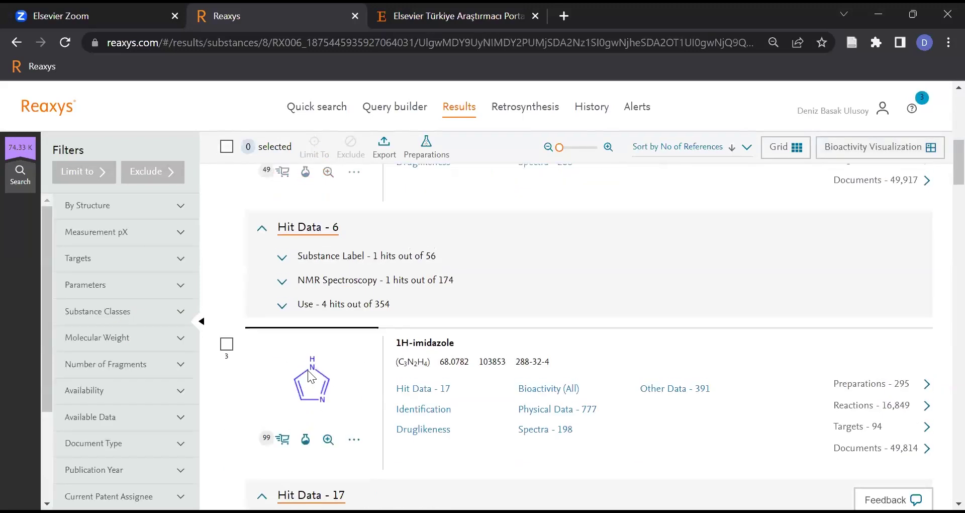
pyautogui.scroll(4, 308, 370)
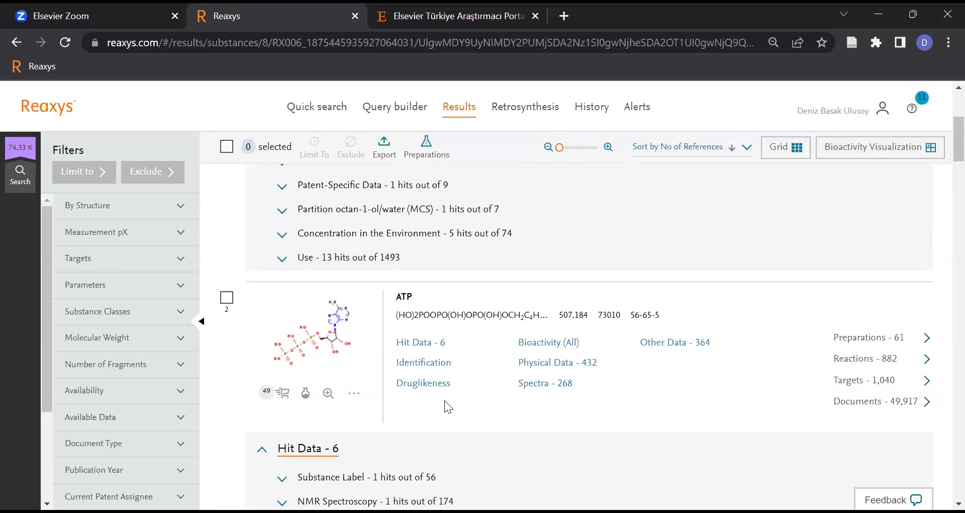
pyautogui.scroll(5, 444, 401)
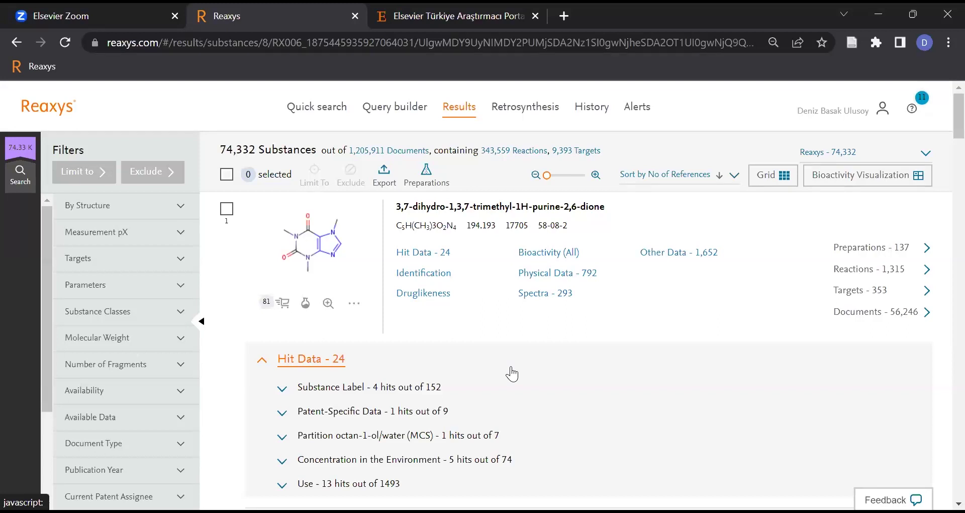
# - Examine the Use and Concentration in the Environment hit data of the first substance
pyautogui.scroll(-1, 511, 374)
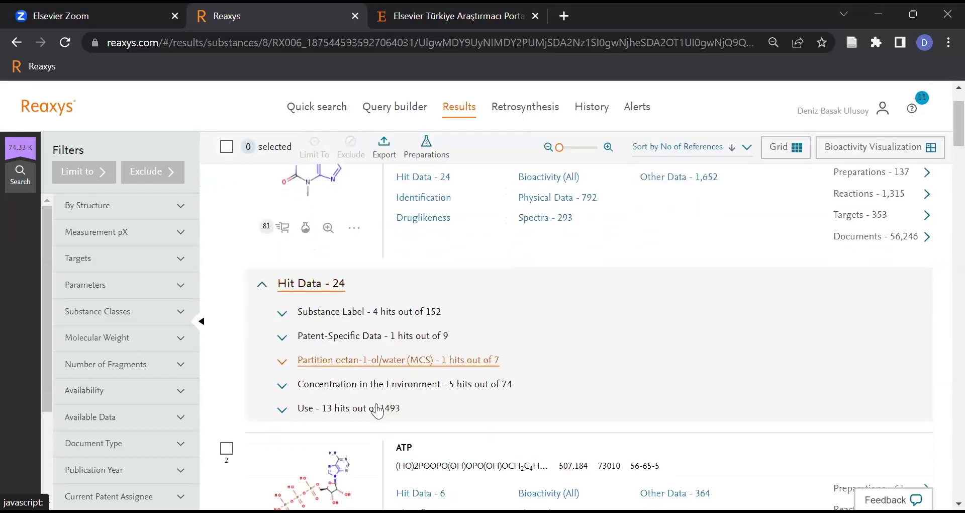
pyautogui.click(373, 411)
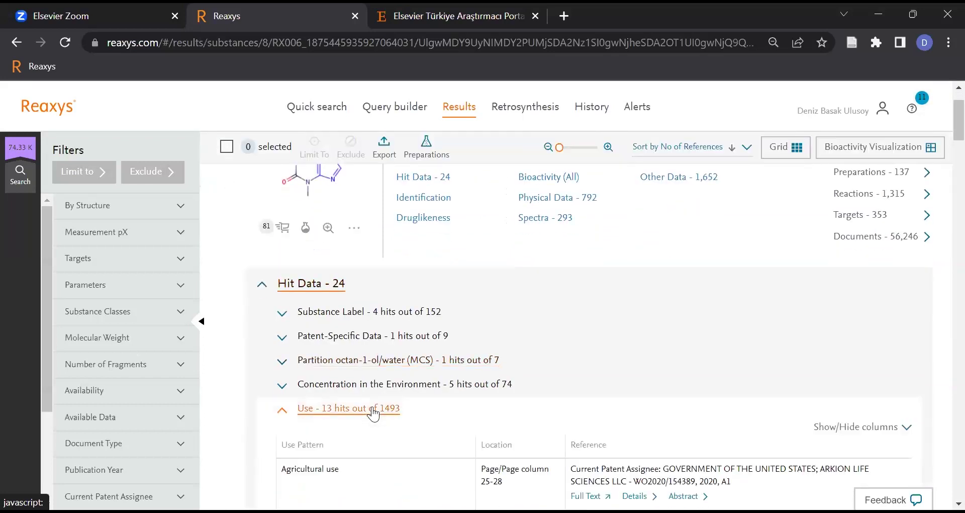
pyautogui.scroll(-3, 371, 410)
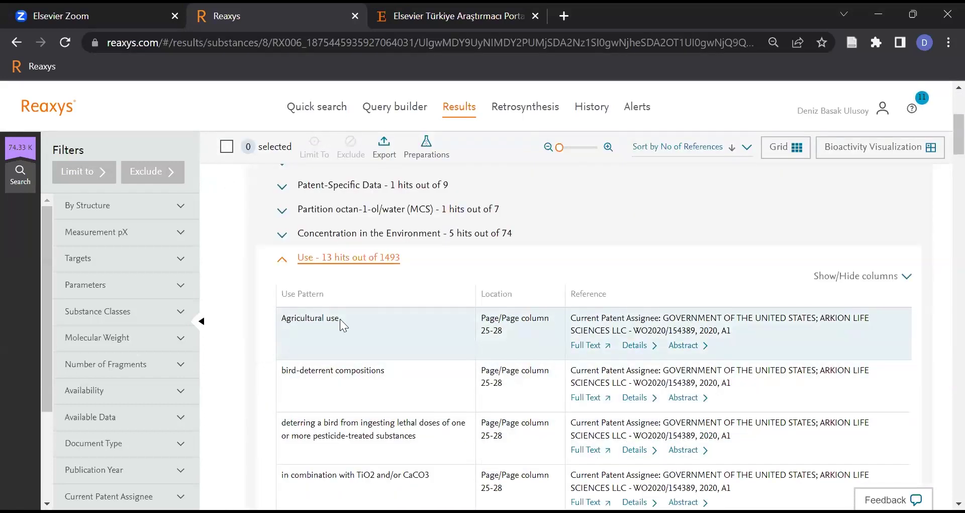
pyautogui.scroll(-5, 337, 314)
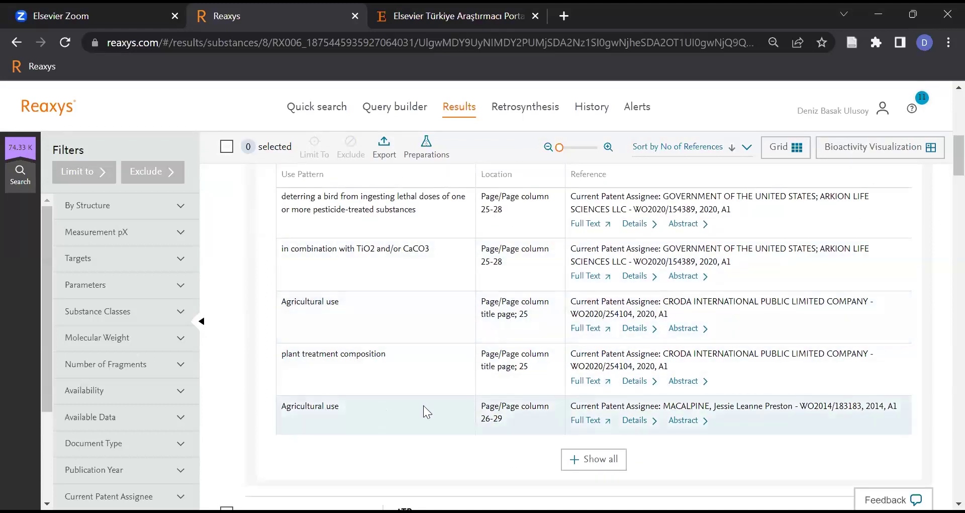
pyautogui.scroll(6, 405, 301)
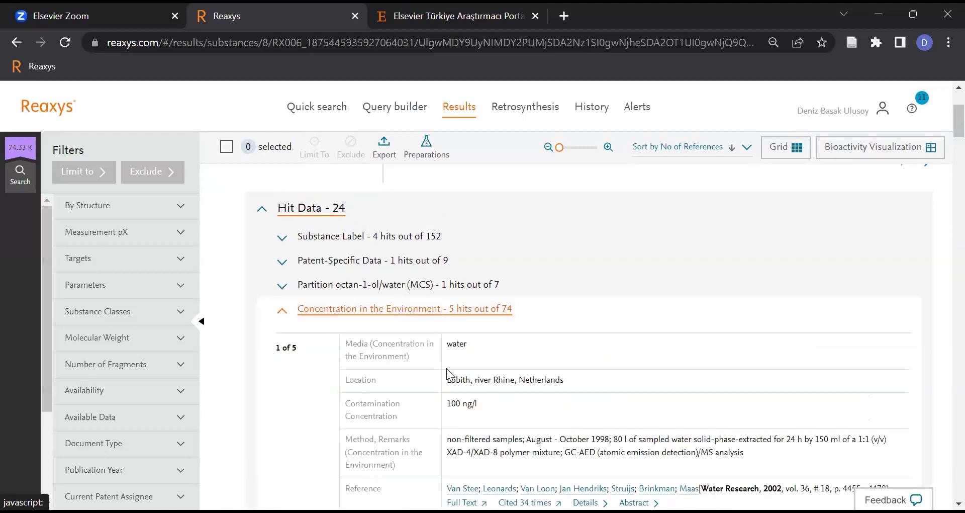
pyautogui.scroll(-4, 498, 372)
pyautogui.scroll(3, 500, 405)
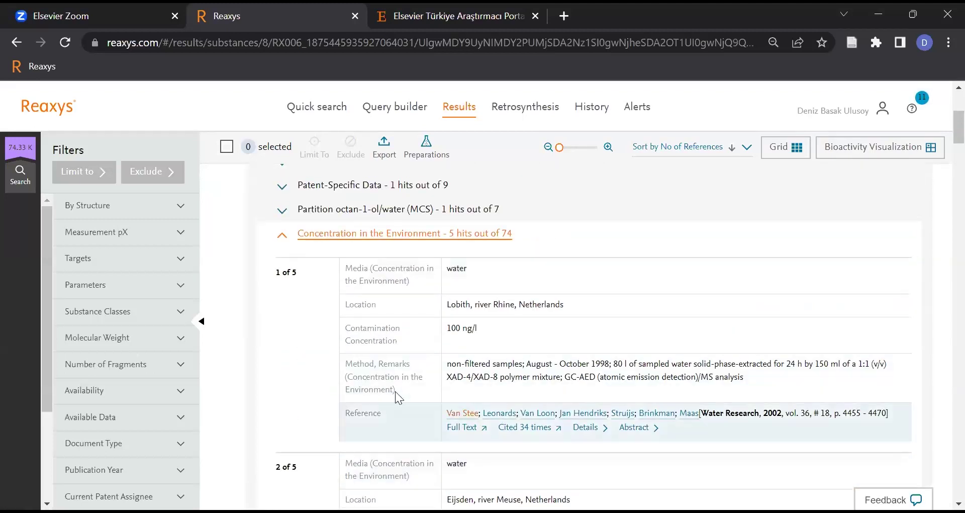
# - Collapse the first substance's open hit data, expand the Use hits of ATP, and look through the following substances
pyautogui.click(327, 234)
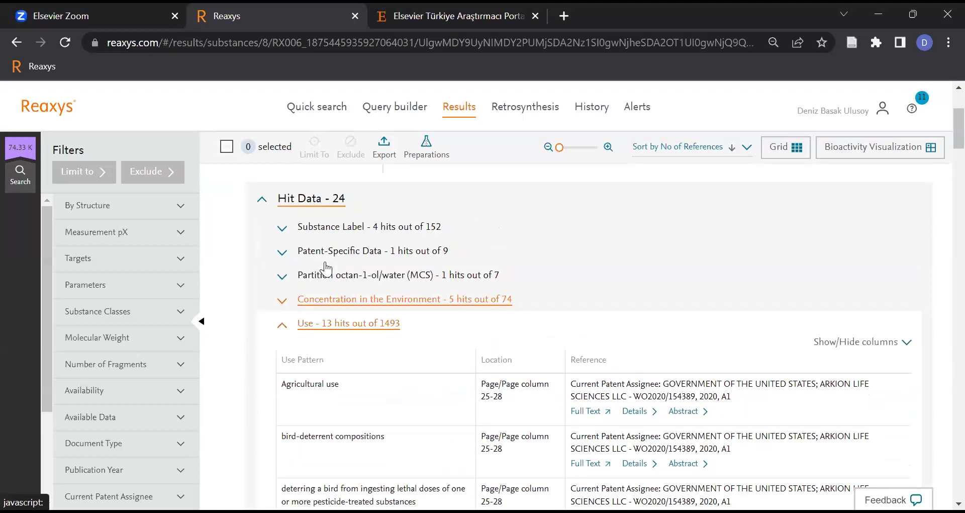
pyautogui.click(394, 334)
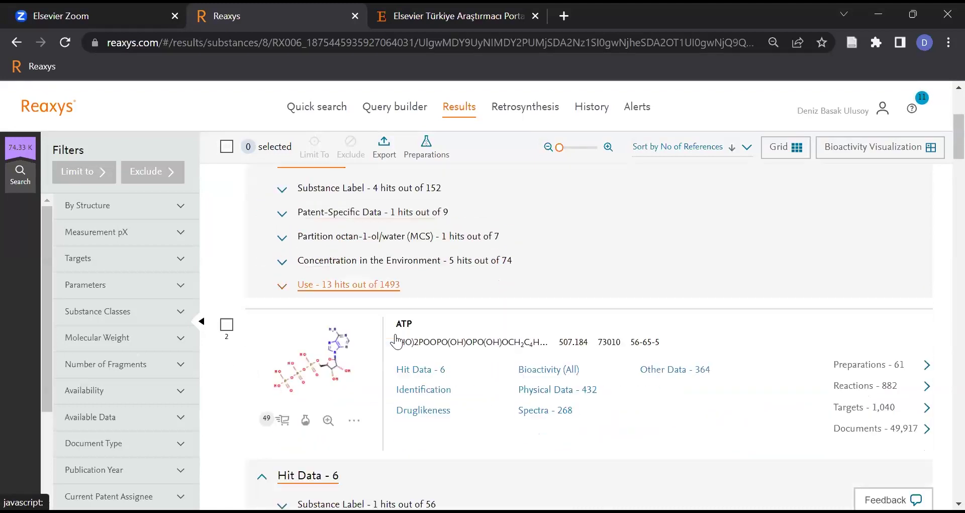
pyautogui.scroll(-5, 399, 340)
pyautogui.click(366, 300)
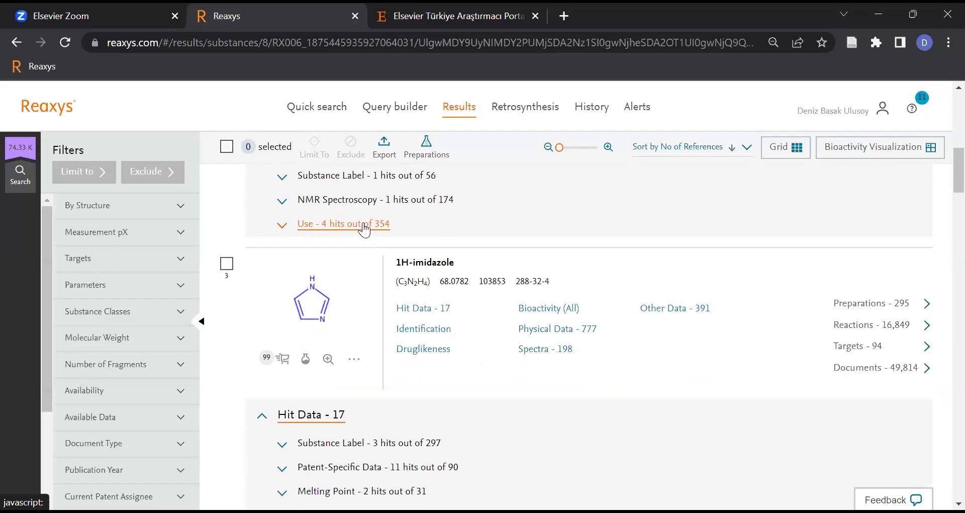
pyautogui.scroll(-5, 377, 359)
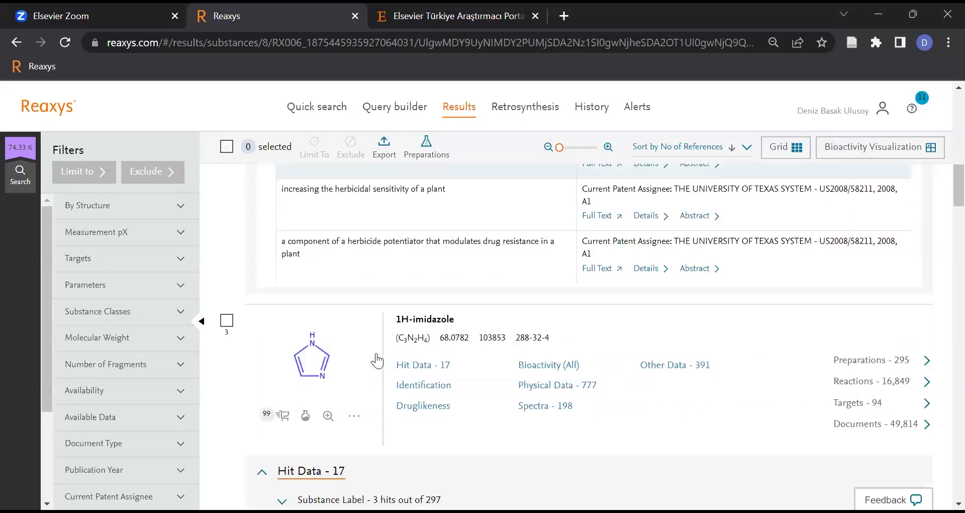
pyautogui.scroll(-14, 377, 360)
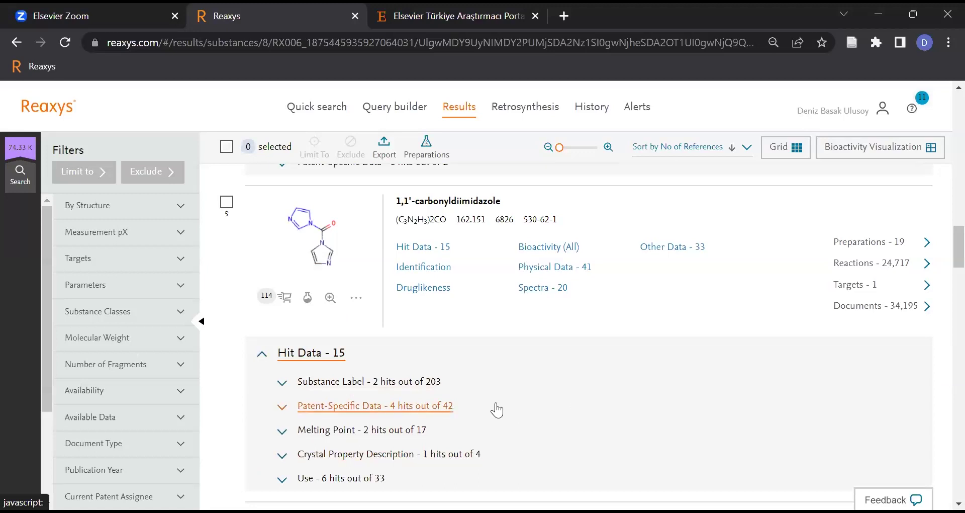
pyautogui.scroll(10, 497, 405)
pyautogui.scroll(3, 497, 408)
pyautogui.scroll(3, 496, 409)
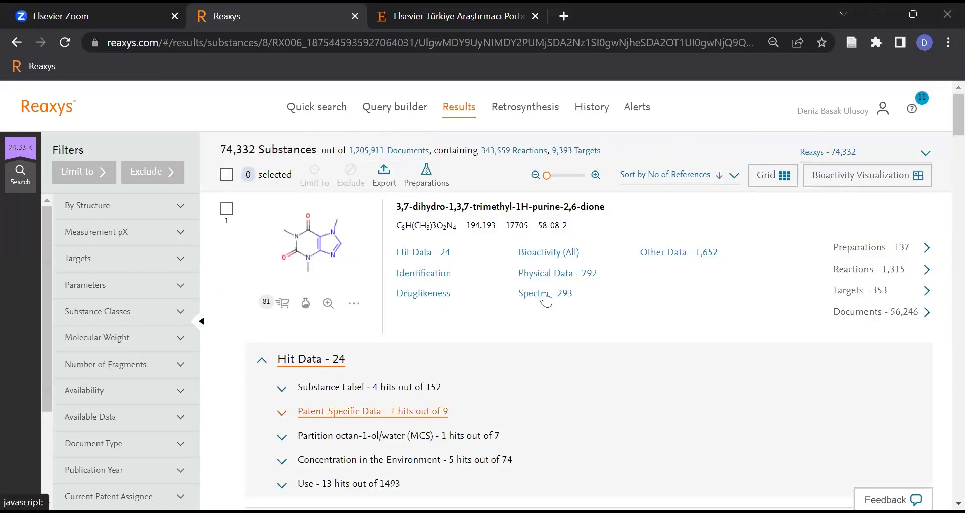
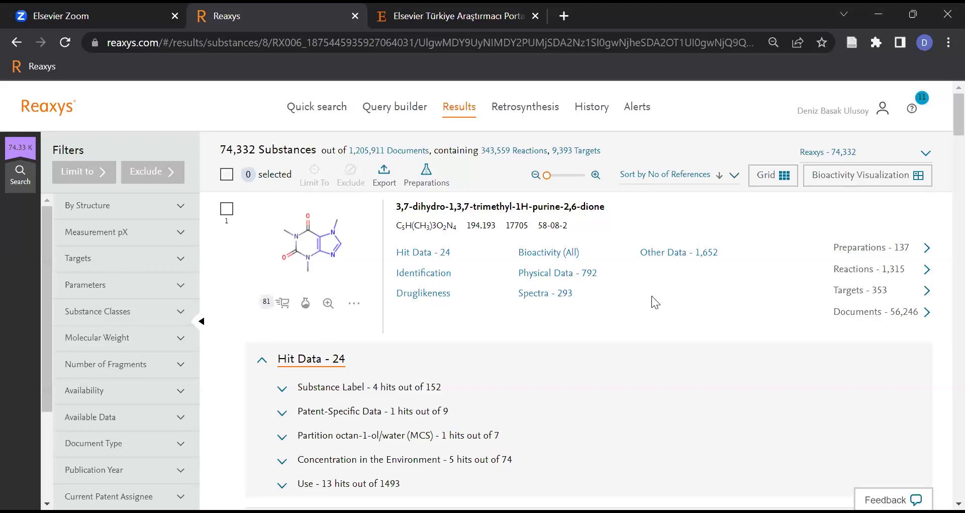
# - Expand the Use hit data of the first substance and examine its use patterns and references
pyautogui.scroll(-2, 639, 292)
pyautogui.scroll(2, 609, 307)
pyautogui.click(379, 484)
pyautogui.scroll(-3, 552, 361)
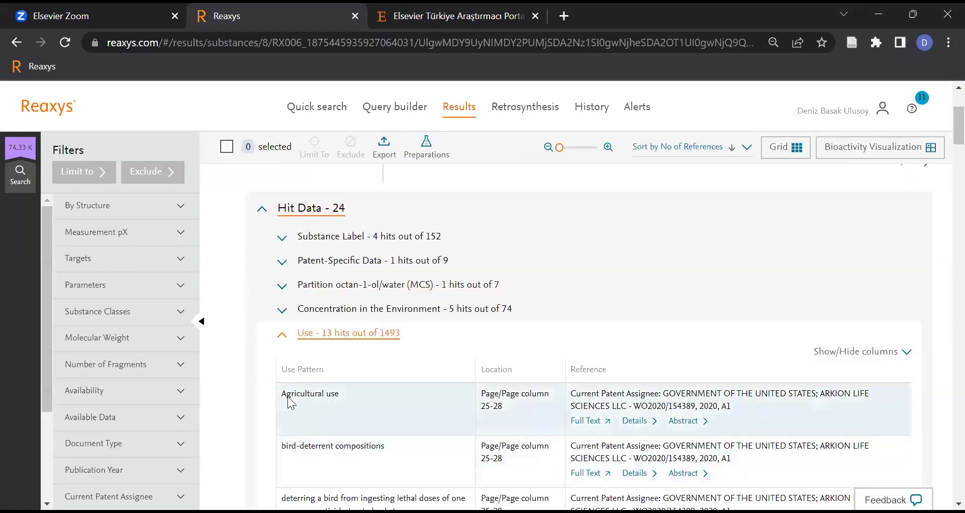
pyautogui.scroll(-2, 302, 438)
pyautogui.scroll(3, 345, 444)
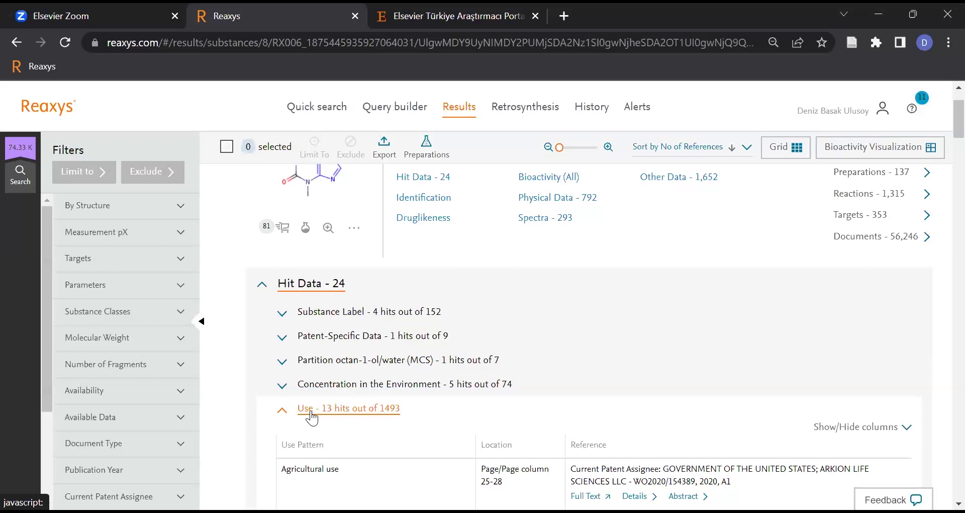
pyautogui.scroll(-1, 312, 418)
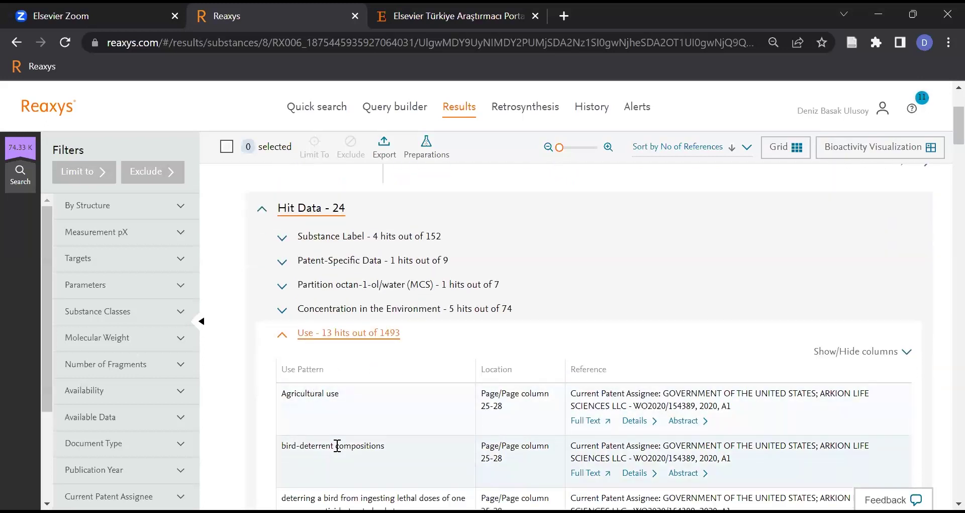
# - Return to the query builder, search the available fields for "use" and clear the field search
pyautogui.click(406, 114)
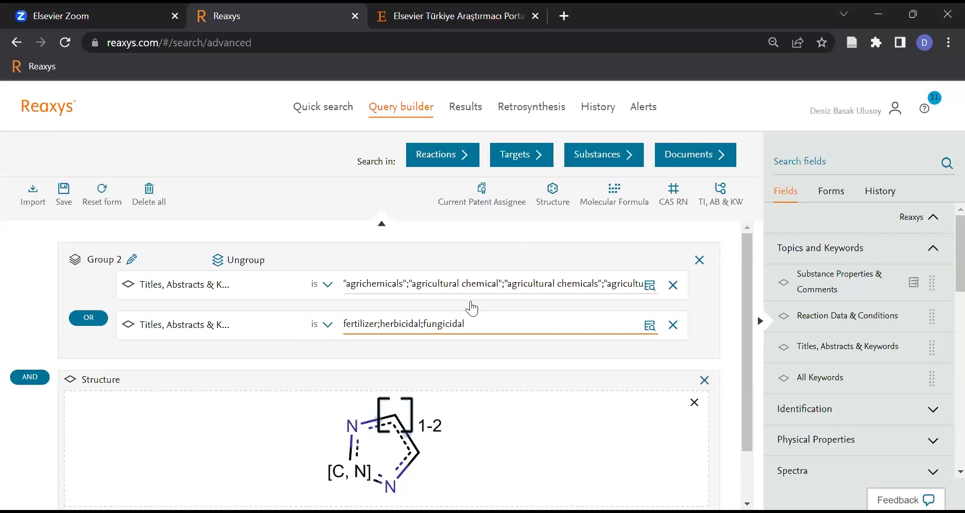
pyautogui.click(787, 169)
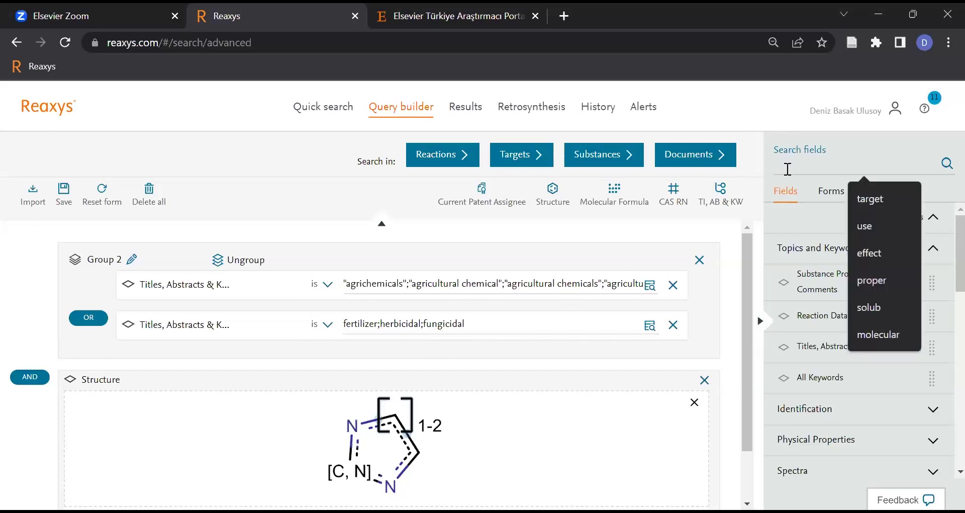
pyautogui.write('use')
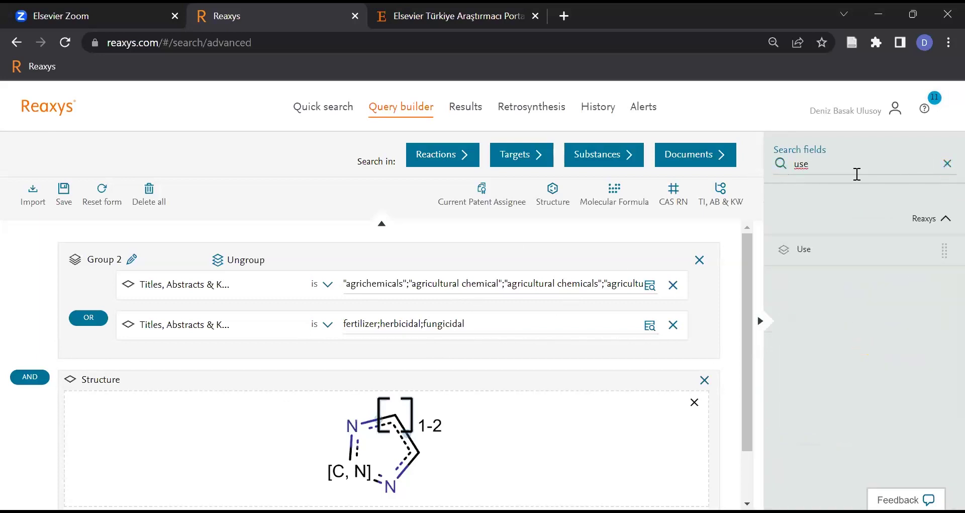
pyautogui.click(947, 167)
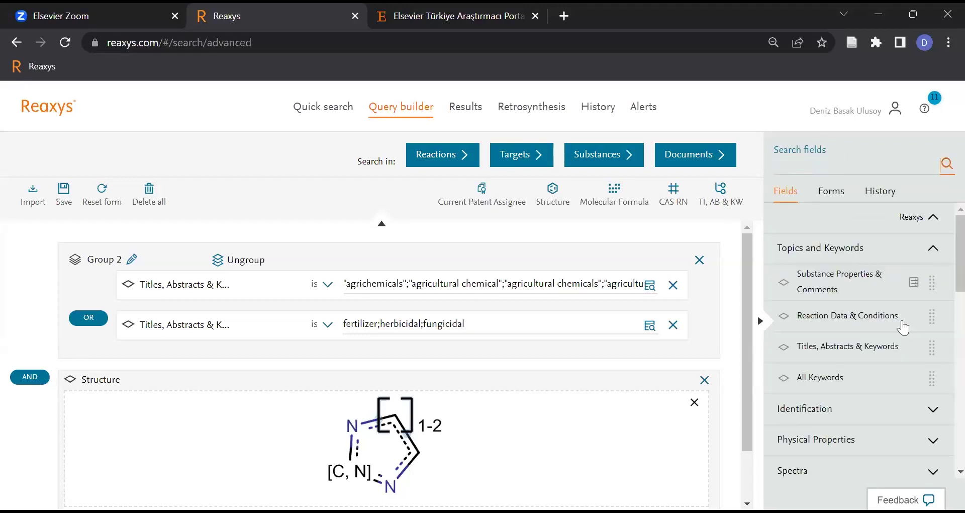
# - Expand the Other field category and look through its use, exposure, environmental concentration, degradation and soil stability fields
pyautogui.scroll(-3, 877, 360)
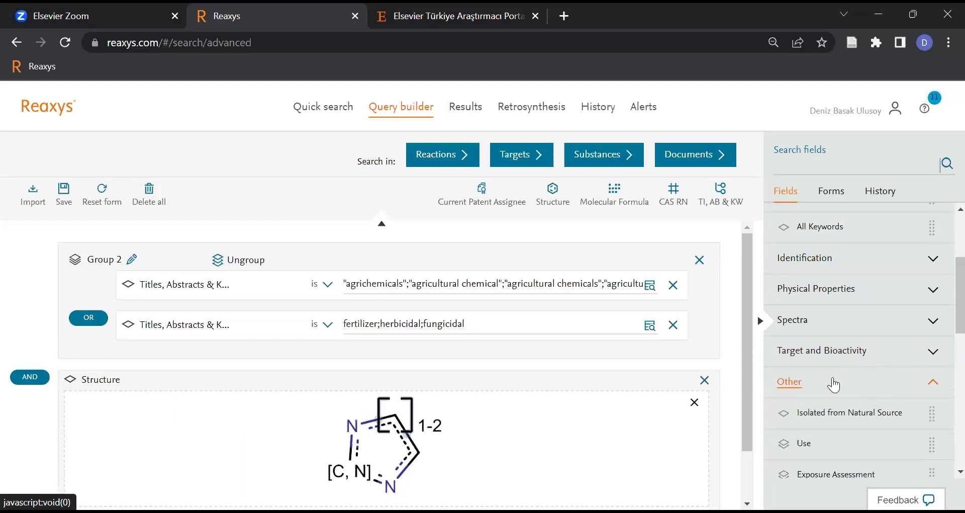
pyautogui.scroll(-3, 834, 384)
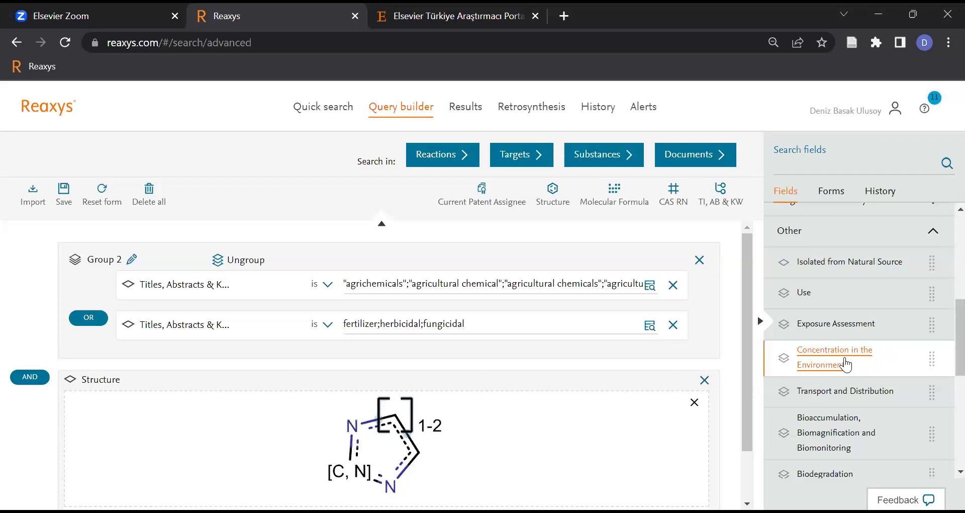
pyautogui.scroll(-2, 846, 364)
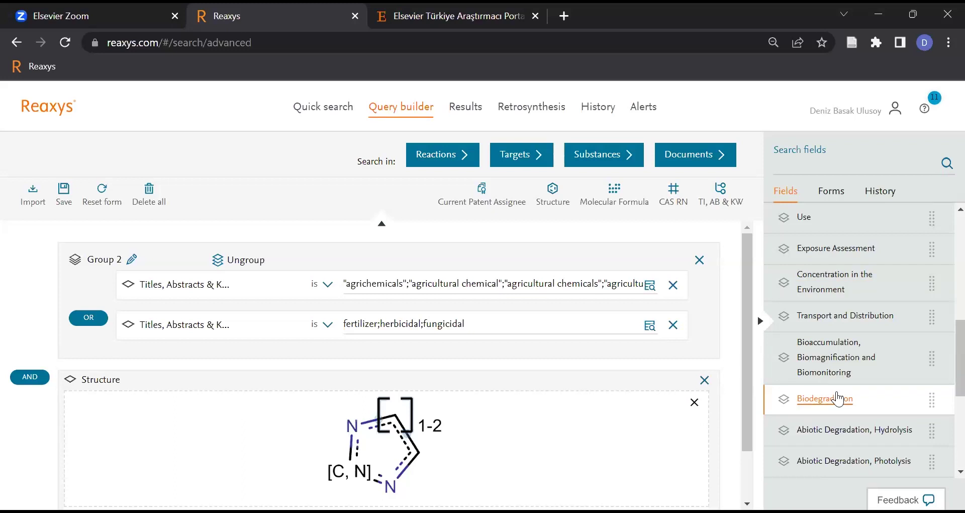
pyautogui.scroll(-2, 838, 398)
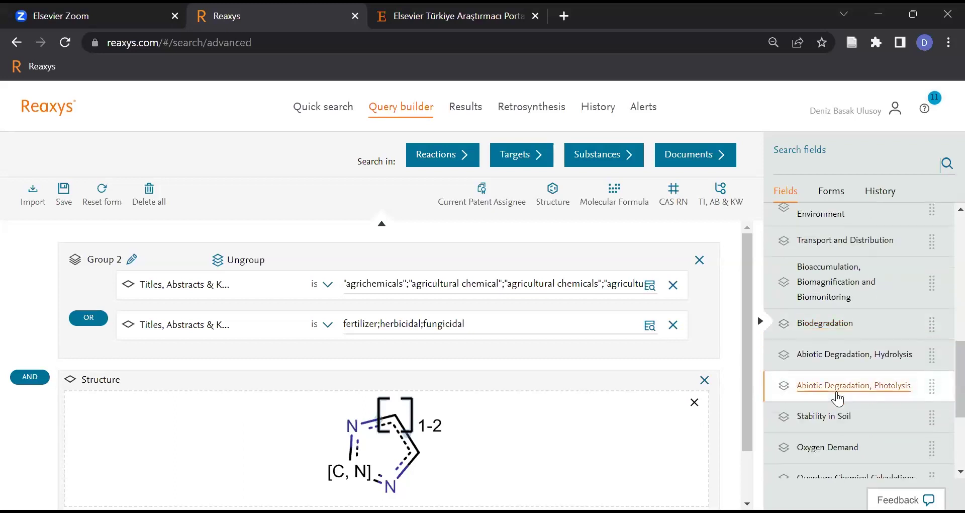
pyautogui.scroll(-2, 859, 384)
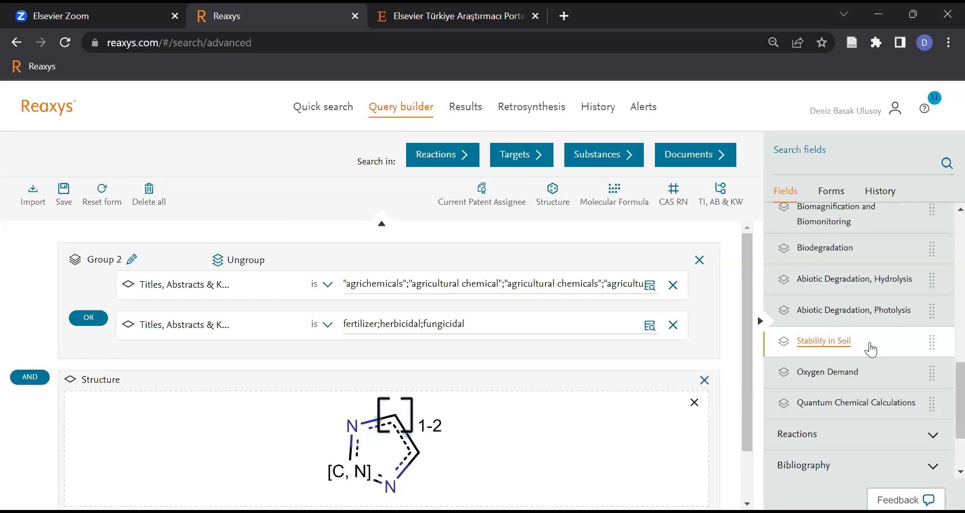
pyautogui.scroll(5, 871, 349)
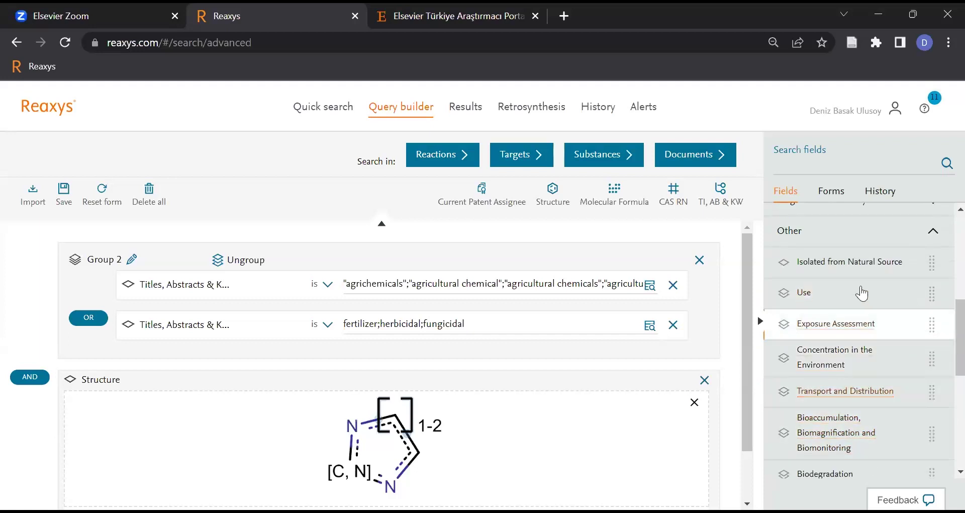
pyautogui.scroll(2, 871, 281)
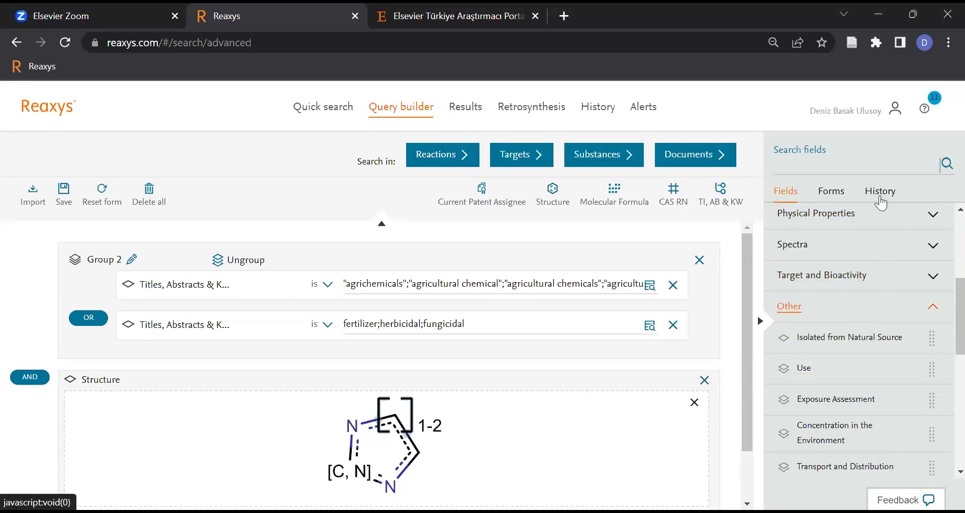
# - Find the Use field by searching for "use", add it to the query and remove keyword Group 2
pyautogui.click(869, 158)
pyautogui.write('use')
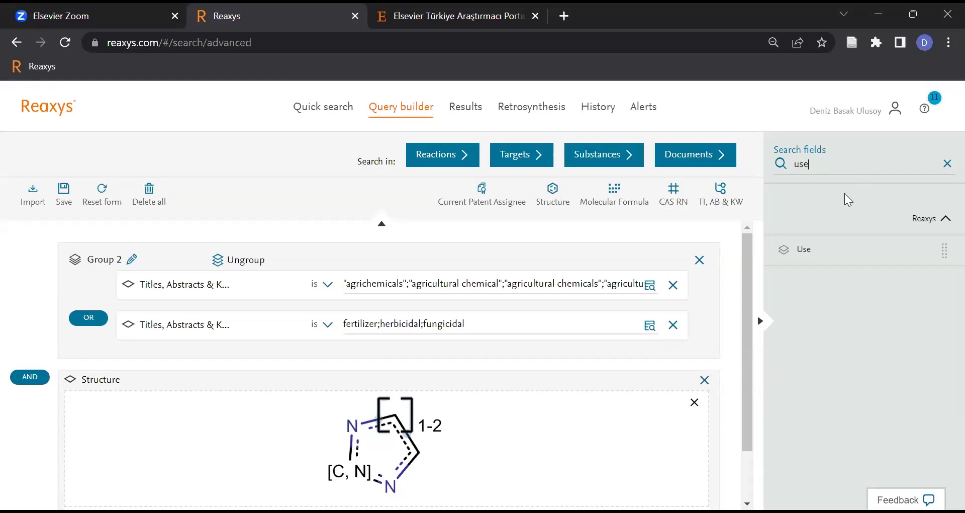
pyautogui.click(839, 246)
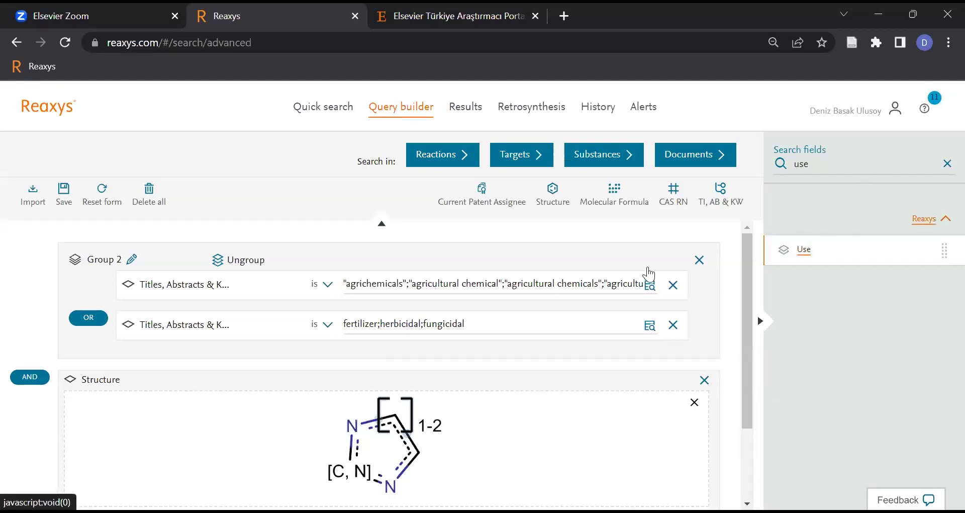
pyautogui.click(700, 260)
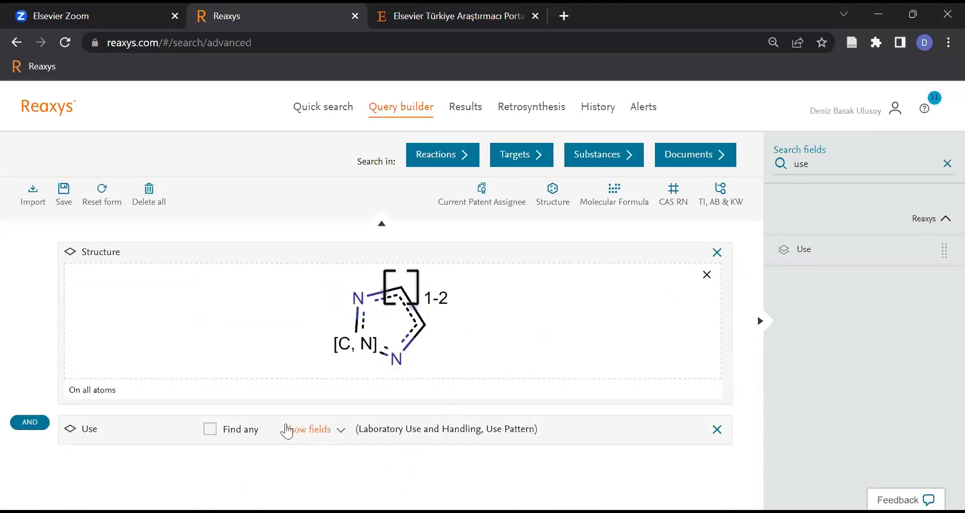
# - Show the subfields of the Use condition and enter "fertilizer" as the Use Pattern
pyautogui.click(210, 428)
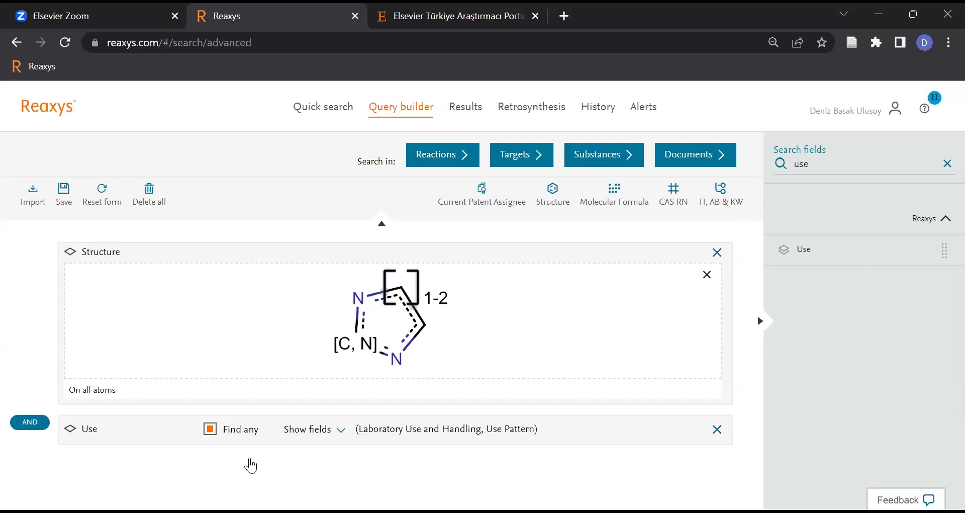
pyautogui.click(211, 433)
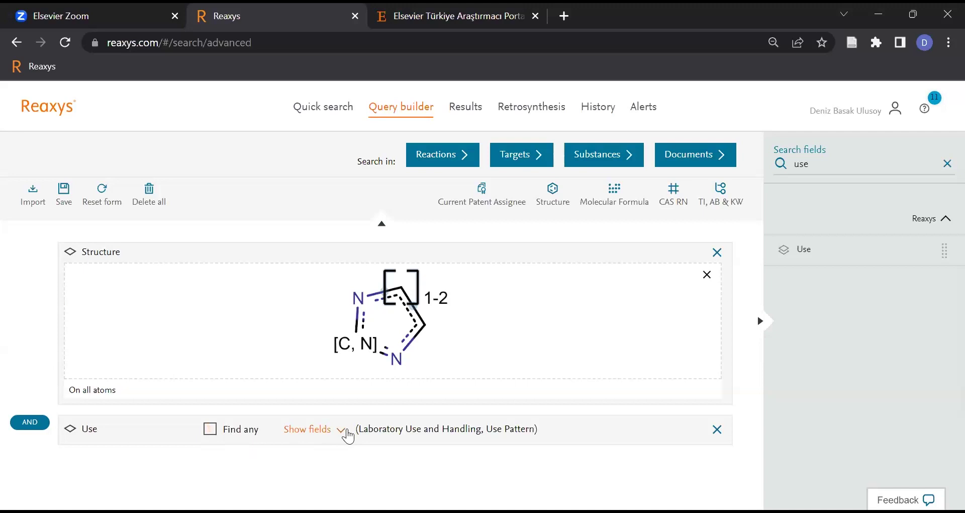
pyautogui.click(342, 431)
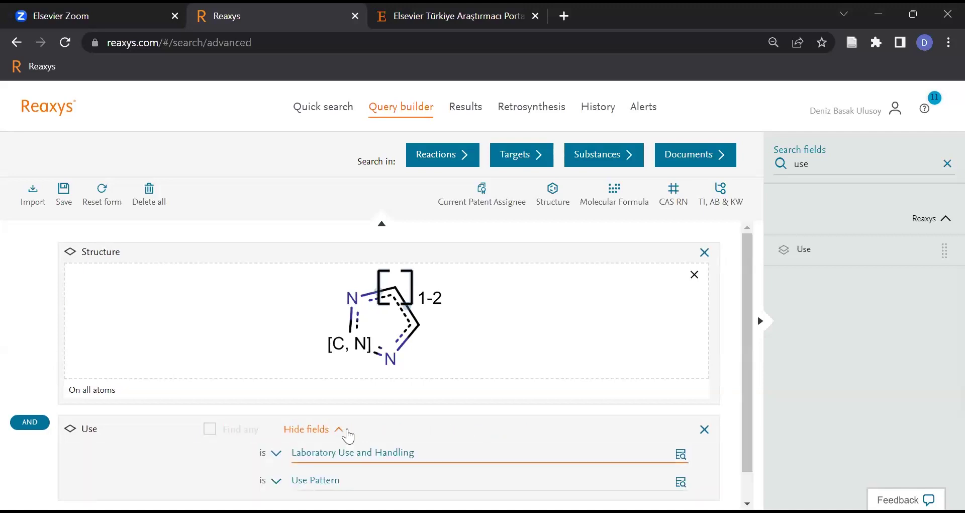
pyautogui.scroll(-1, 360, 452)
pyautogui.click(346, 450)
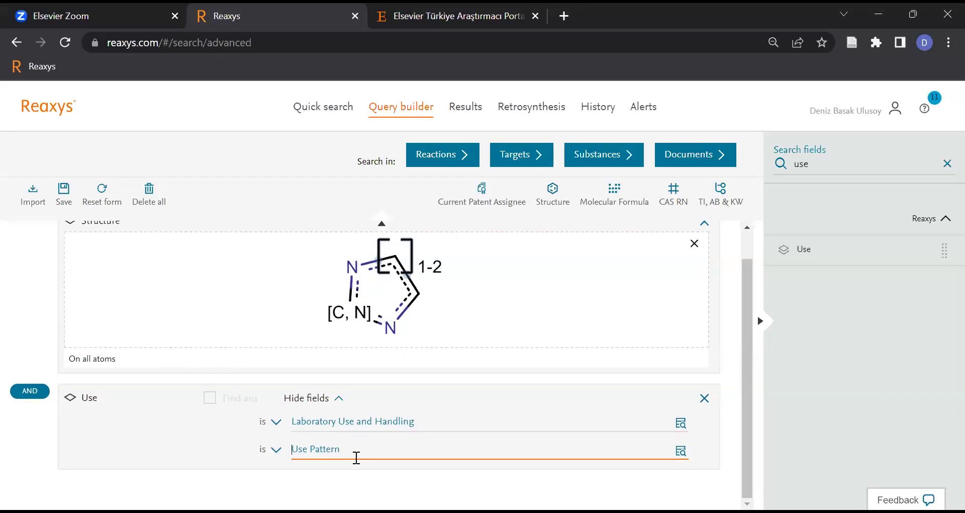
pyautogui.write('fertilizer')
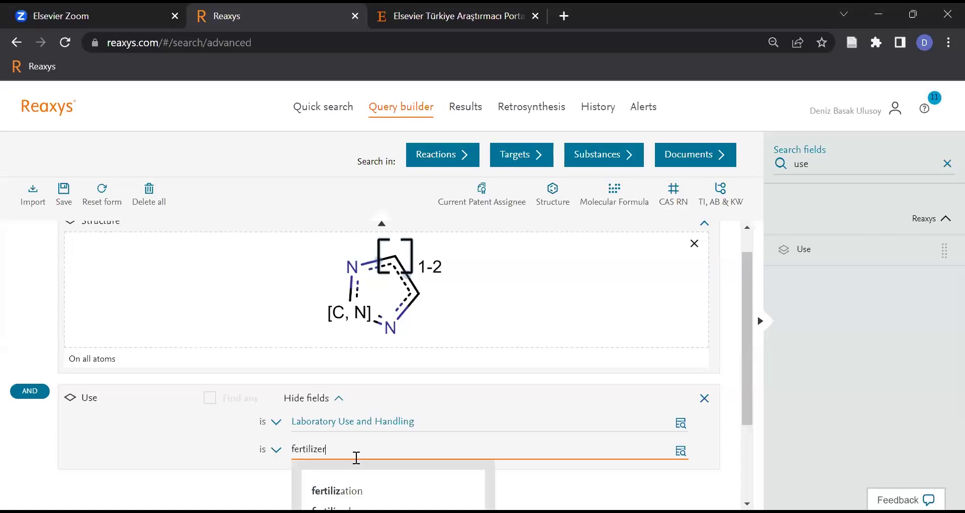
# - Add herbicid, fungicid and agrochemical after fertilizer in the second Use field, separated by semicolons, and run the query as a Substances search
pyautogui.write(';herbicid')
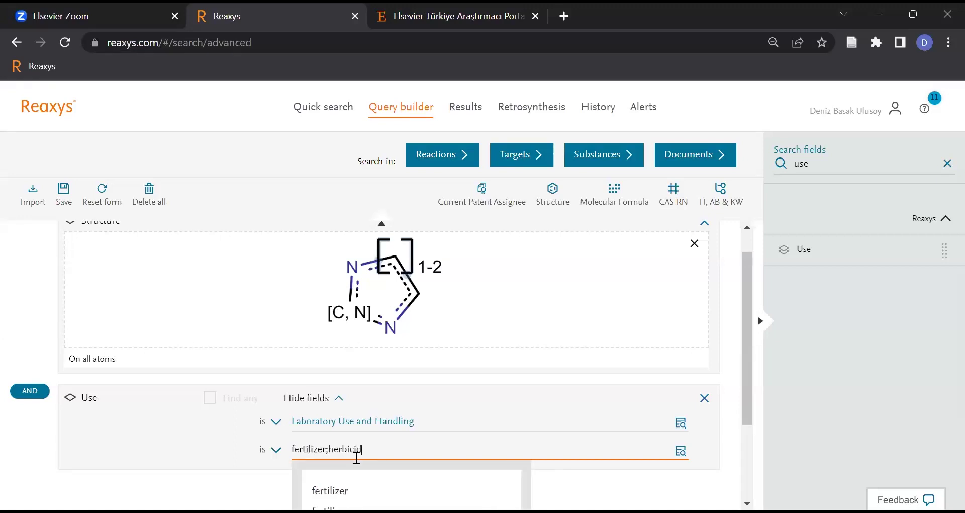
pyautogui.write(';fungicid')
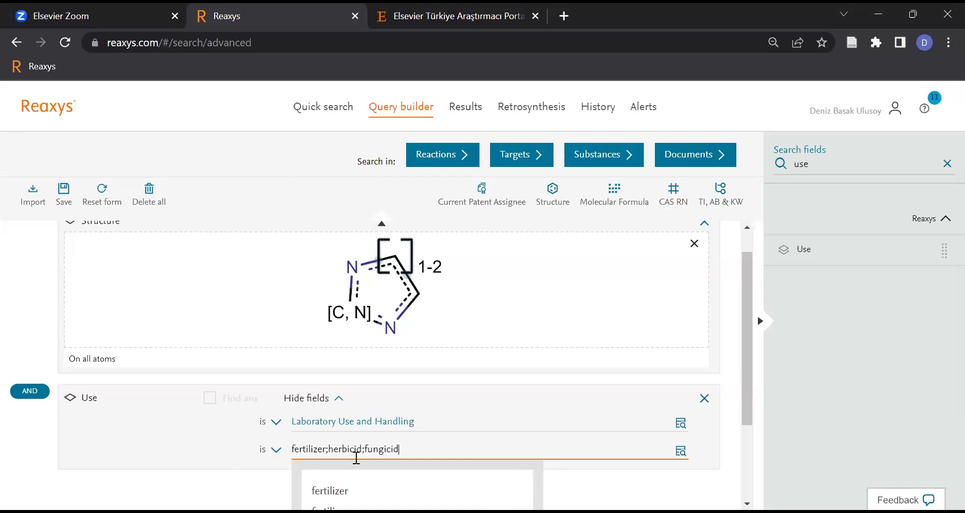
pyautogui.write(';')
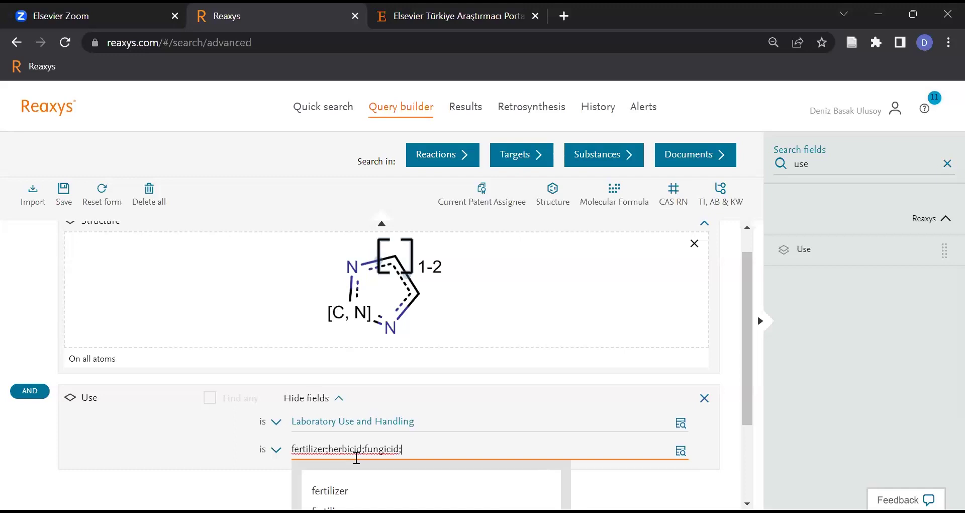
pyautogui.write('agrochemi')
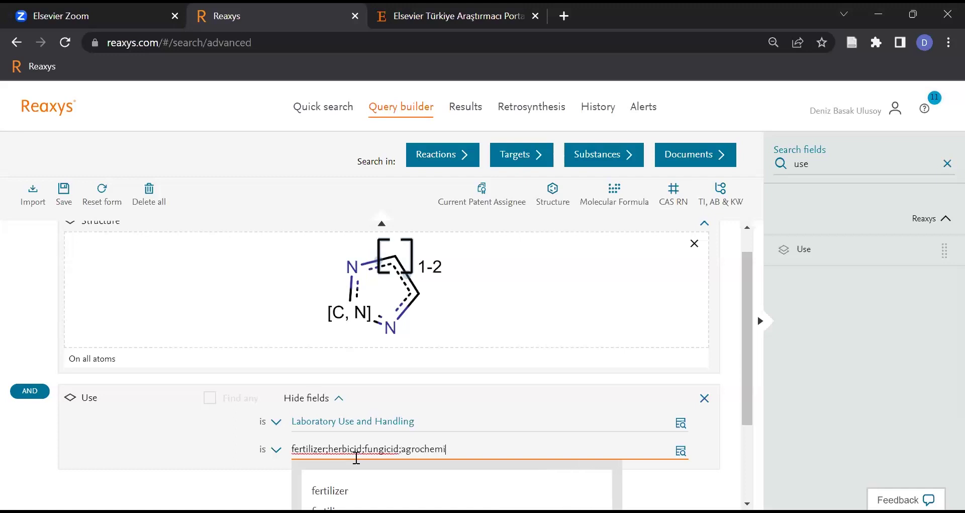
pyautogui.write('cal')
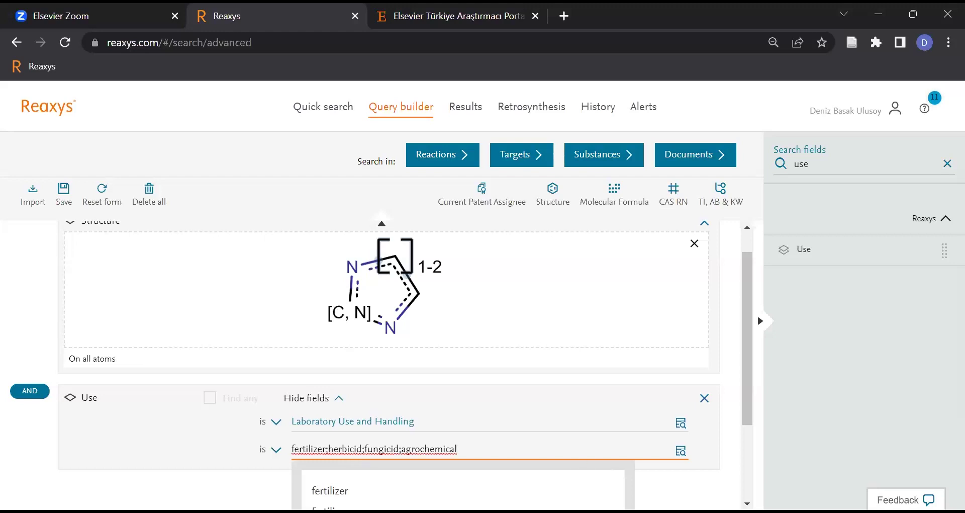
pyautogui.click(681, 486)
pyautogui.click(347, 454)
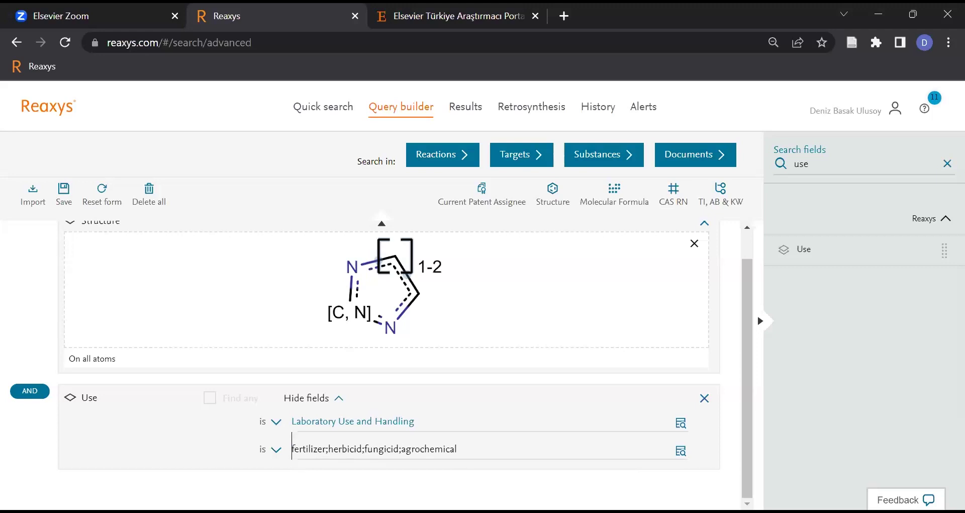
pyautogui.click(600, 160)
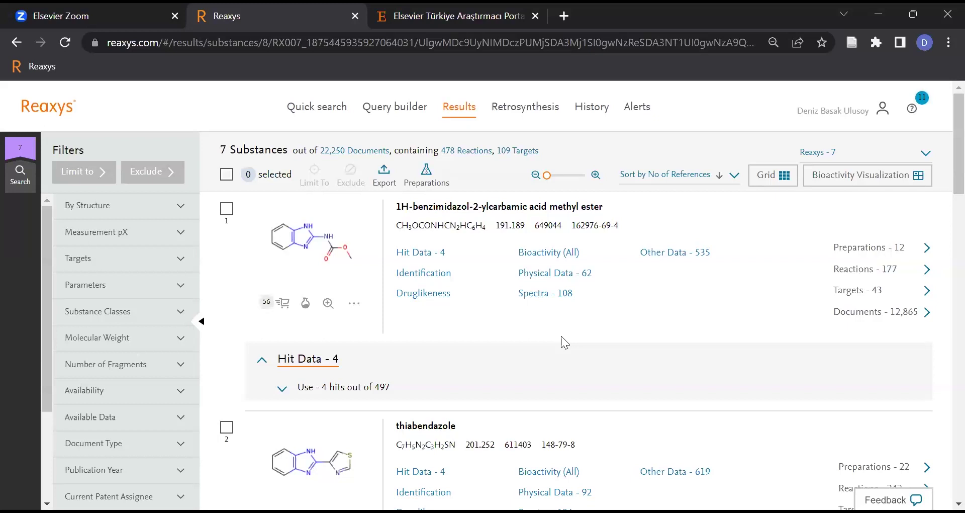
# - Expand and examine the Use hit data of the first four substances, from 1H-benzimidazol-2-ylcarbamic acid methyl ester to prochloraz
pyautogui.click(345, 387)
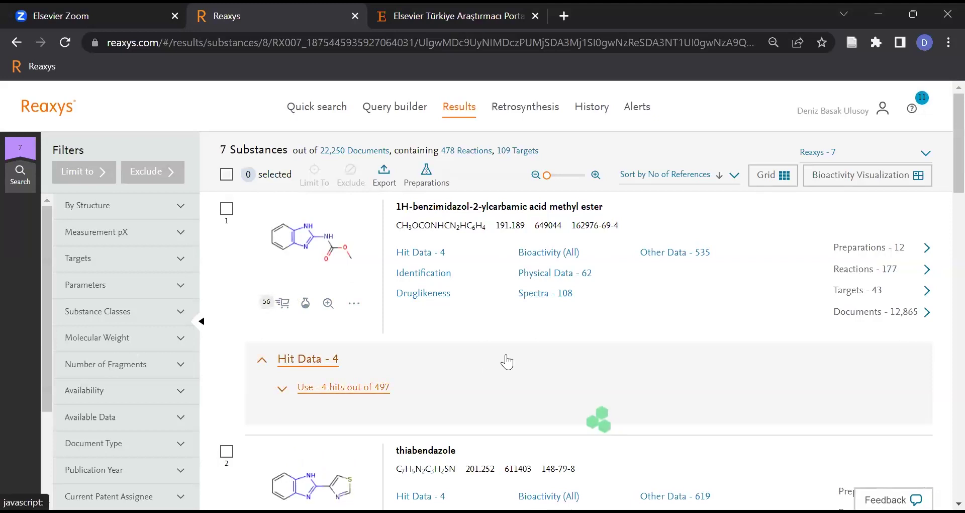
pyautogui.scroll(-3, 362, 352)
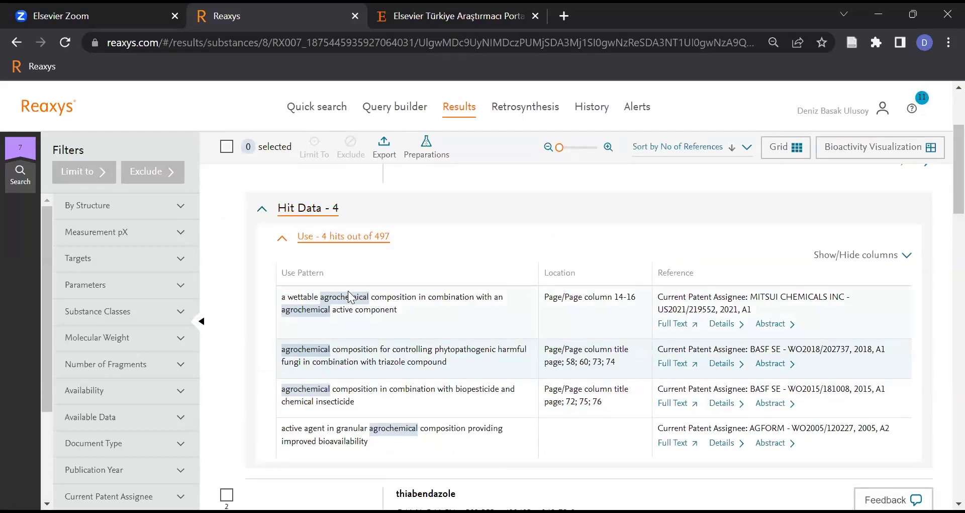
pyautogui.scroll(-7, 349, 390)
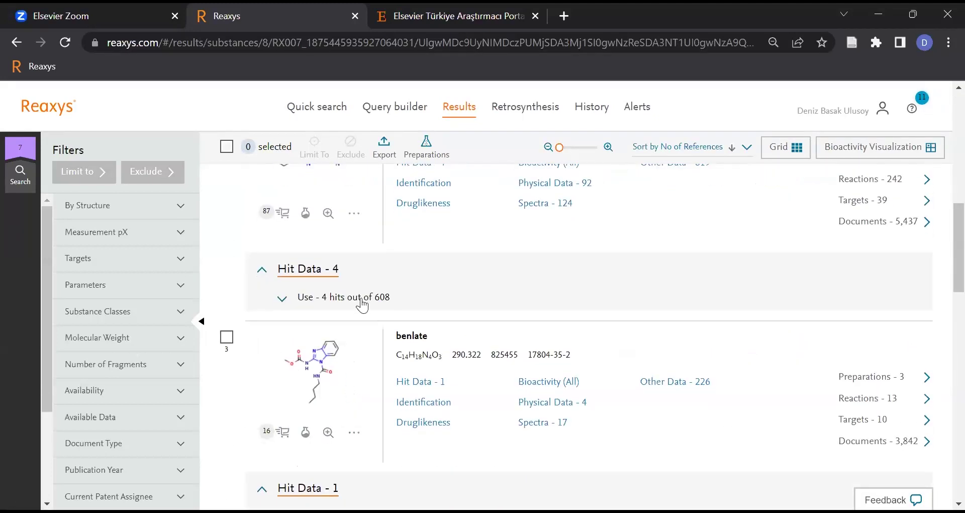
pyautogui.click(362, 301)
pyautogui.scroll(-5, 371, 425)
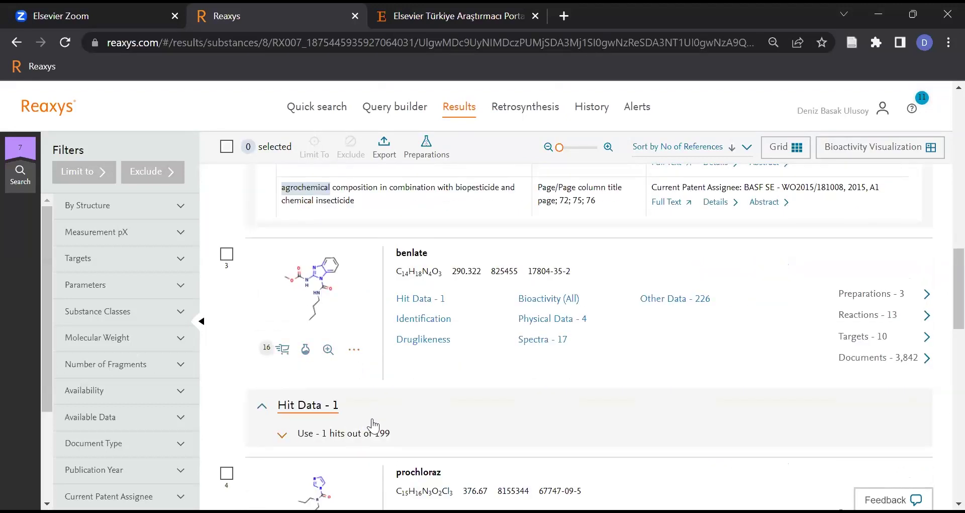
pyautogui.click(373, 431)
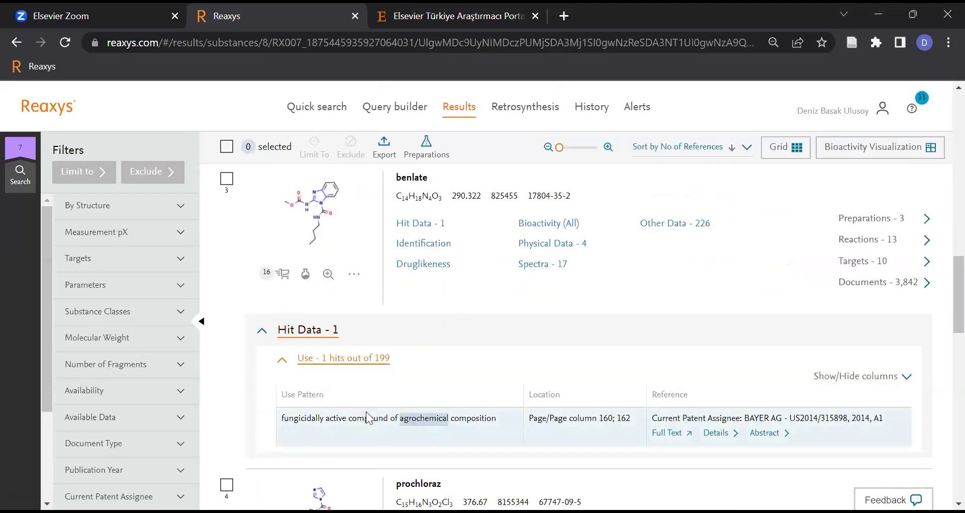
pyautogui.scroll(-7, 377, 402)
pyautogui.scroll(-1, 337, 266)
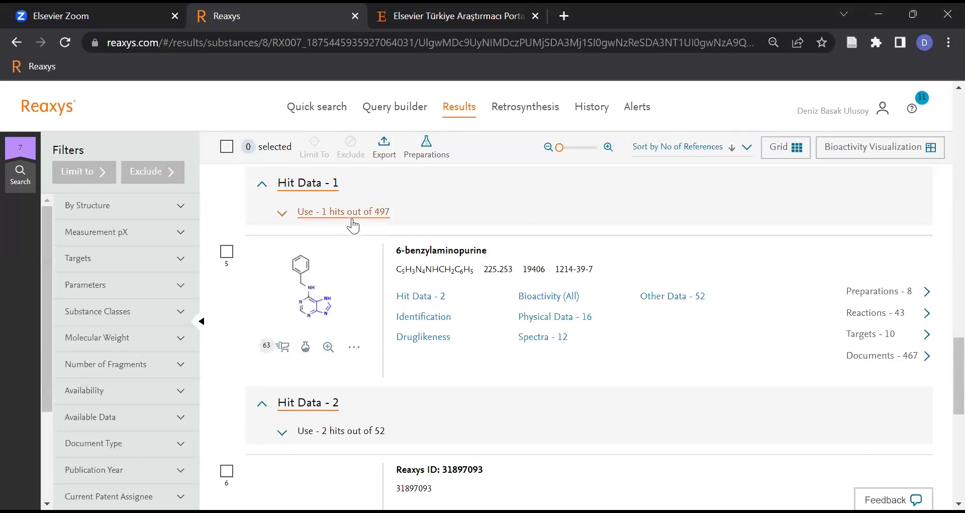
pyautogui.click(352, 213)
pyautogui.scroll(8, 430, 231)
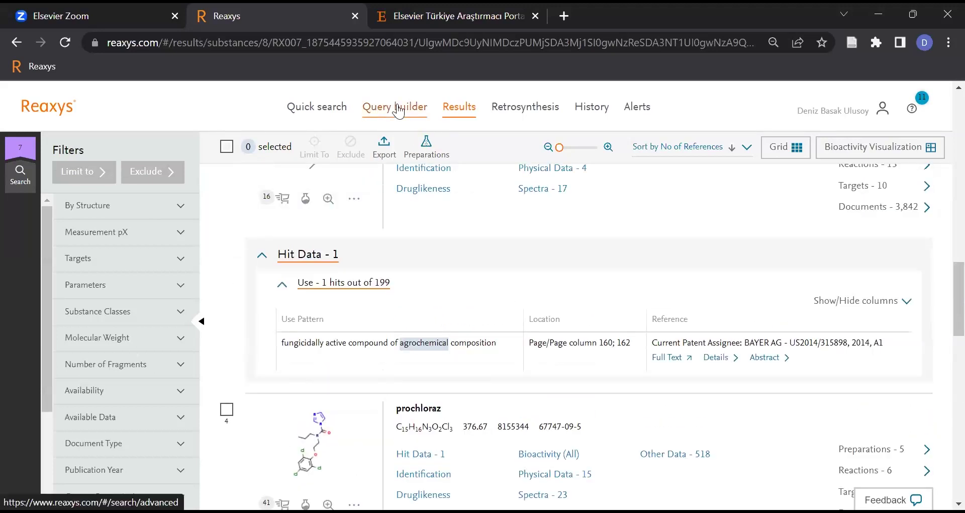
# - Return to the Query builder and inspect the matching operators offered for the fertilizer, herbicid, fungicid and agrochemical terms
pyautogui.click(399, 111)
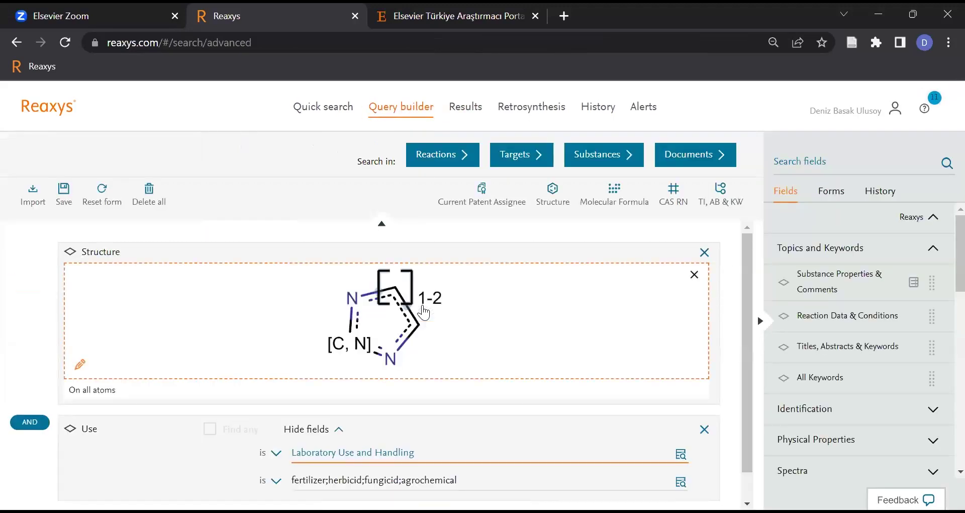
pyautogui.scroll(-1, 436, 452)
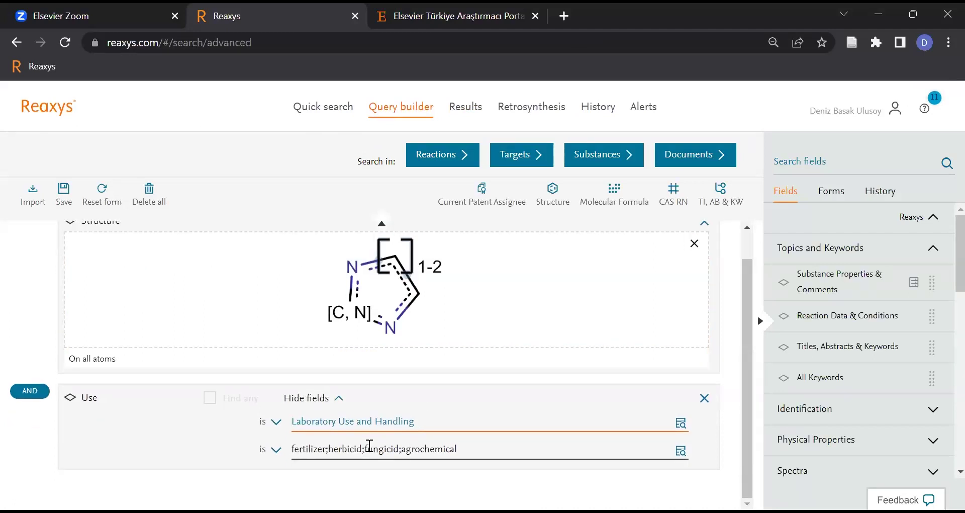
pyautogui.click(276, 448)
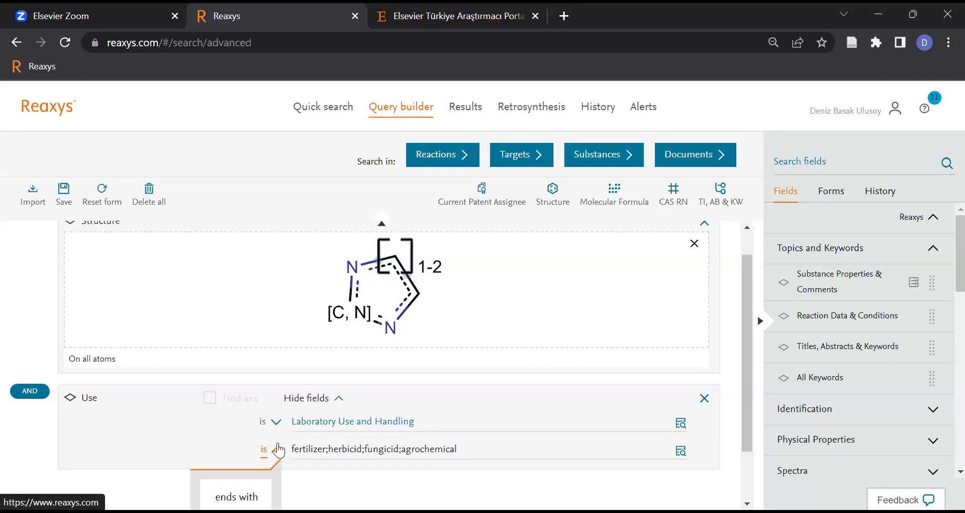
pyautogui.scroll(-1, 324, 437)
pyautogui.click(324, 437)
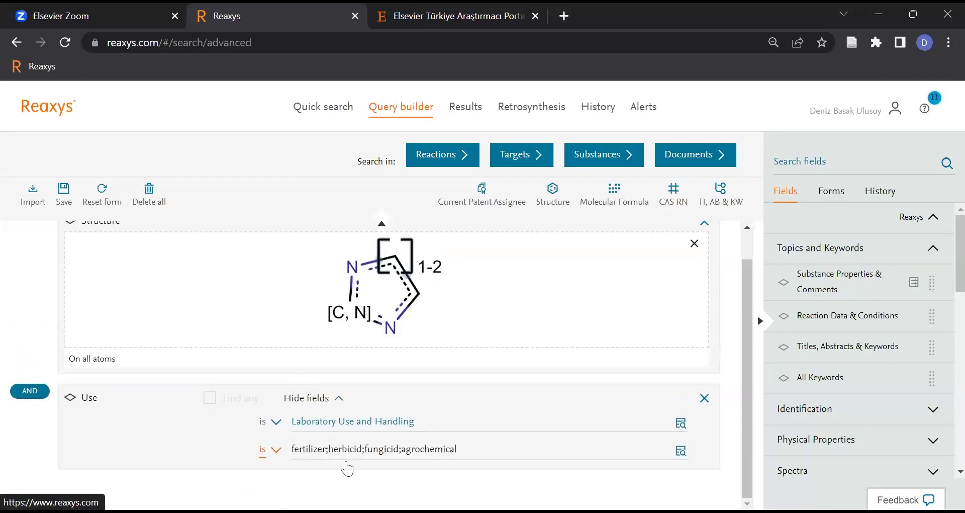
pyautogui.click(280, 451)
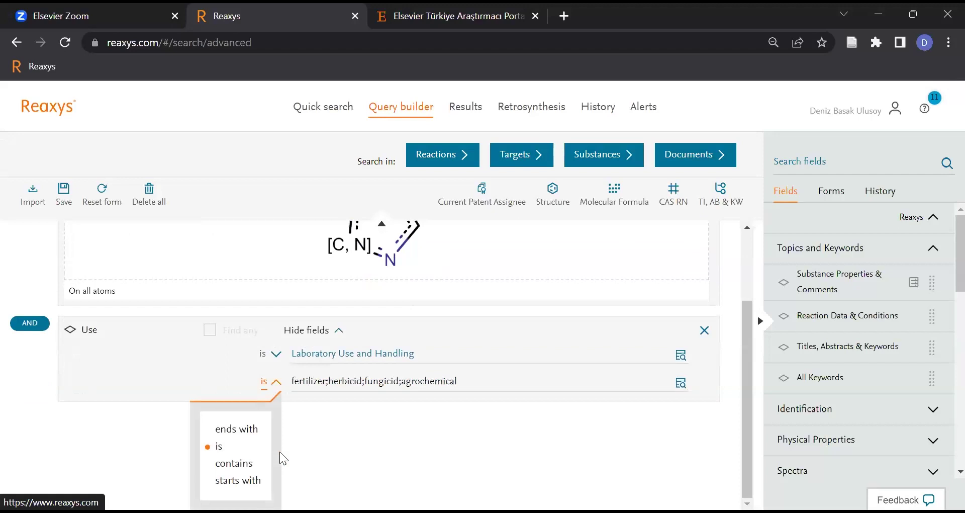
pyautogui.click(296, 445)
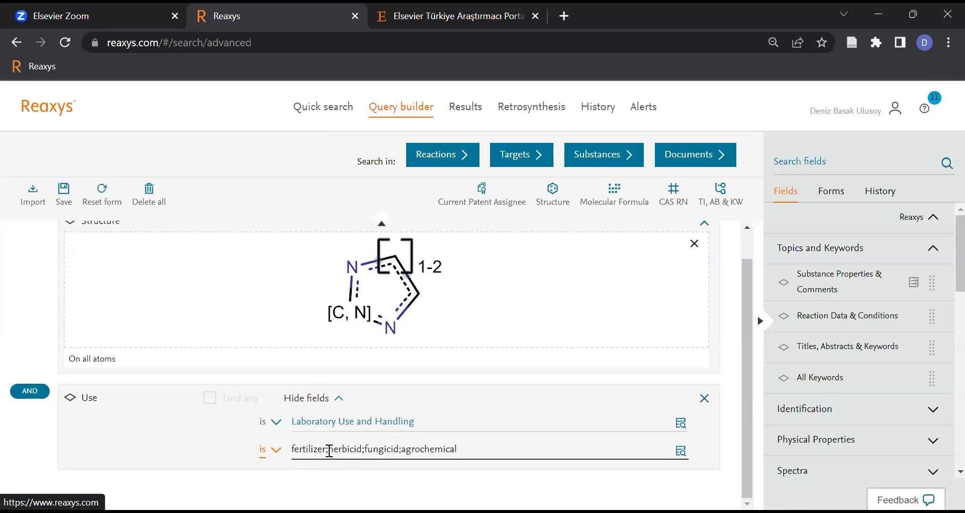
pyautogui.moveTo(331, 449); pyautogui.dragTo(362, 449)
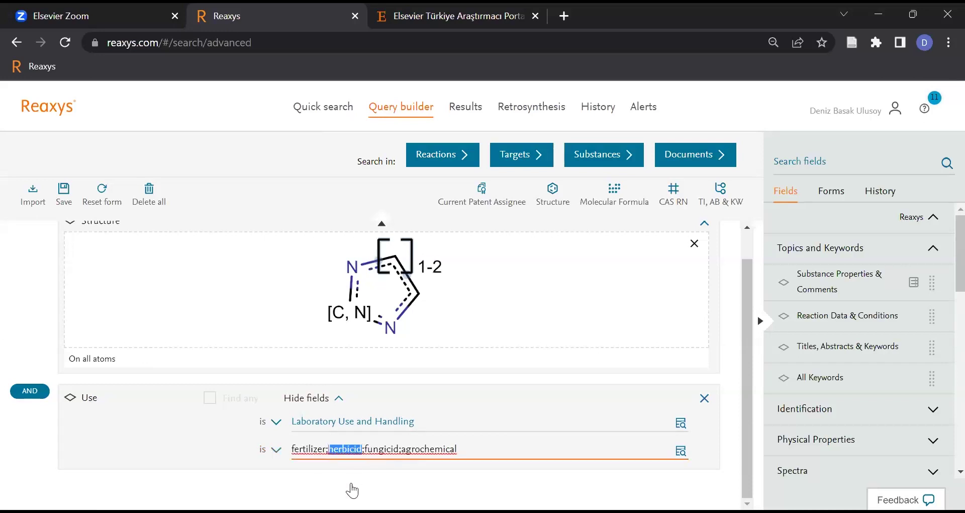
pyautogui.click(350, 486)
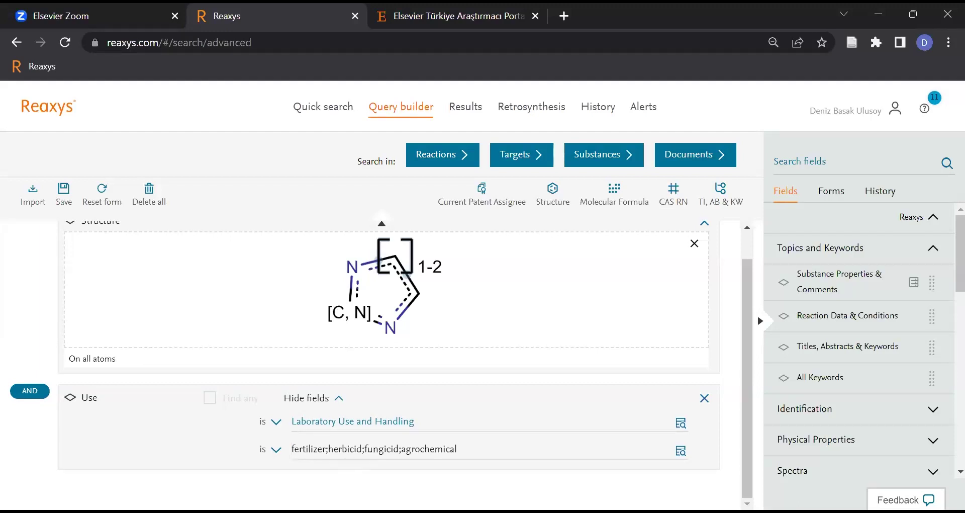
pyautogui.click(293, 449)
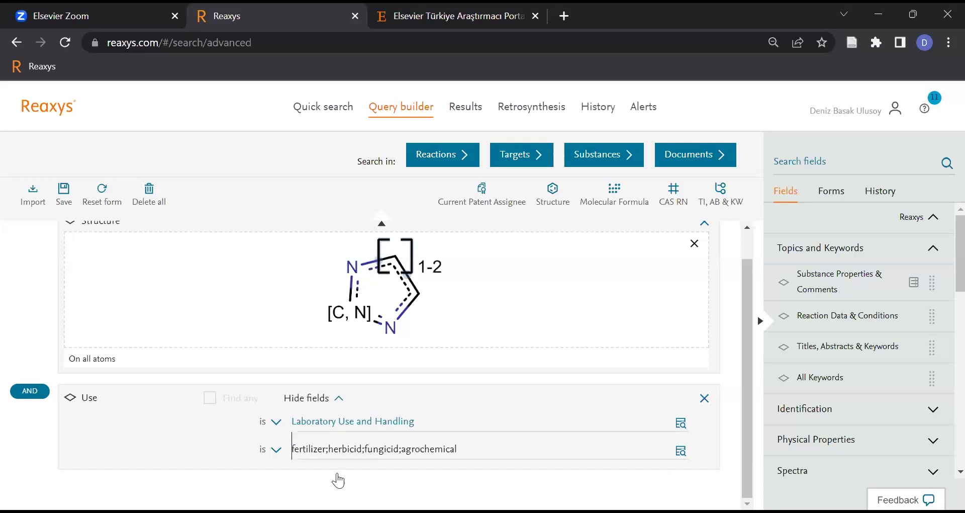
# - Set the operator of the fertilizer;herbicid;fungicid;agrochemical terms to contains and rerun the query as a Substances search
pyautogui.click(277, 451)
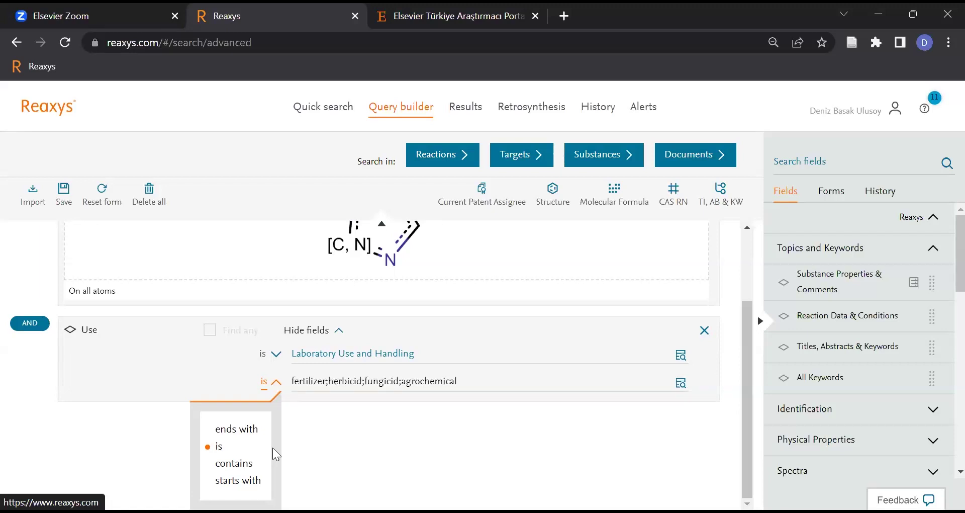
pyautogui.click(241, 462)
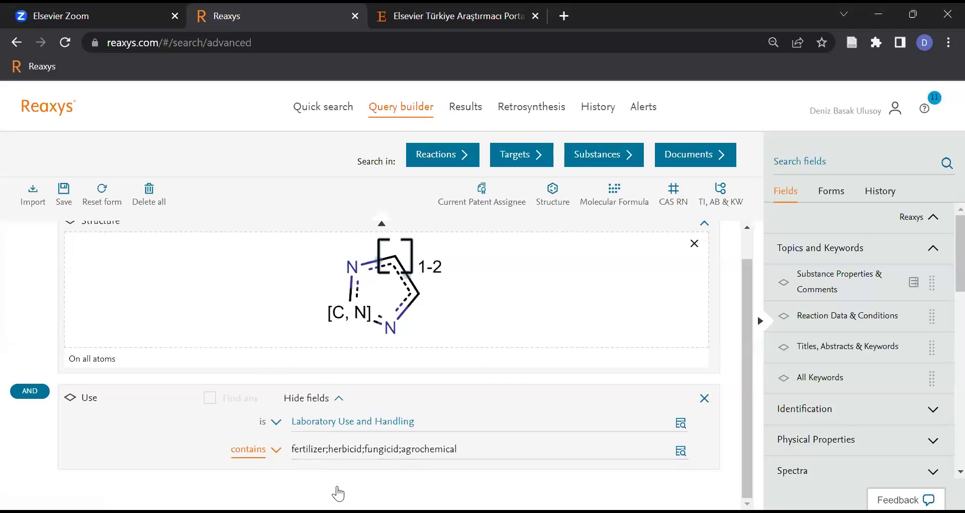
pyautogui.click(609, 153)
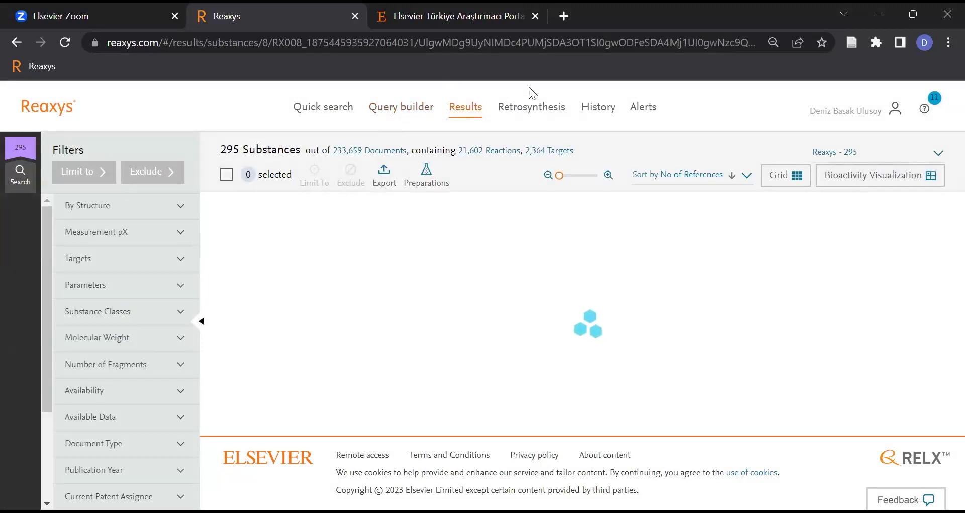
# - Expand the first substance's Use hit data and check how the highlighted search term appears in its use pattern
pyautogui.scroll(-3, 449, 387)
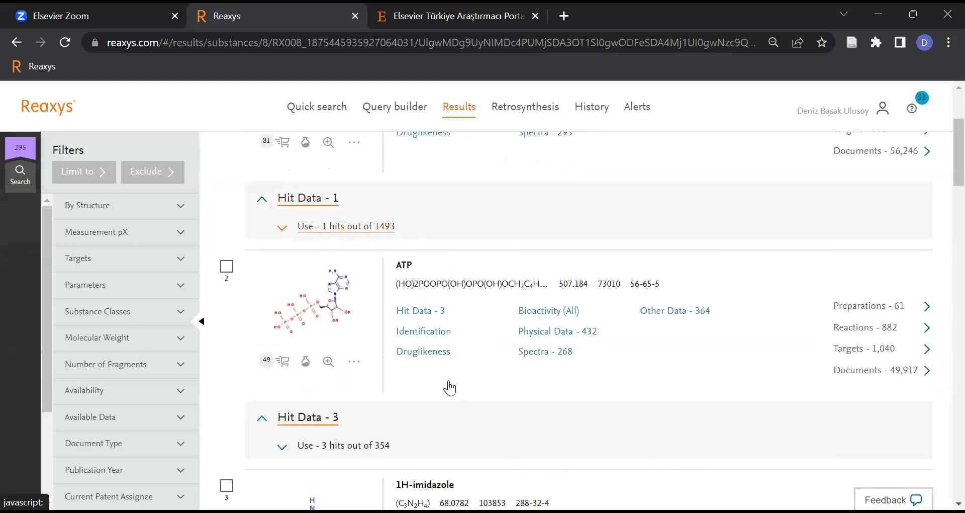
pyautogui.scroll(-1, 450, 387)
pyautogui.click(372, 158)
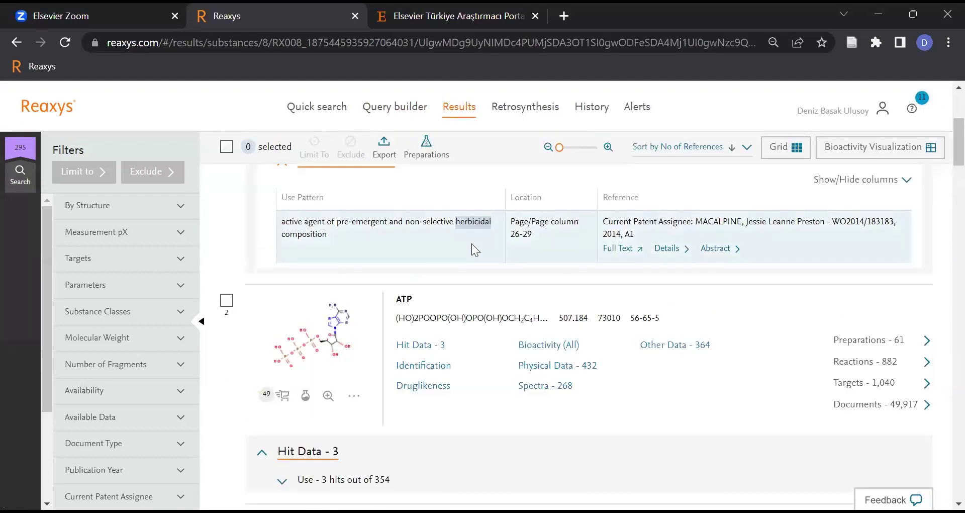
pyautogui.scroll(3, 475, 250)
pyautogui.scroll(-4, 475, 267)
pyautogui.scroll(2, 472, 300)
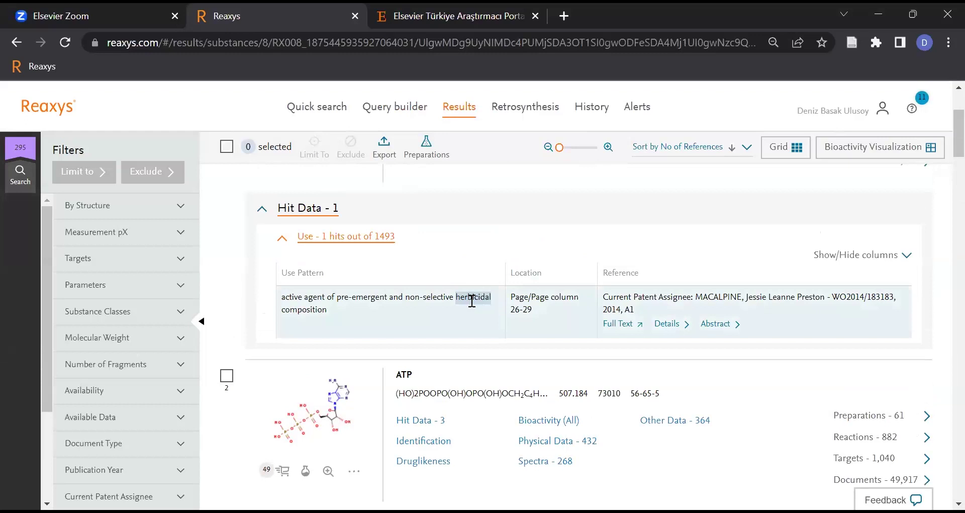
pyautogui.scroll(2, 472, 301)
pyautogui.scroll(-5, 382, 407)
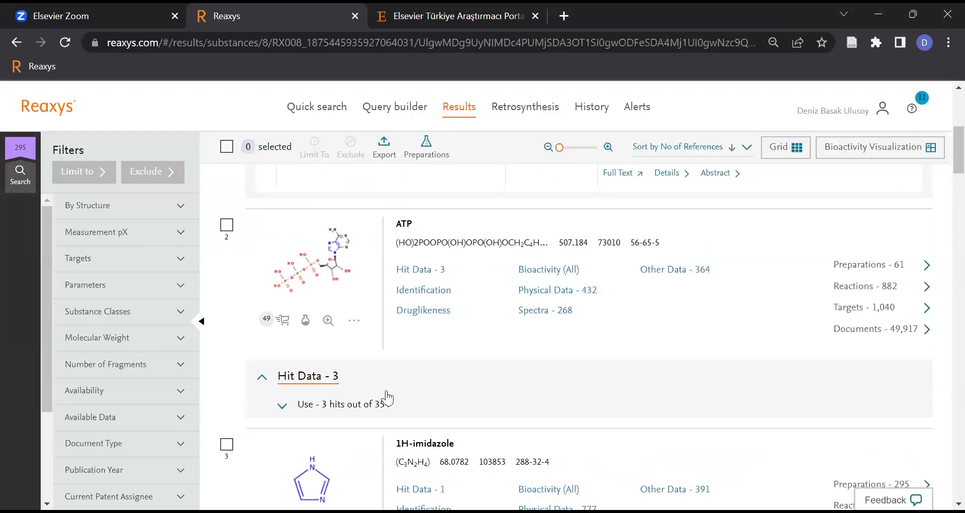
# - Expand the Use hit data of ATP, 1H-imidazole and ketoconazole and compare their use patterns with the search terms
pyautogui.click(382, 405)
pyautogui.scroll(-3, 456, 321)
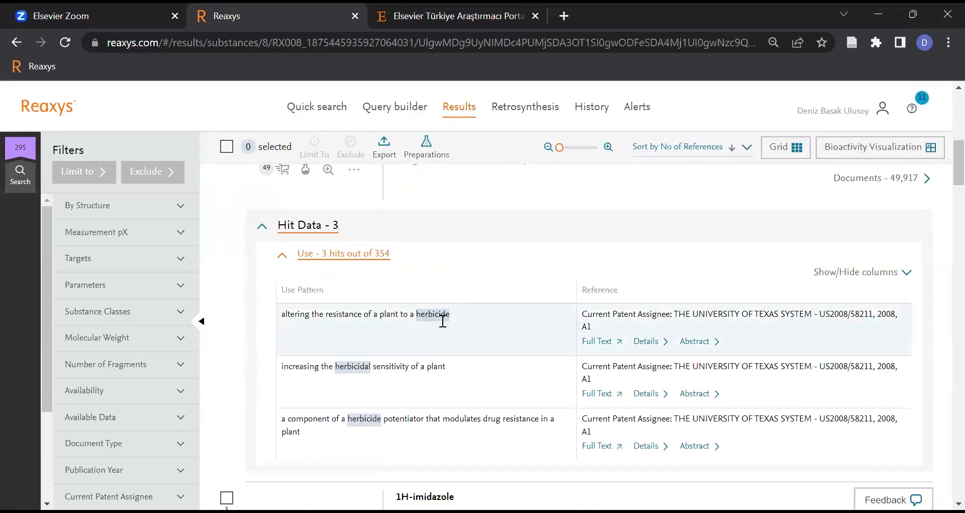
pyautogui.scroll(-5, 410, 346)
pyautogui.click(412, 372)
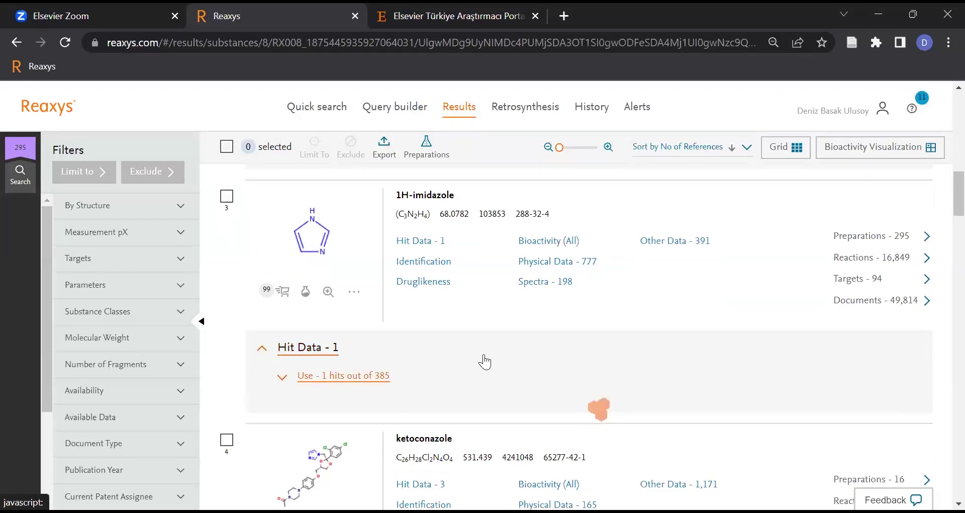
pyautogui.scroll(-2, 416, 396)
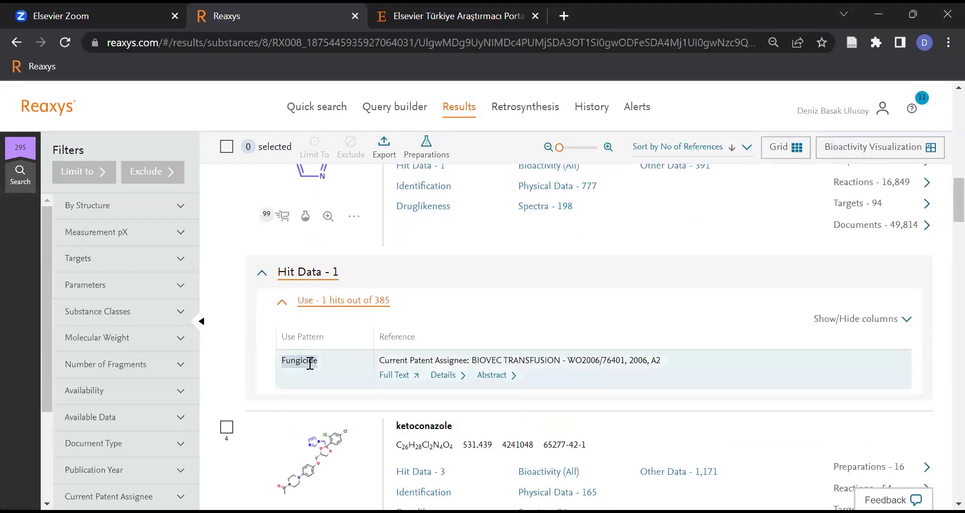
pyautogui.scroll(-6, 311, 363)
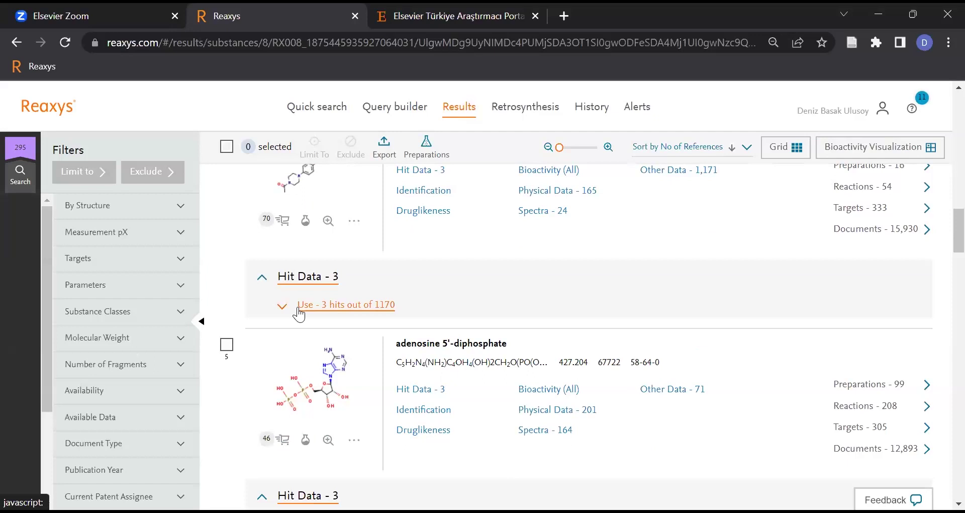
pyautogui.click(300, 313)
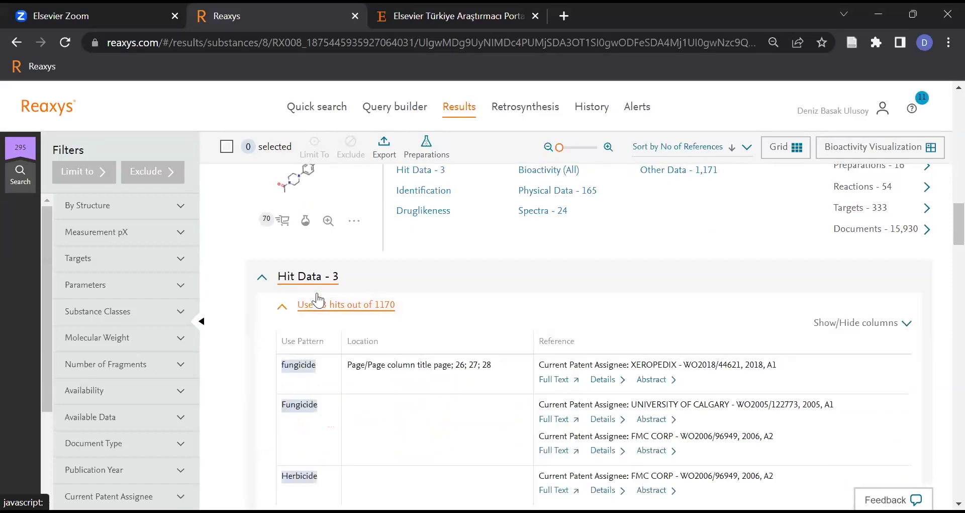
# - Expand the Use hit data of adenosine 5'-diphosphate and read how the herbicide terms occur in its use patterns
pyautogui.scroll(-2, 352, 322)
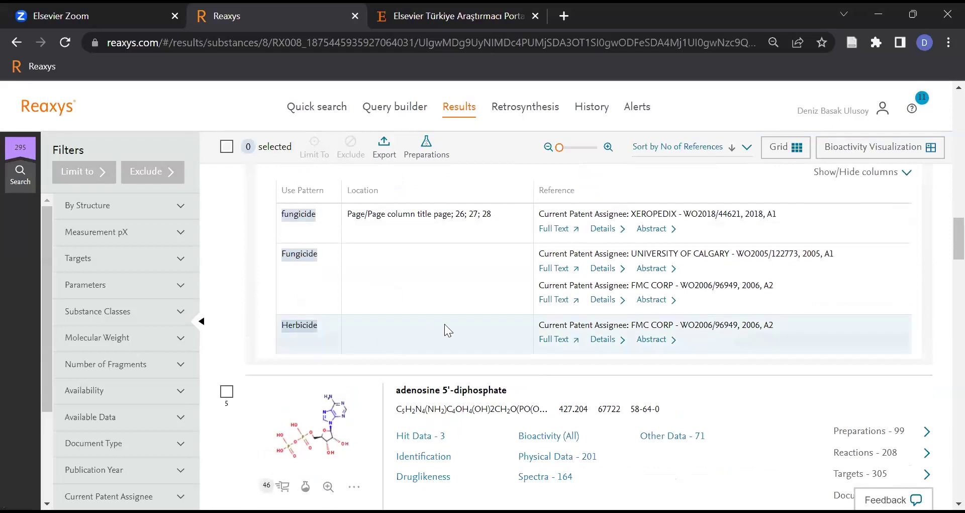
pyautogui.scroll(1, 442, 324)
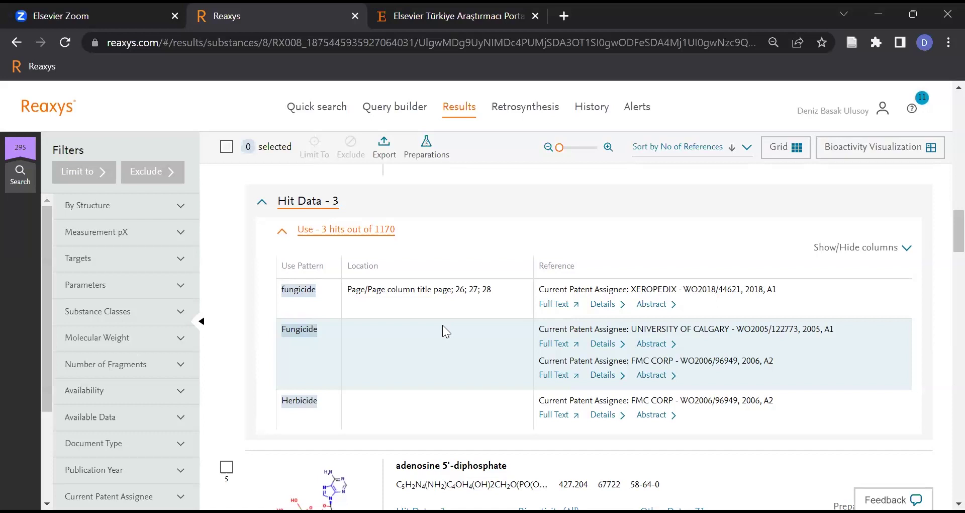
pyautogui.scroll(-5, 445, 331)
pyautogui.click(360, 344)
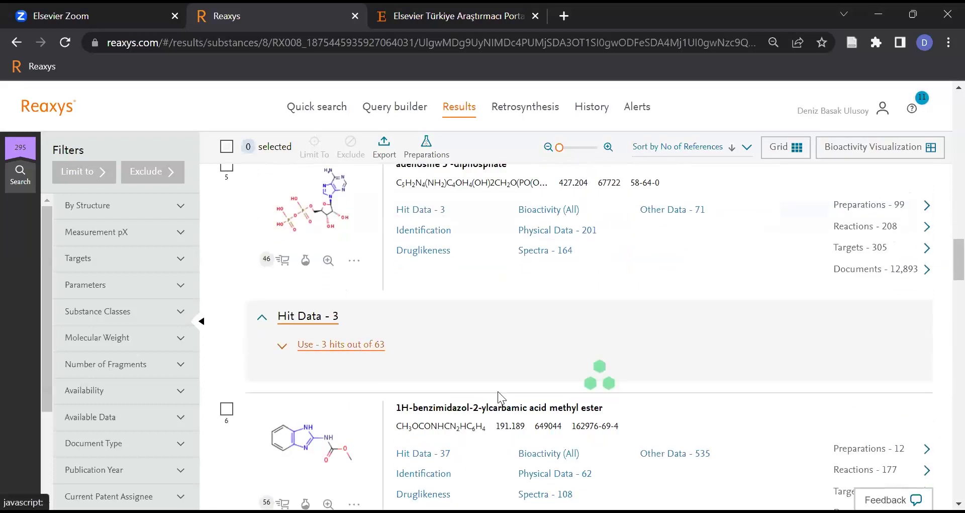
pyautogui.scroll(-3, 435, 374)
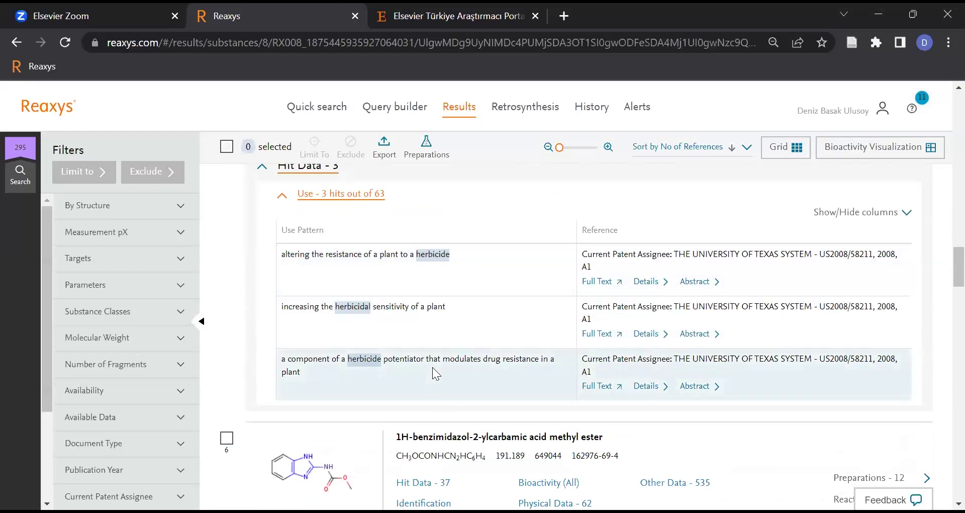
pyautogui.scroll(2, 517, 338)
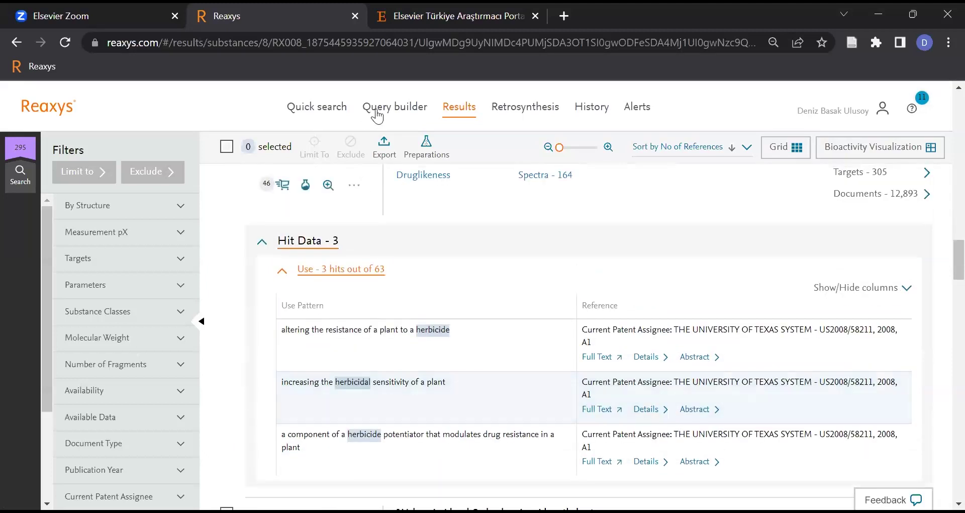
# - Return to the Query builder and append agri to the fertilizer;herbicid;fungicid;agrochemical use terms
pyautogui.click(394, 106)
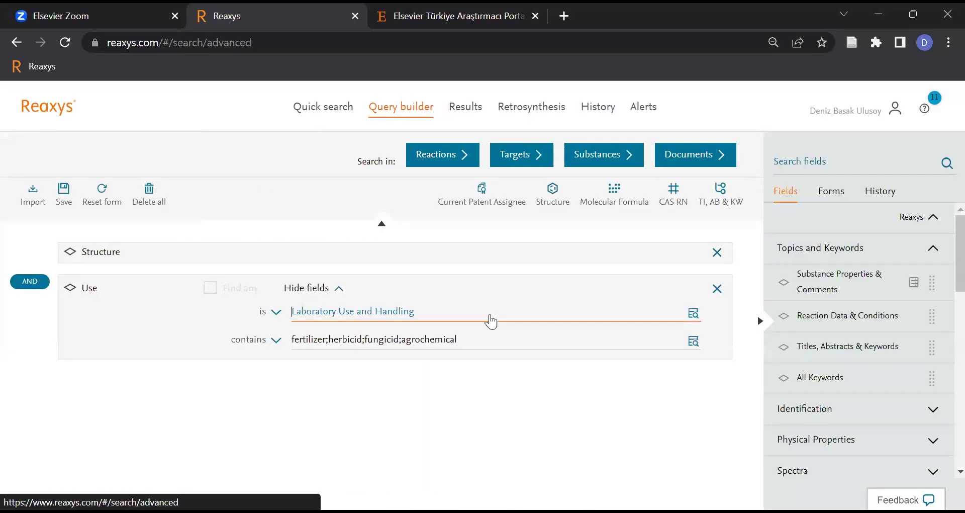
pyautogui.scroll(-1, 487, 319)
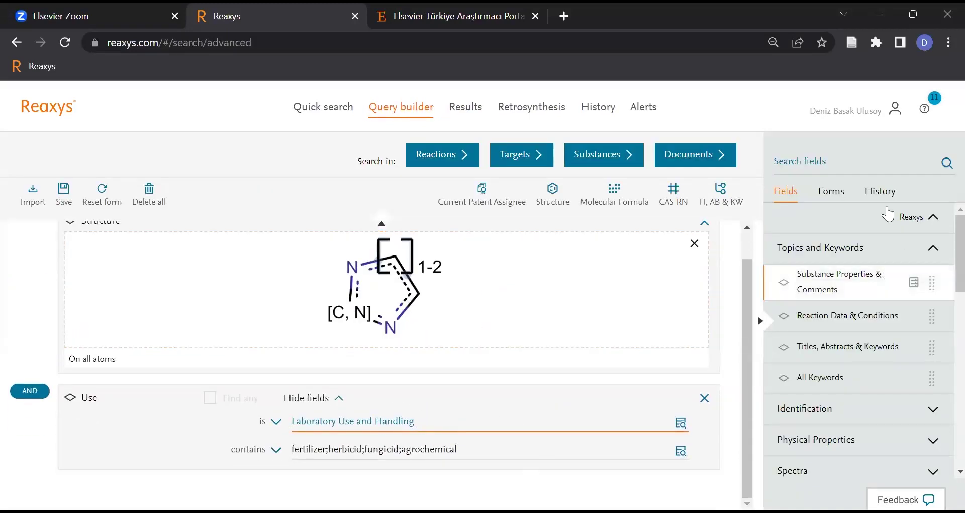
pyautogui.click(858, 161)
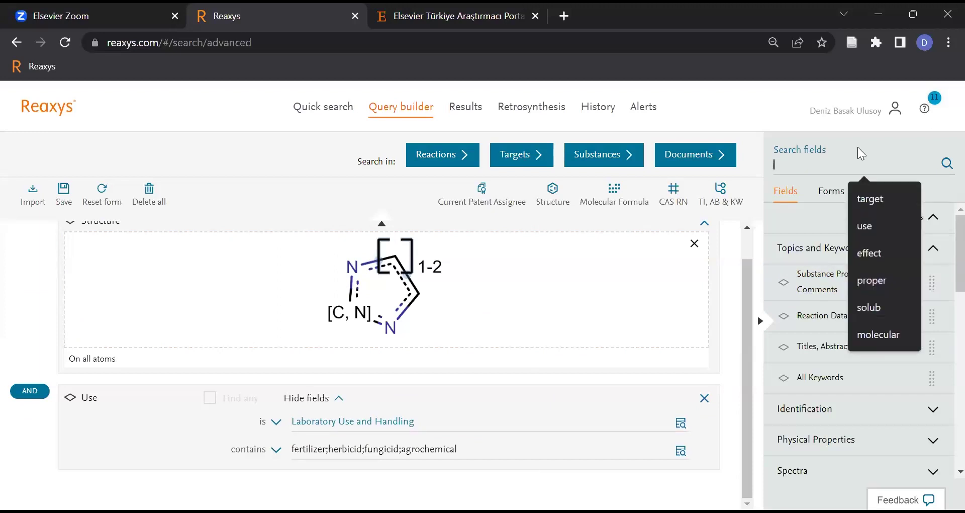
pyautogui.click(511, 452)
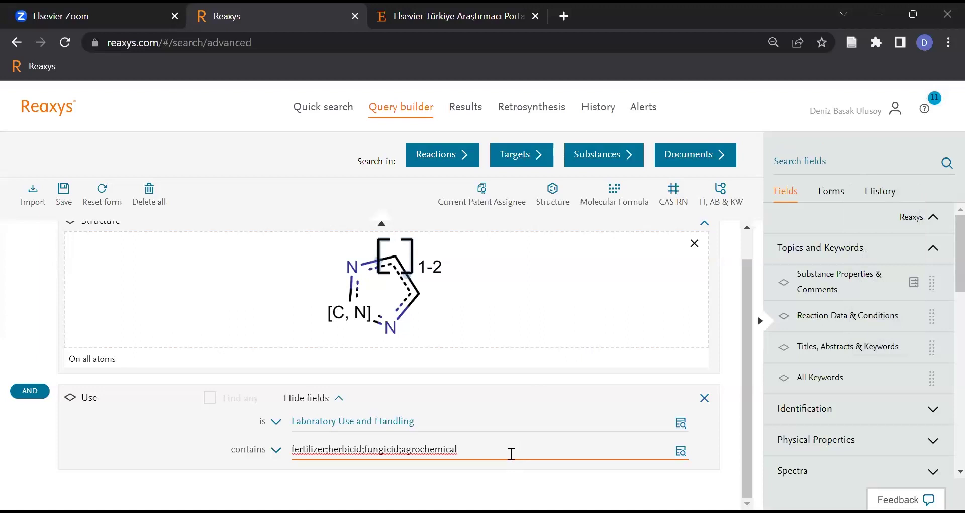
pyautogui.write(';agri')
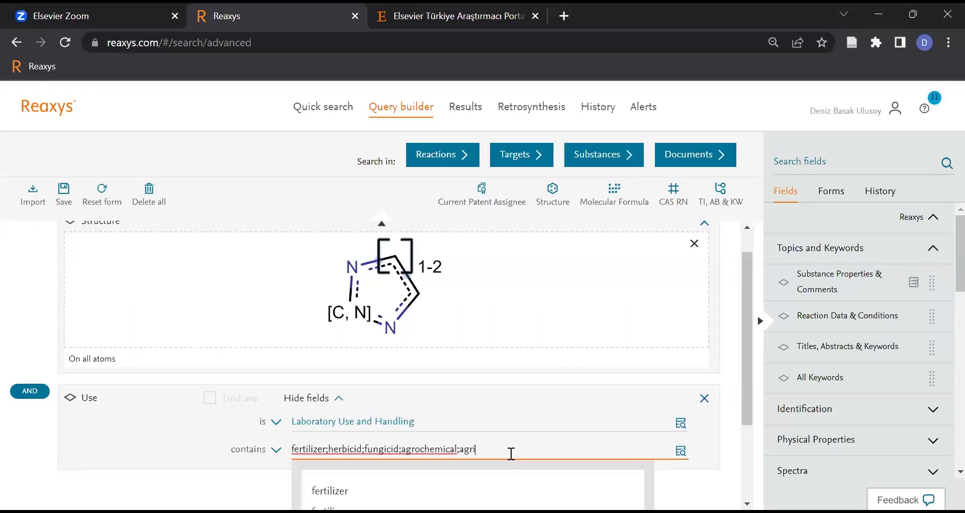
pyautogui.click(502, 466)
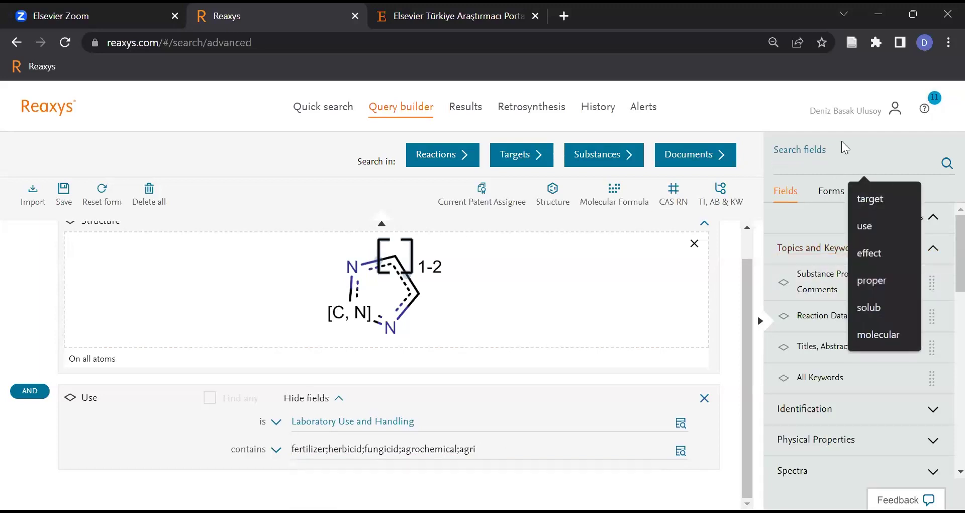
# - Add the Isolated from Natural Source, Concentration in the Environment, Biodegradation, Abiotic Degradation (Hydrolysis and Photolysis) and Stability in Soil fields to the query
pyautogui.click(781, 132)
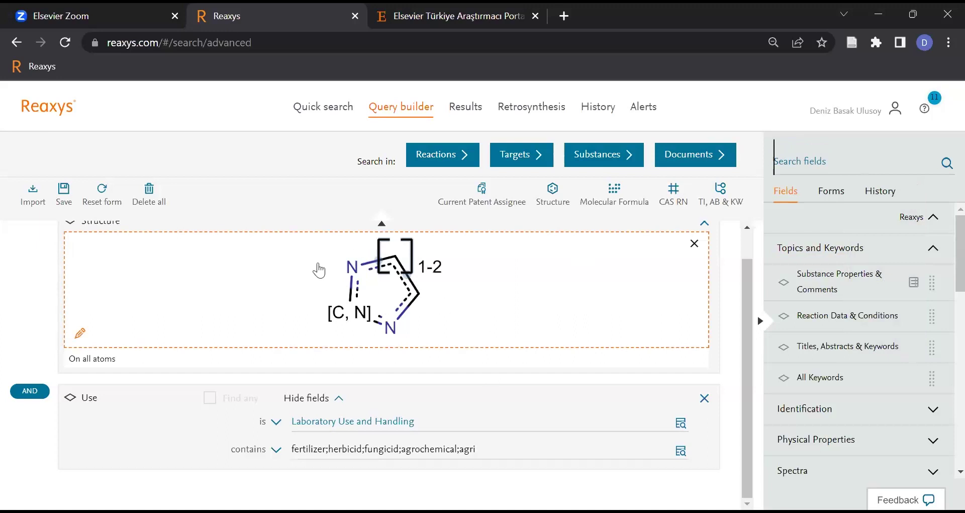
pyautogui.click(775, 159)
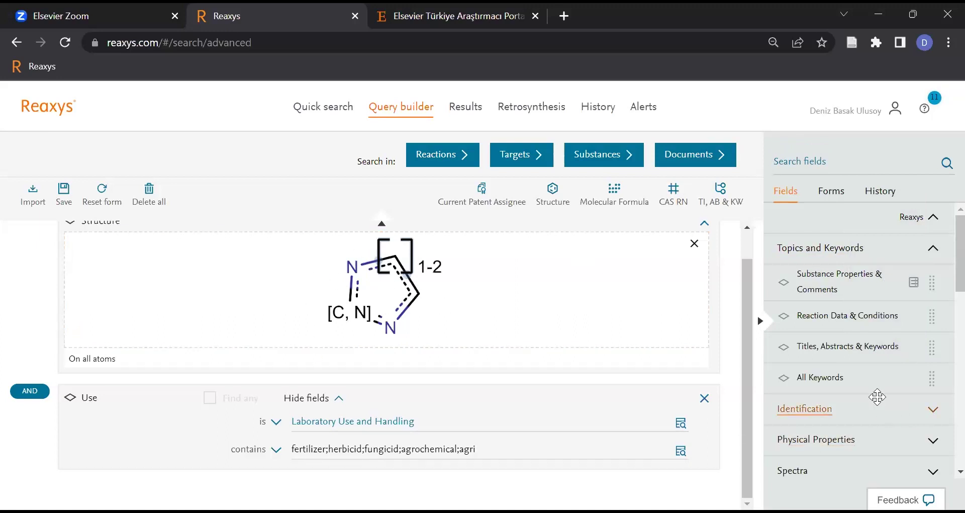
pyautogui.scroll(-10, 879, 410)
pyautogui.scroll(1, 878, 285)
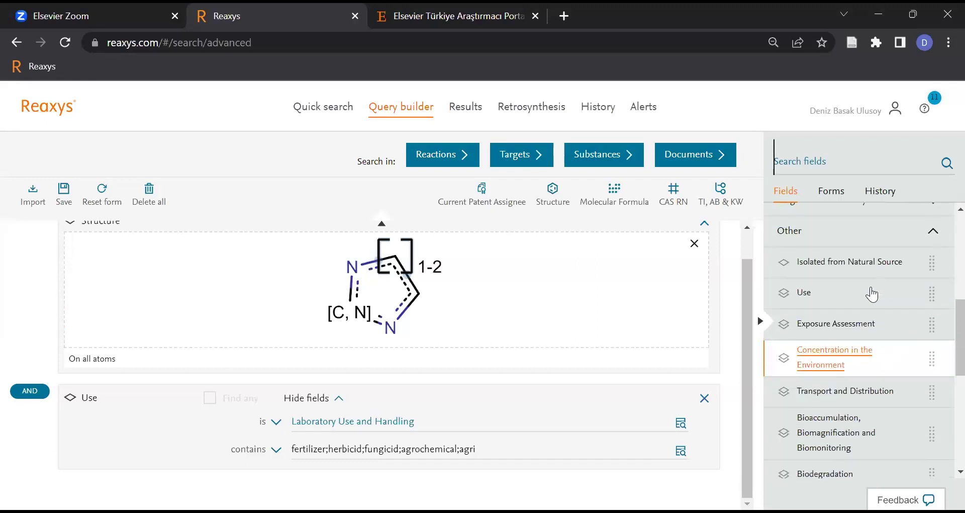
pyautogui.click(855, 263)
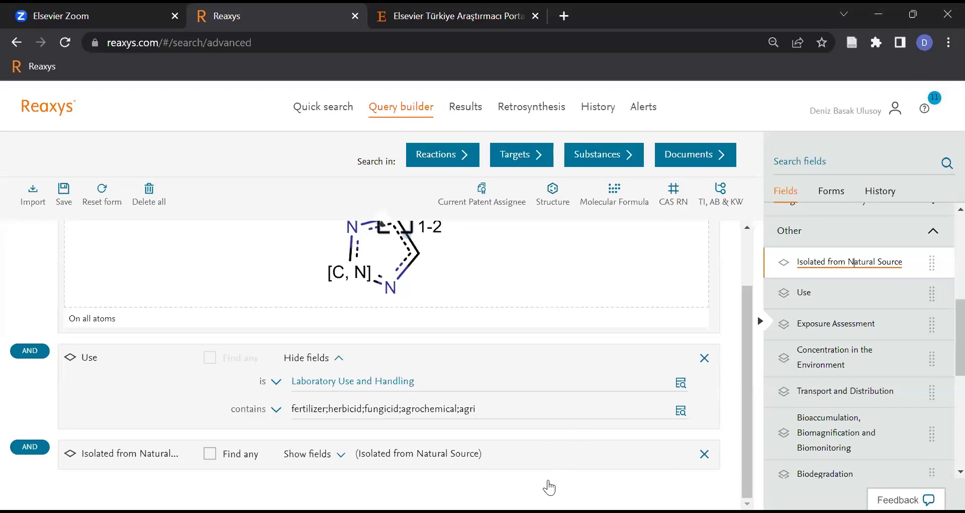
pyautogui.click(873, 366)
pyautogui.scroll(-3, 872, 367)
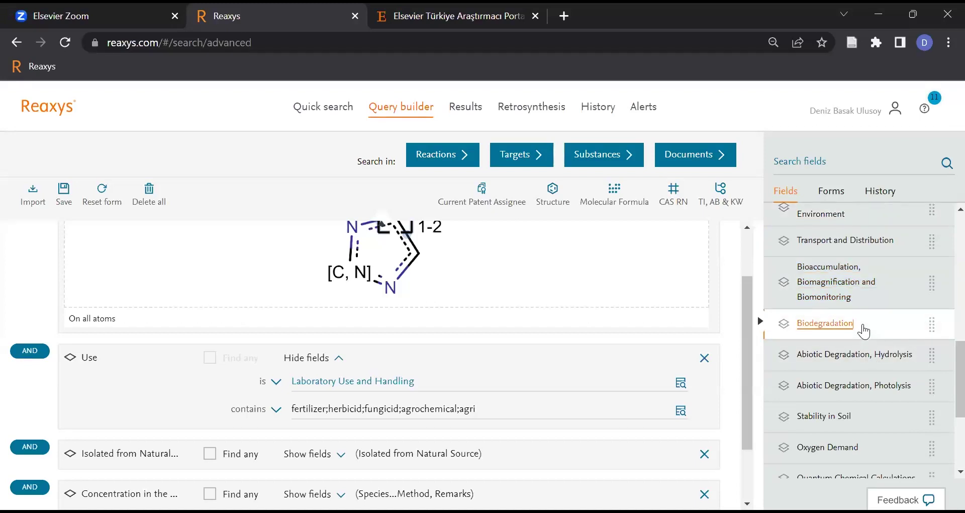
pyautogui.scroll(-2, 864, 331)
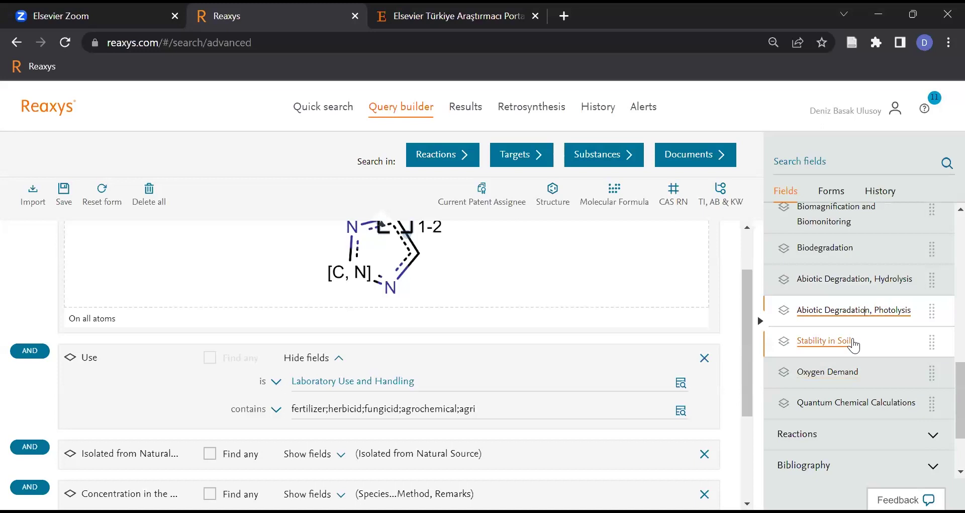
pyautogui.scroll(-4, 443, 422)
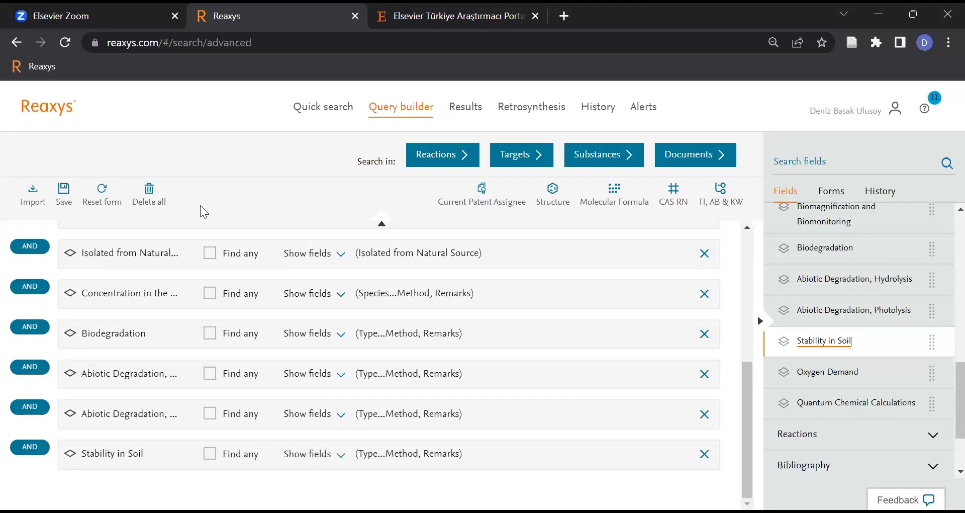
# - Group the Biodegradation, Isolated from Natural Source, Concentration in the Environment and two Abiotic Degradation conditions together
pyautogui.moveTo(143, 293)
pyautogui.mouseDown()
pyautogui.moveTo(120, 462)
pyautogui.moveTo(142, 336)
pyautogui.moveTo(155, 317)
pyautogui.moveTo(146, 298)
pyautogui.mouseUp()
pyautogui.moveTo(150, 258)
pyautogui.mouseDown()
pyautogui.moveTo(158, 302)
pyautogui.moveTo(142, 486)
pyautogui.moveTo(177, 347)
pyautogui.mouseUp()
pyautogui.moveTo(165, 418); pyautogui.dragTo(166, 392)
pyautogui.moveTo(155, 454); pyautogui.dragTo(168, 370)
pyautogui.moveTo(189, 437)
pyautogui.mouseDown()
pyautogui.moveTo(176, 446)
pyautogui.moveTo(176, 392)
pyautogui.moveTo(171, 411)
pyautogui.moveTo(144, 420)
pyautogui.moveTo(242, 392)
pyautogui.mouseUp()
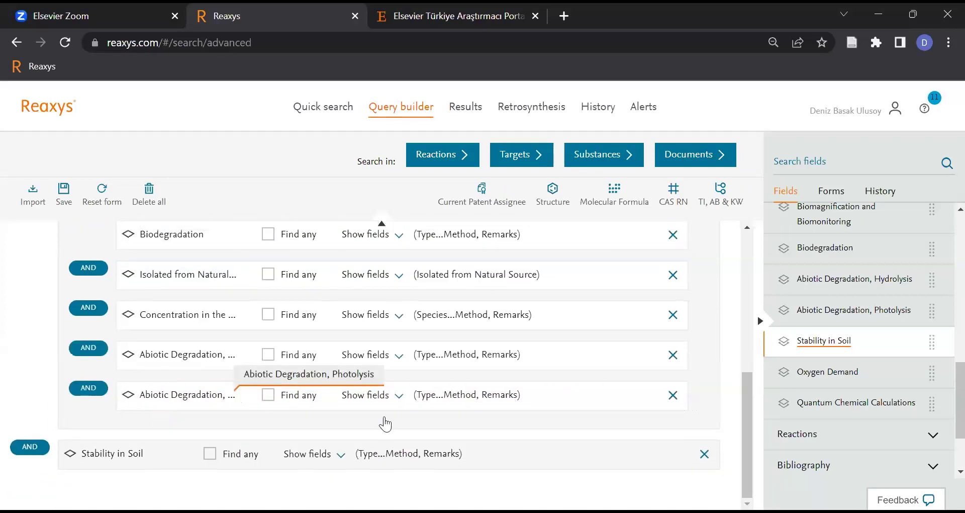
# - Enable Find any for all five conditions inside the new group
pyautogui.scroll(1, 283, 390)
pyautogui.click(268, 310)
pyautogui.click(268, 350)
pyautogui.click(268, 390)
pyautogui.click(268, 430)
pyautogui.click(268, 470)
# - Change the operators between the five grouped conditions to OR
pyautogui.click(89, 343)
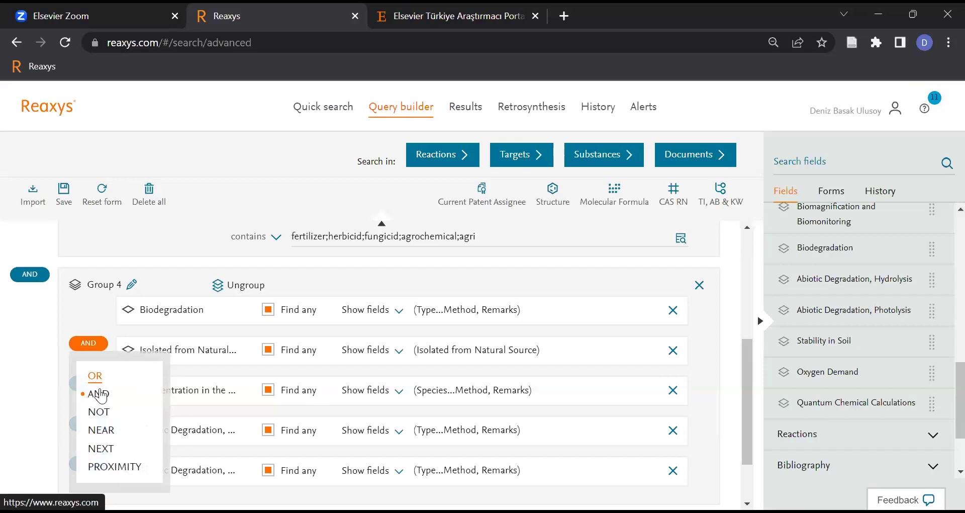
pyautogui.click(95, 378)
pyautogui.click(89, 384)
pyautogui.click(94, 418)
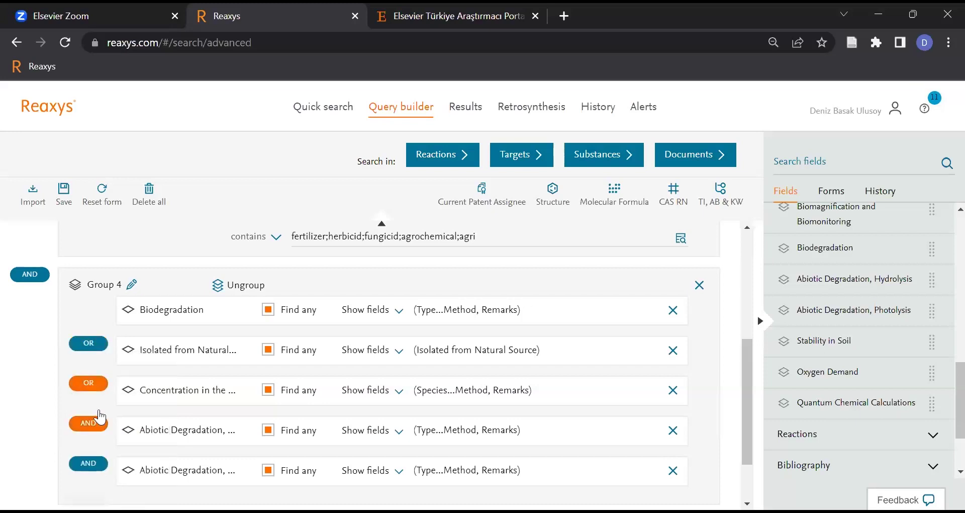
pyautogui.click(88, 423)
pyautogui.click(95, 457)
pyautogui.click(100, 467)
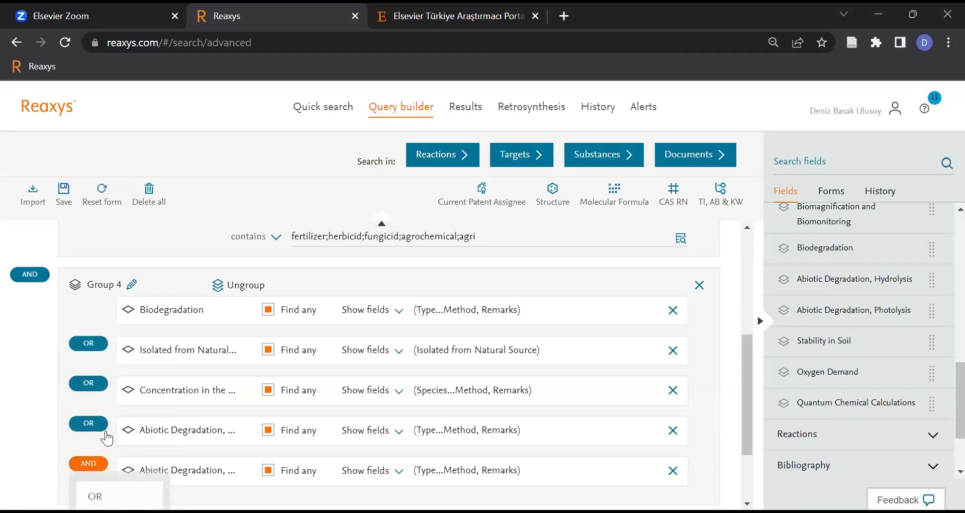
pyautogui.click(95, 496)
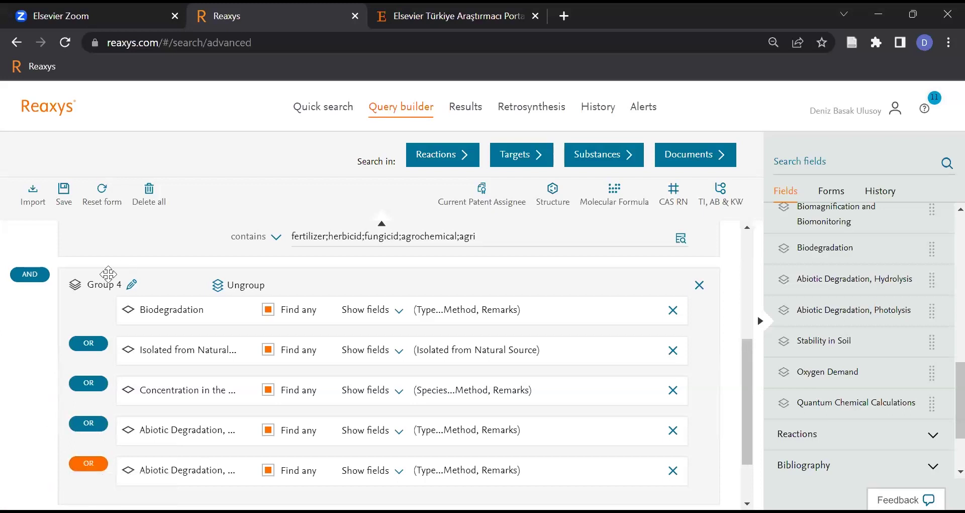
# - Move the Stability in Soil condition into the group, link it with OR and review the grouped conditions
pyautogui.scroll(-2, 108, 275)
pyautogui.moveTo(164, 460)
pyautogui.mouseDown()
pyautogui.moveTo(188, 425)
pyautogui.moveTo(175, 438)
pyautogui.mouseUp()
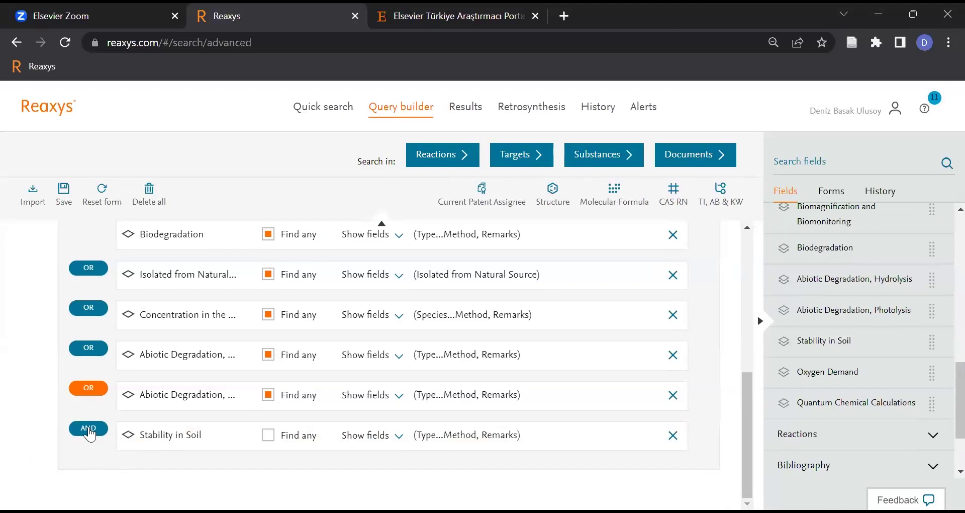
pyautogui.click(90, 428)
pyautogui.click(86, 459)
pyautogui.scroll(6, 668, 463)
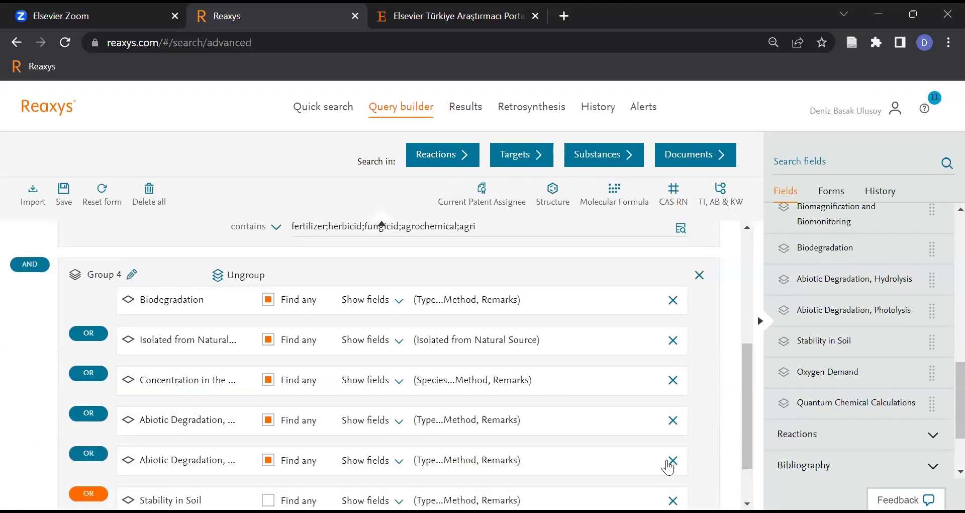
pyautogui.scroll(-6, 451, 345)
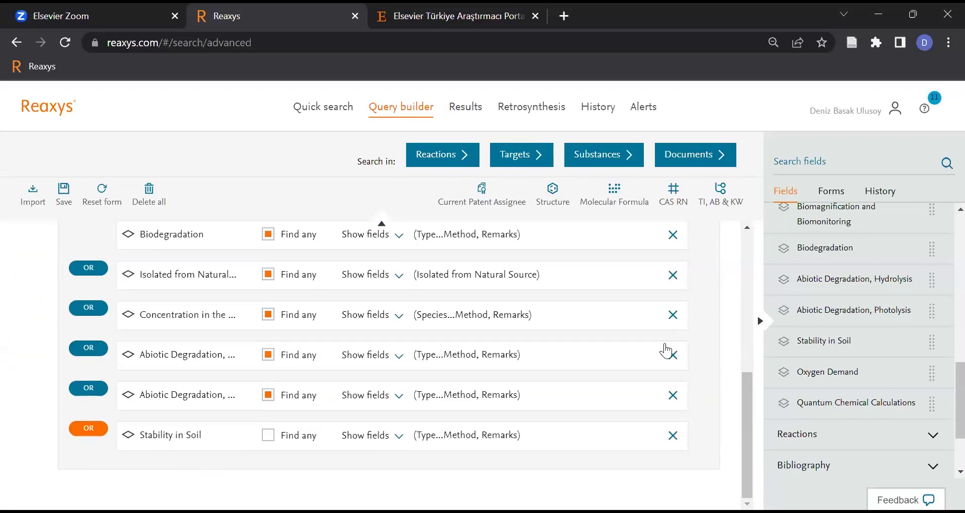
# - Run the query as a Substances search and view the first substance's Biodegradation hit data, collapsing it again
pyautogui.click(598, 159)
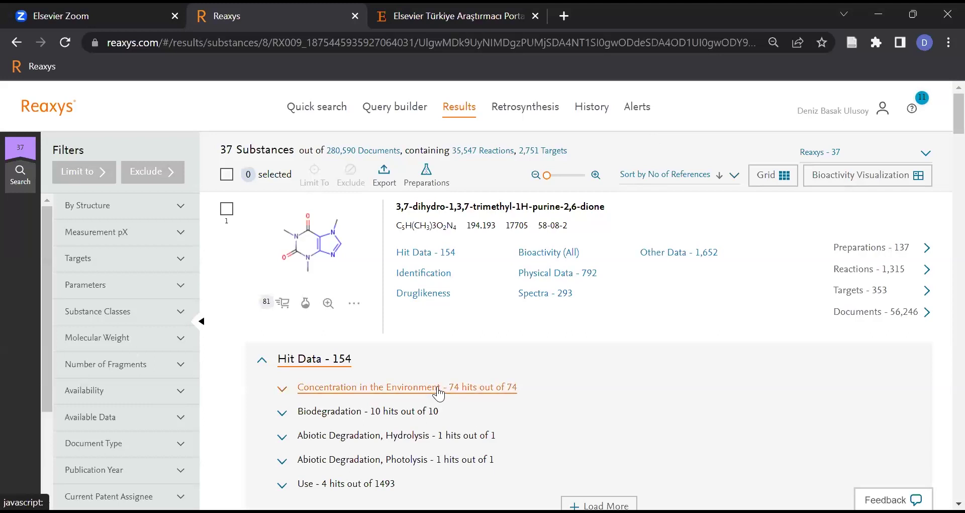
pyautogui.scroll(-2, 438, 393)
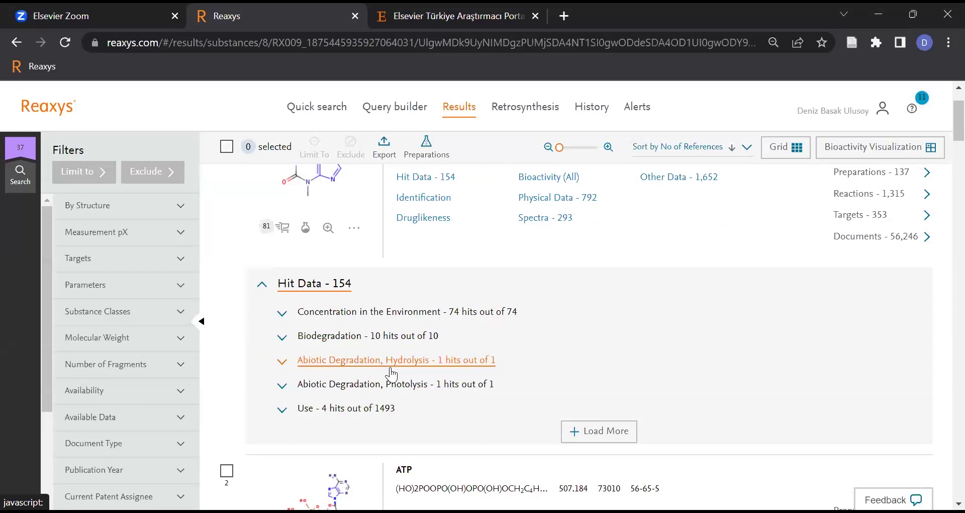
pyautogui.click(396, 343)
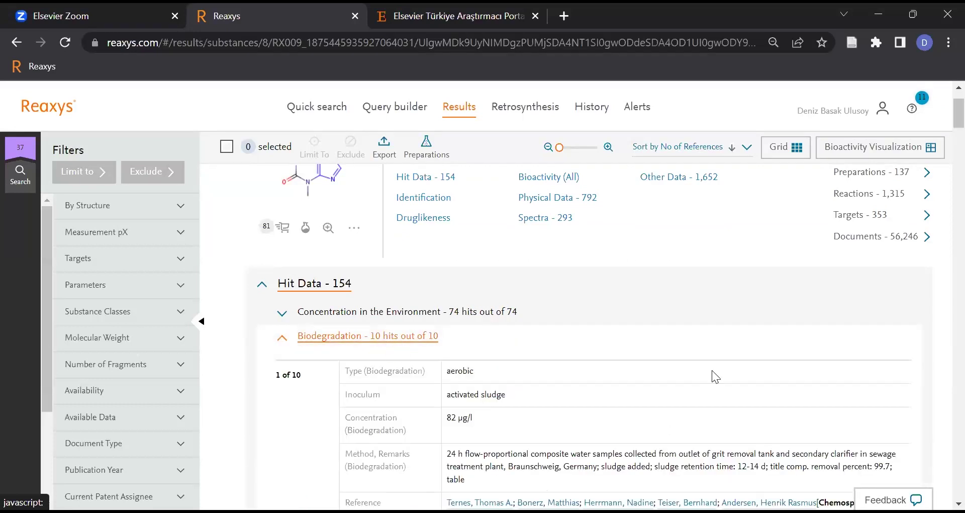
pyautogui.scroll(-2, 673, 357)
pyautogui.click(385, 261)
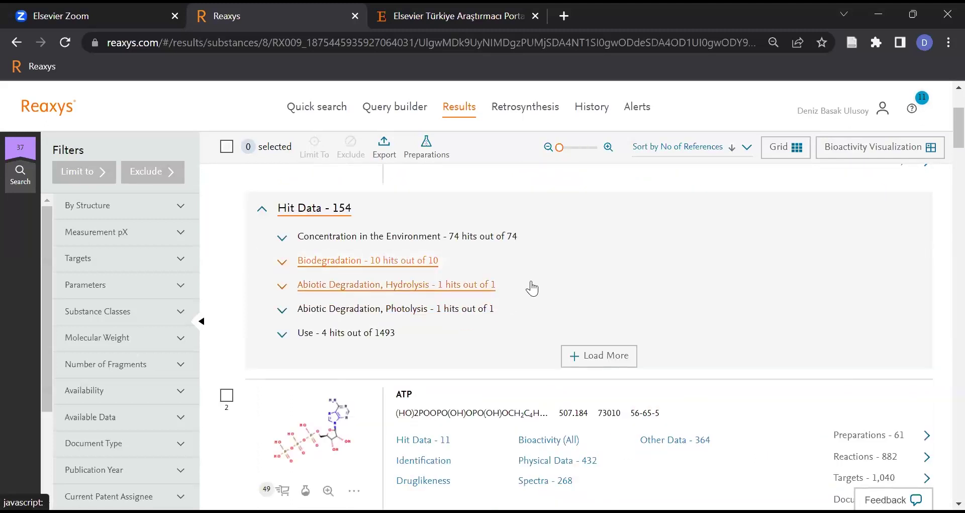
# - Examine which environmental, natural source and use hit categories are listed for the following substances, including ATP, 1H-imidazole and metronidazole
pyautogui.scroll(-2, 533, 288)
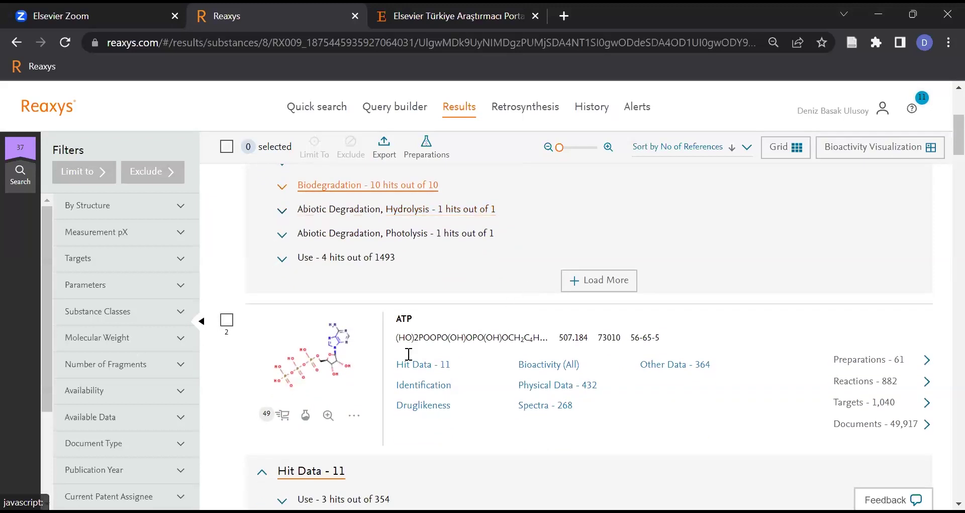
pyautogui.scroll(-3, 421, 372)
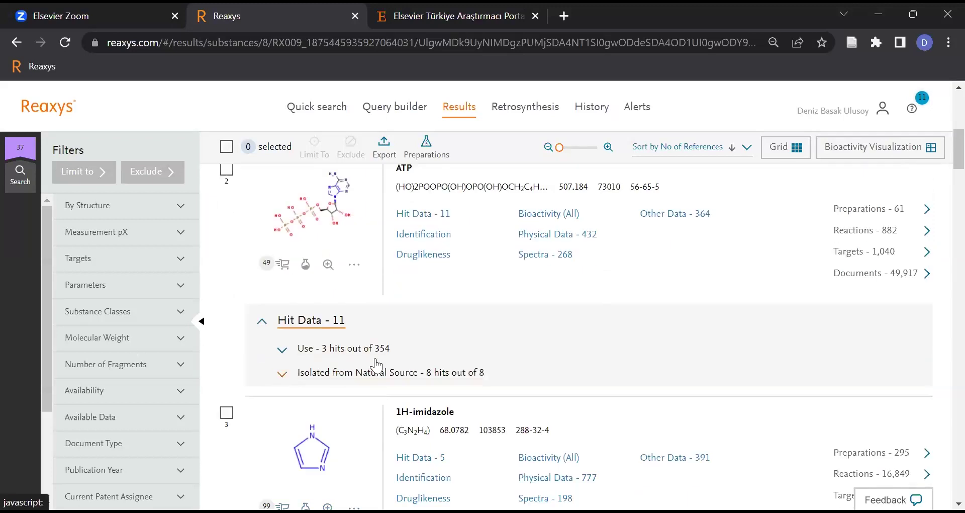
pyautogui.scroll(-4, 422, 397)
pyautogui.scroll(-2, 422, 397)
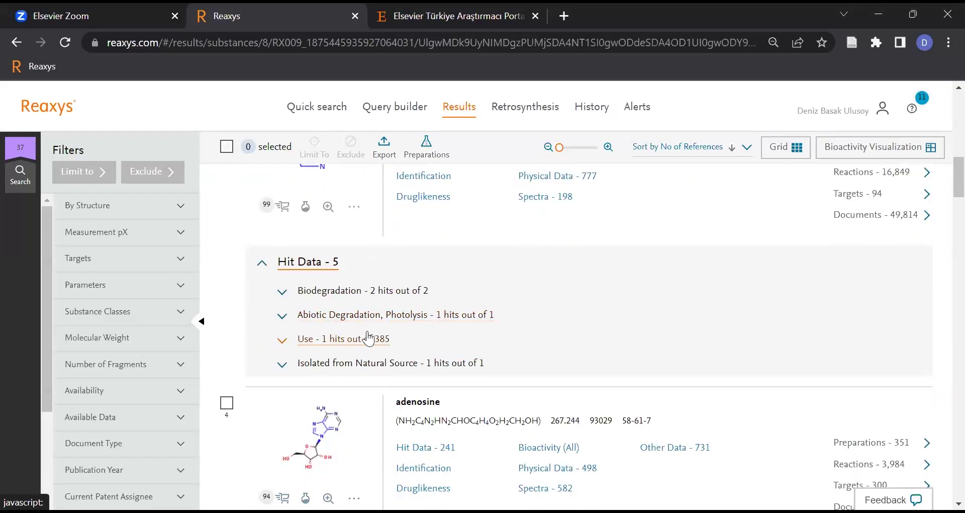
pyautogui.scroll(-5, 322, 338)
pyautogui.scroll(-4, 387, 327)
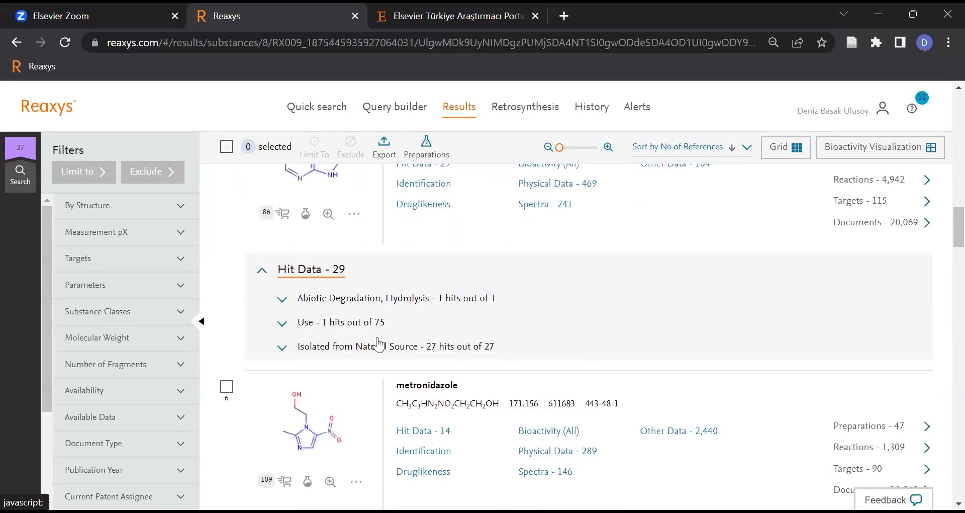
pyautogui.scroll(4, 394, 362)
pyautogui.scroll(15, 409, 364)
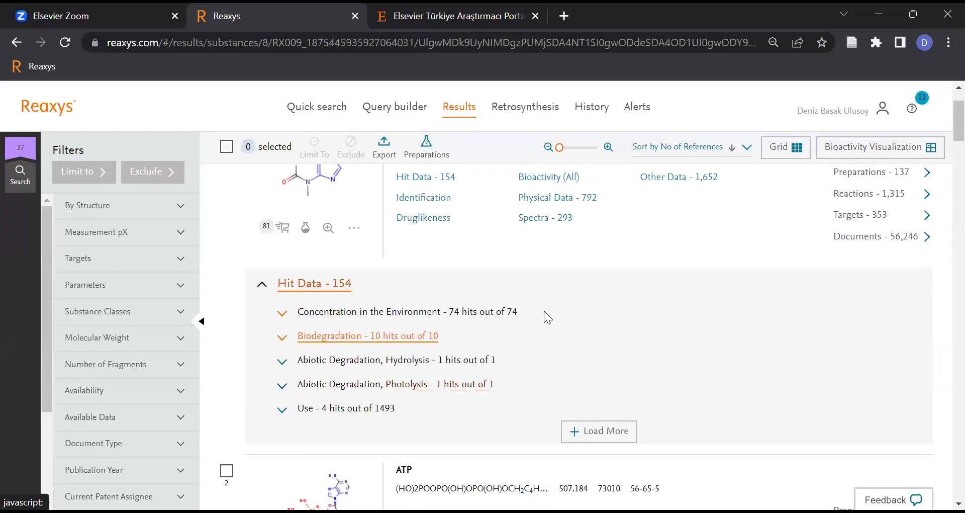
# - Return to the query builder and remove the Structure condition, the Use condition and the group of environmental conditions
pyautogui.scroll(2, 545, 317)
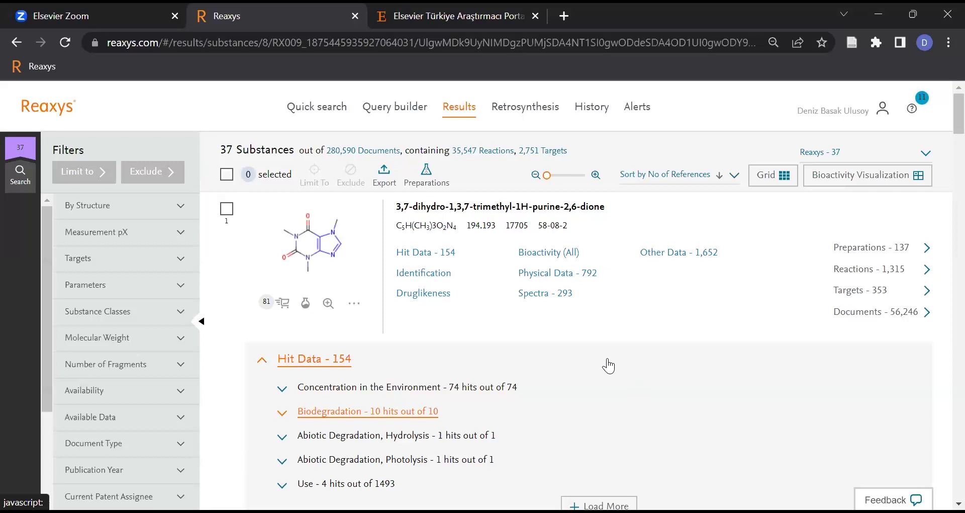
pyautogui.click(395, 107)
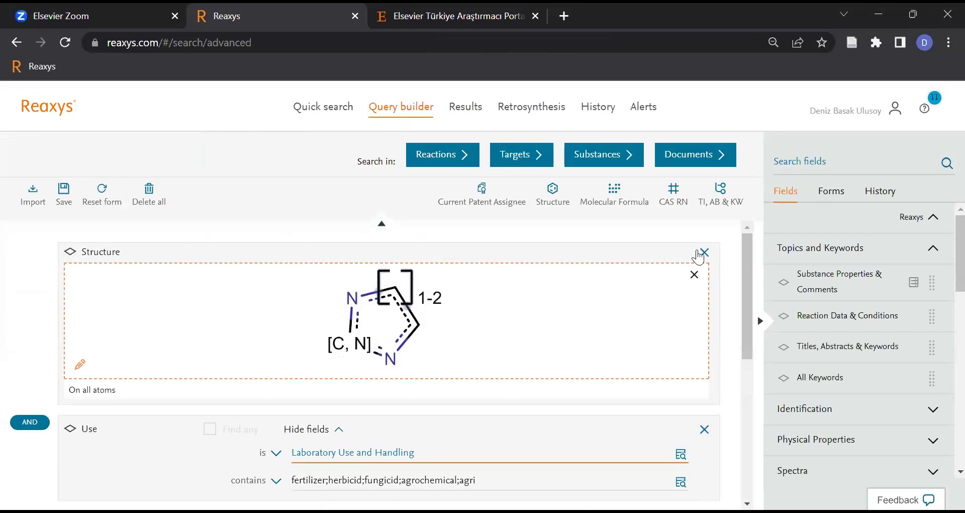
pyautogui.scroll(-2, 637, 291)
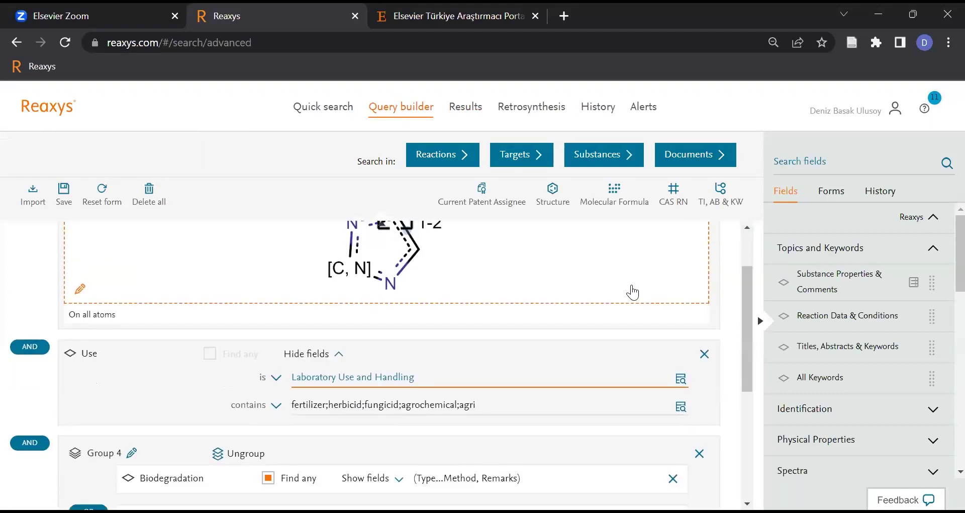
pyautogui.scroll(2, 674, 272)
pyautogui.click(704, 252)
pyautogui.click(703, 255)
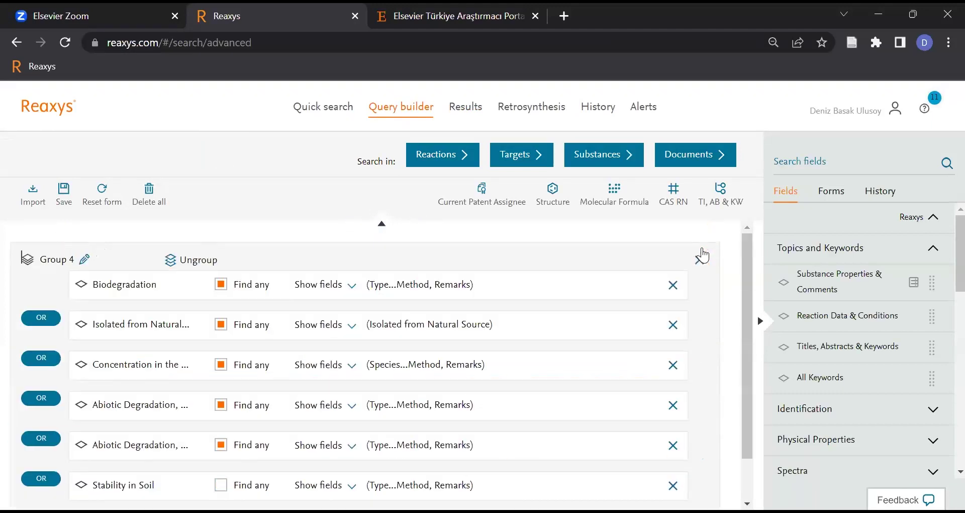
pyautogui.click(699, 260)
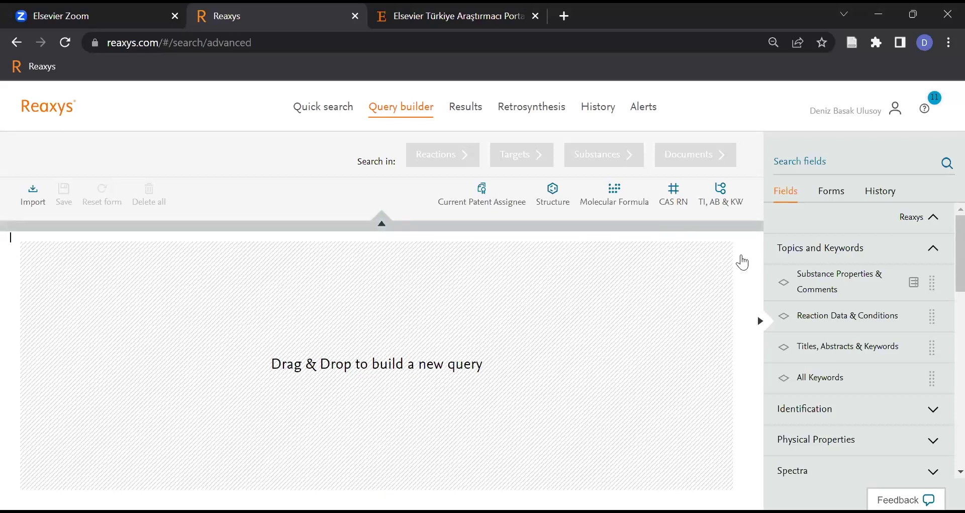
# - Add three Titles, Abstracts & Keywords conditions to the empty query
pyautogui.click(729, 191)
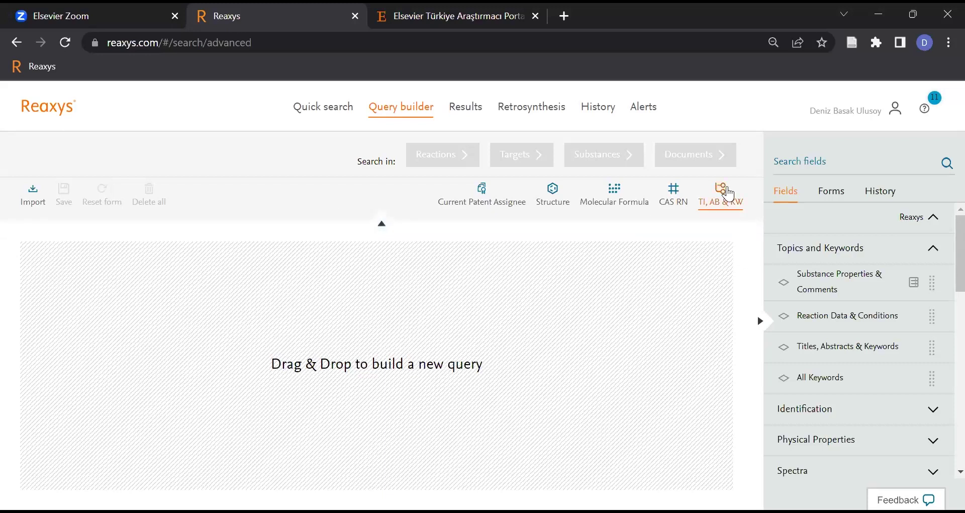
pyautogui.click(729, 192)
pyautogui.click(729, 193)
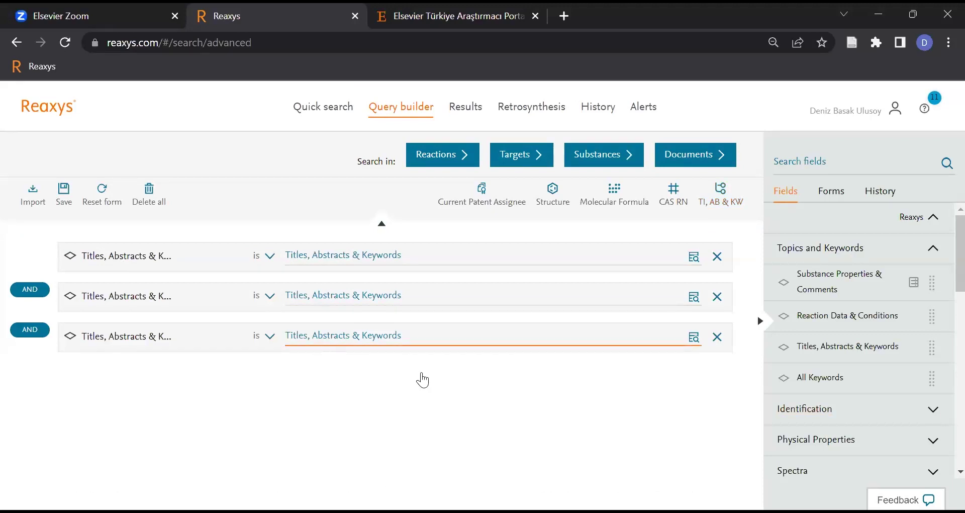
# - Fill the first two Titles, Abstracts & Keywords conditions with food and the third with packaging
pyautogui.click(418, 263)
pyautogui.write('food')
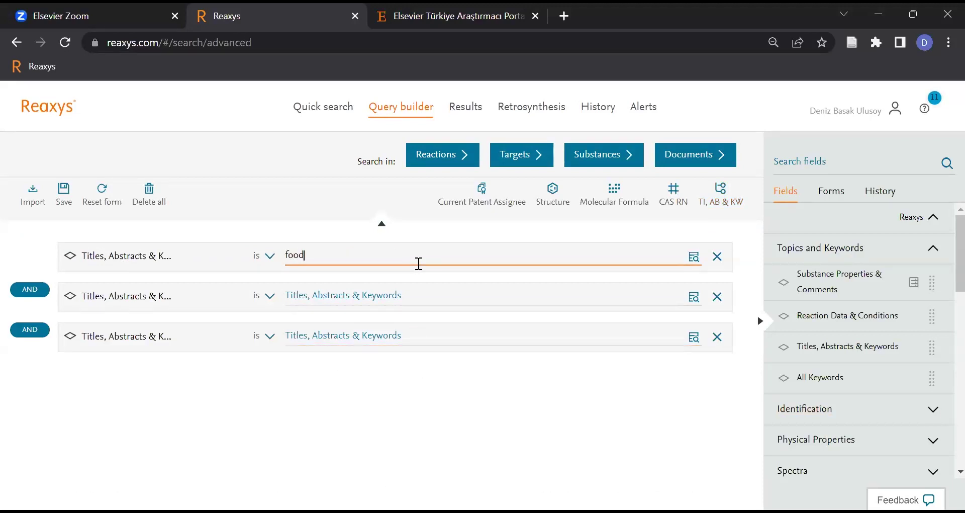
pyautogui.click(542, 340)
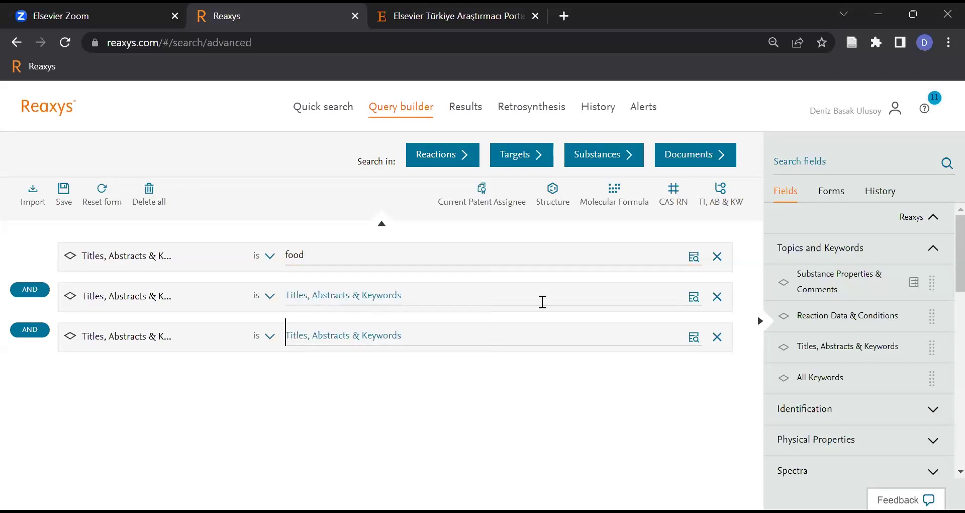
pyautogui.click(538, 296)
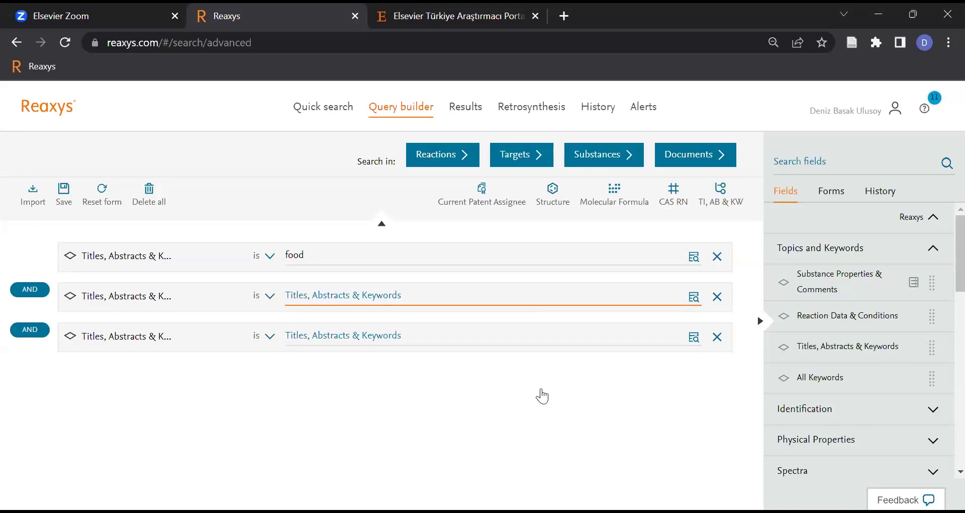
pyautogui.write('food')
pyautogui.click(575, 337)
pyautogui.write('packaging')
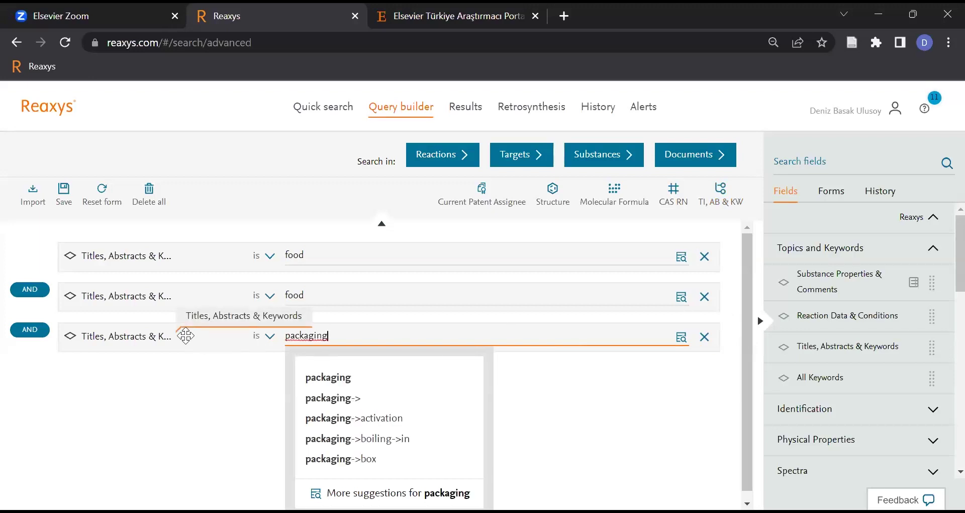
# - Group the second food condition with the packaging condition and link them with the NEXT operator at distance 3
pyautogui.moveTo(186, 334); pyautogui.dragTo(201, 304)
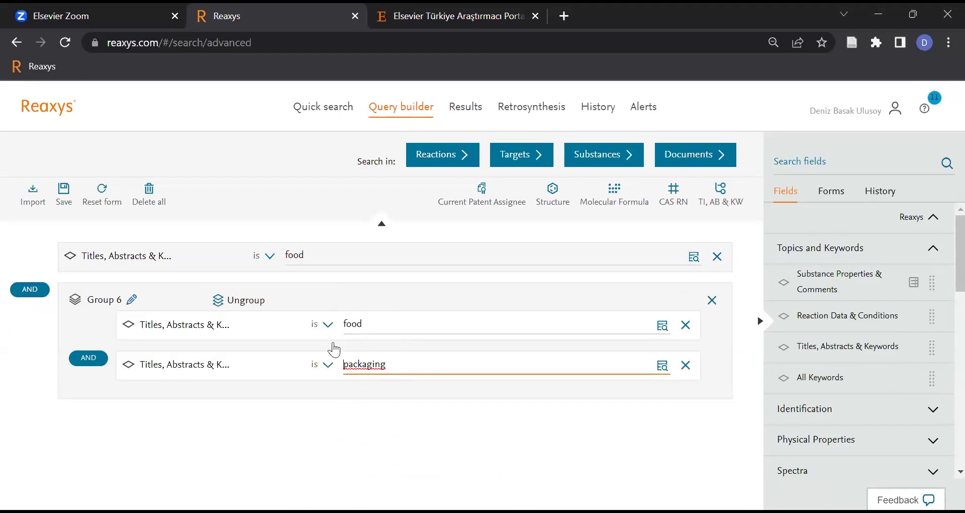
pyautogui.click(90, 367)
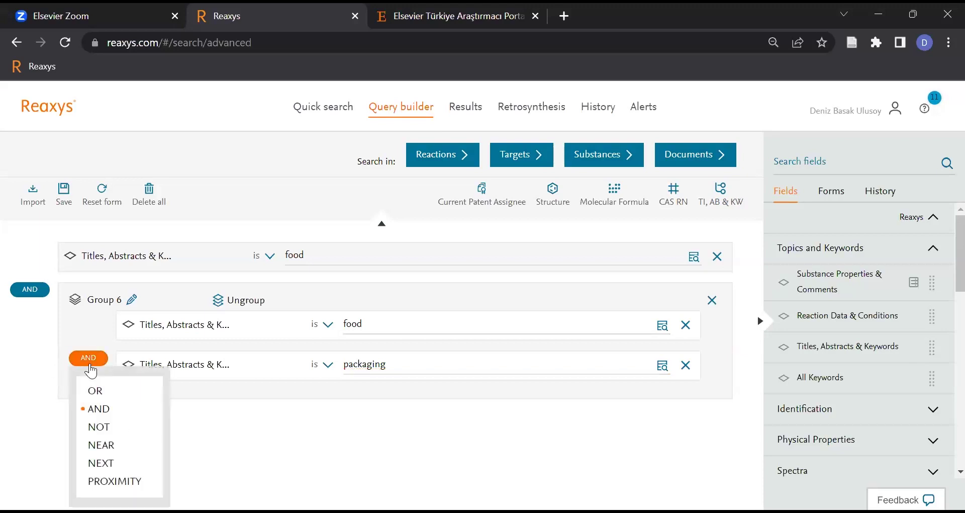
pyautogui.click(107, 463)
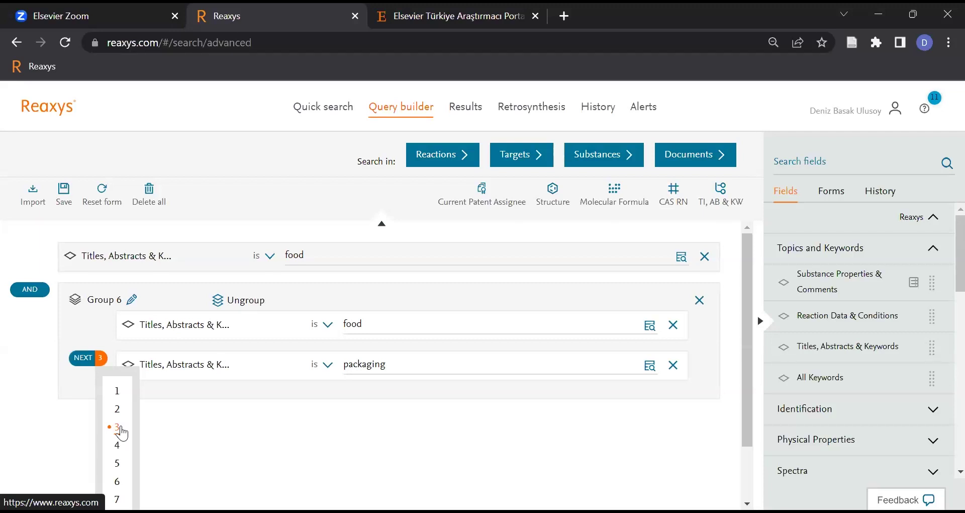
pyautogui.click(100, 361)
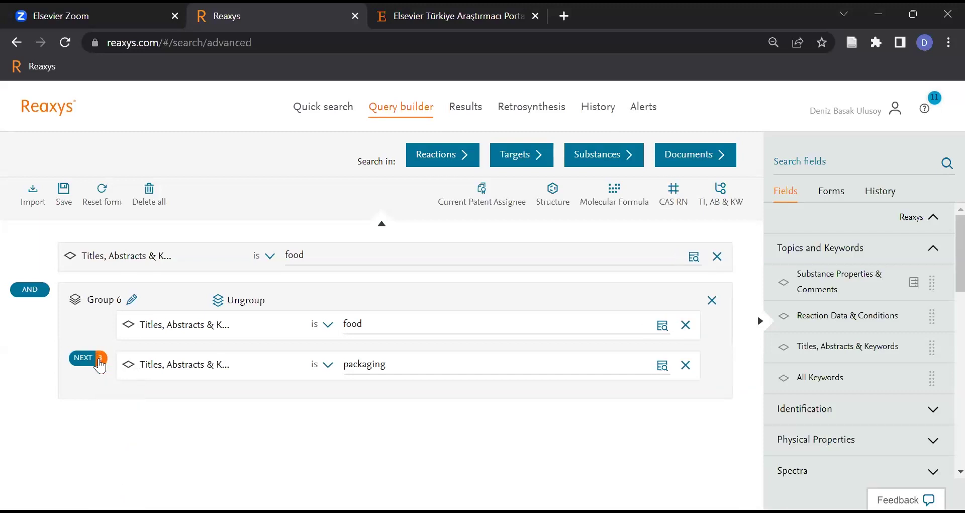
pyautogui.click(100, 361)
pyautogui.click(82, 358)
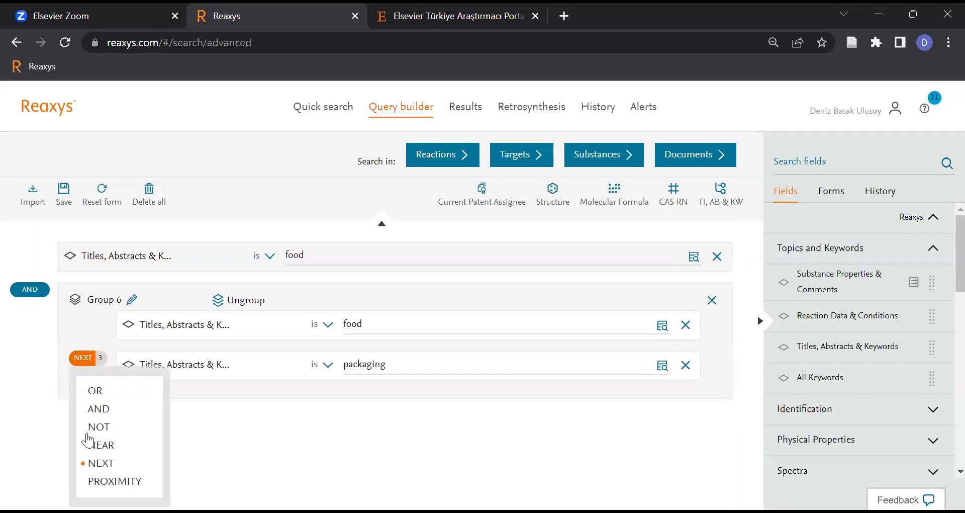
pyautogui.click(84, 360)
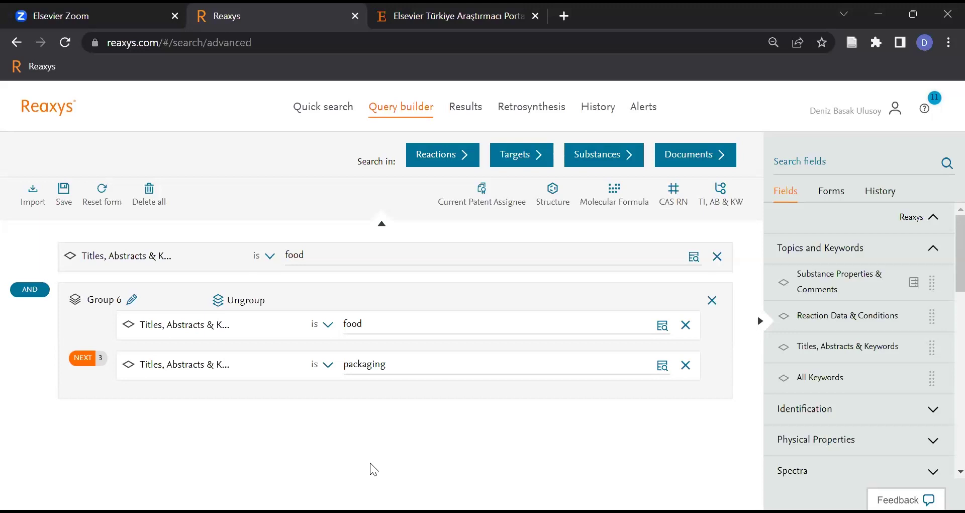
# - Run the query as a Documents search and sort the results by relevance
pyautogui.click(689, 171)
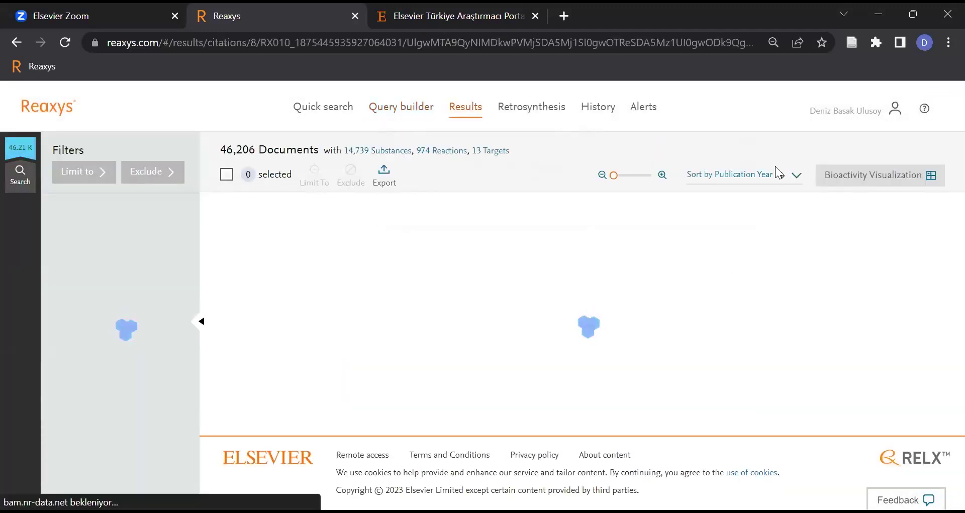
pyautogui.click(713, 174)
pyautogui.click(683, 240)
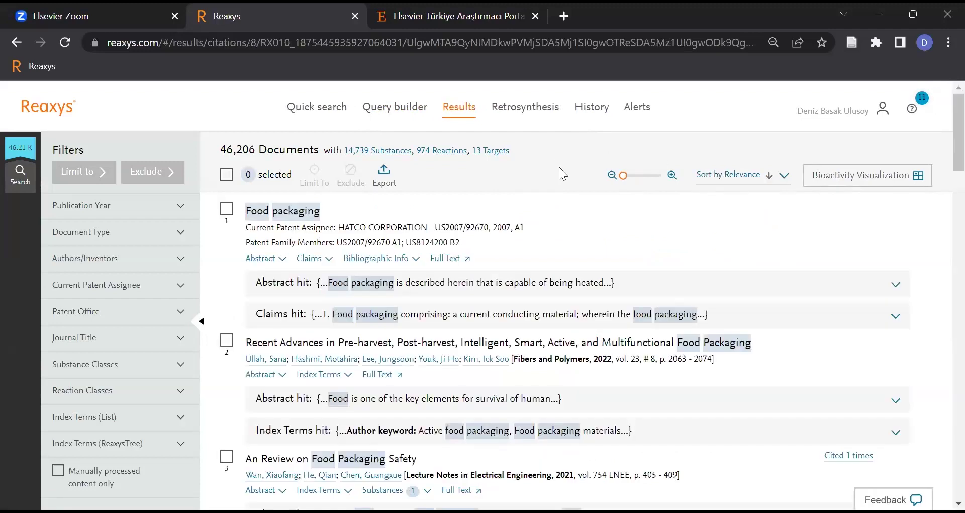
# - Limit the document results to the article document type
pyautogui.scroll(-3, 114, 199)
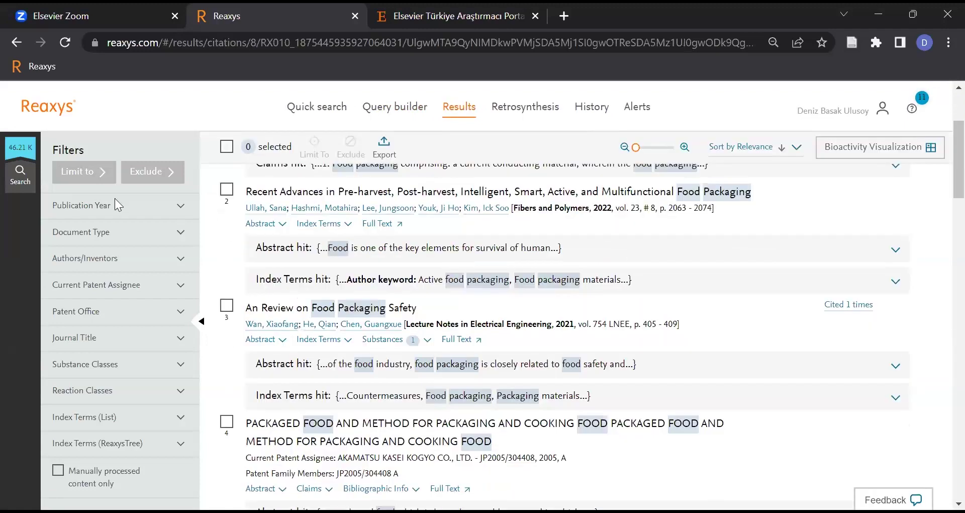
pyautogui.click(136, 236)
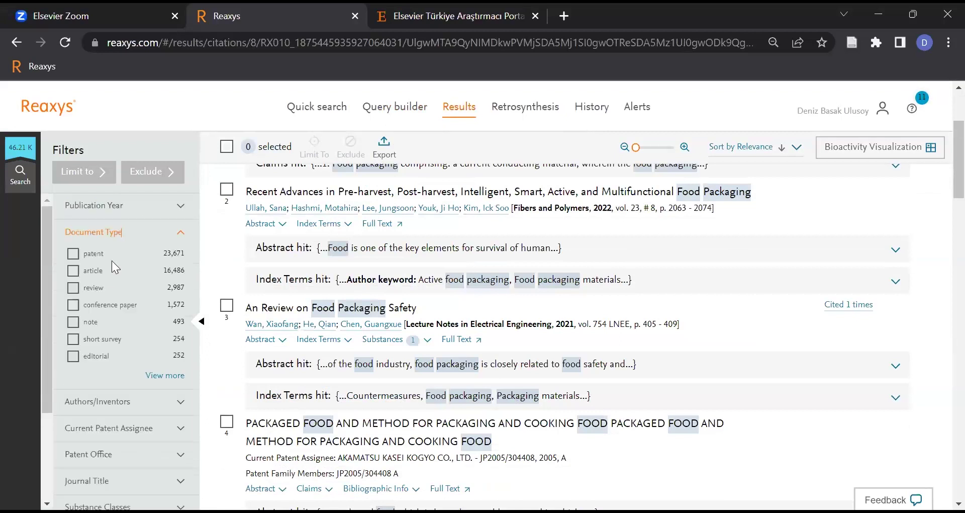
pyautogui.click(86, 270)
pyautogui.click(132, 180)
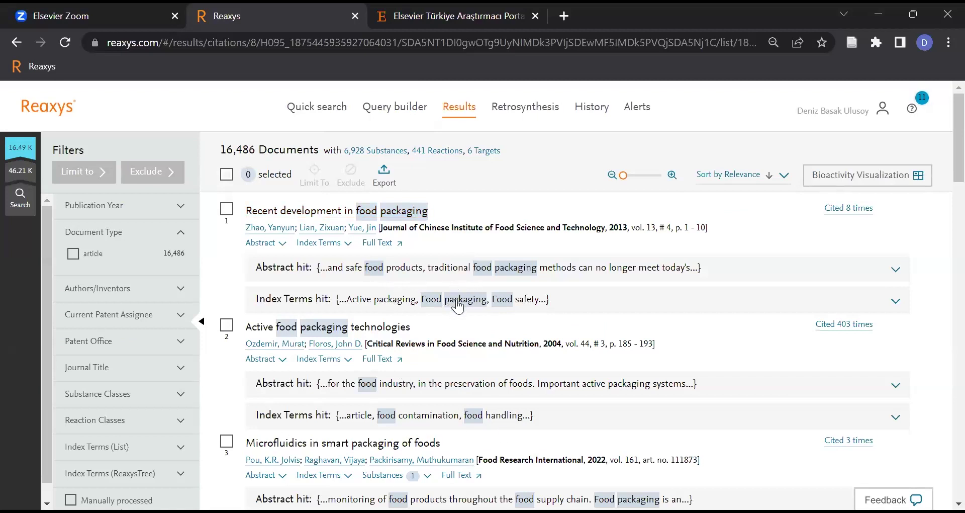
# - Examine the food packaging articles and their highlighted hits, expanding the index terms of the article on food freshness and 'smart' packaging
pyautogui.scroll(-6, 458, 303)
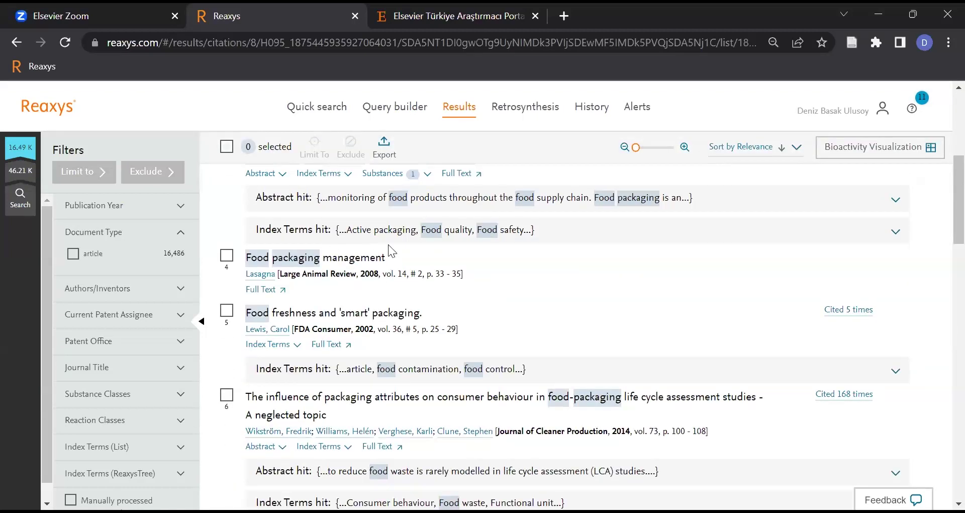
pyautogui.click(437, 295)
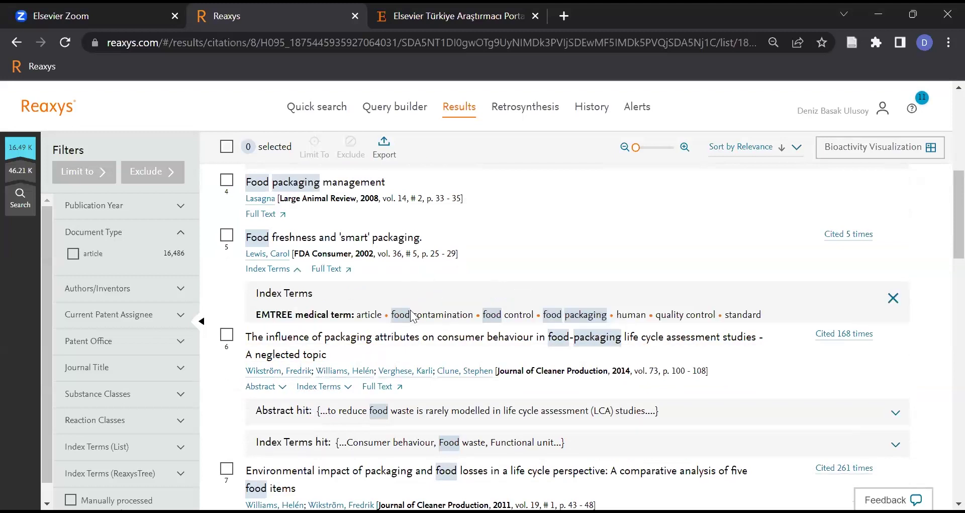
pyautogui.scroll(-9, 380, 308)
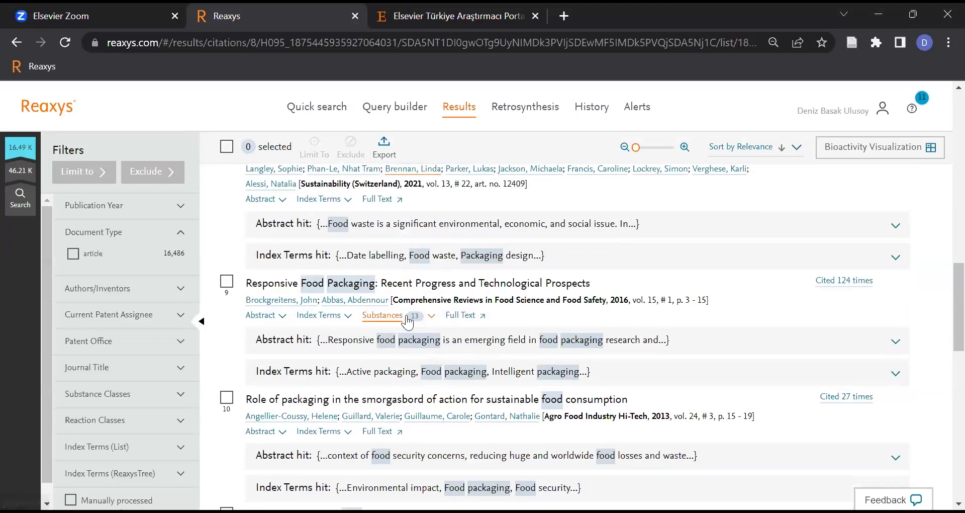
pyautogui.scroll(3, 387, 291)
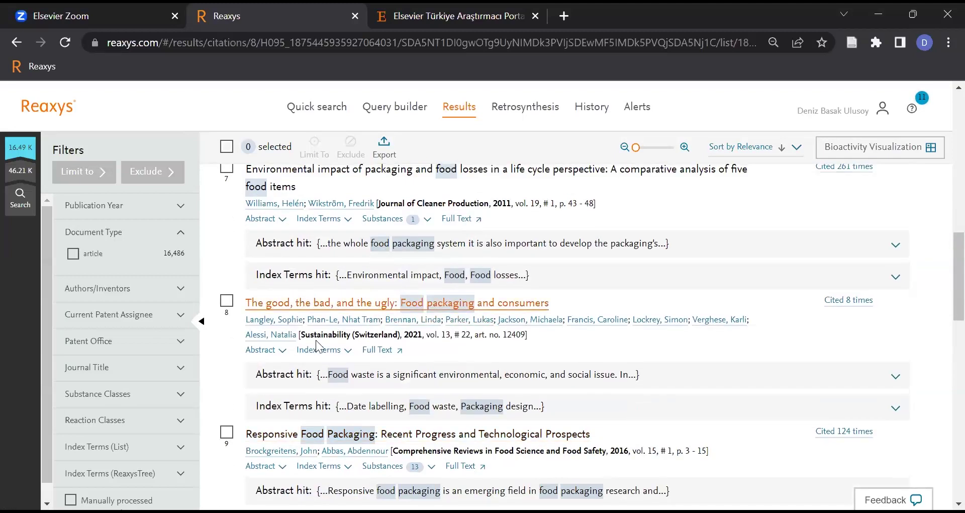
pyautogui.scroll(-3, 325, 314)
pyautogui.scroll(-3, 326, 314)
pyautogui.scroll(-3, 459, 362)
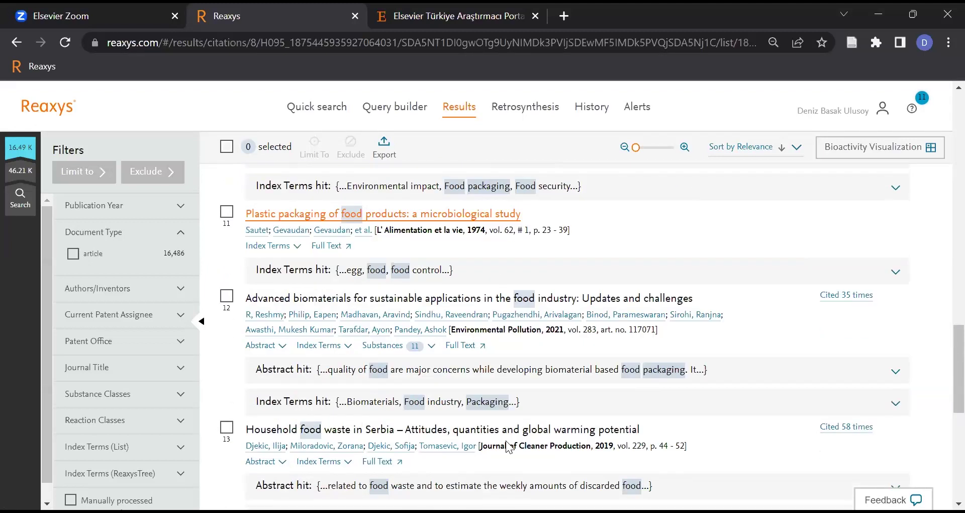
pyautogui.scroll(-9, 512, 437)
pyautogui.scroll(20, 512, 436)
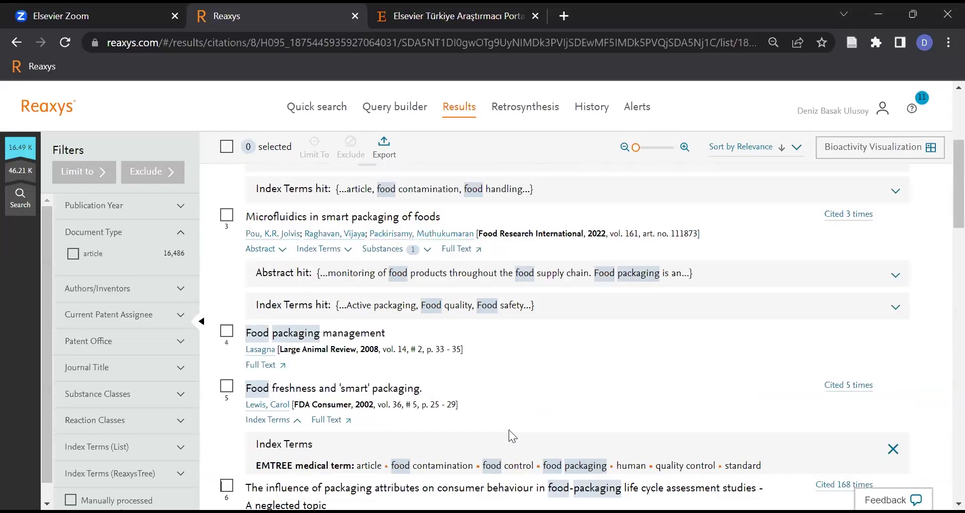
pyautogui.scroll(2, 526, 427)
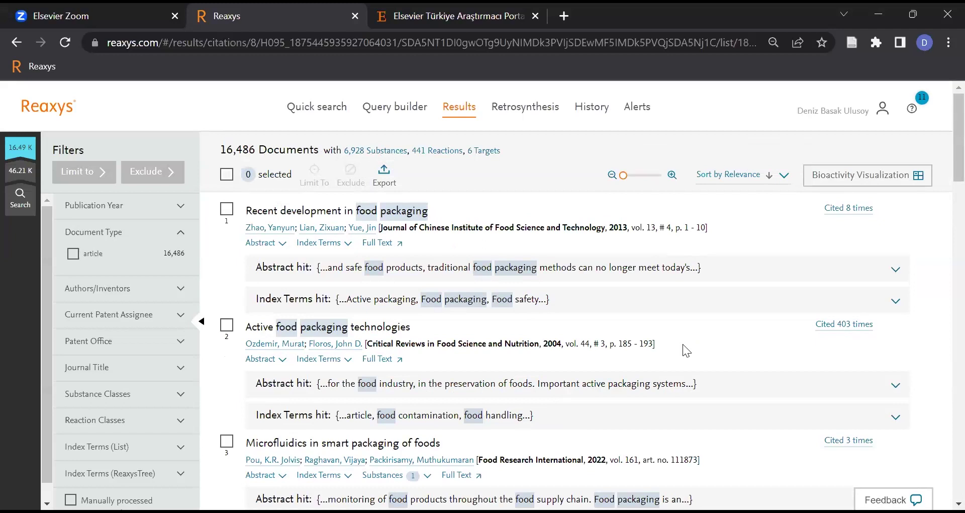
# - Return to the query builder, add another Titles, Abstracts & Keywords condition and group it with the first food condition
pyautogui.click(414, 119)
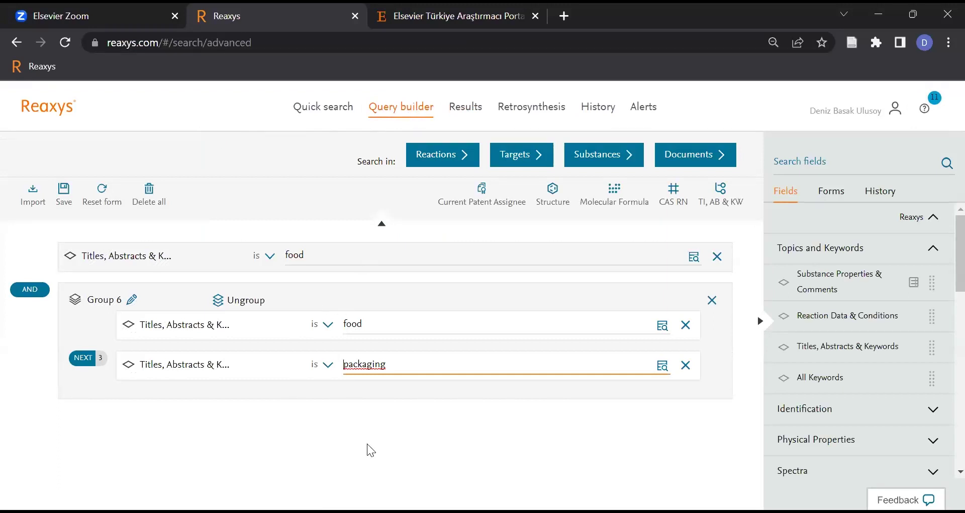
pyautogui.click(721, 194)
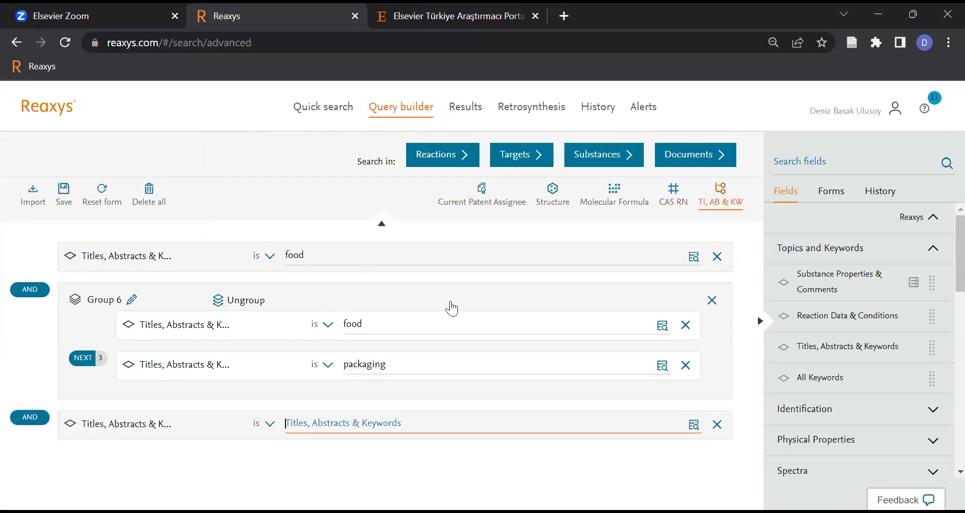
pyautogui.moveTo(168, 417)
pyautogui.mouseDown()
pyautogui.moveTo(270, 273)
pyautogui.moveTo(319, 323)
pyautogui.moveTo(334, 307)
pyautogui.mouseUp()
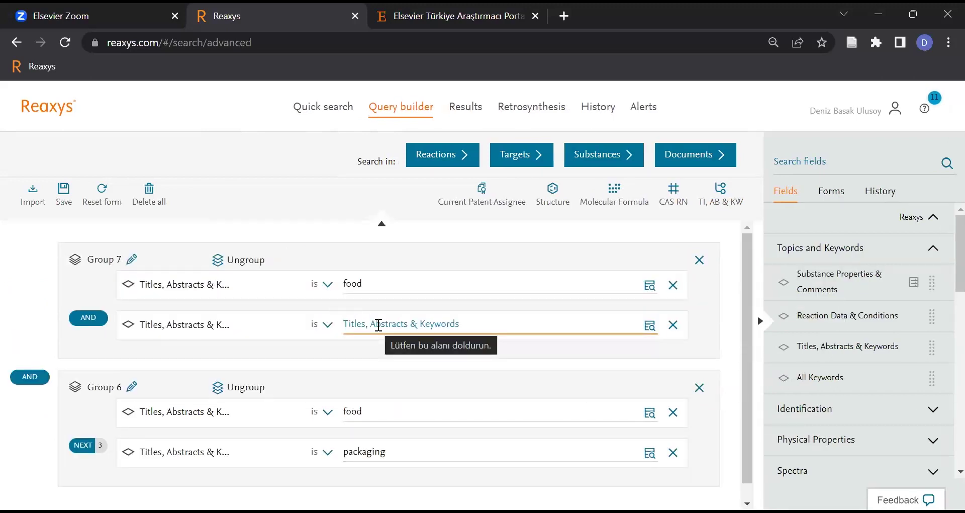
# - Enter analysis;additive;preservative as the terms of the empty condition in the new food group
pyautogui.write('analysis;')
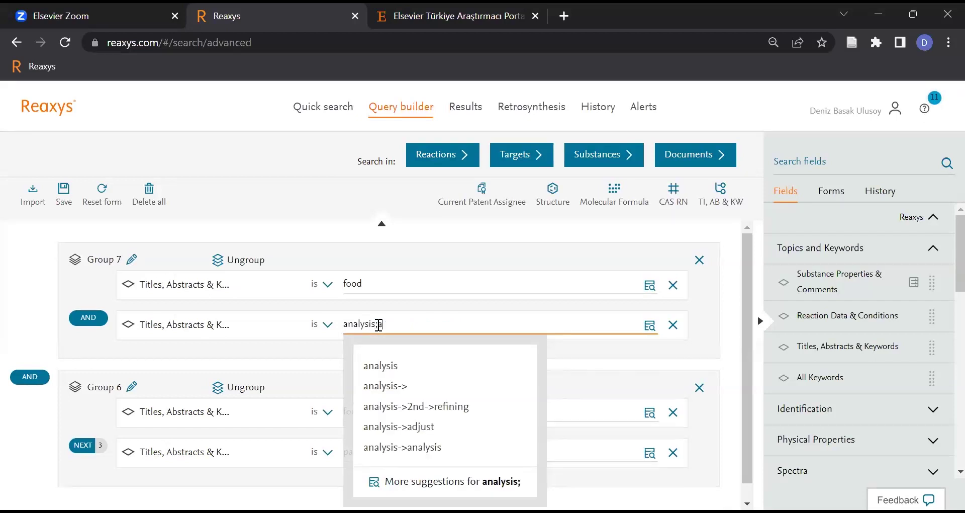
pyautogui.write('additive;pre')
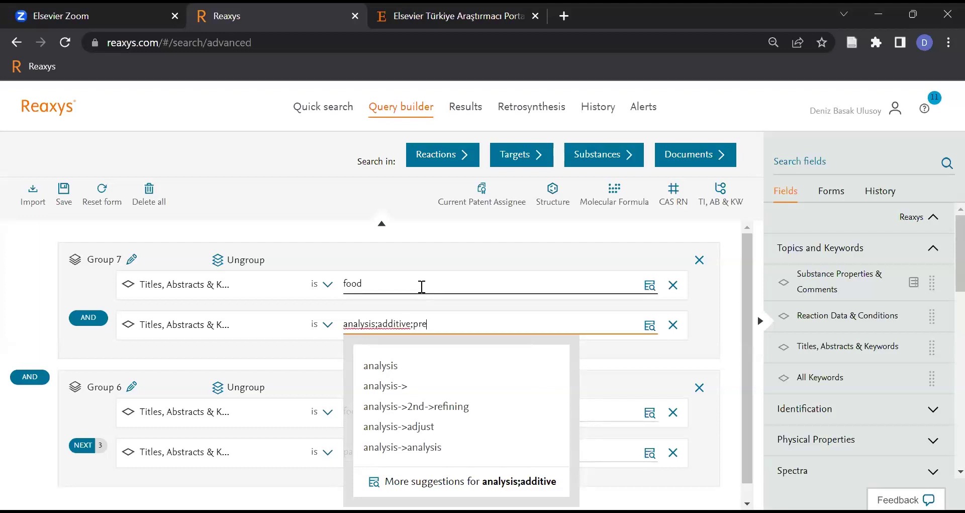
pyautogui.press('BackSpace')
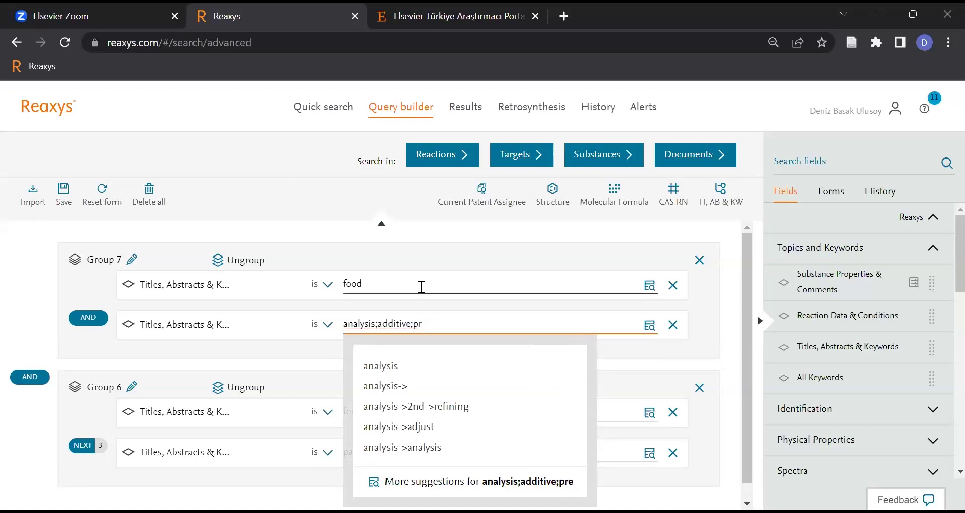
pyautogui.write('eservative')
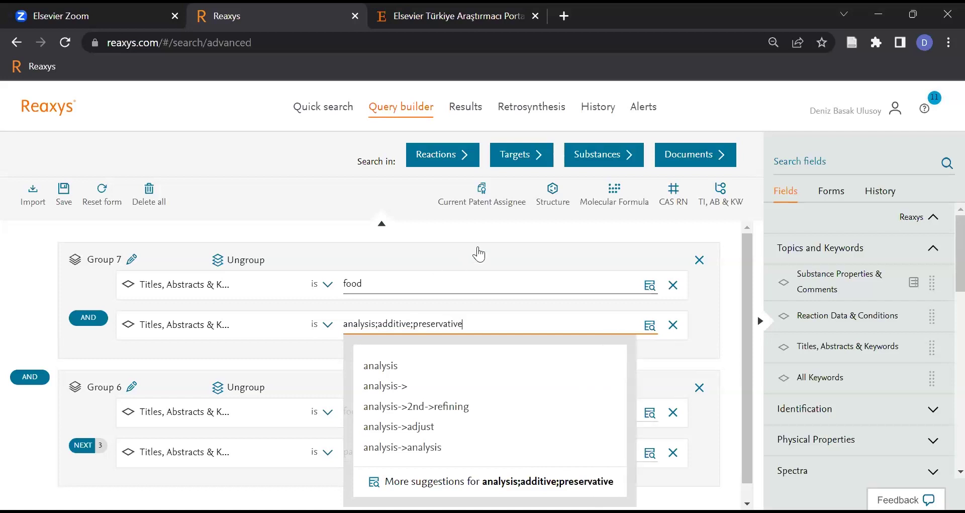
pyautogui.click(489, 231)
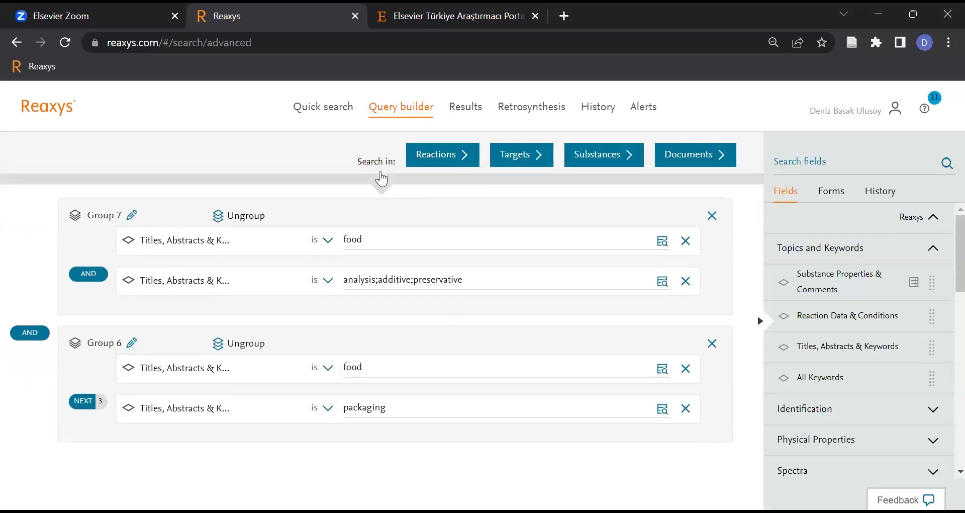
pyautogui.click(381, 179)
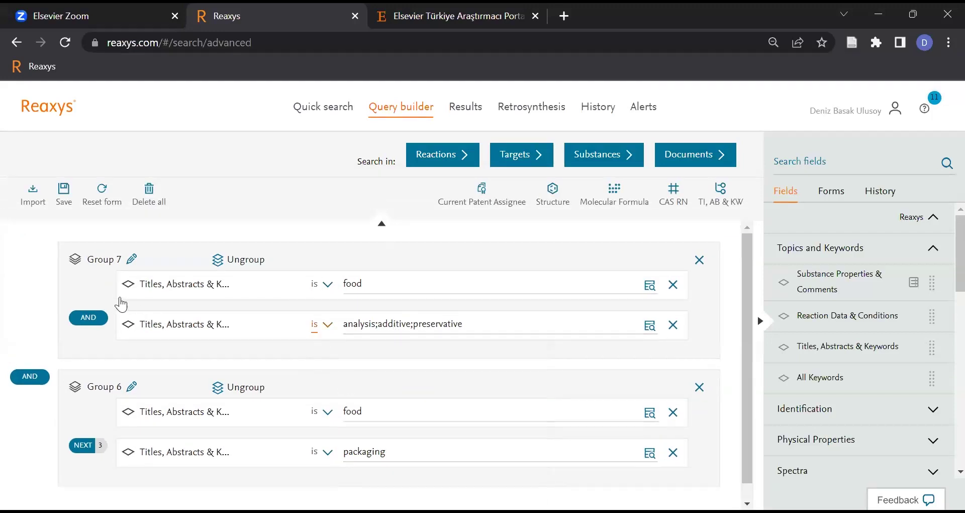
# - Link the conditions in the food analysis group with NEXT 3 and combine the two groups with OR
pyautogui.click(81, 321)
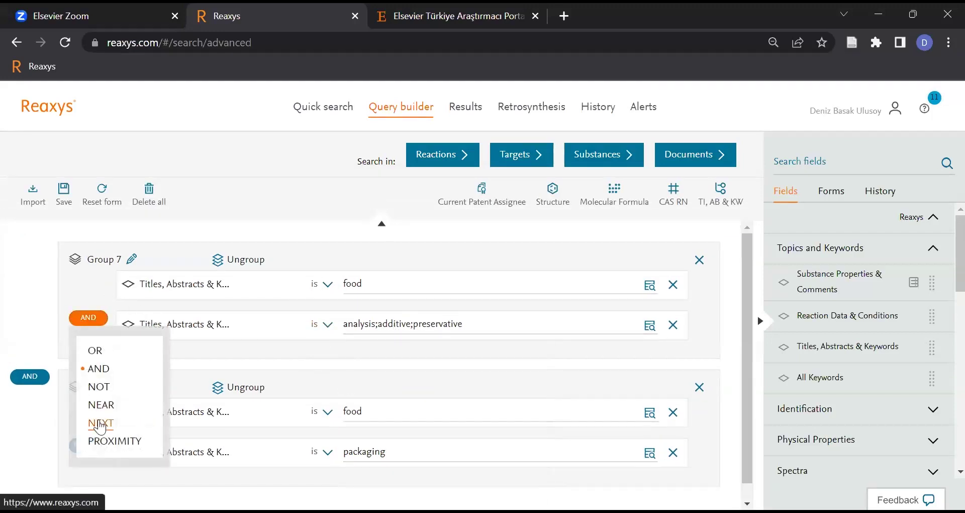
pyautogui.click(99, 422)
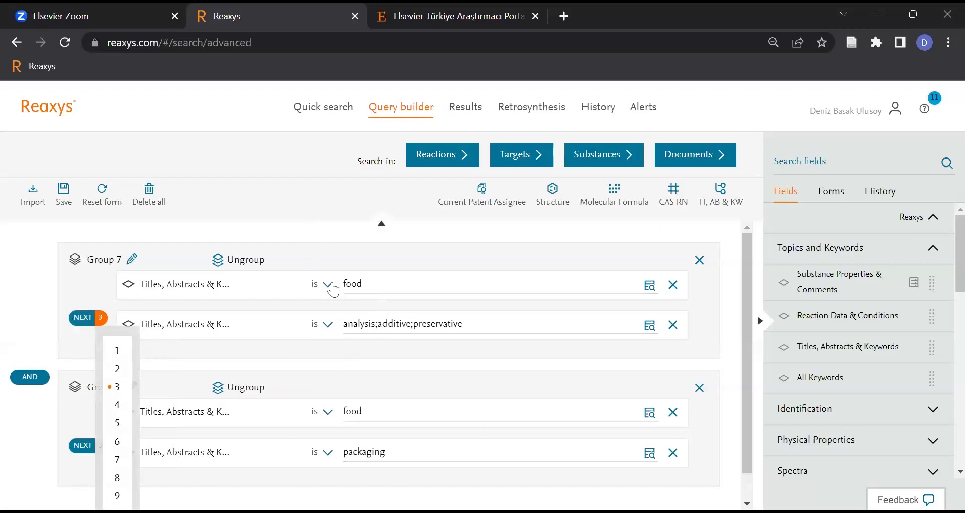
pyautogui.click(732, 296)
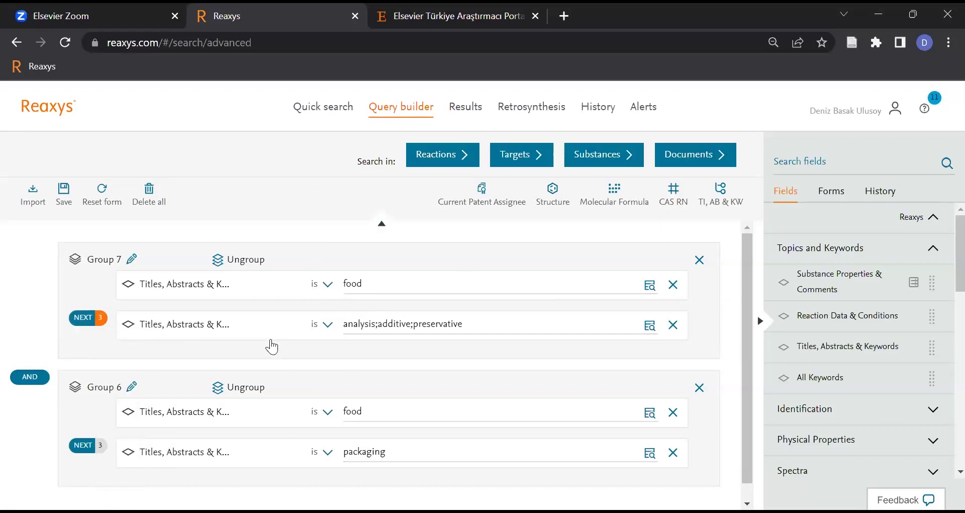
pyautogui.click(30, 377)
pyautogui.click(37, 409)
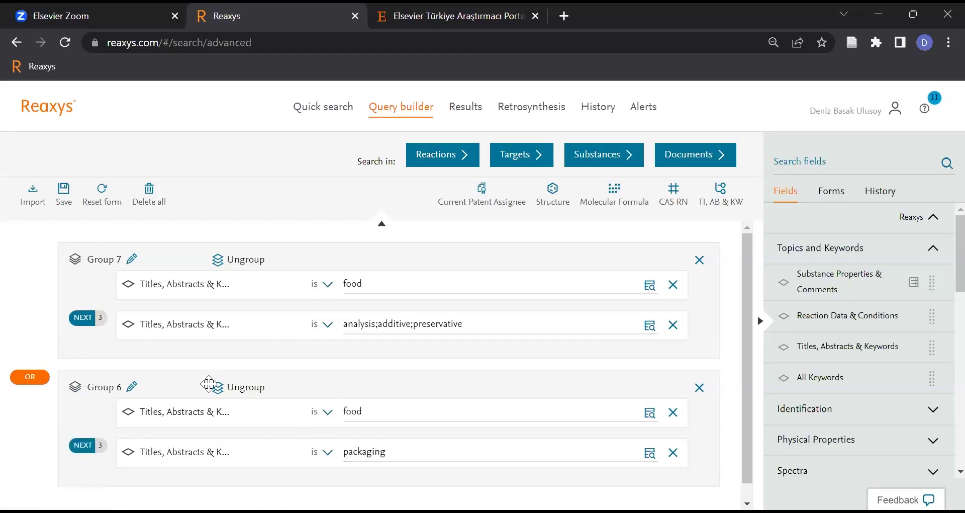
pyautogui.scroll(-1, 251, 480)
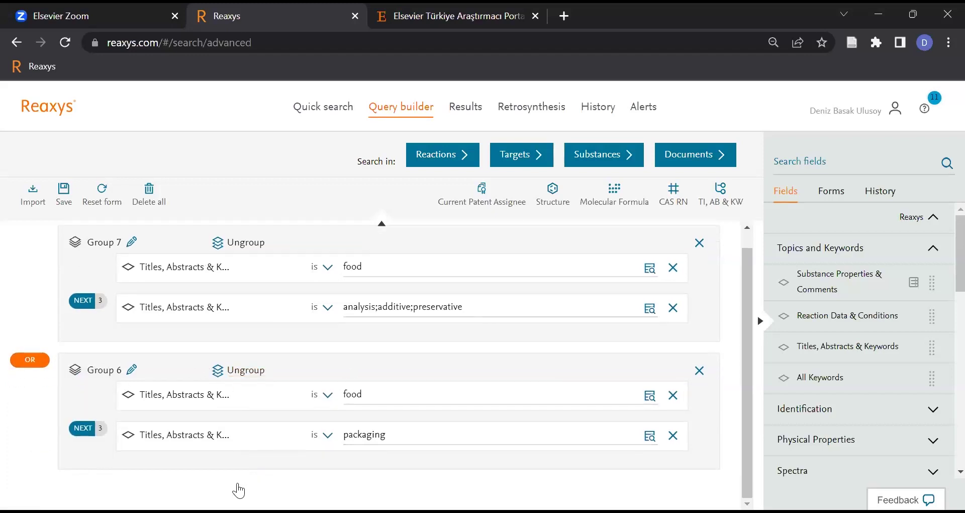
# - Search Documents with the two-group query and order the hits by relevance
pyautogui.click(694, 156)
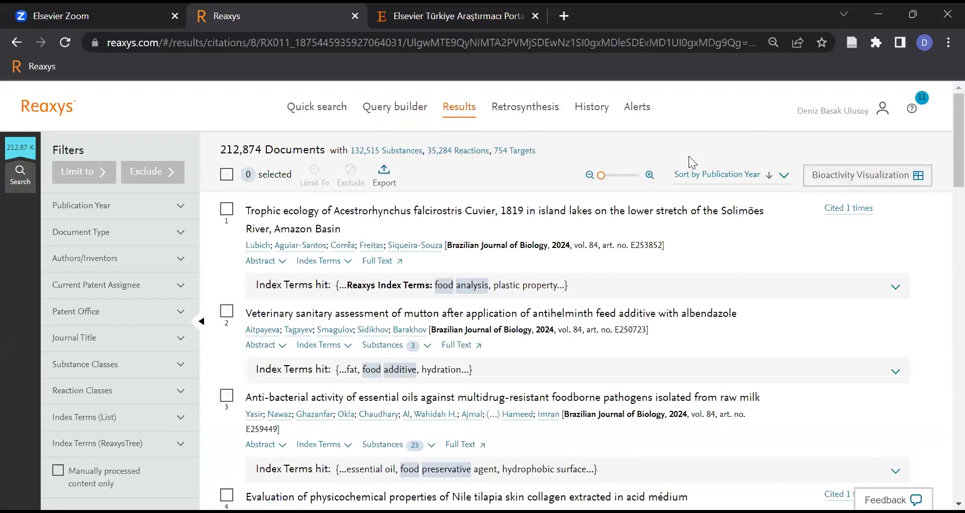
pyautogui.click(761, 179)
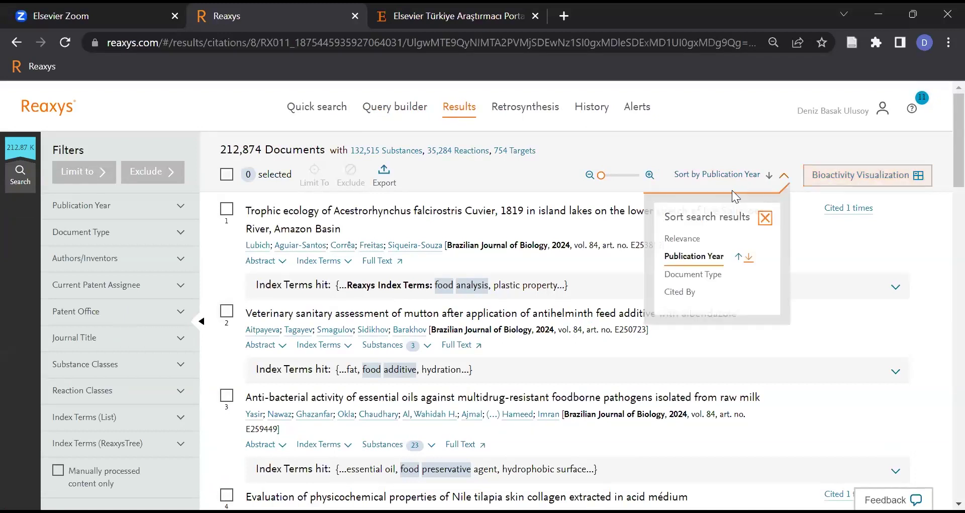
pyautogui.click(684, 239)
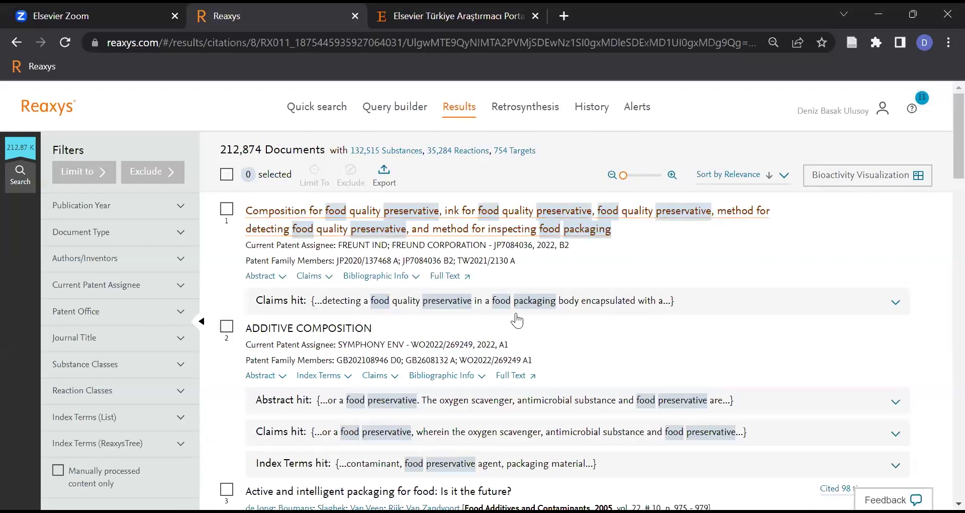
# - Examine the highlighted food packaging, additive, preservative and analysis hits in the top-ranked documents
pyautogui.scroll(-4, 610, 244)
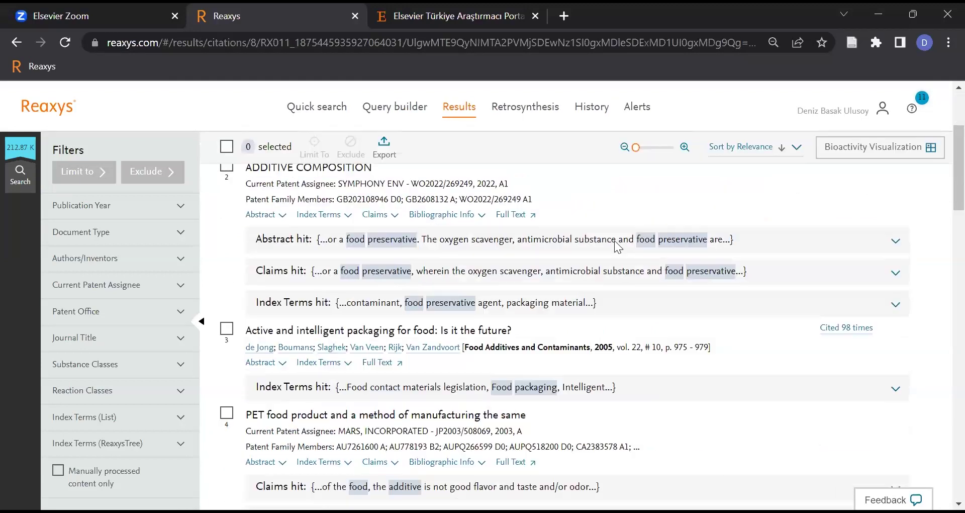
pyautogui.scroll(3, 366, 213)
pyautogui.scroll(1, 366, 214)
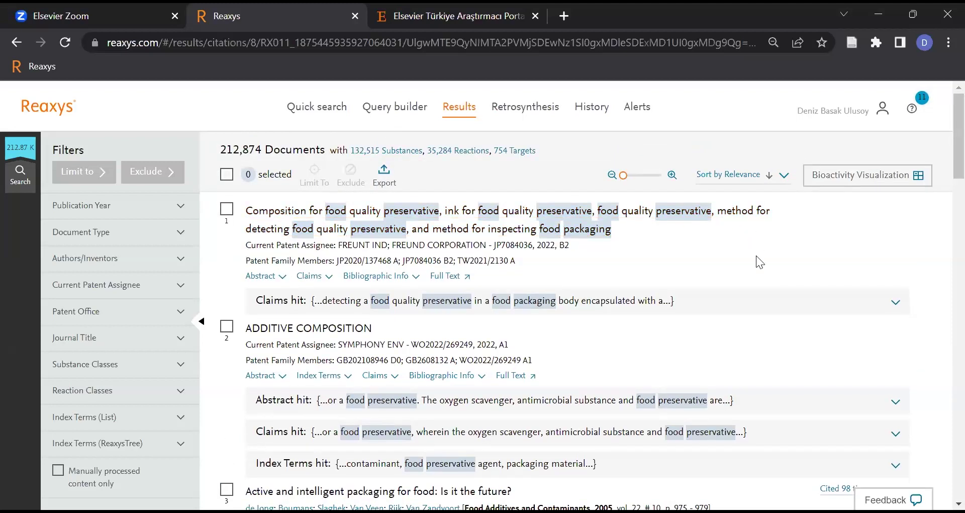
pyautogui.scroll(-9, 749, 257)
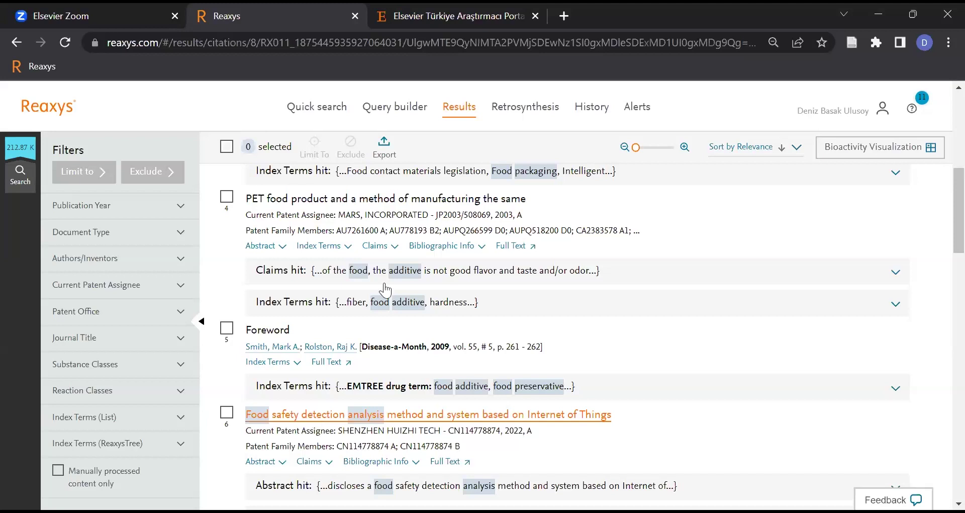
pyautogui.scroll(-2, 328, 347)
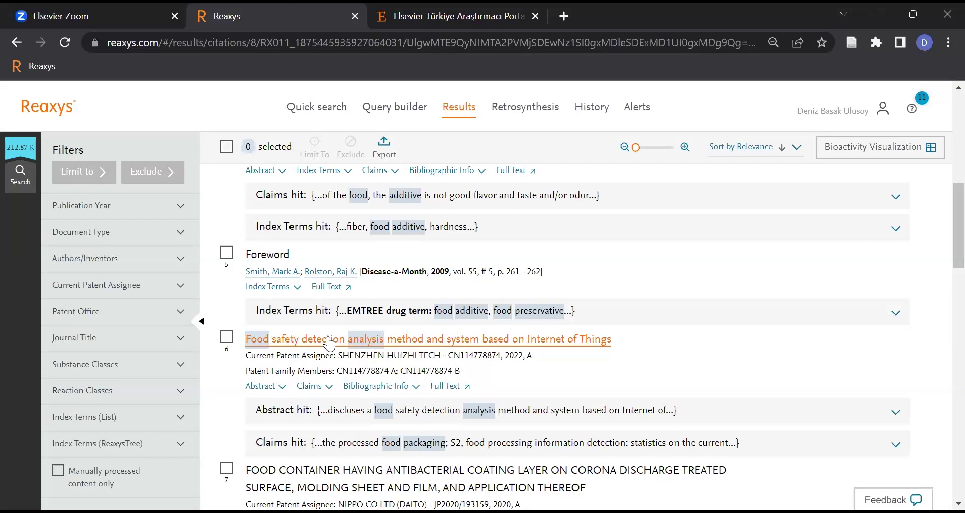
pyautogui.scroll(-3, 330, 343)
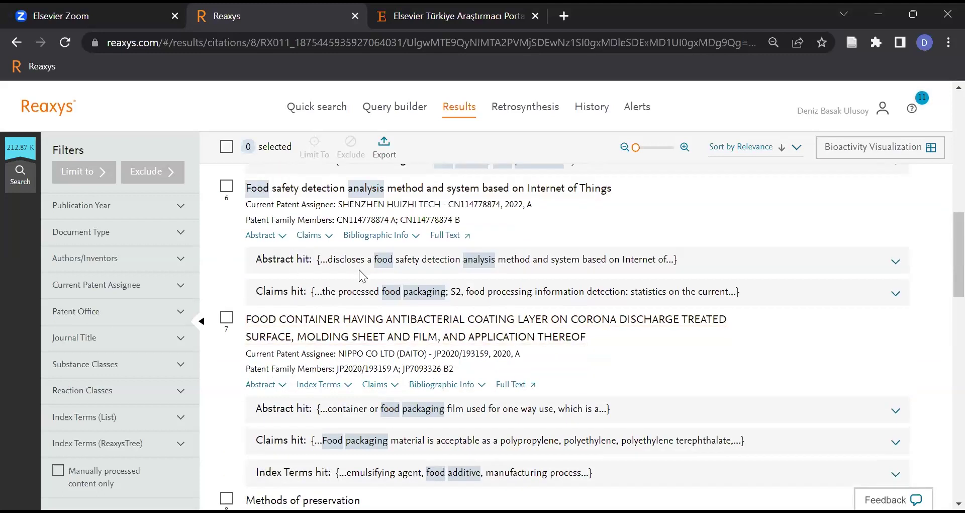
pyautogui.scroll(-6, 325, 273)
pyautogui.scroll(2, 362, 347)
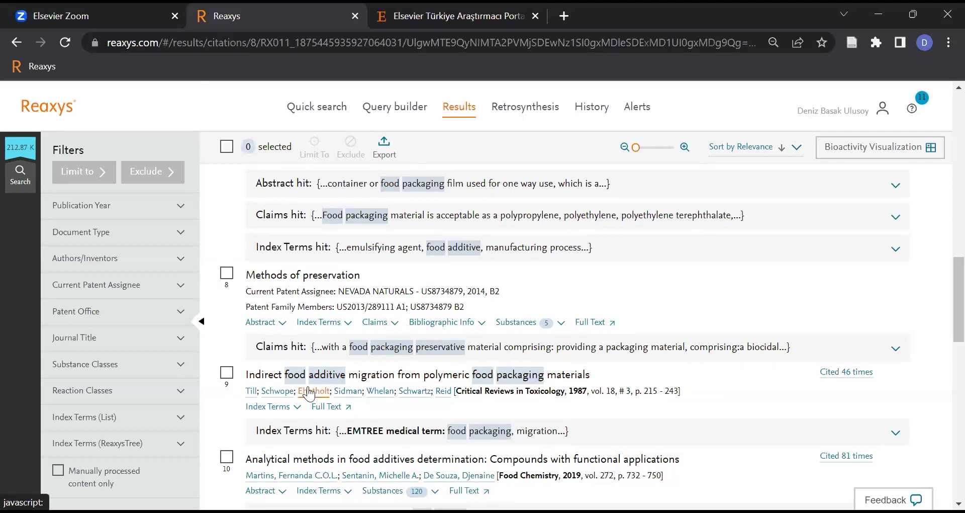
pyautogui.scroll(15, 322, 157)
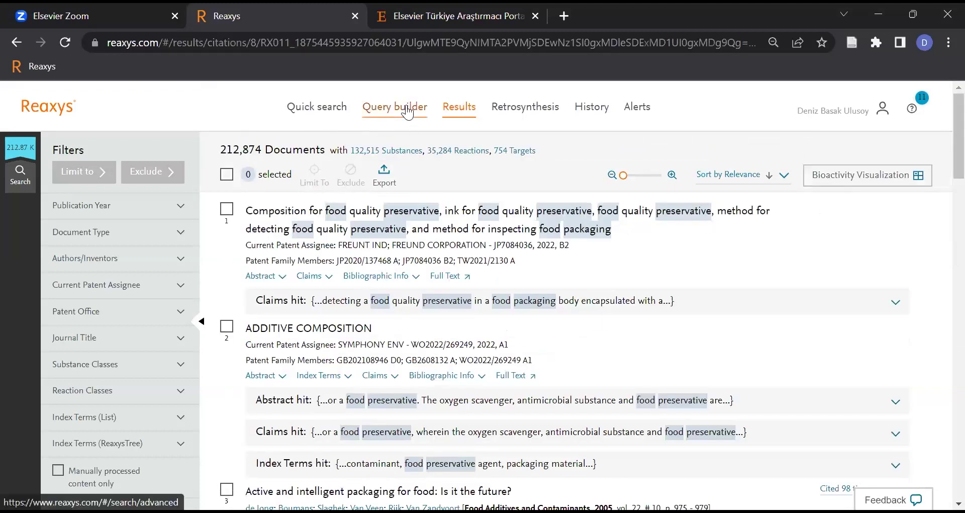
# - Back in the query builder, delete the food packaging group and replace the remaining food term with olive;sunflower;seed;coconut;edible
pyautogui.click(404, 112)
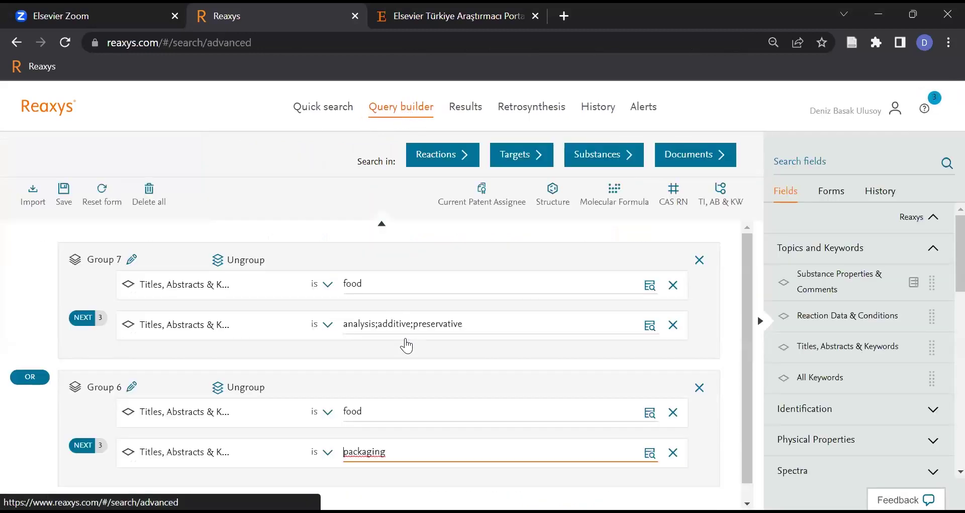
pyautogui.click(700, 387)
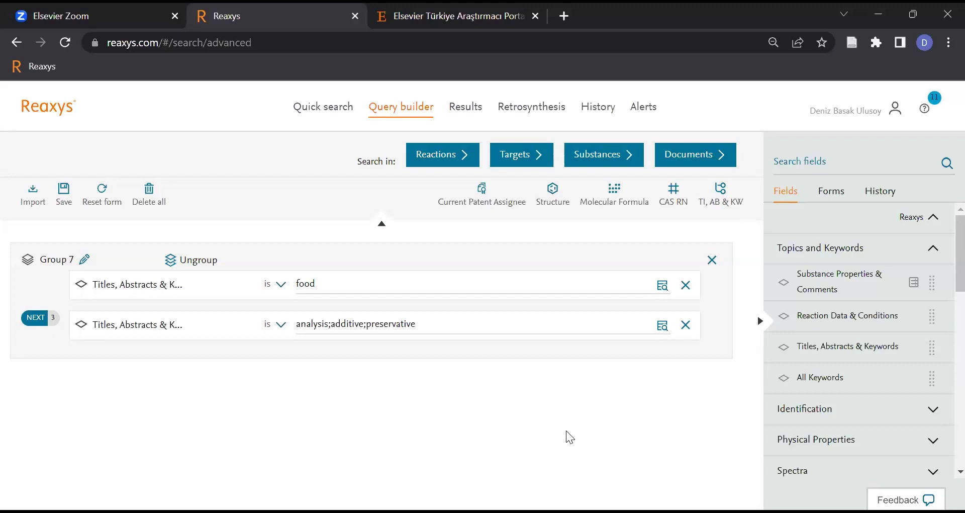
pyautogui.doubleClick(385, 286)
pyautogui.write('olive;s')
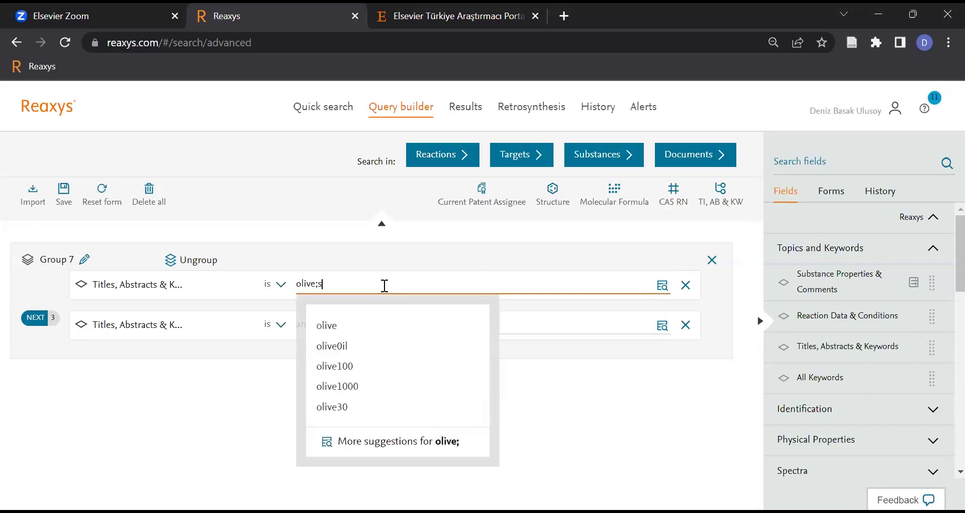
pyautogui.write('unflower')
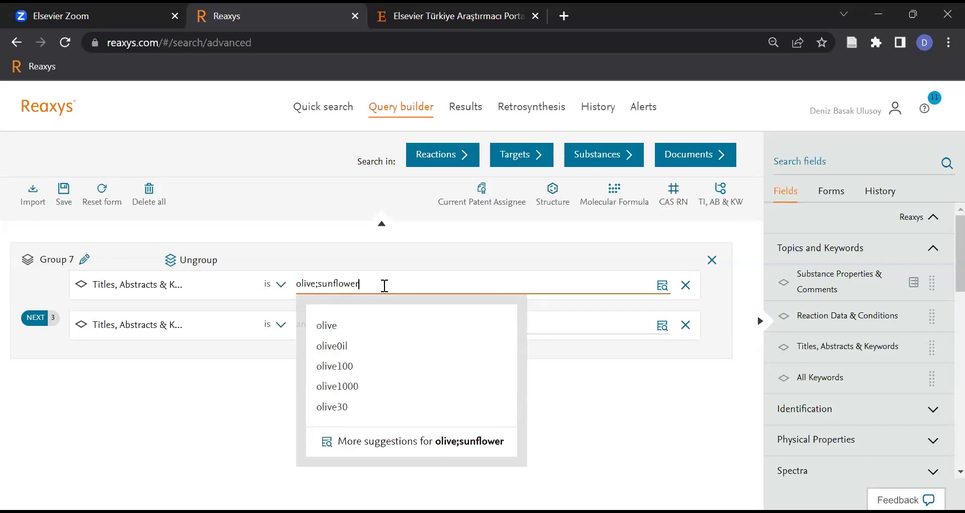
pyautogui.write(';seed;')
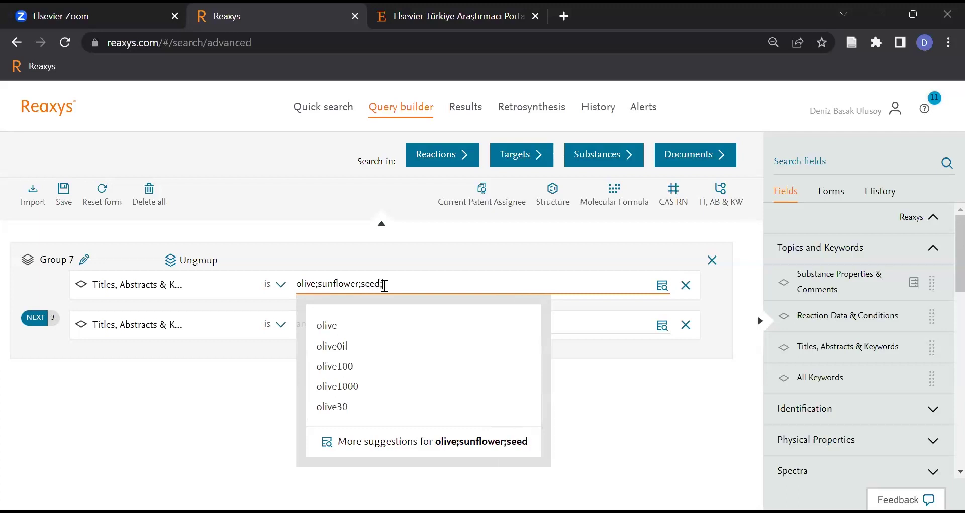
pyautogui.write('cocon')
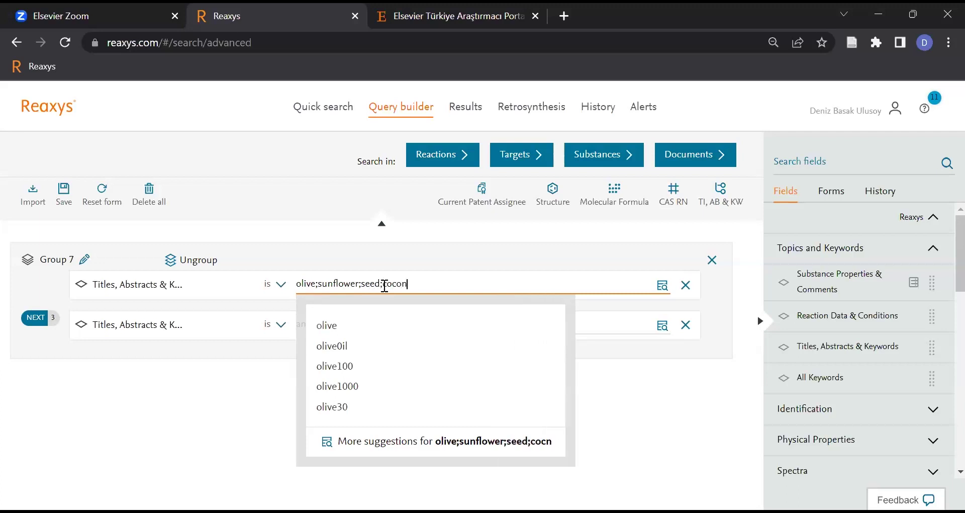
pyautogui.write('ut;edible')
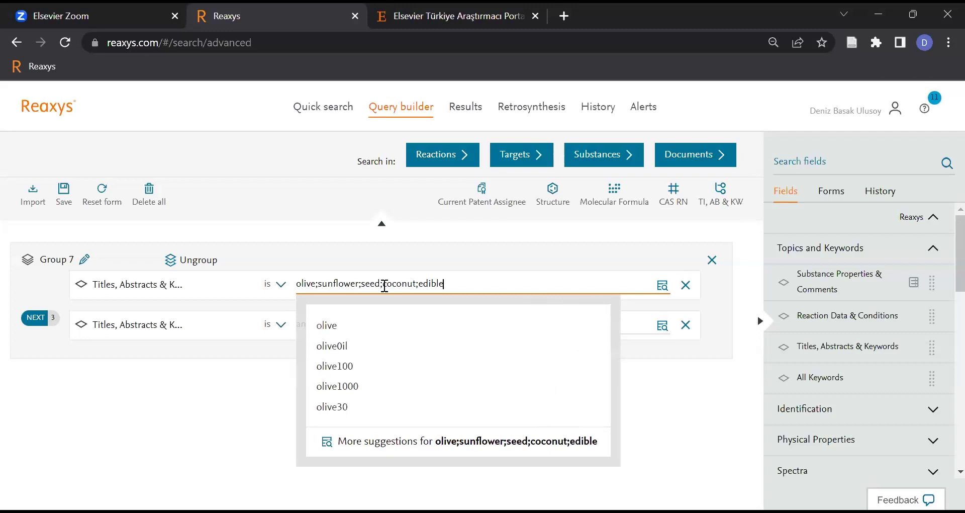
# - Replace the second condition's terms with oil and view the distance options of the NEXT operator
pyautogui.click(381, 321)
pyautogui.doubleClick(382, 321)
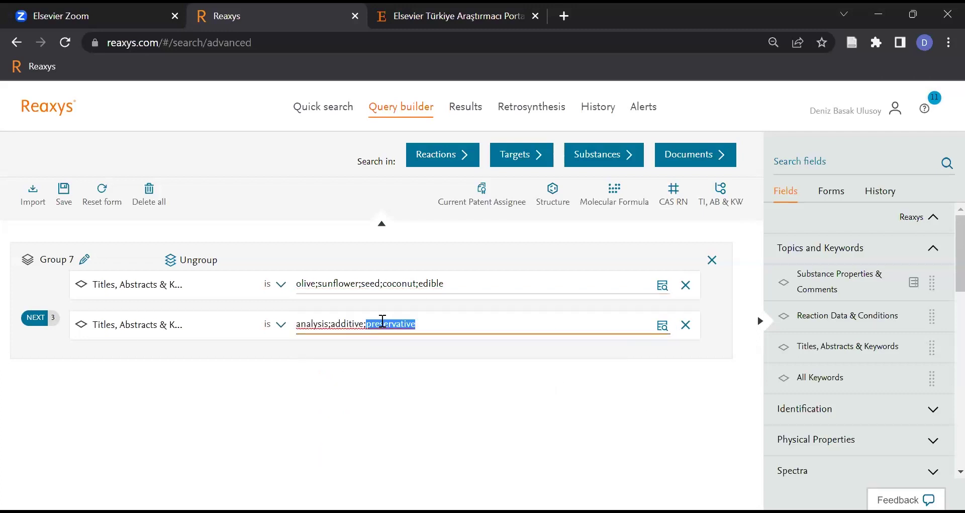
pyautogui.hotkey('ctrl', 'a')
pyautogui.press('BackSpace')
pyautogui.write('oil')
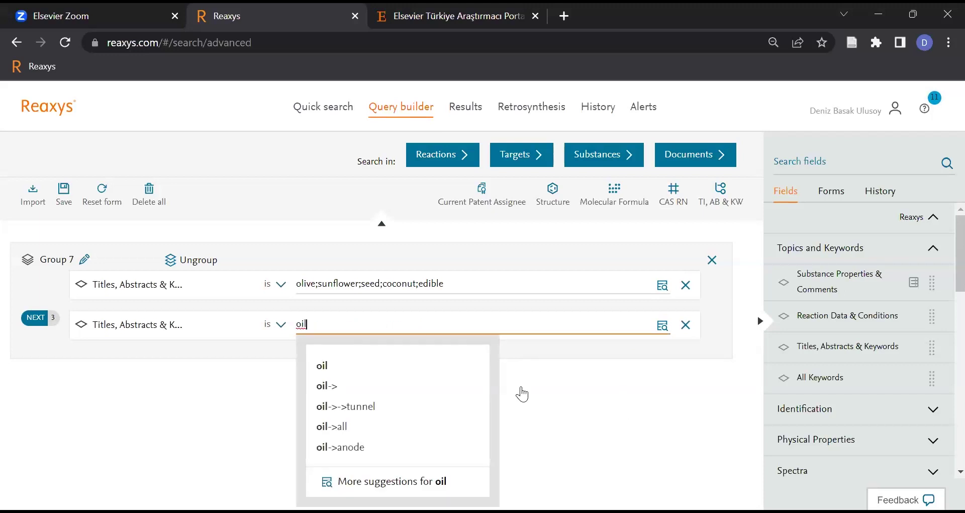
pyautogui.click(522, 394)
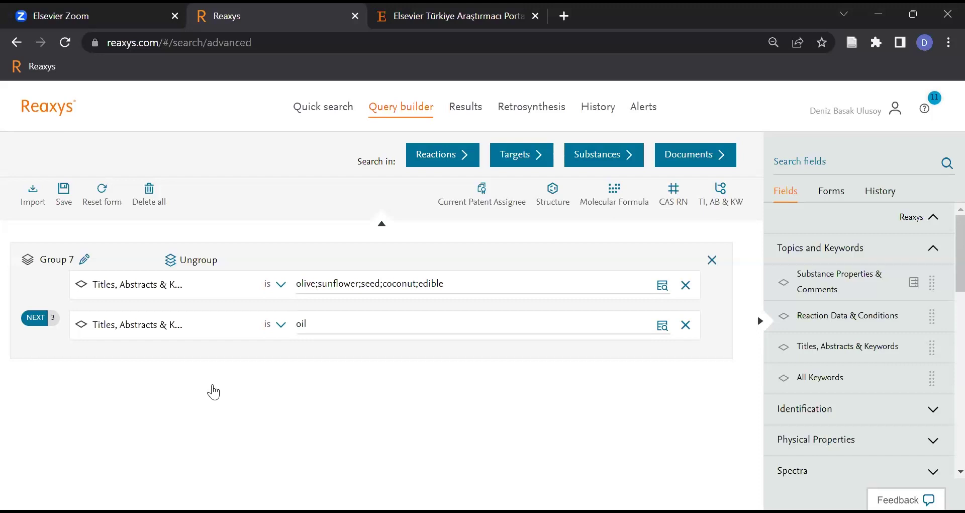
pyautogui.click(52, 317)
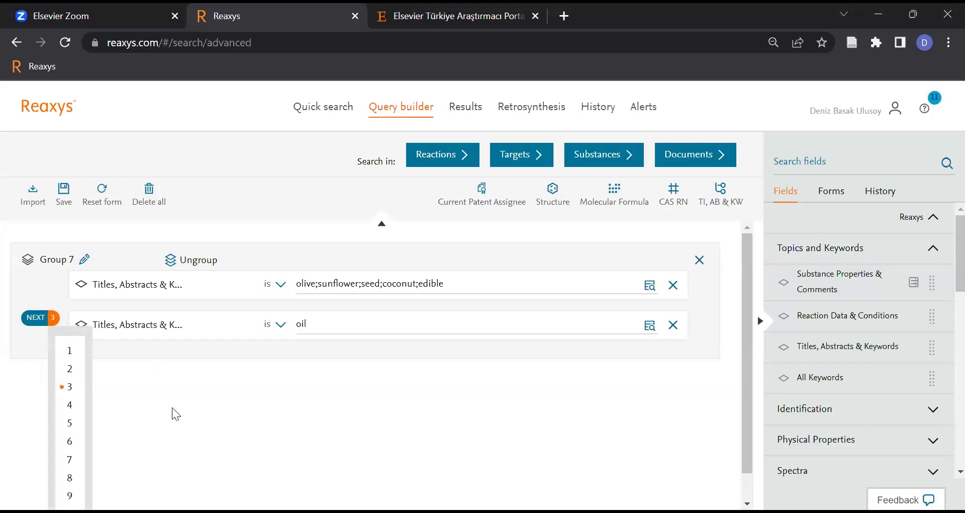
pyautogui.click(183, 418)
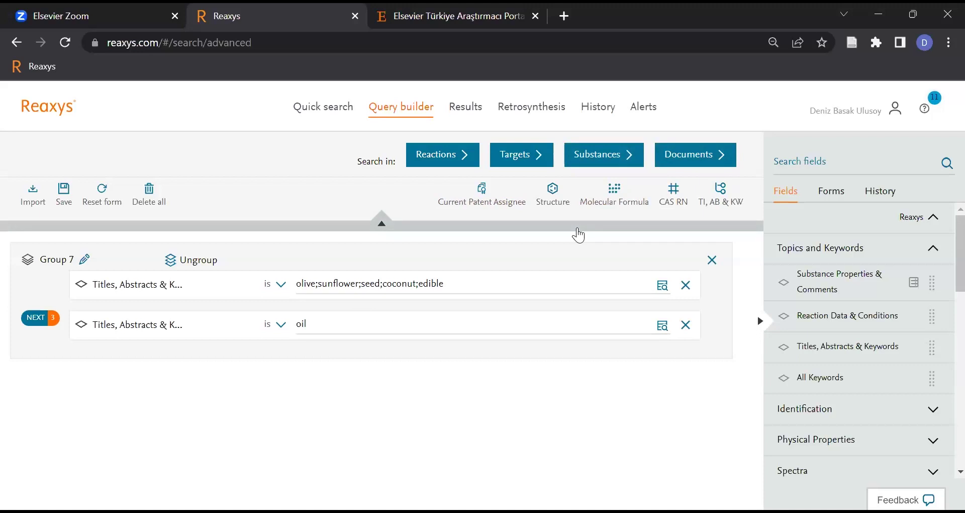
# - Run the oil query as a Documents search and expand the substances of the first article
pyautogui.click(687, 156)
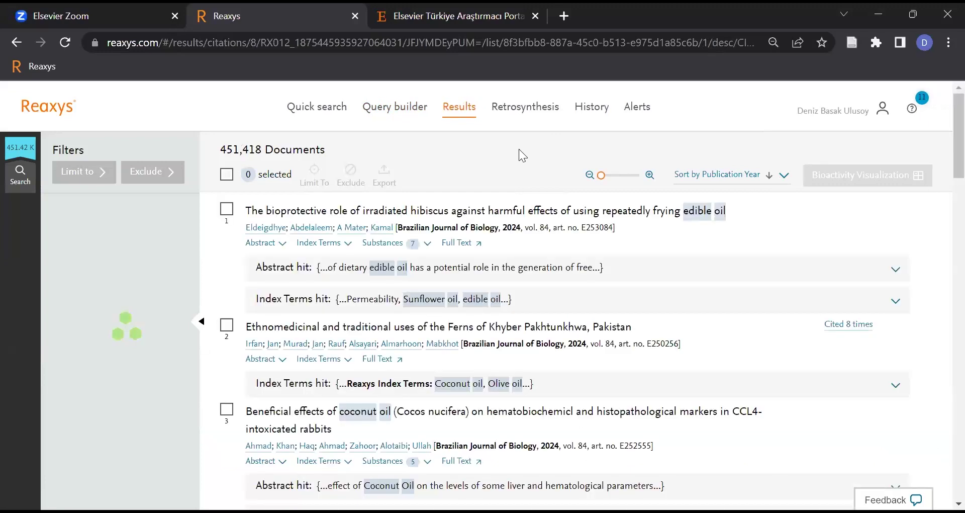
pyautogui.click(416, 246)
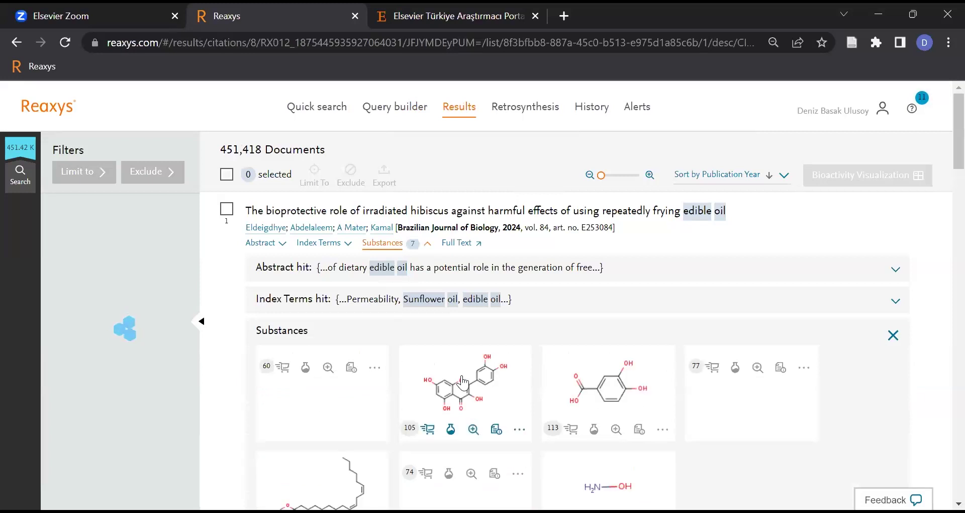
# - Find substances similar to C8H17CHCH(CH2)7COOH in the first article's substances and view the Near similarity results
pyautogui.scroll(-3, 739, 345)
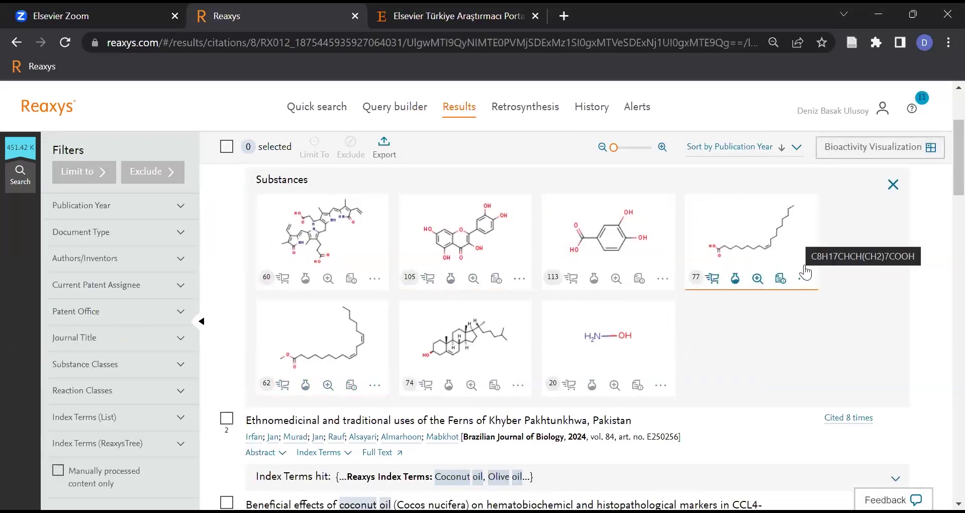
pyautogui.click(804, 281)
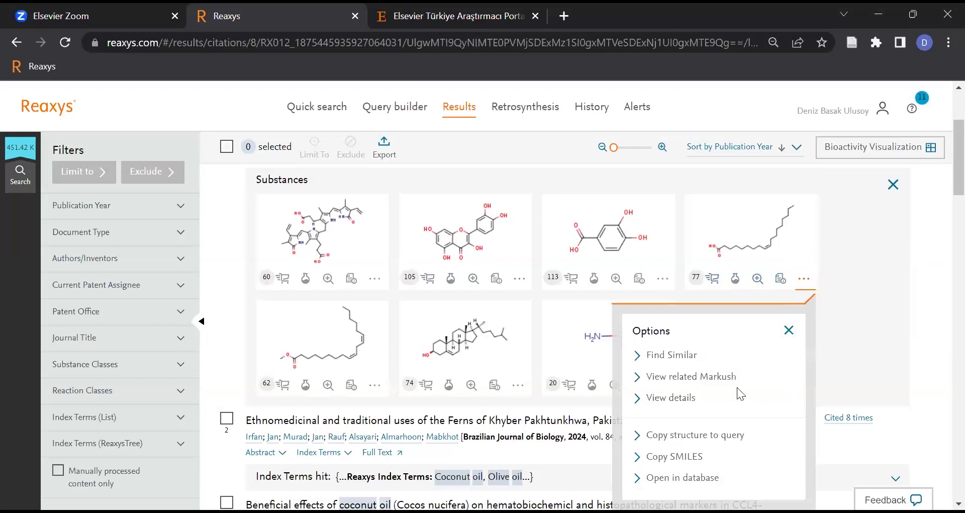
pyautogui.click(679, 357)
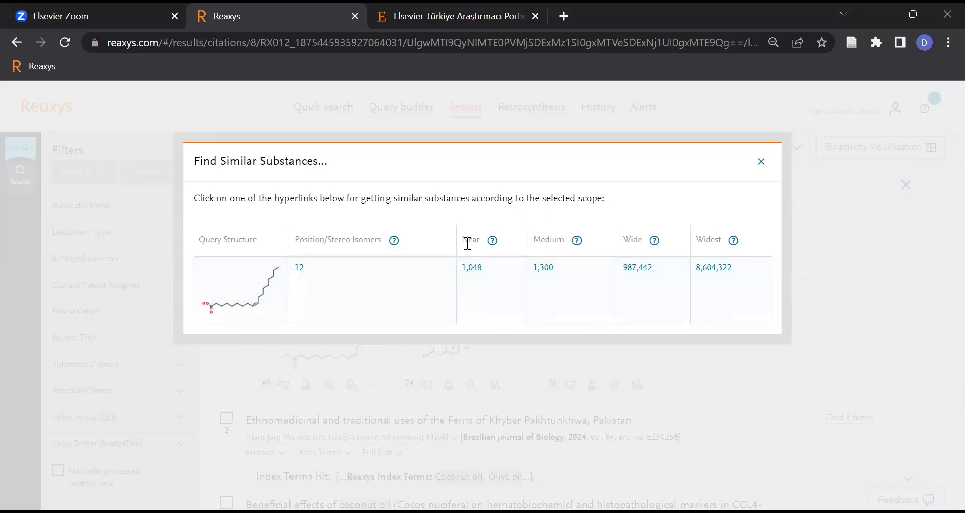
pyautogui.click(491, 241)
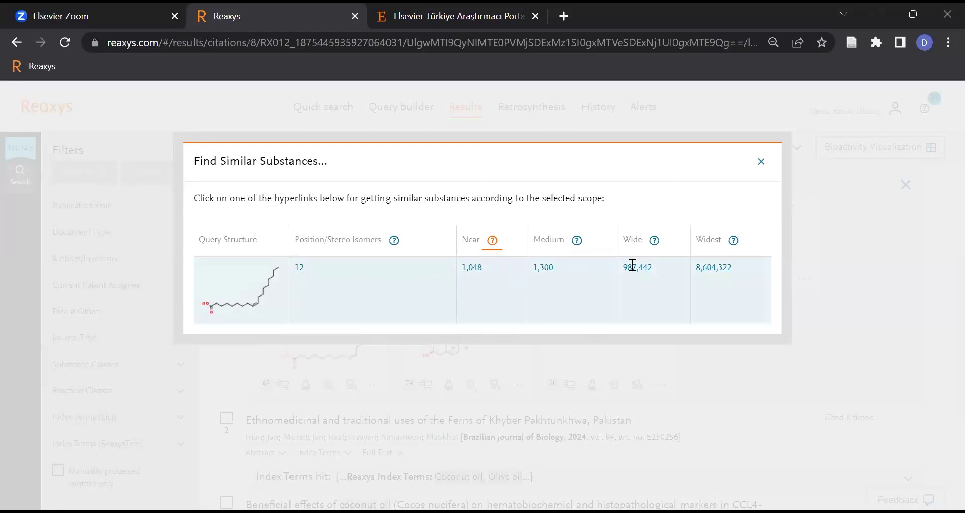
pyautogui.click(475, 268)
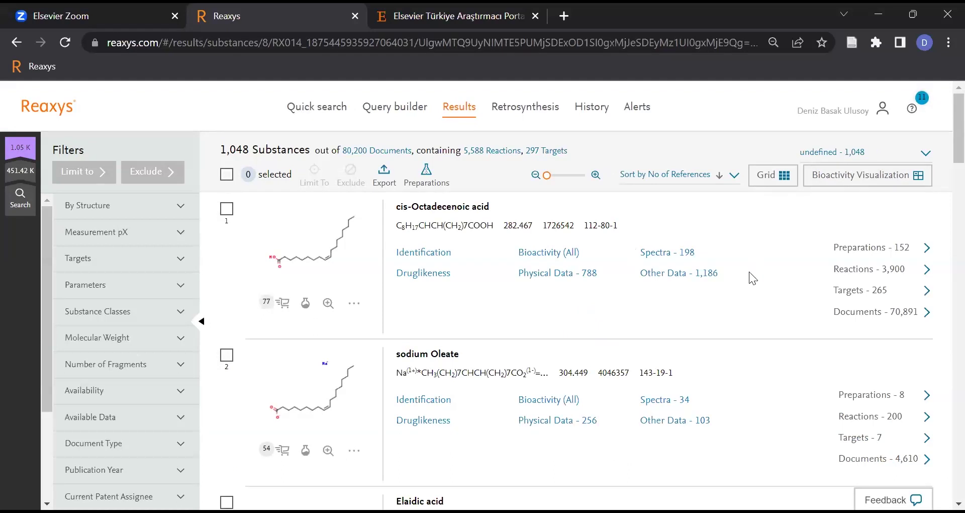
# - Return to the first article, copy the structure of its fourth substance to the quick search query and clear the agrochemical term
pyautogui.click(14, 46)
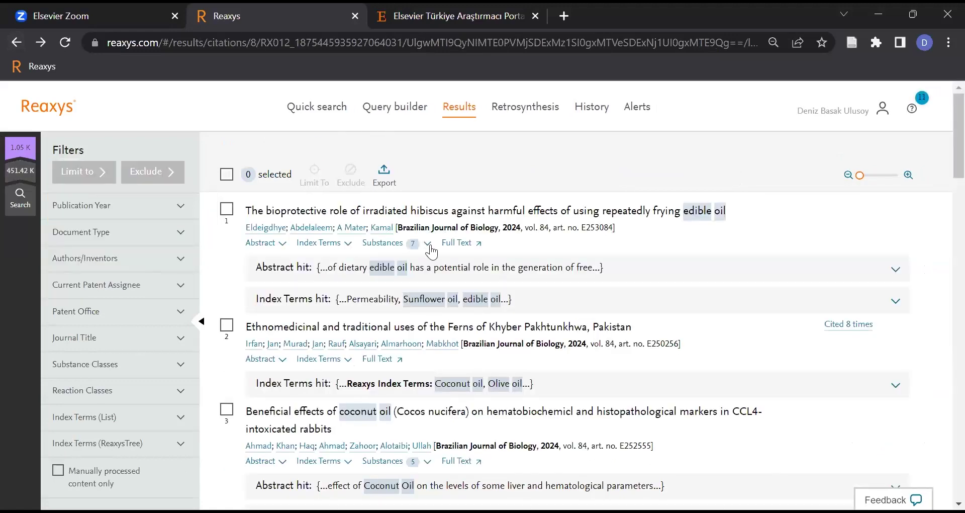
pyautogui.click(425, 248)
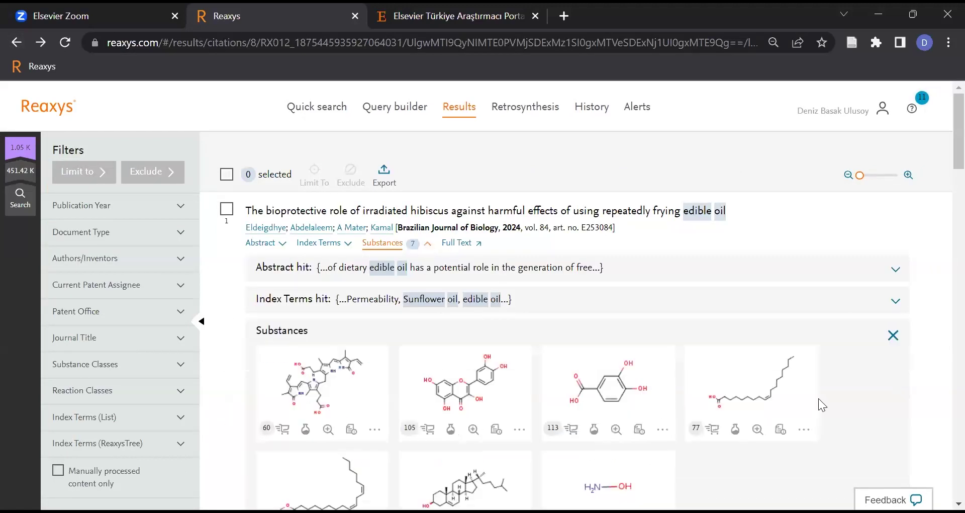
pyautogui.click(804, 429)
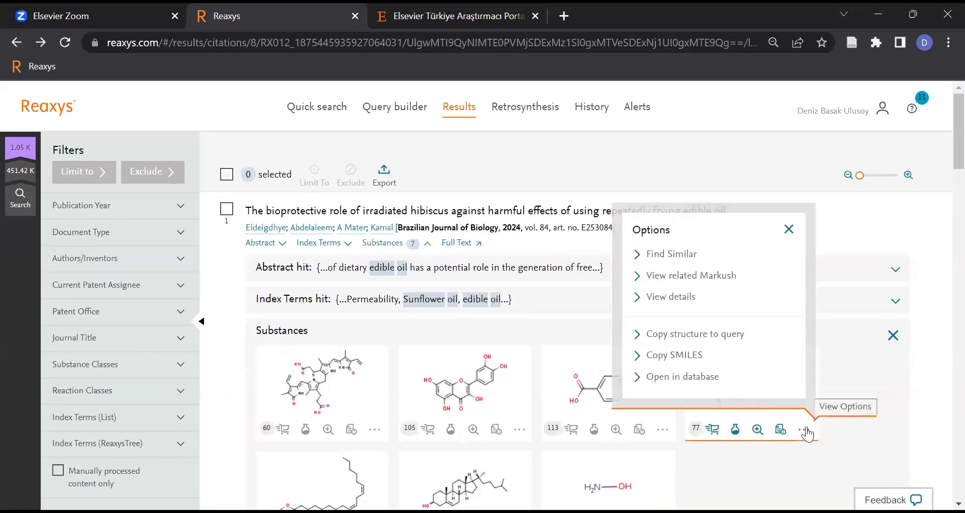
pyautogui.click(723, 335)
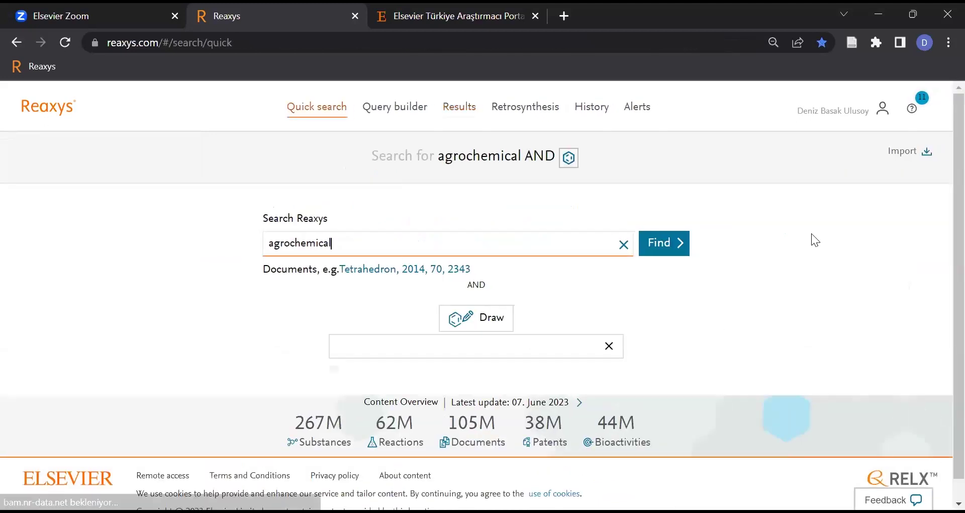
pyautogui.click(622, 244)
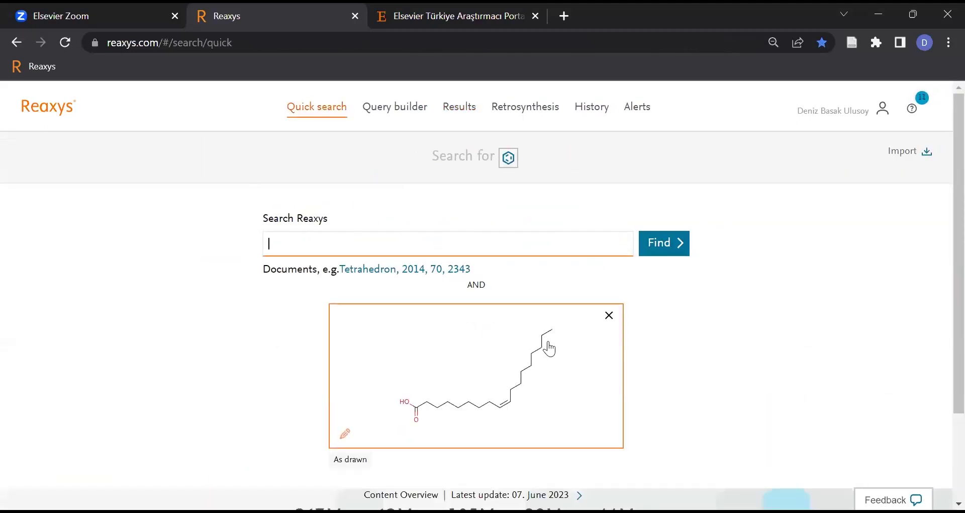
# - Set the quick search structure to be matched as Similar and run the search
pyautogui.scroll(-2, 615, 367)
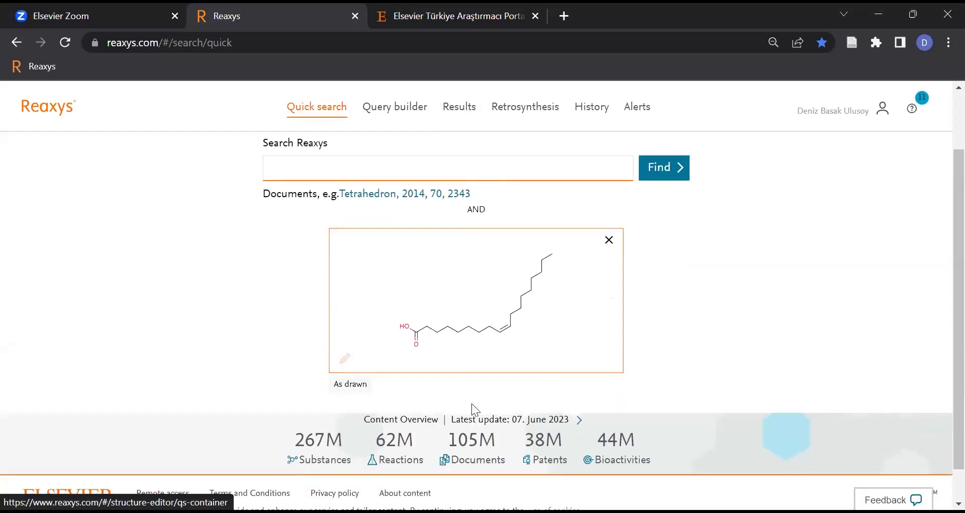
pyautogui.click(358, 387)
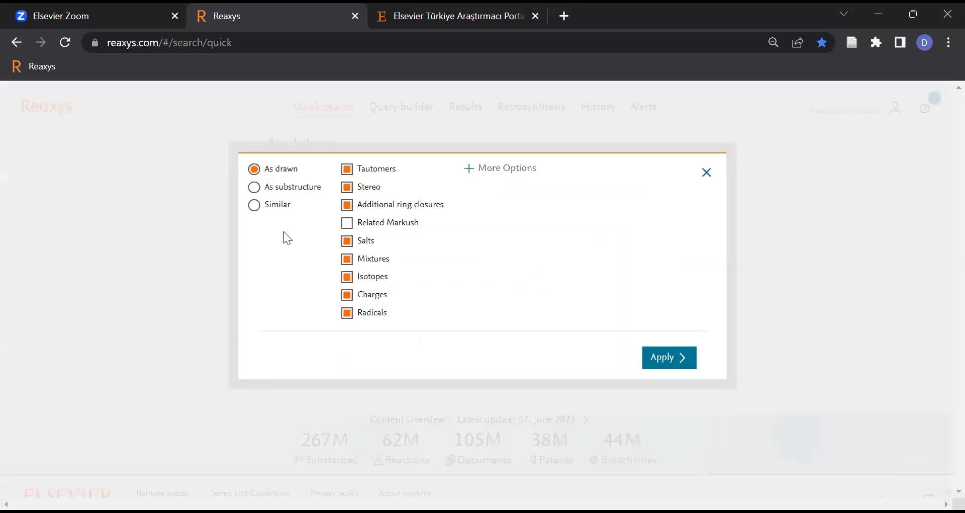
pyautogui.click(268, 210)
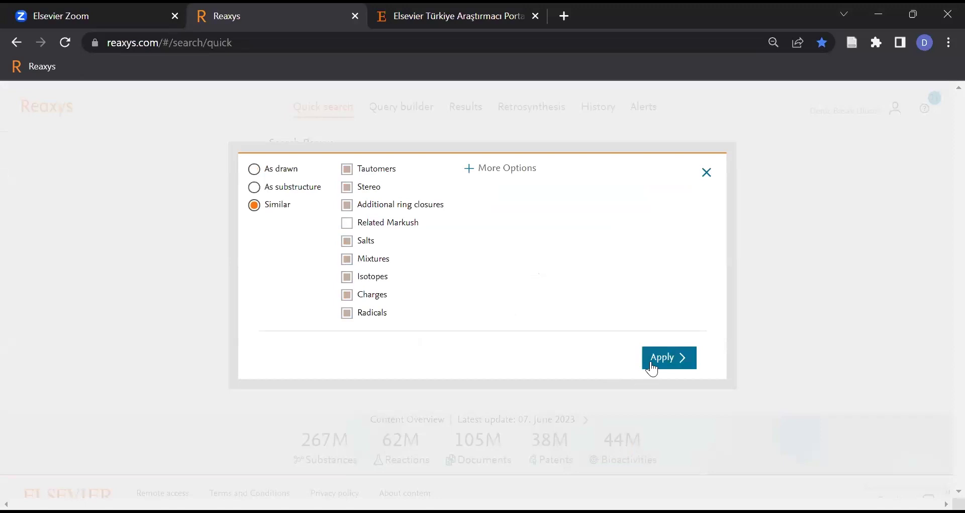
pyautogui.click(650, 362)
pyautogui.click(642, 170)
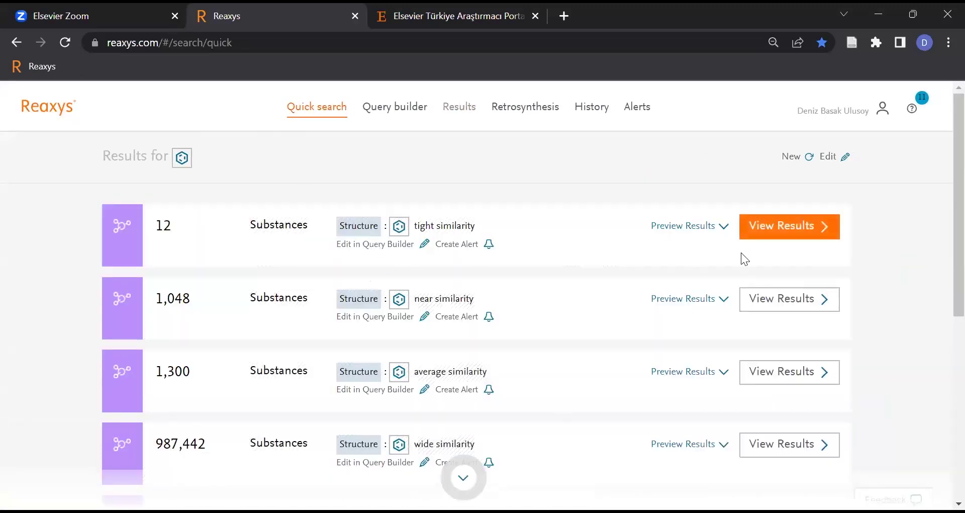
# - Review the similarity result sets and open the tight similarity query in the query builder, replacing the current form
pyautogui.scroll(-3, 468, 369)
pyautogui.scroll(2, 519, 334)
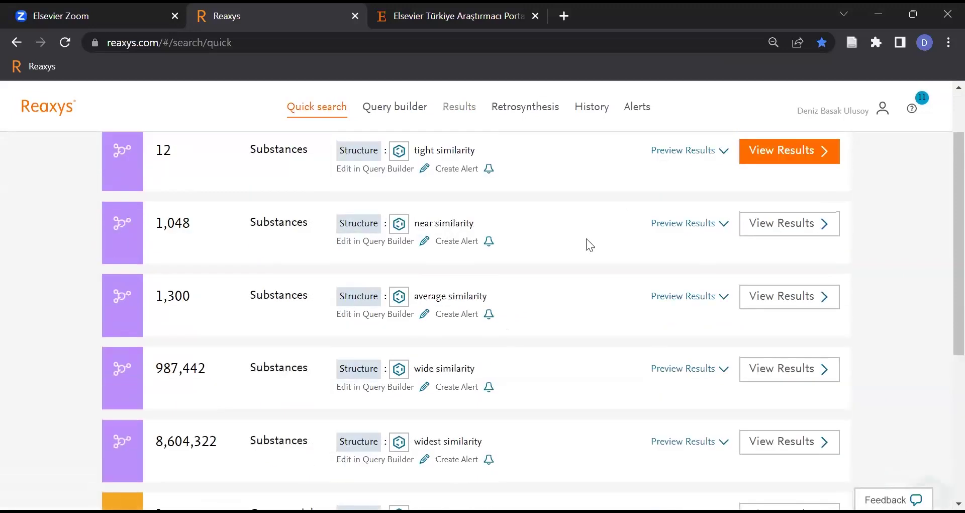
pyautogui.scroll(2, 609, 164)
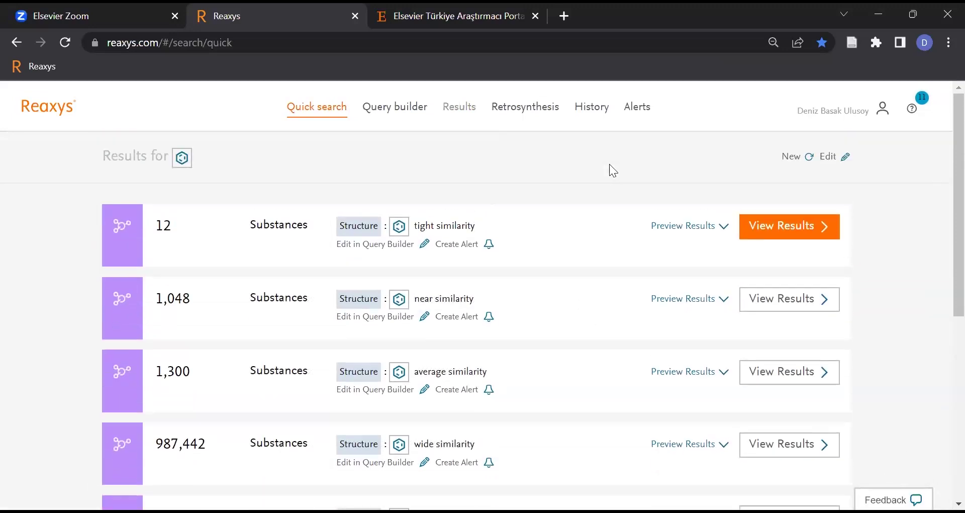
pyautogui.scroll(-2, 535, 296)
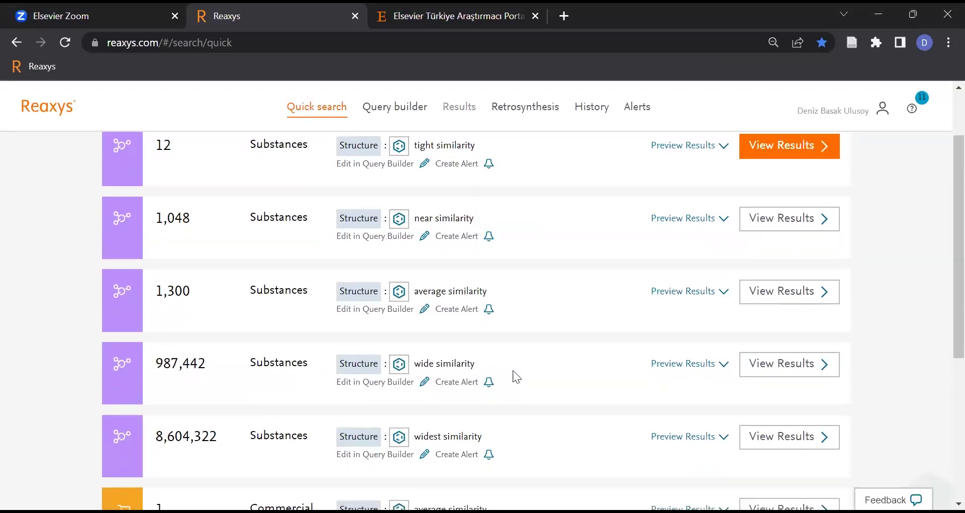
pyautogui.scroll(-4, 513, 375)
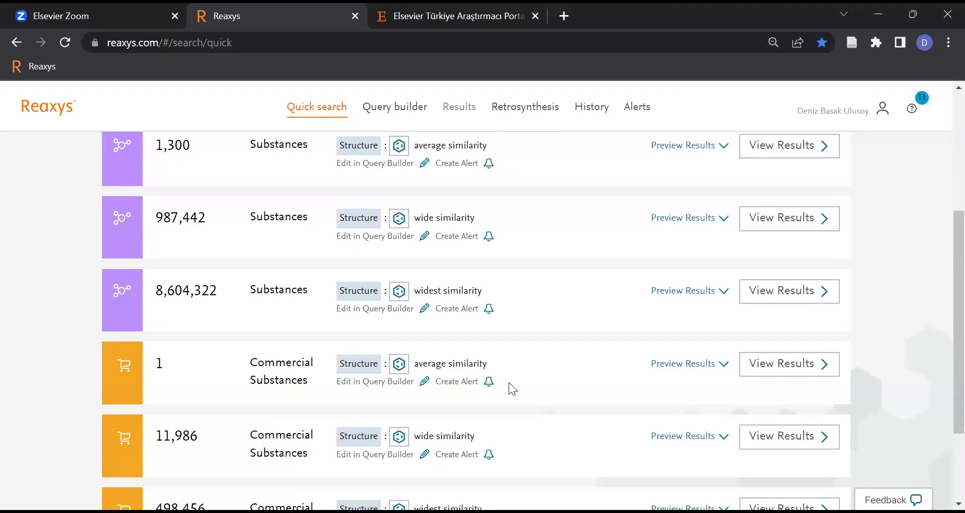
pyautogui.scroll(6, 508, 372)
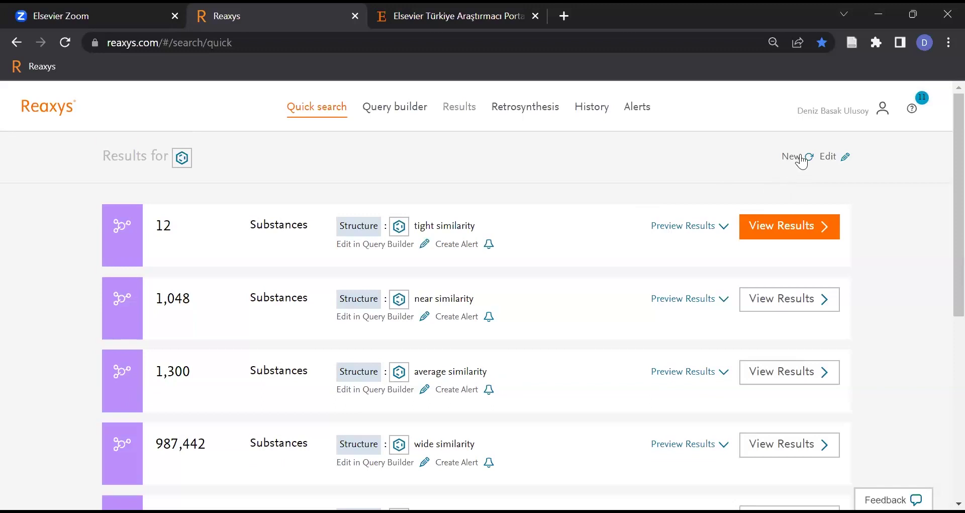
pyautogui.click(375, 244)
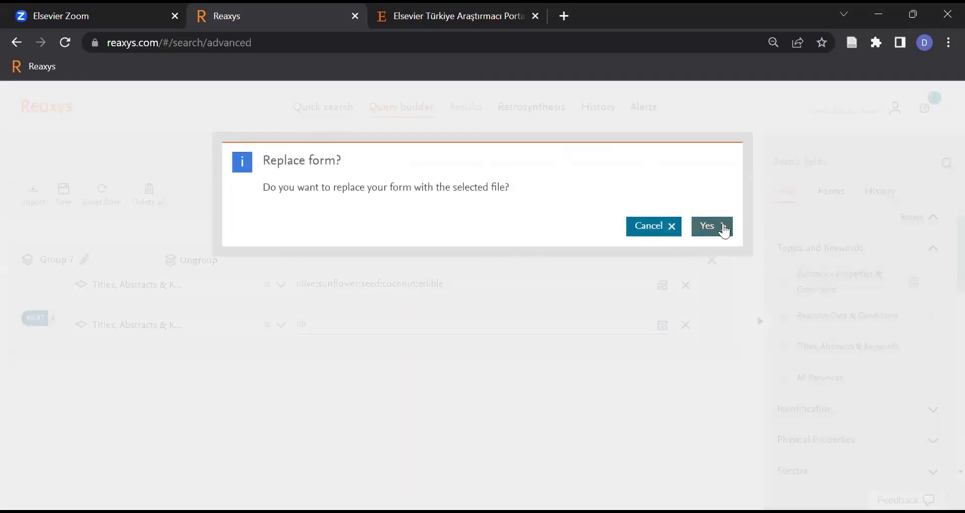
pyautogui.click(724, 229)
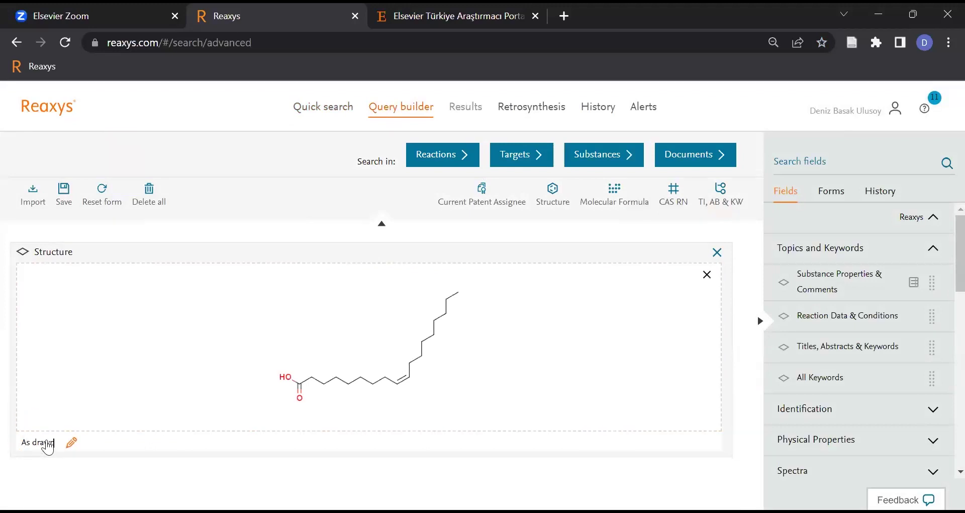
# - Set the query builder structure to be searched as Similar
pyautogui.click(70, 443)
pyautogui.click(287, 208)
pyautogui.click(674, 356)
# - Look up nmr in the query fields and add NMR Spectroscopy to the query with Find any enabled
pyautogui.click(805, 165)
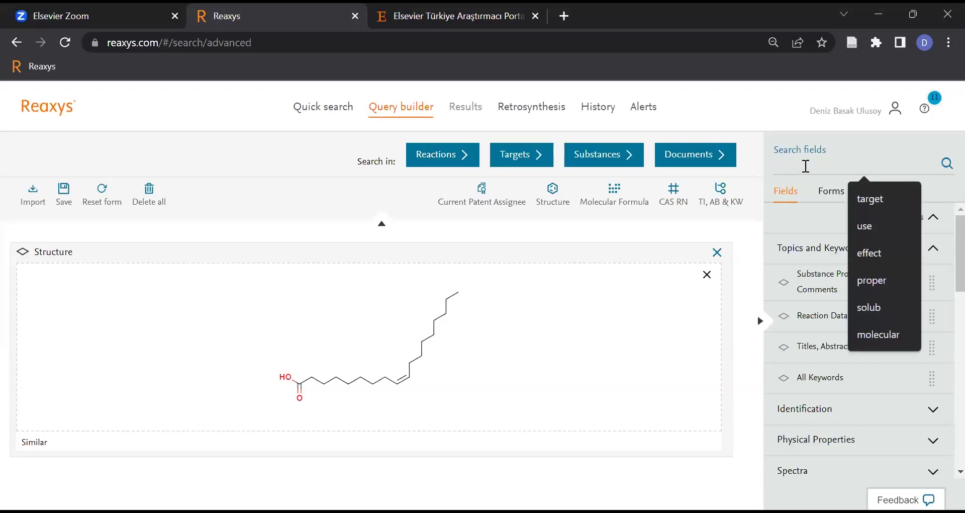
pyautogui.write('nmr')
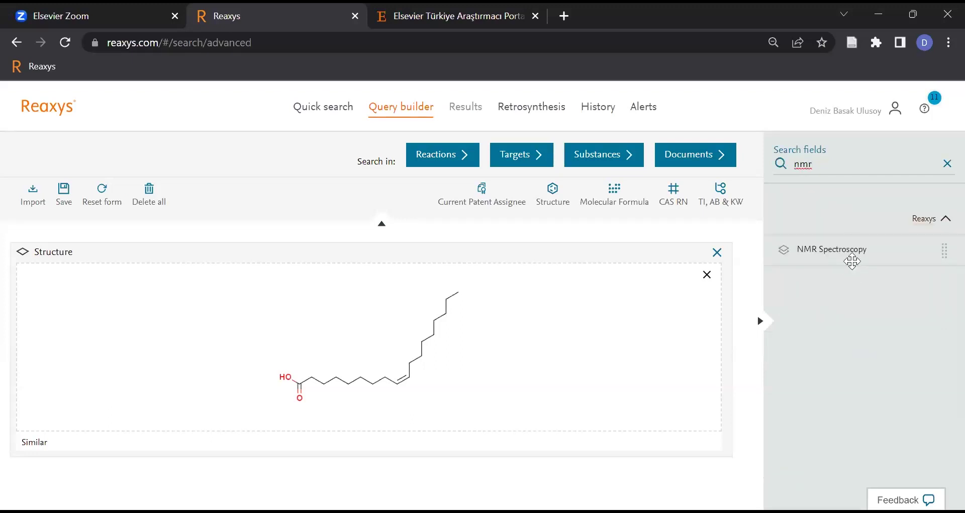
pyautogui.click(854, 259)
pyautogui.scroll(-1, 465, 284)
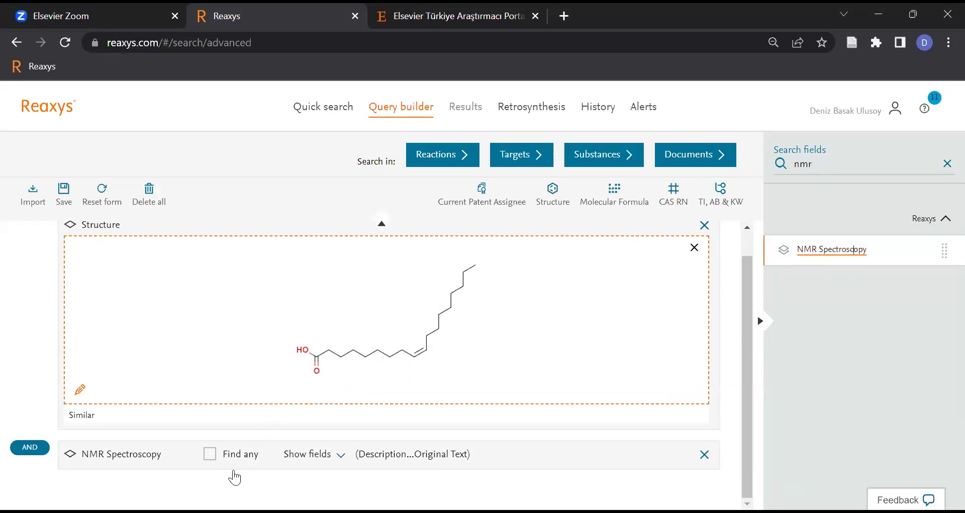
pyautogui.click(209, 454)
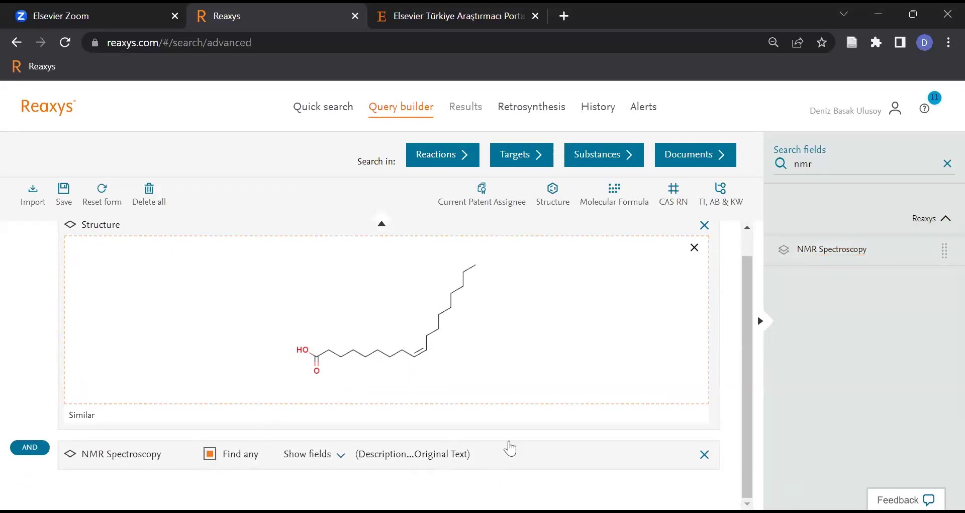
# - Run the query as a Substances search, open the Reaxys Medium similarity results and view the first substance's NMR spectroscopy hits
pyautogui.click(606, 157)
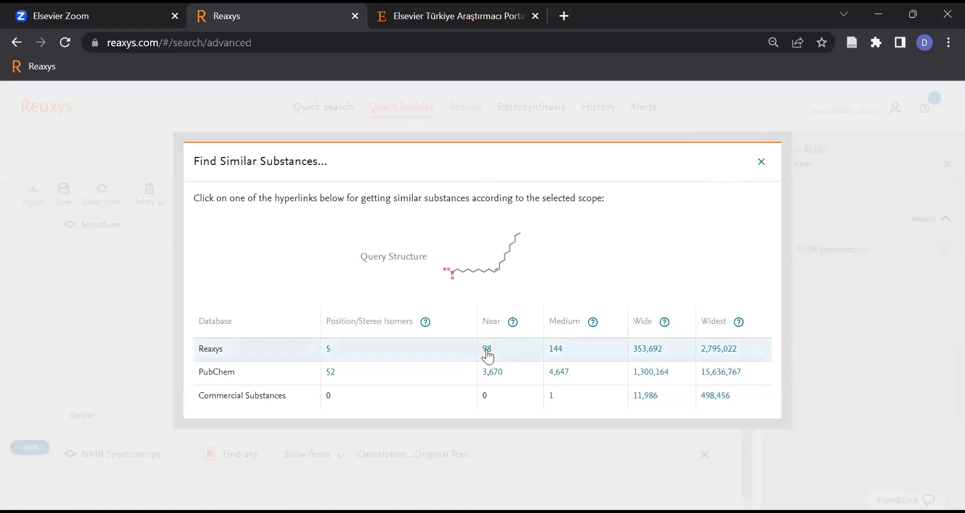
pyautogui.click(557, 348)
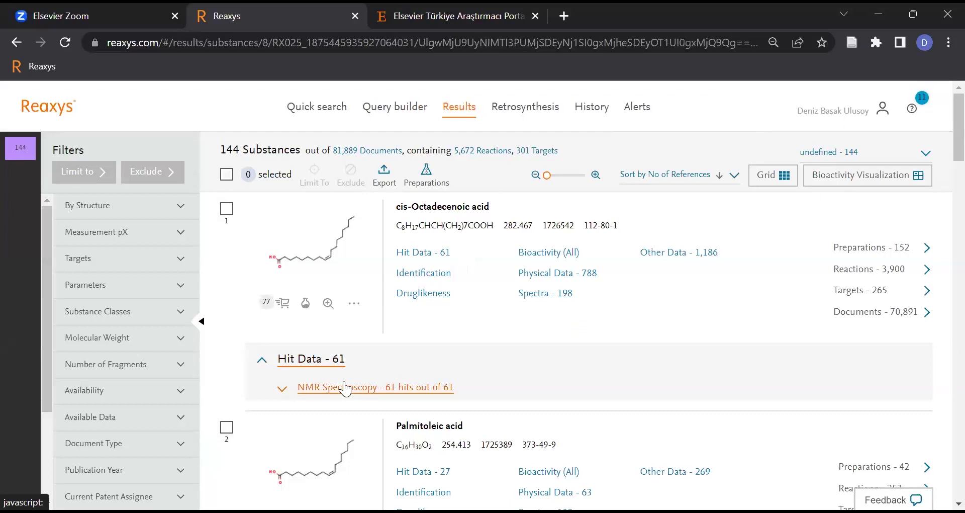
pyautogui.scroll(-5, 377, 367)
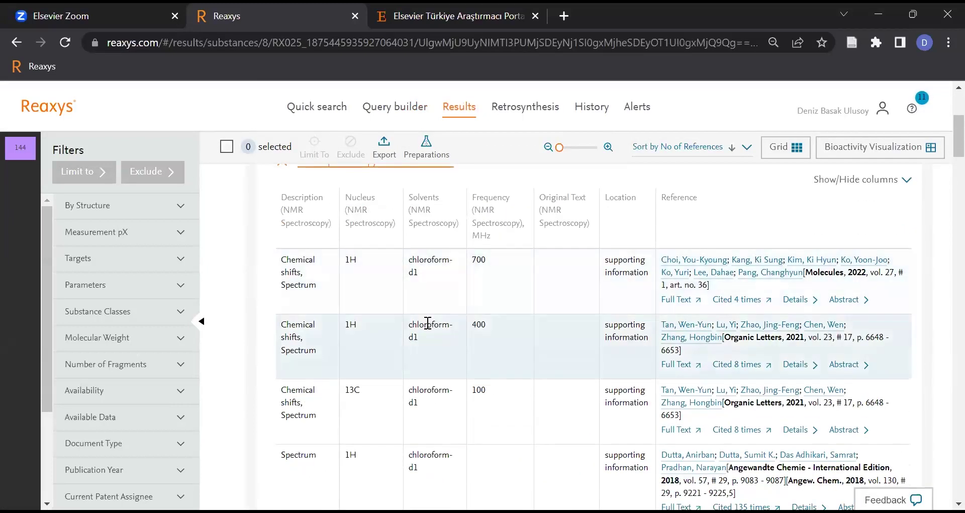
pyautogui.scroll(5, 428, 320)
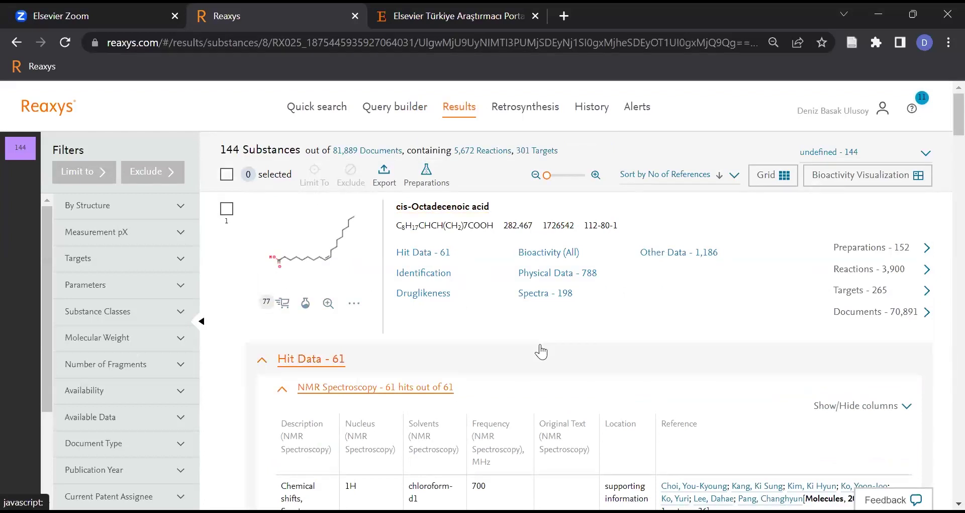
# - Return to Quick search and remove the fatty acid structure to start an empty structure drawing
pyautogui.click(384, 176)
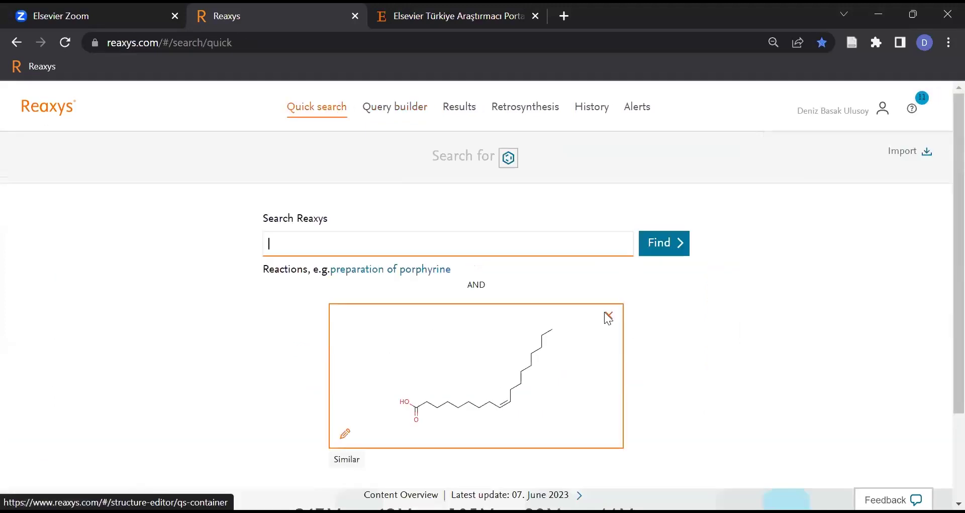
pyautogui.click(608, 315)
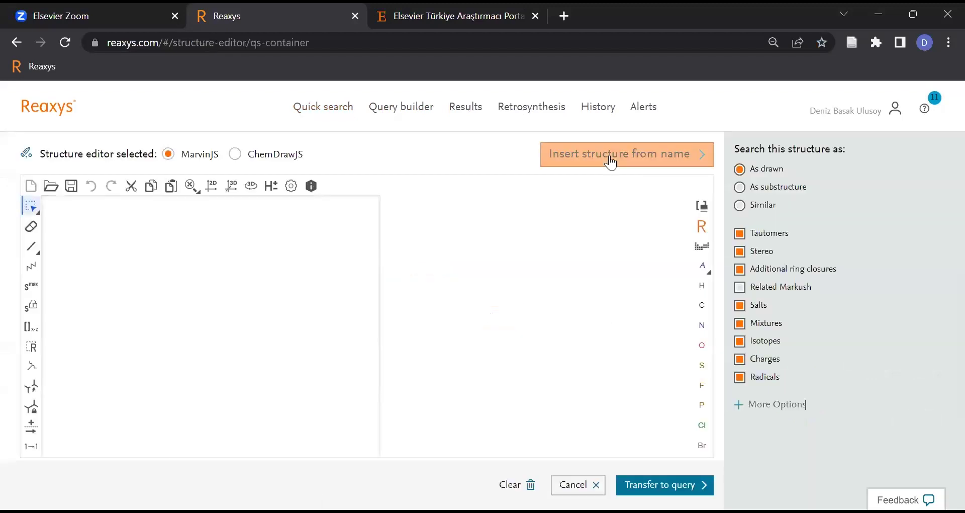
pyautogui.click(611, 156)
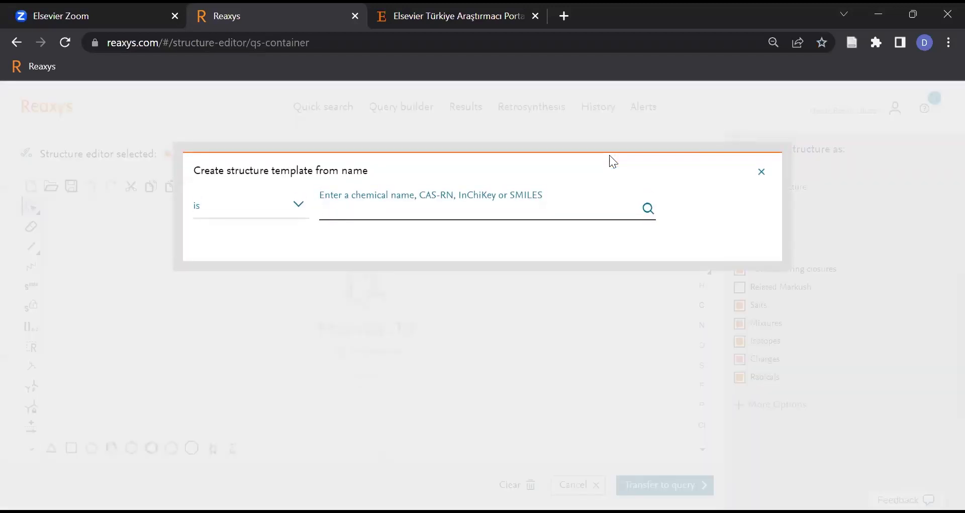
pyautogui.write('benzo imidazole')
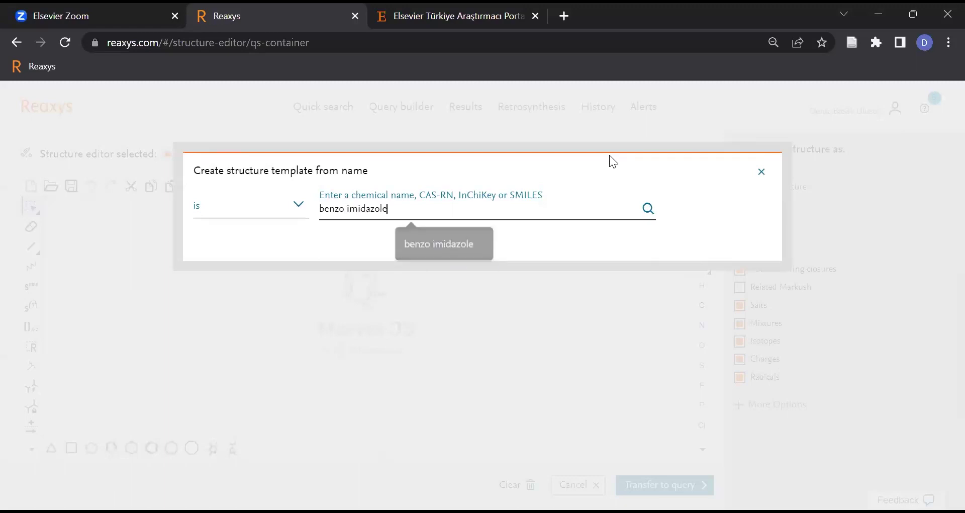
pyautogui.press('Return')
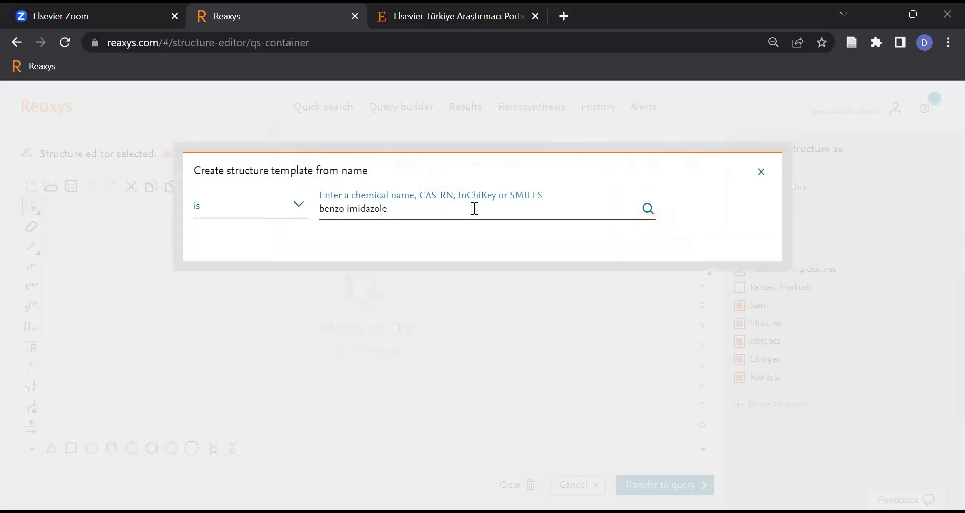
pyautogui.press('BackSpace')
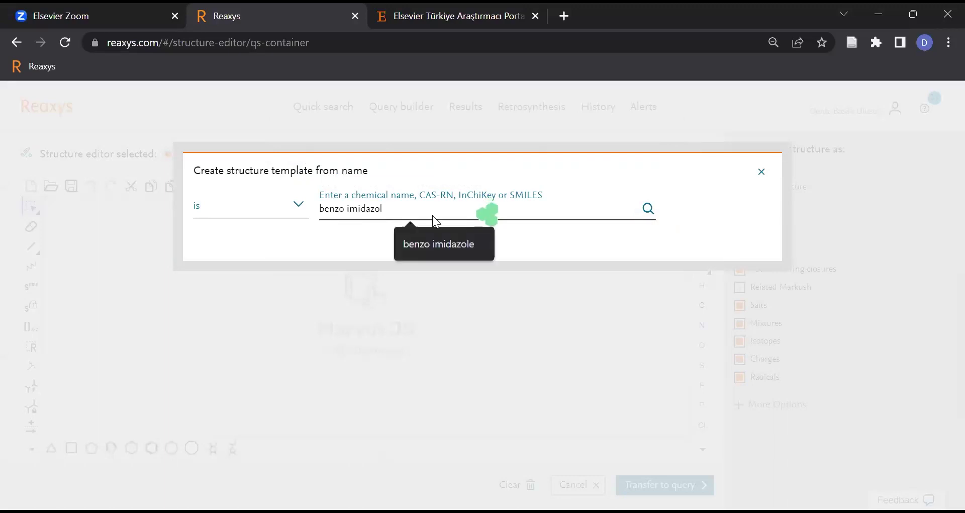
pyautogui.press('Return')
pyautogui.click(669, 240)
pyautogui.click(762, 178)
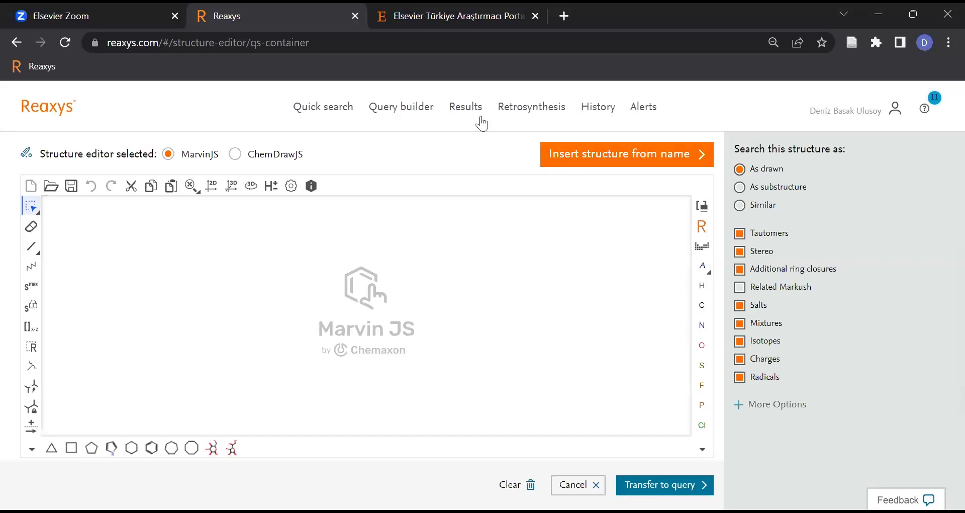
# - Draw benzimidazole by fusing a five-membered ring to benzene, placing two nitrogen atoms and adding a carbon-nitrogen double bond
pyautogui.click(147, 449)
pyautogui.click(250, 299)
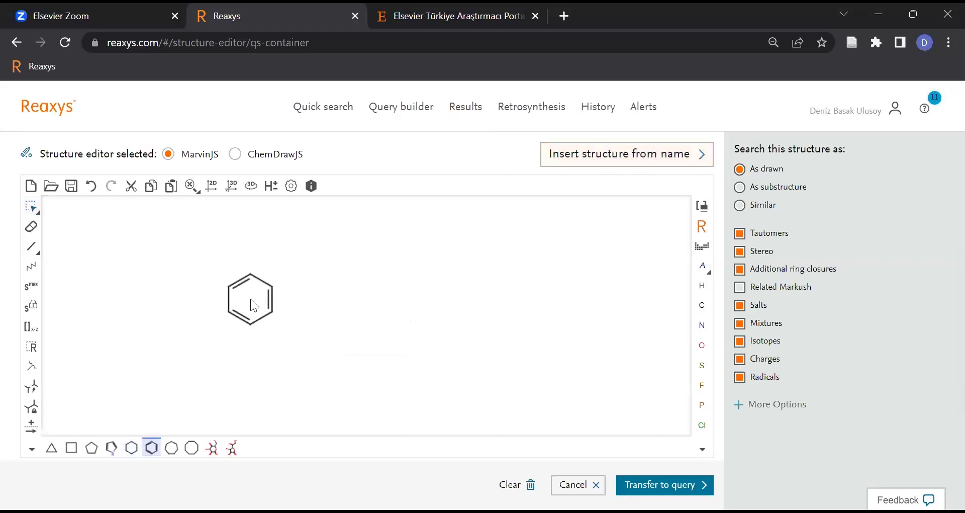
pyautogui.click(113, 449)
pyautogui.click(98, 452)
pyautogui.click(272, 299)
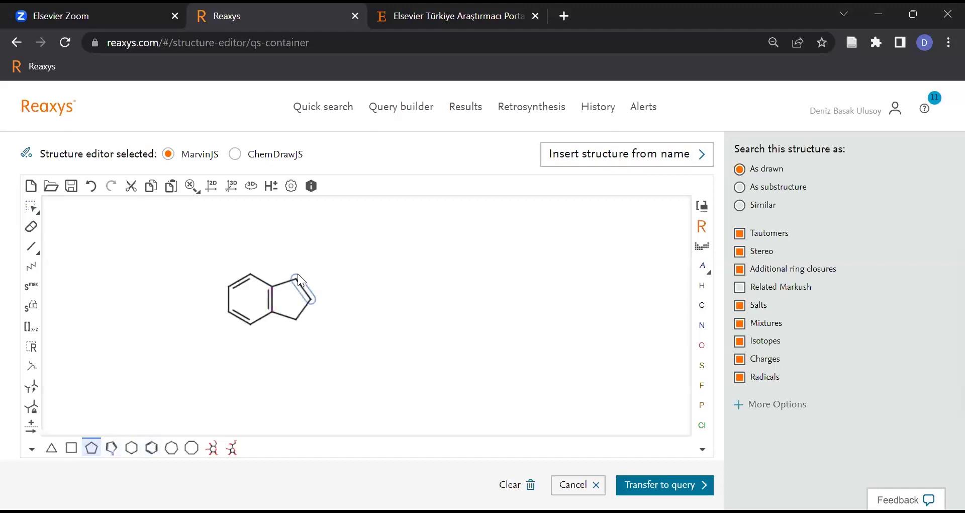
pyautogui.press('n')
pyautogui.press('n')
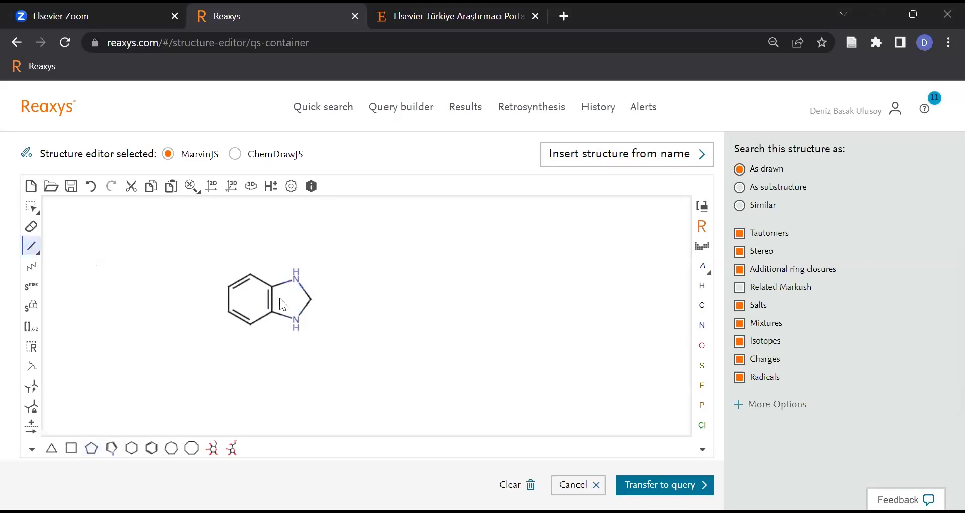
pyautogui.click(304, 312)
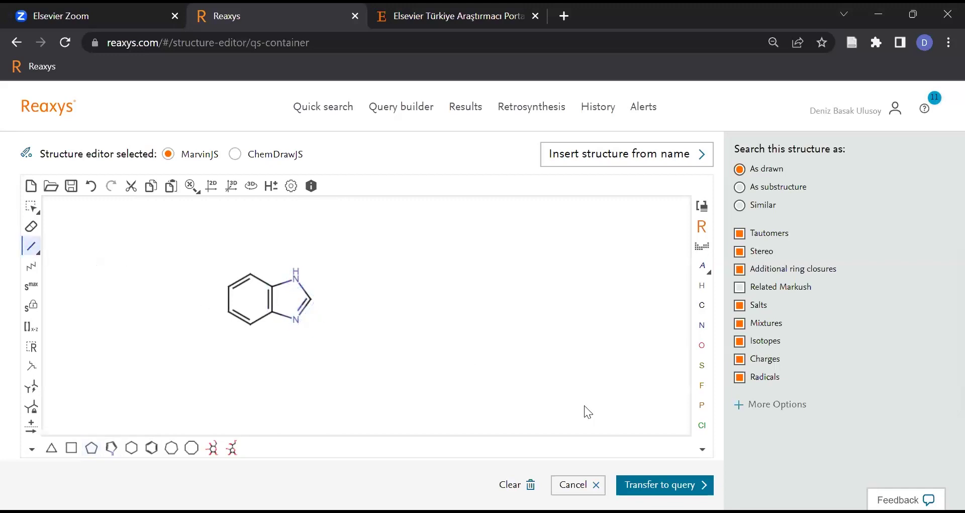
# - Transfer the structure to the query as a substructure and search for it combined with the concept fungicidal
pyautogui.click(773, 191)
pyautogui.click(663, 485)
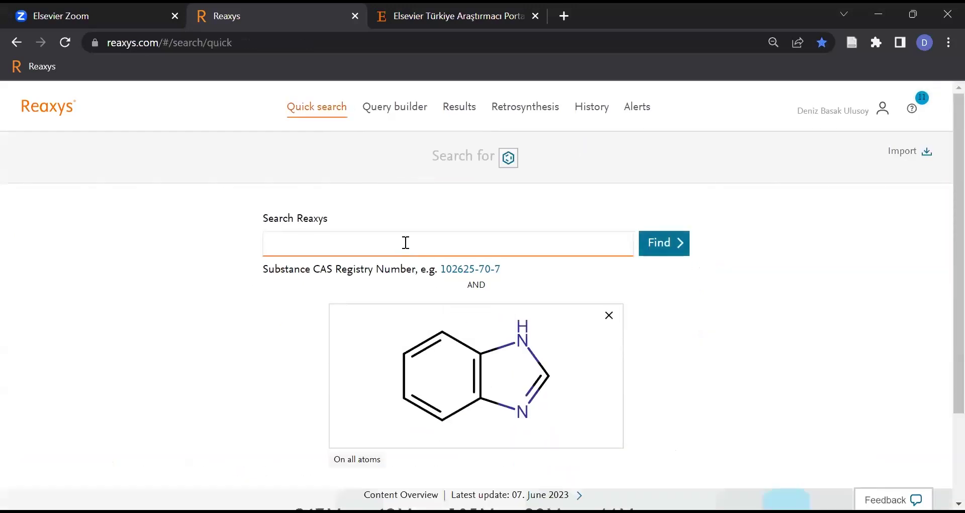
pyautogui.write('fungicidal')
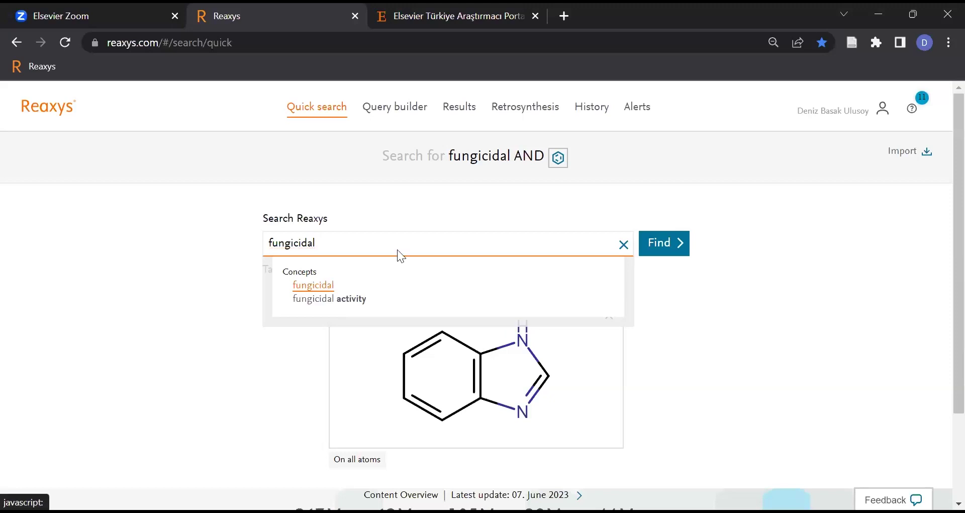
pyautogui.click(313, 285)
pyautogui.click(678, 250)
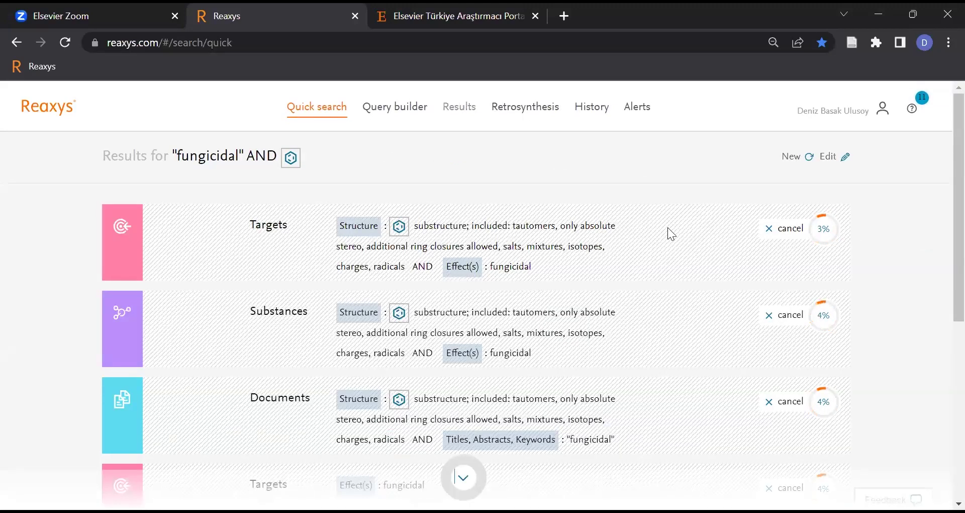
# - Review the result sets and open the Substances results combining the substructure with the effect fungicidal
pyautogui.scroll(-7, 452, 322)
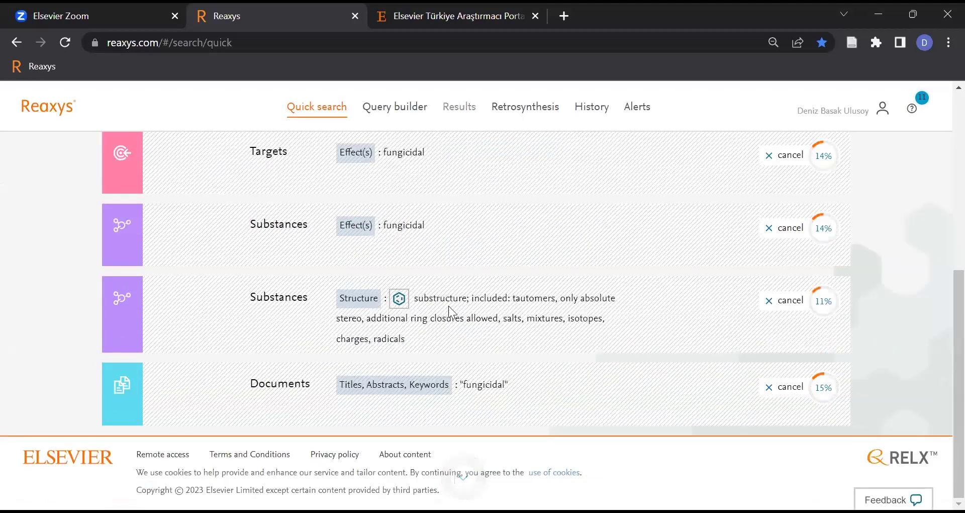
pyautogui.scroll(3, 633, 337)
pyautogui.scroll(4, 623, 341)
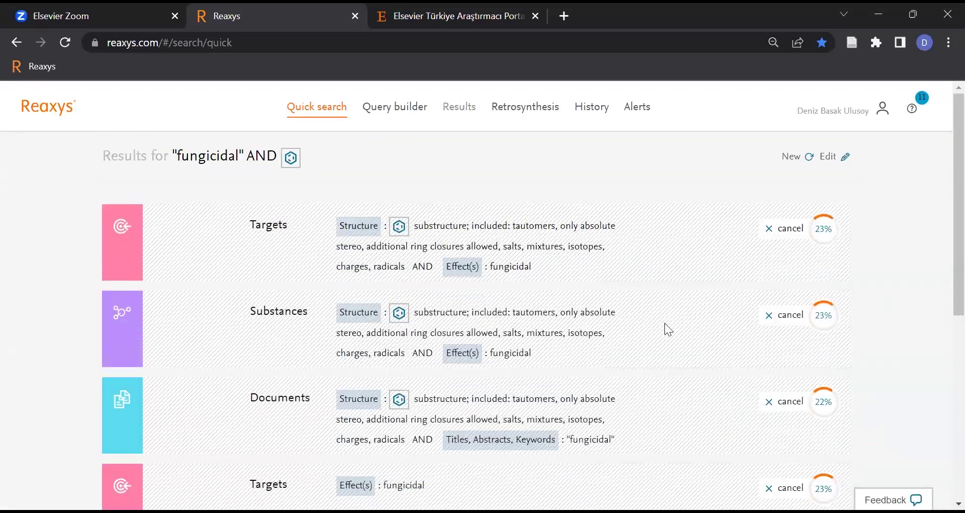
pyautogui.scroll(-8, 664, 322)
pyautogui.scroll(8, 662, 320)
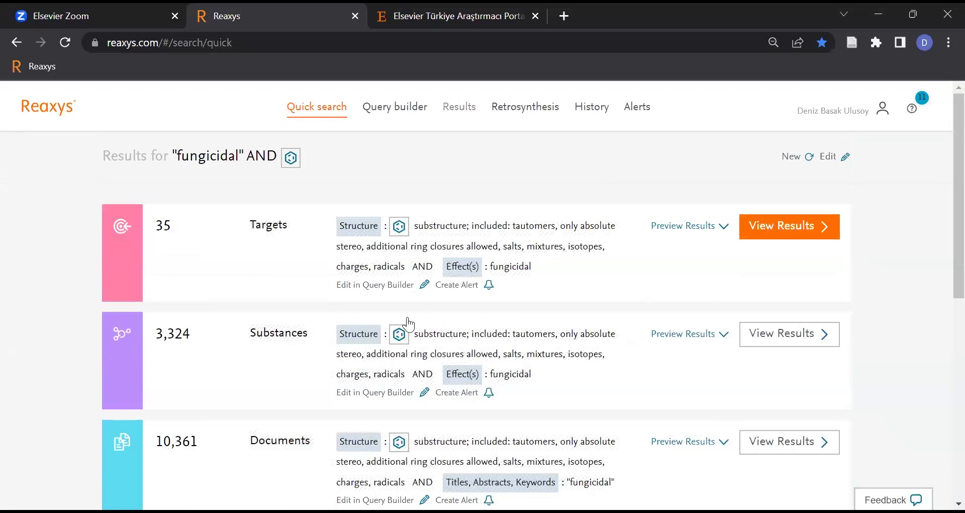
pyautogui.tripleClick(519, 373)
pyautogui.click(500, 375)
pyautogui.click(784, 335)
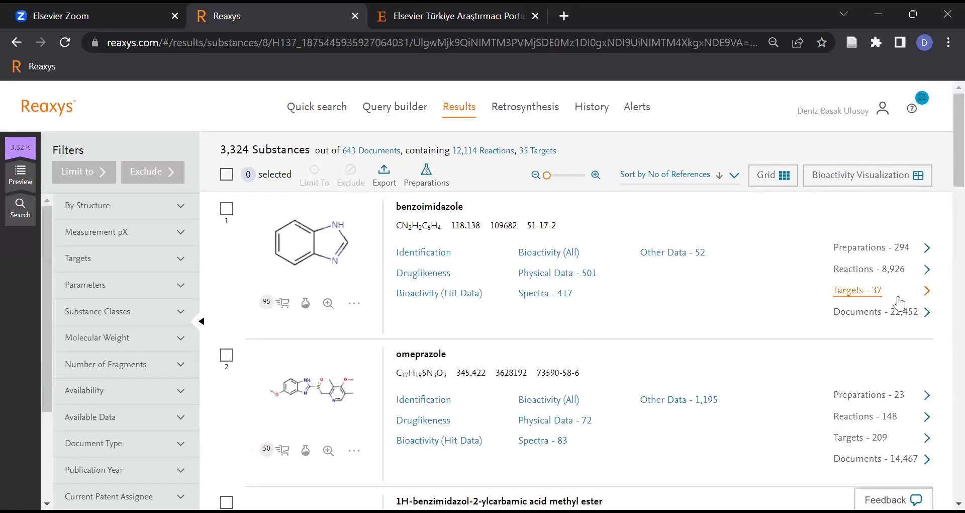
# - Examine the In vitro: Efficacy entries in benzoimidazole's bioactivity hit data, including the antifungal agent effect, and collapse the section
pyautogui.scroll(-2, 610, 340)
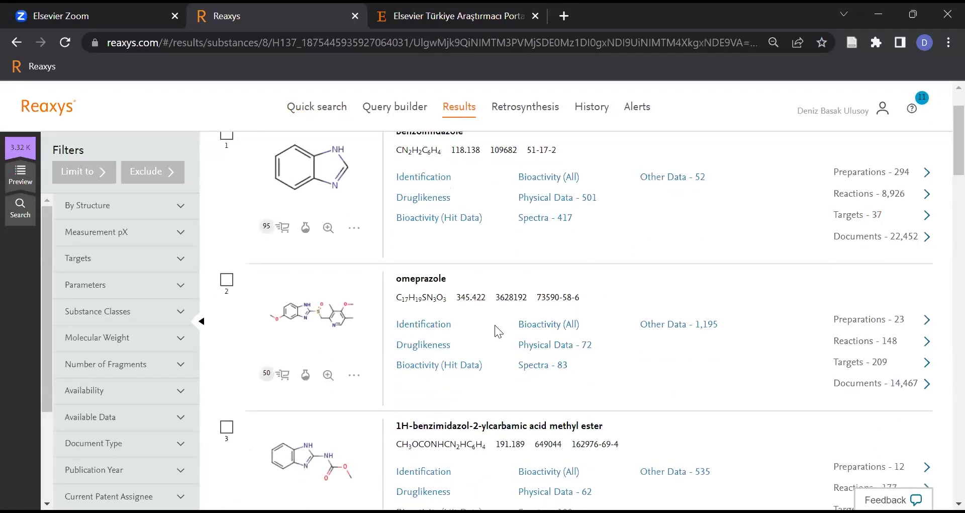
pyautogui.click(449, 220)
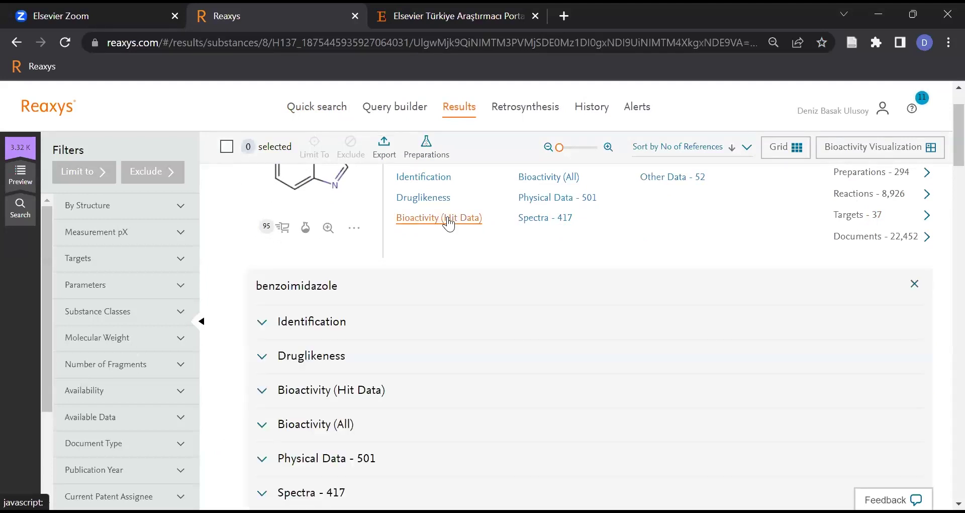
pyautogui.click(354, 297)
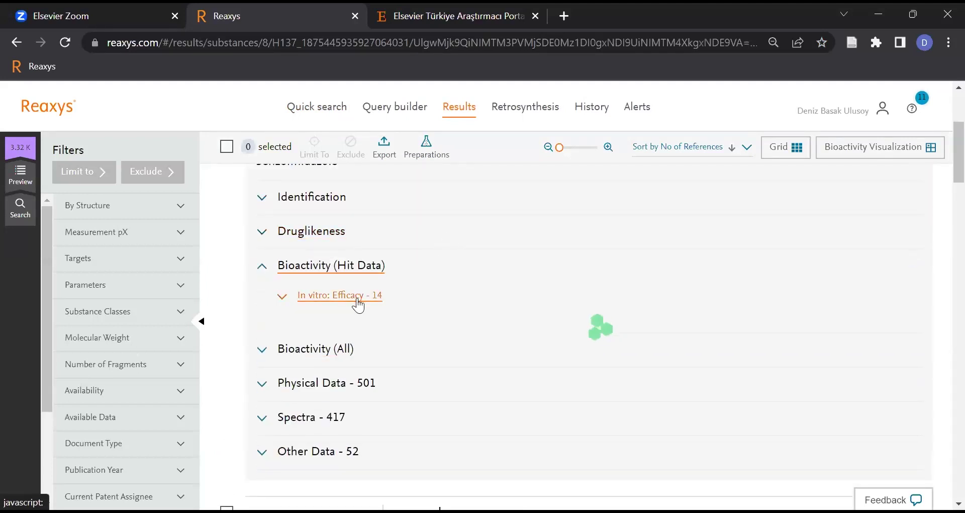
pyautogui.scroll(-2, 531, 306)
pyautogui.click(540, 277)
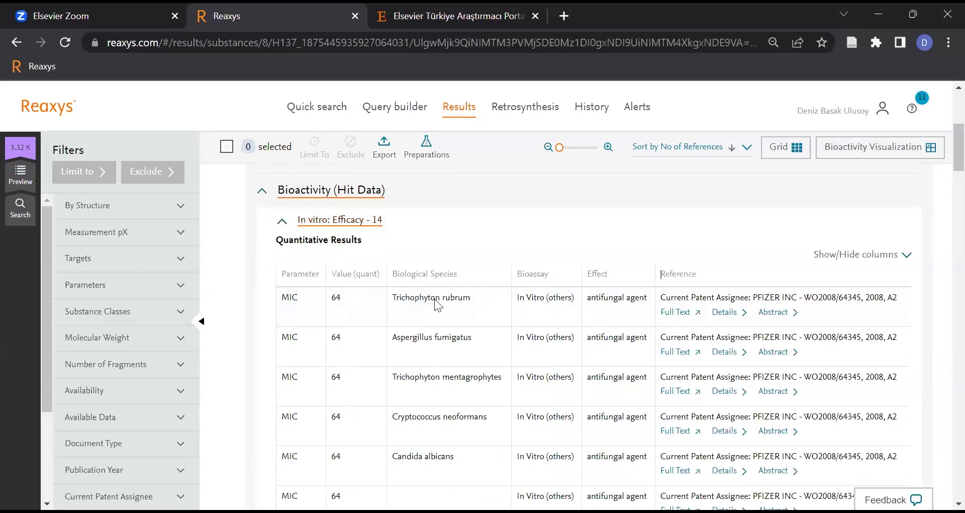
pyautogui.moveTo(648, 298); pyautogui.dragTo(587, 298)
pyautogui.scroll(-5, 603, 219)
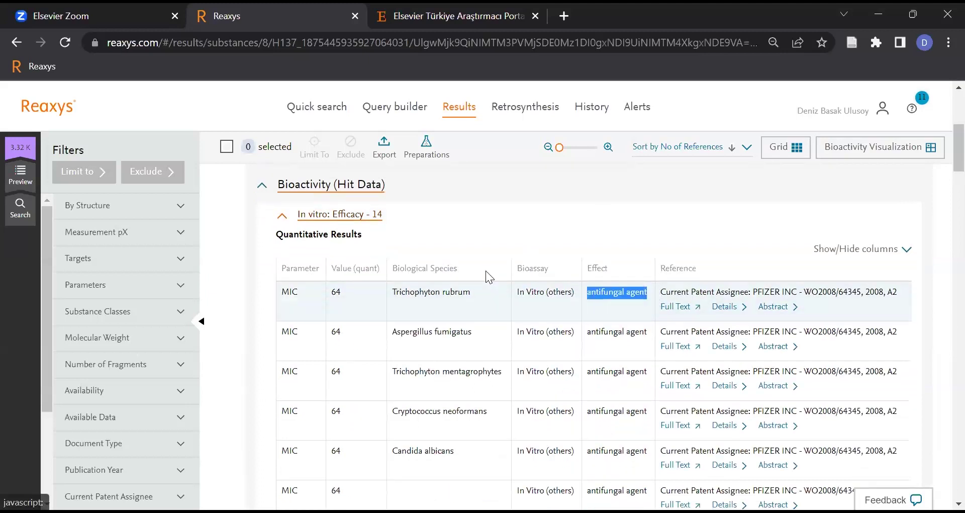
pyautogui.scroll(7, 260, 270)
pyautogui.click(260, 269)
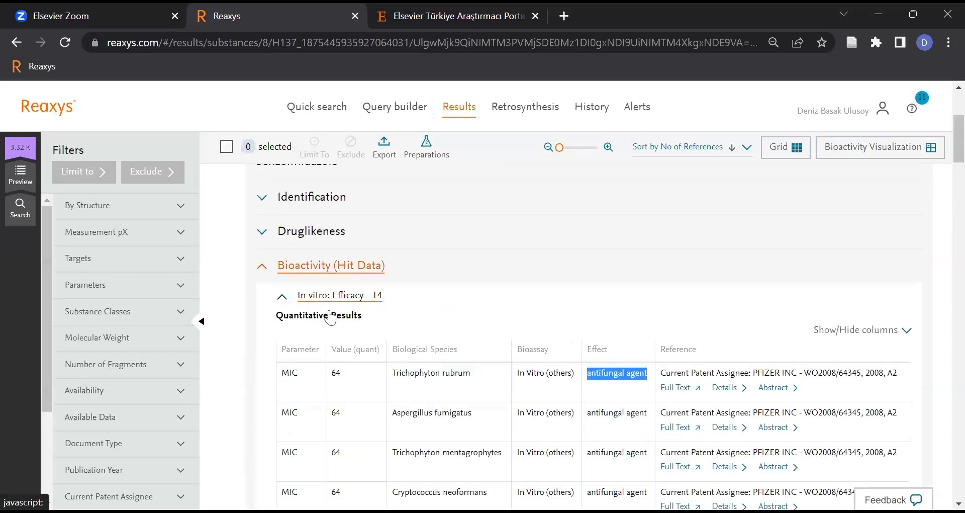
pyautogui.scroll(4, 282, 251)
# - Examine the In vitro: Efficacy entries in omeprazole's bioactivity hit data and collapse them
pyautogui.scroll(-10, 294, 227)
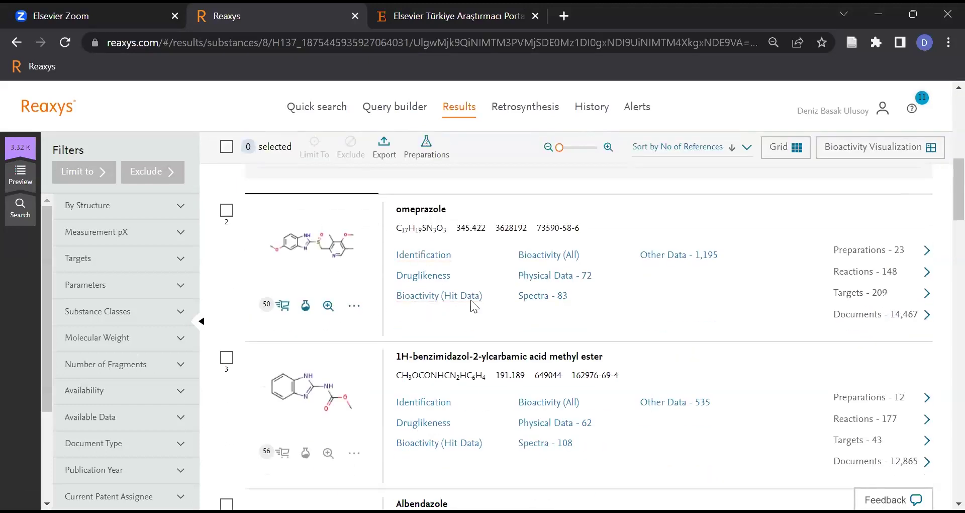
pyautogui.click(449, 301)
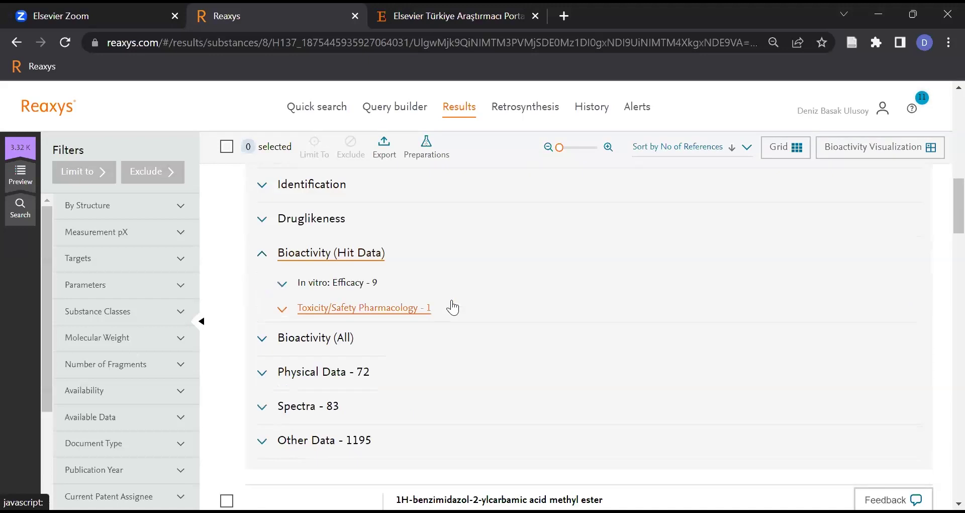
pyautogui.click(336, 284)
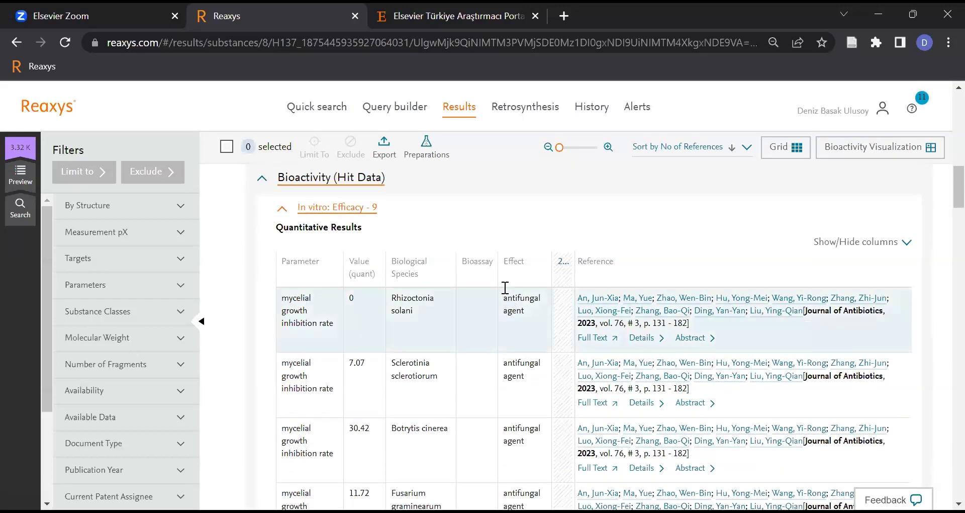
pyautogui.click(282, 209)
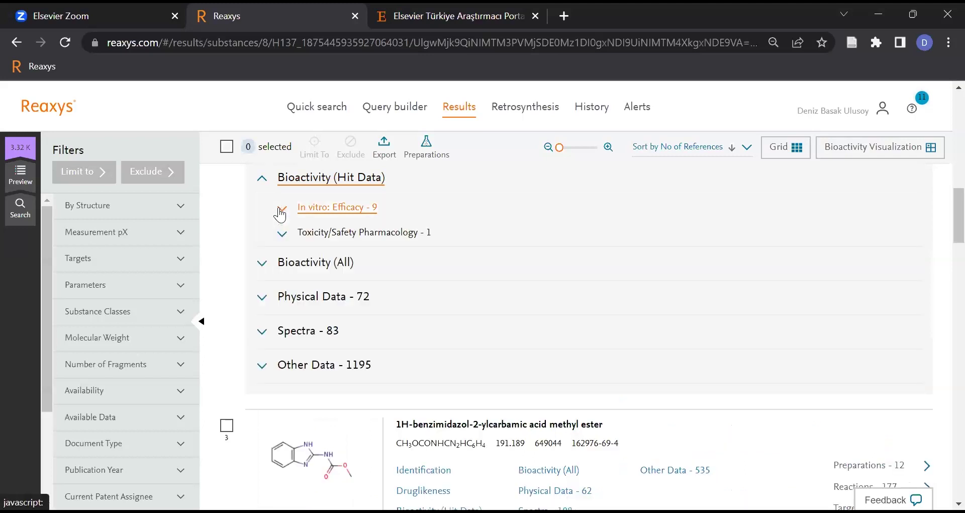
# - Clear the keyword and structure from Quick search and remove the Structure and NMR Spectroscopy conditions from the query builder
pyautogui.click(291, 108)
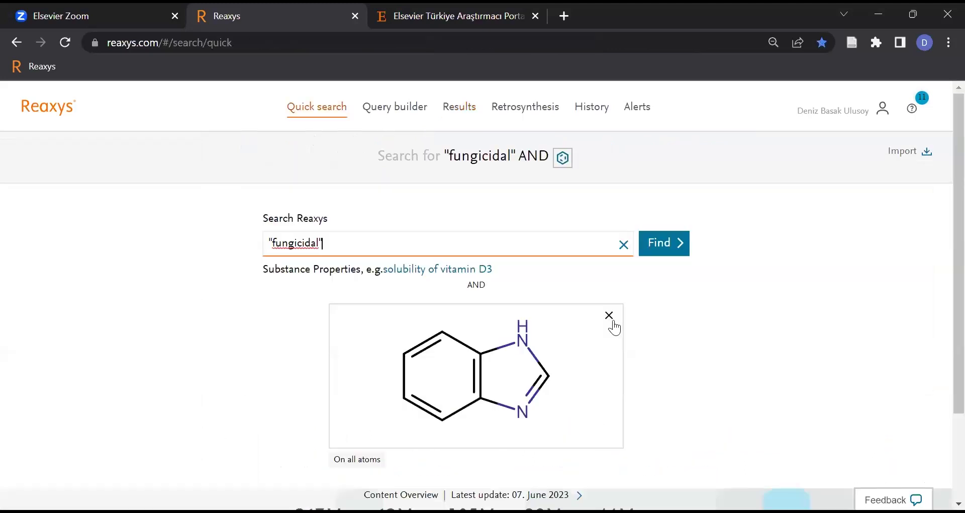
pyautogui.click(608, 316)
pyautogui.click(630, 244)
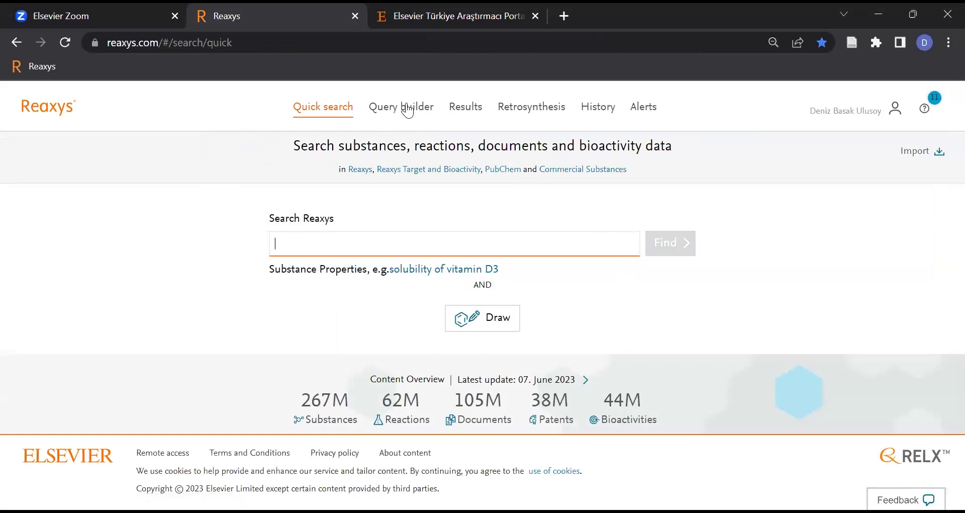
pyautogui.click(405, 107)
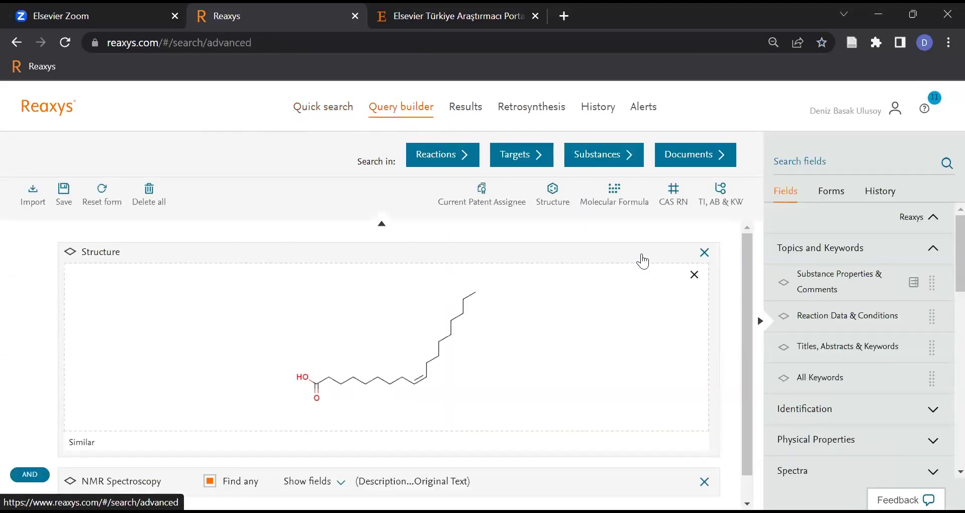
pyautogui.click(704, 252)
pyautogui.click(716, 261)
# - Look up use in the query fields and add the Use field to the empty query
pyautogui.click(792, 167)
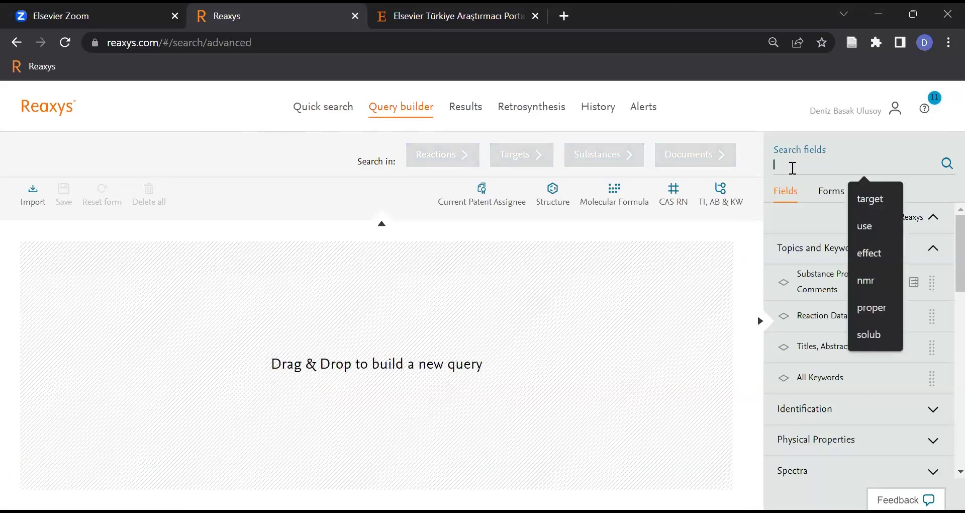
pyautogui.write('use')
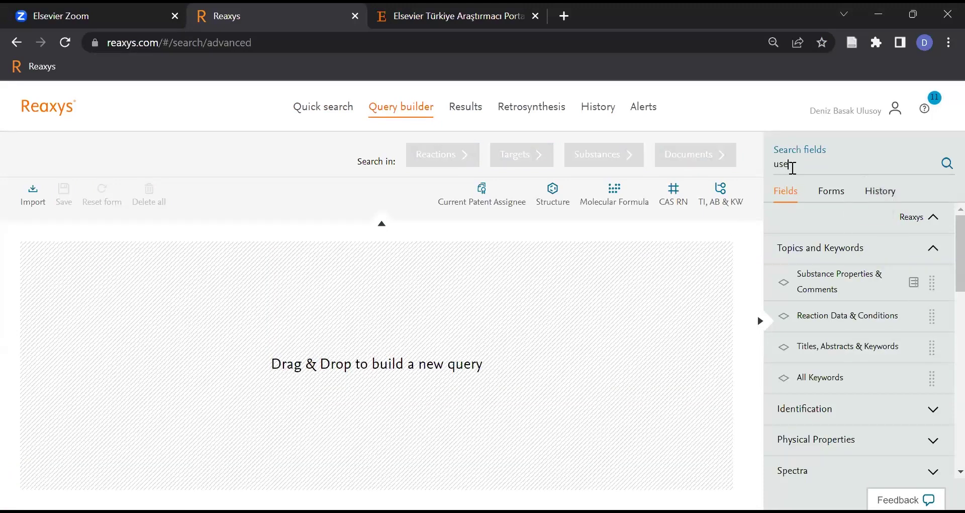
pyautogui.press('BackSpace')
pyautogui.press('BackSpace')
pyautogui.press('BackSpace')
pyautogui.write('use')
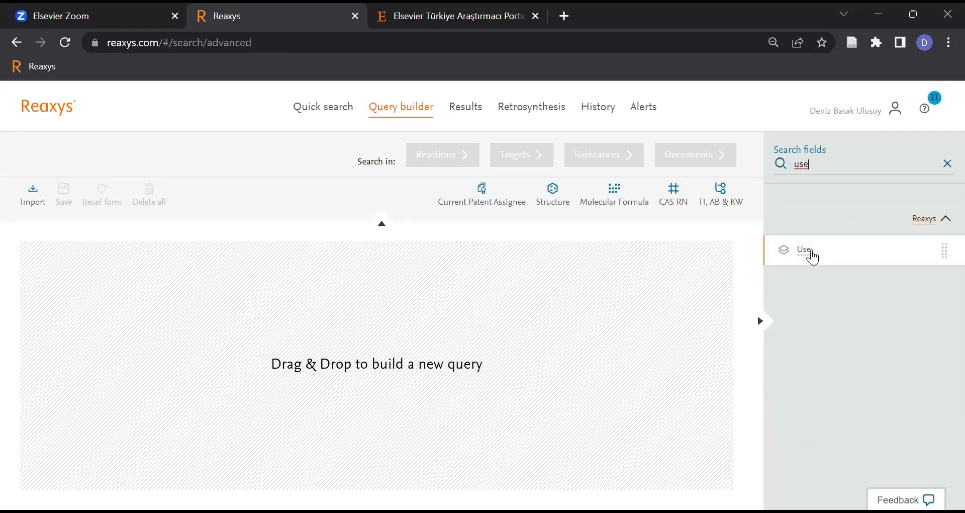
pyautogui.click(812, 257)
# - Look up substance in the query fields and add Substance Properties & Comments to the query
pyautogui.doubleClick(848, 164)
pyautogui.write('substance')
pyautogui.click(849, 268)
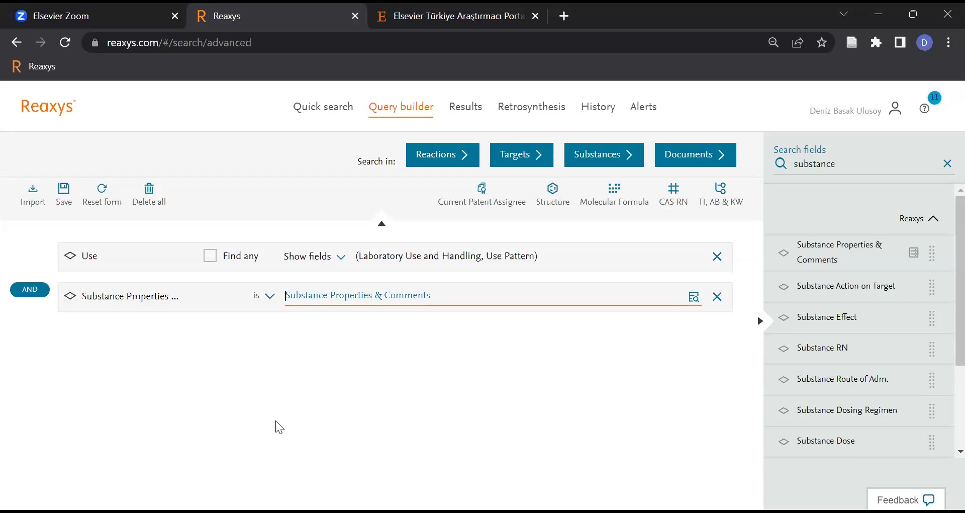
# - Remove the Substance Properties & Comments condition and set the Use condition's Use Pattern to ends with cide
pyautogui.click(717, 296)
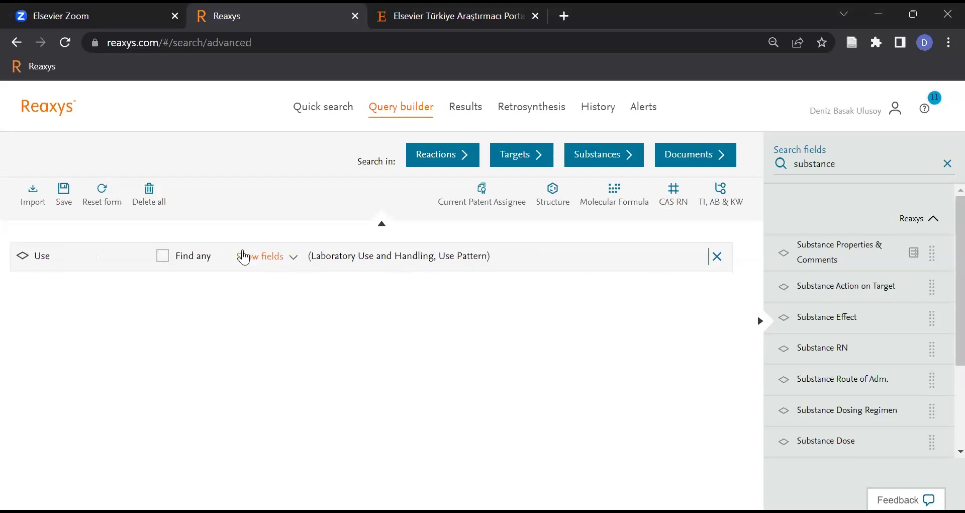
pyautogui.click(284, 253)
pyautogui.click(314, 305)
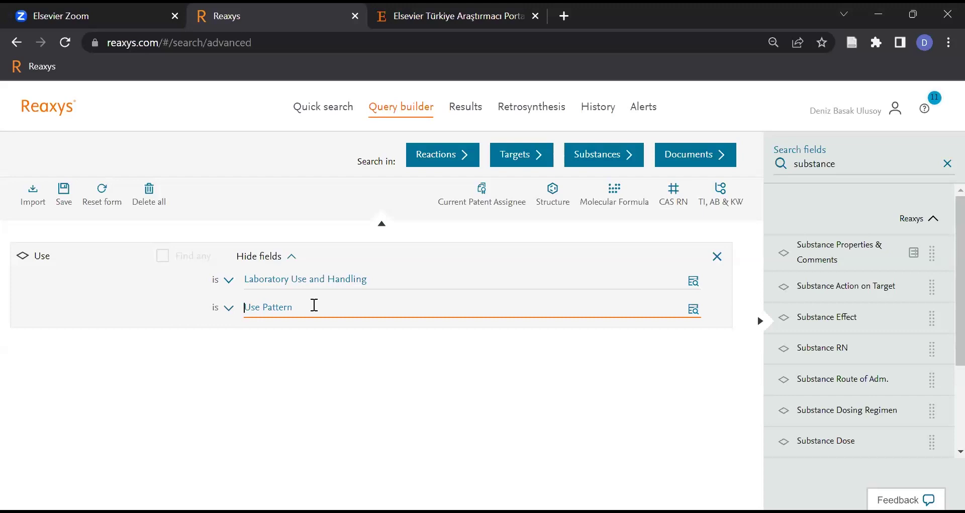
pyautogui.write('cide')
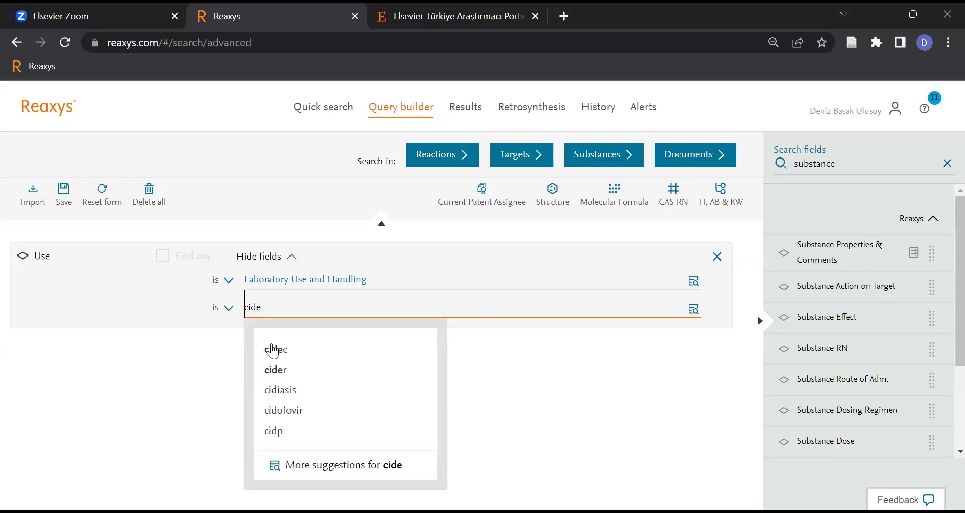
pyautogui.click(227, 308)
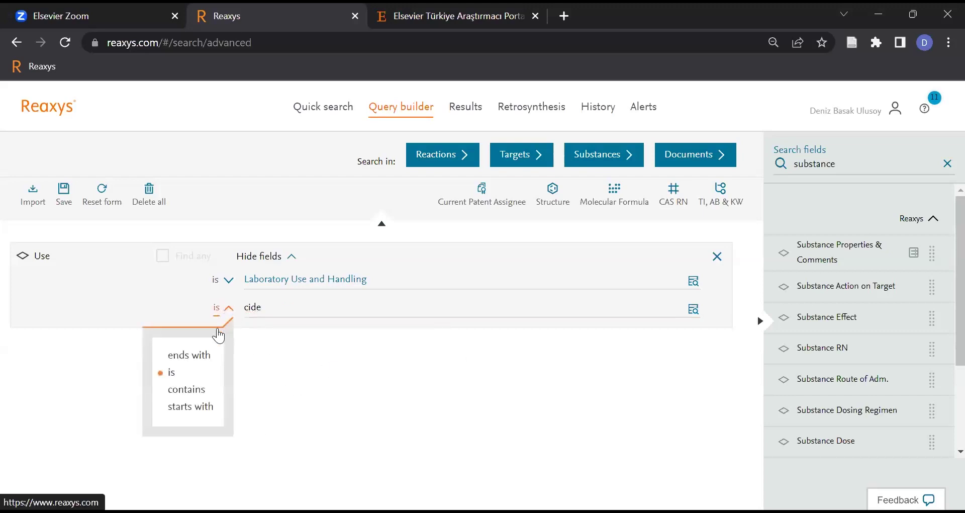
pyautogui.click(192, 357)
pyautogui.doubleClick(254, 308)
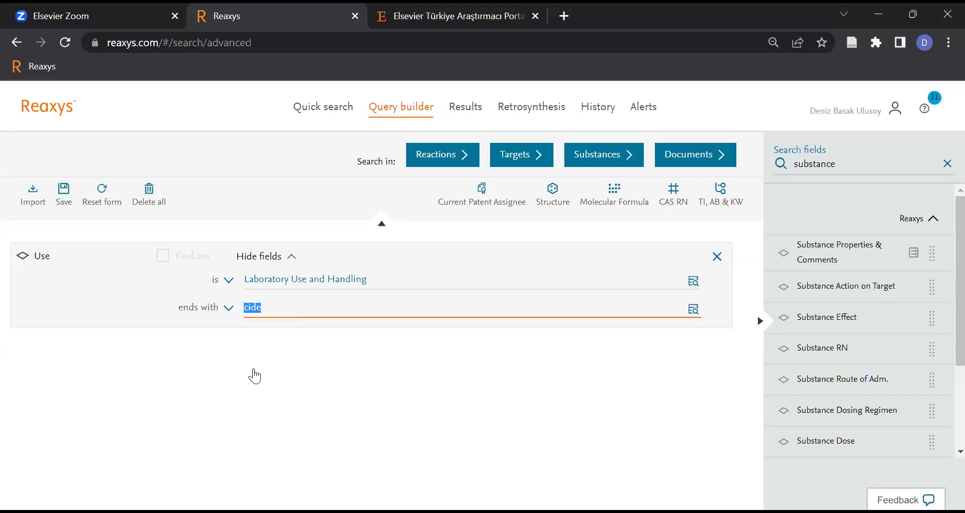
# - Add a Molecular Formula condition with the value P?N?* and run the query for substances
pyautogui.click(615, 193)
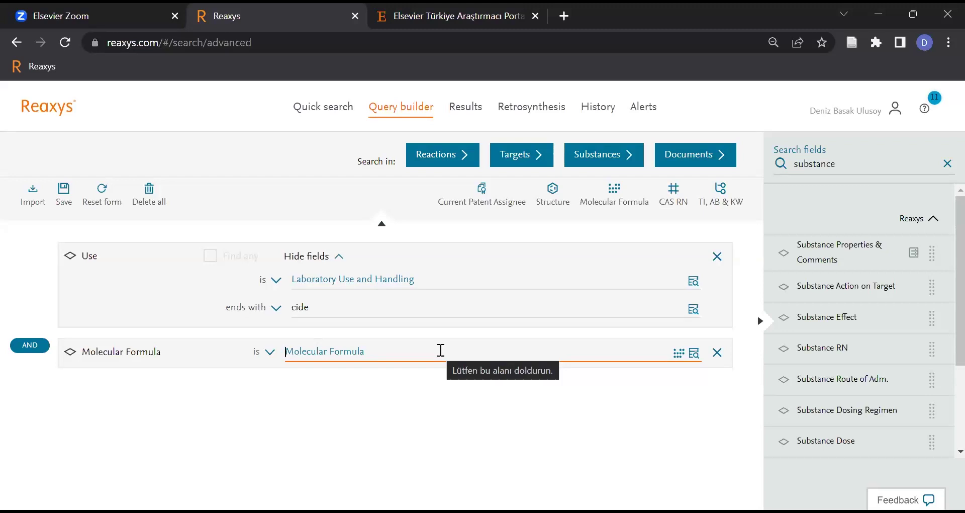
pyautogui.write('P')
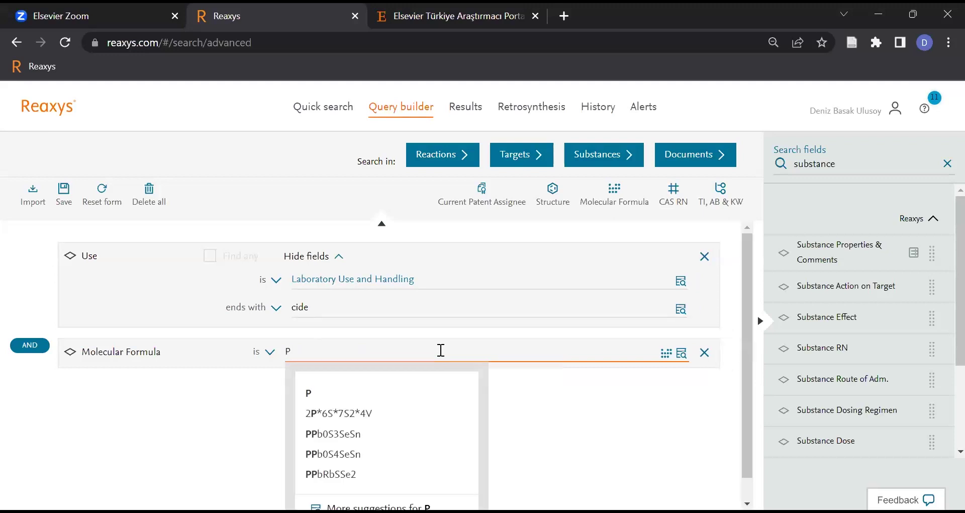
pyautogui.write('?')
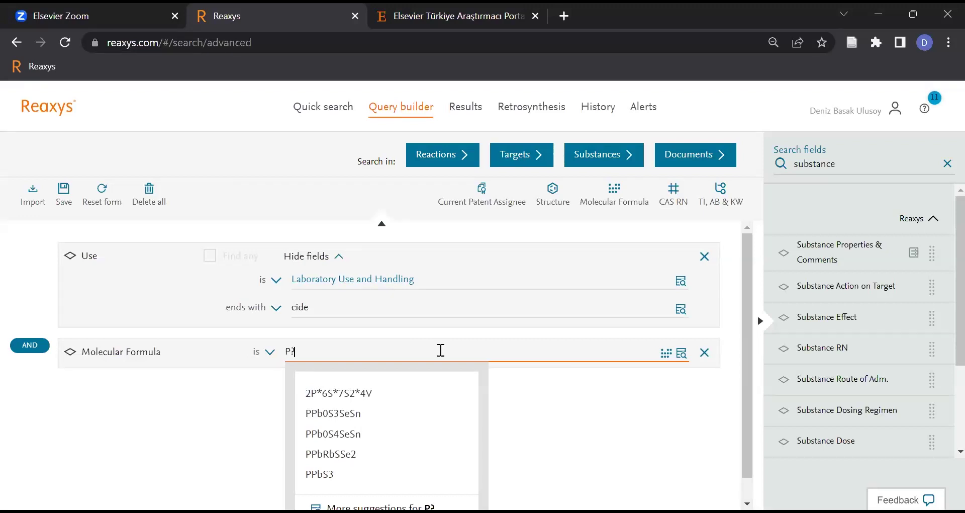
pyautogui.write('N')
pyautogui.write('?(2-')
pyautogui.write('-3)')
pyautogui.press('BackSpace')
pyautogui.press('BackSpace')
pyautogui.press('BackSpace')
pyautogui.press('BackSpace')
pyautogui.press('BackSpace')
pyautogui.write('*')
pyautogui.click(522, 413)
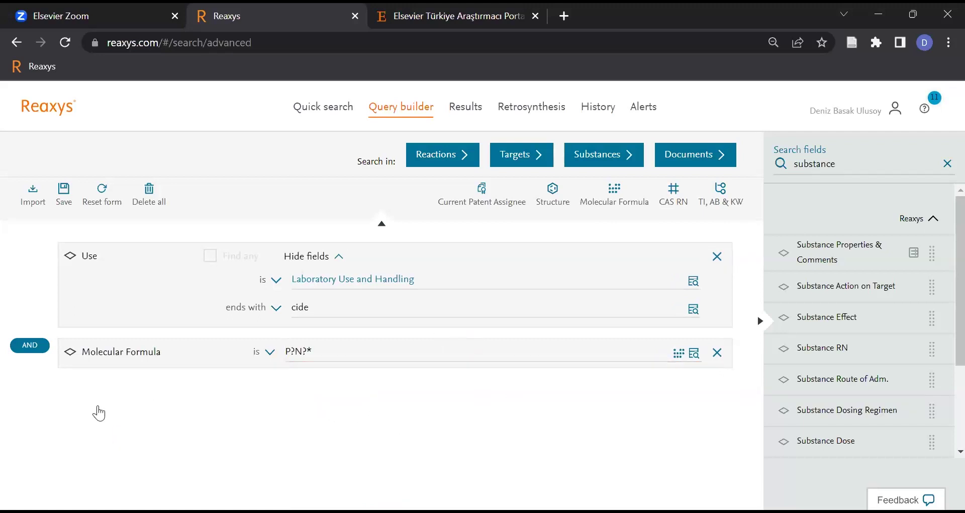
pyautogui.click(602, 161)
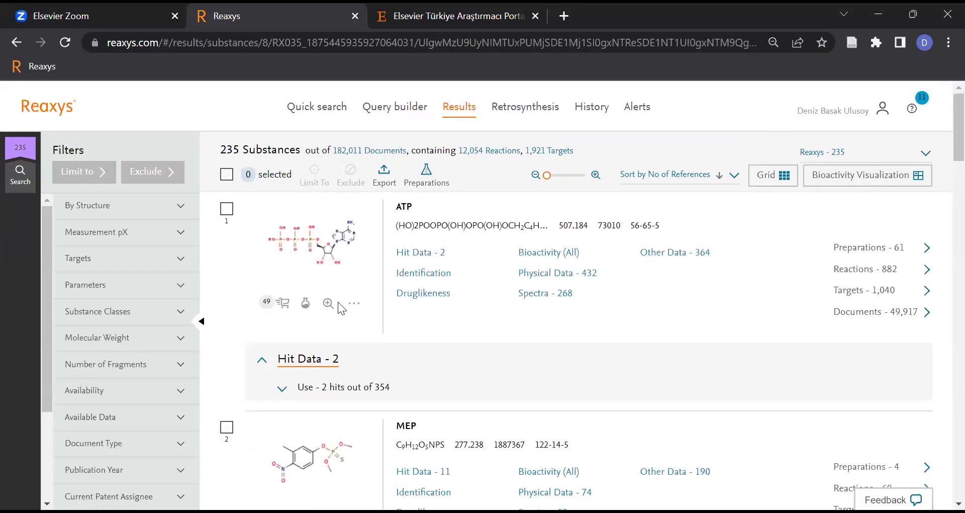
# - View ATP's enlarged structure, close it and look over ATP's Use hit data
pyautogui.click(328, 303)
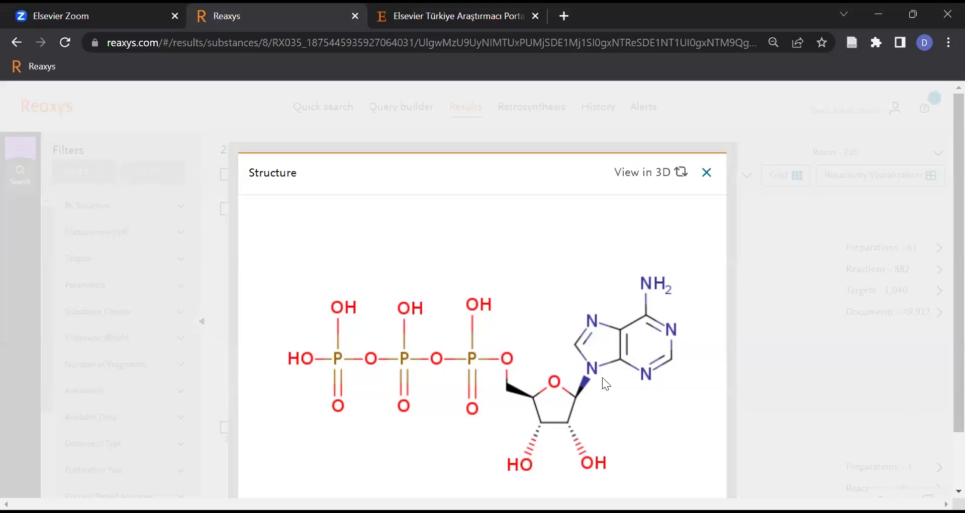
pyautogui.click(707, 173)
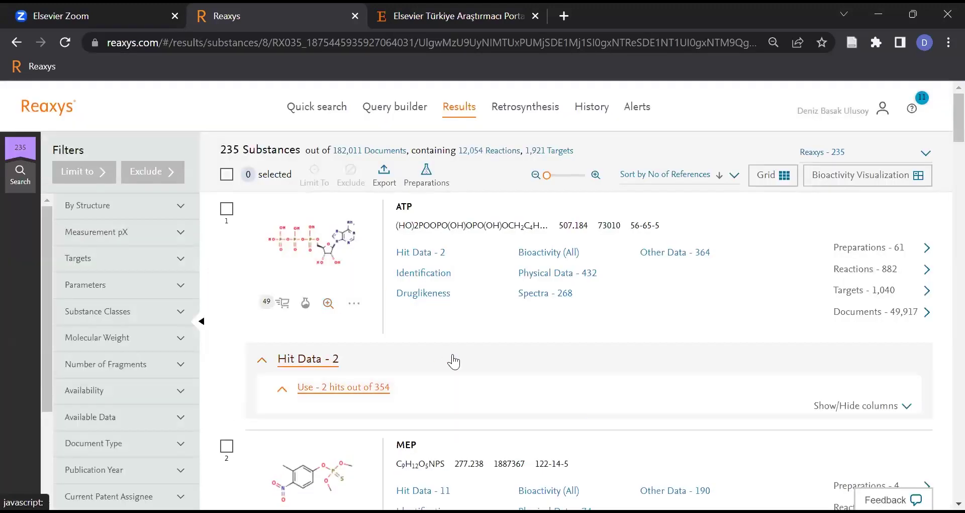
pyautogui.scroll(-3, 455, 365)
# - Expand the Use hits of MEP and view its enlarged structure
pyautogui.scroll(-4, 393, 394)
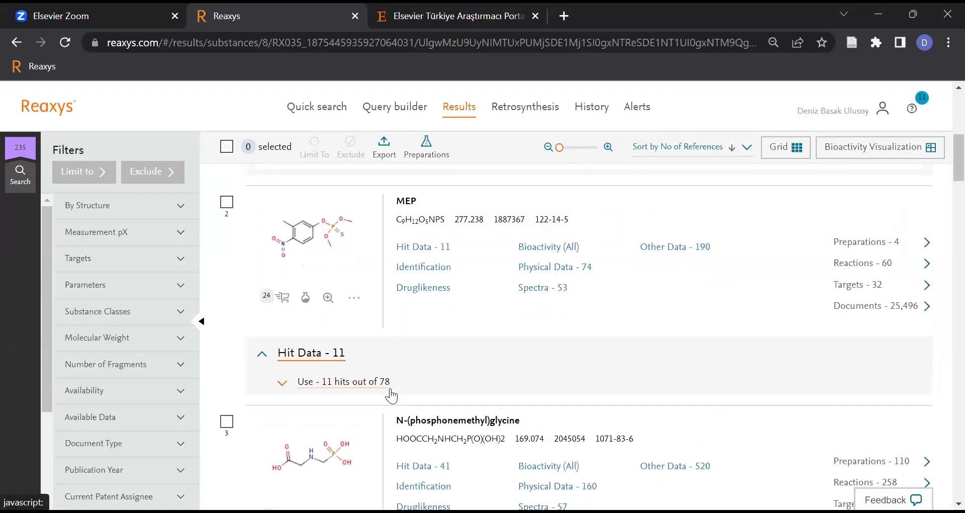
pyautogui.click(383, 382)
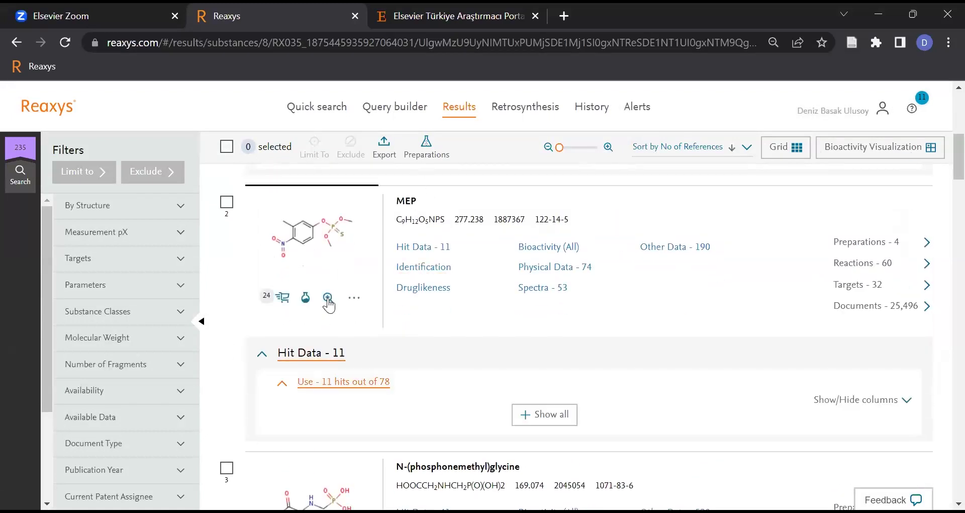
pyautogui.click(328, 298)
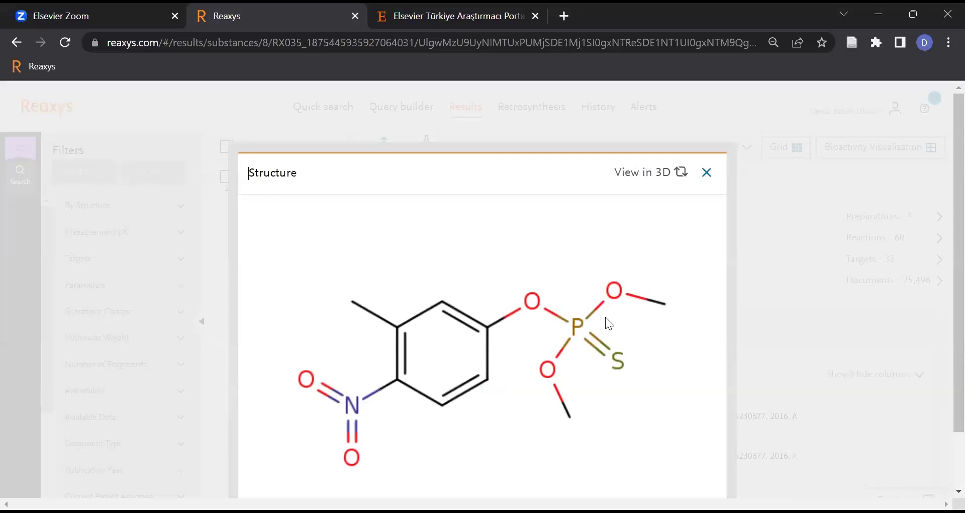
pyautogui.click(706, 173)
# - Examine the use patterns and references in MEP's Use hits for terms ending in cide
pyautogui.scroll(-3, 440, 329)
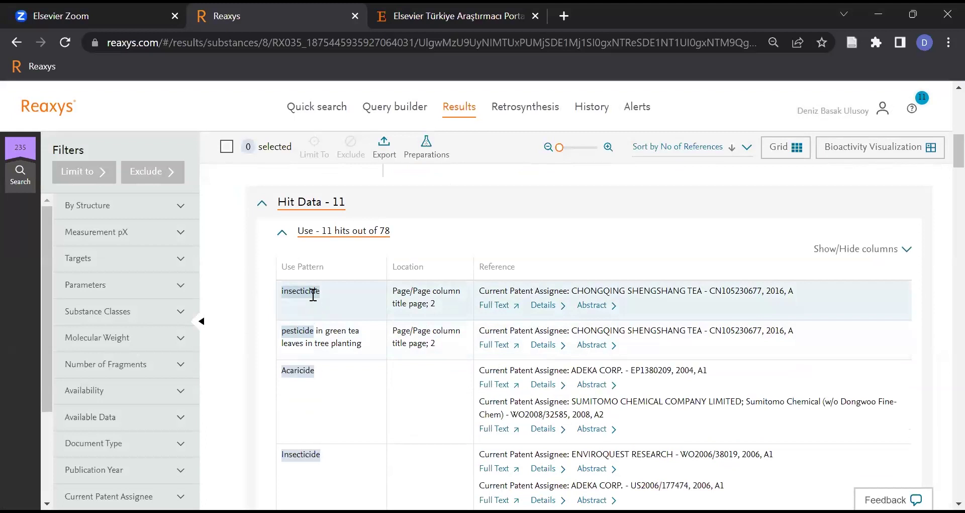
pyautogui.scroll(-2, 310, 301)
pyautogui.scroll(-2, 304, 266)
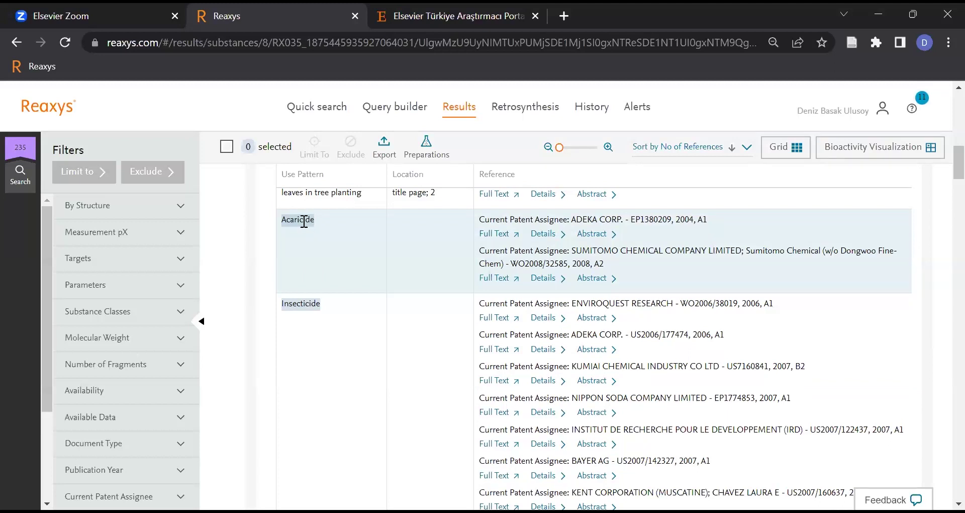
pyautogui.scroll(-2, 304, 221)
pyautogui.scroll(-6, 295, 234)
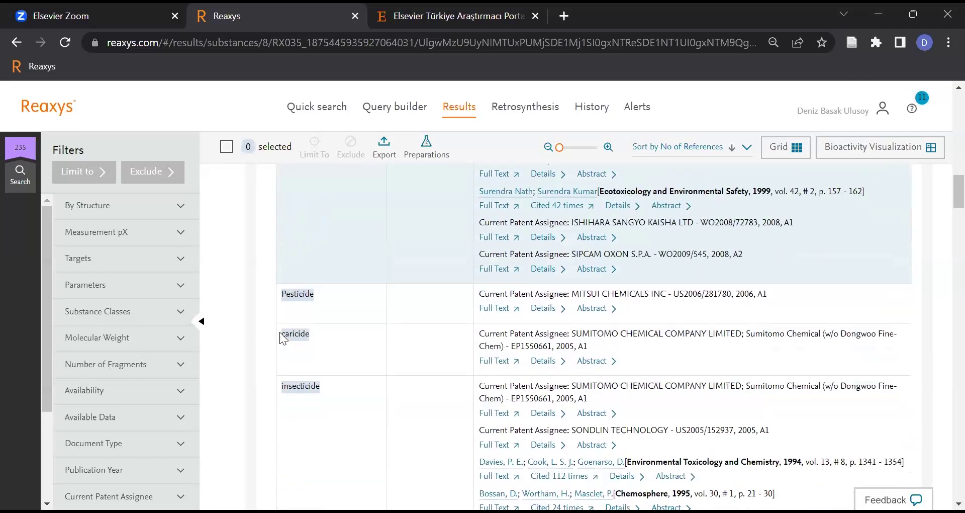
pyautogui.scroll(-2, 330, 397)
pyautogui.moveTo(319, 313); pyautogui.dragTo(312, 315)
pyautogui.click(342, 363)
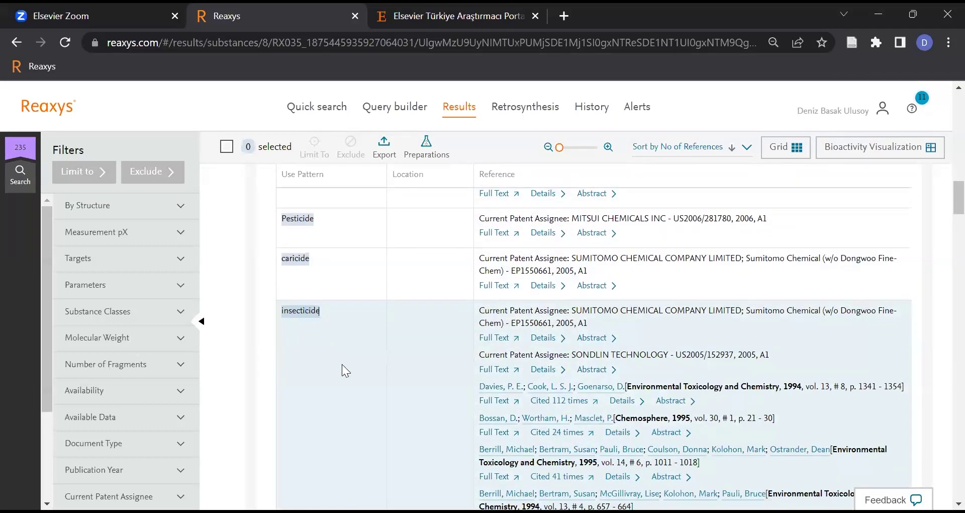
pyautogui.scroll(-10, 342, 365)
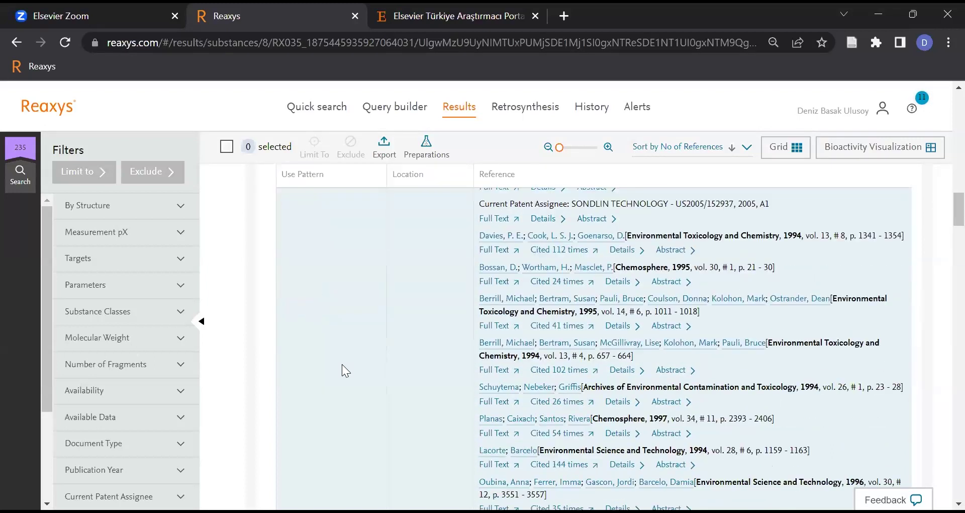
pyautogui.scroll(10, 342, 365)
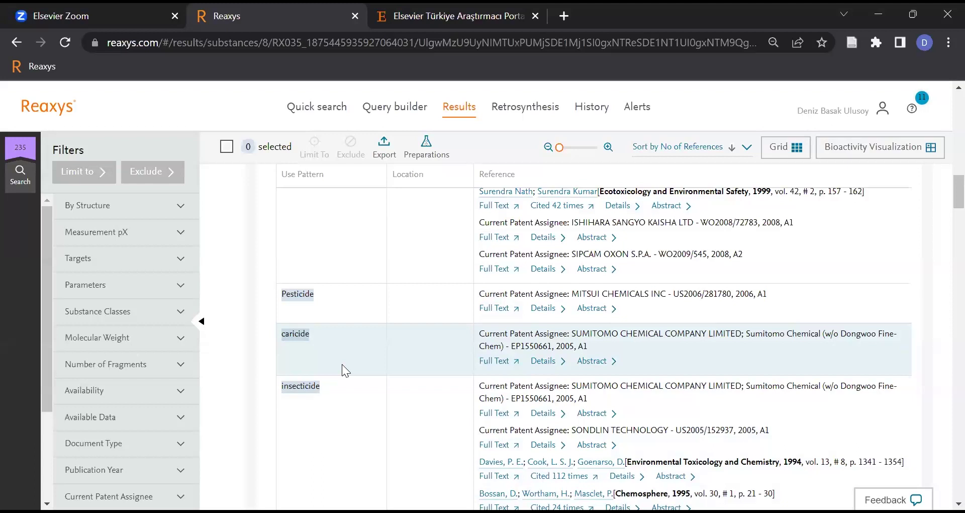
pyautogui.scroll(-10, 342, 364)
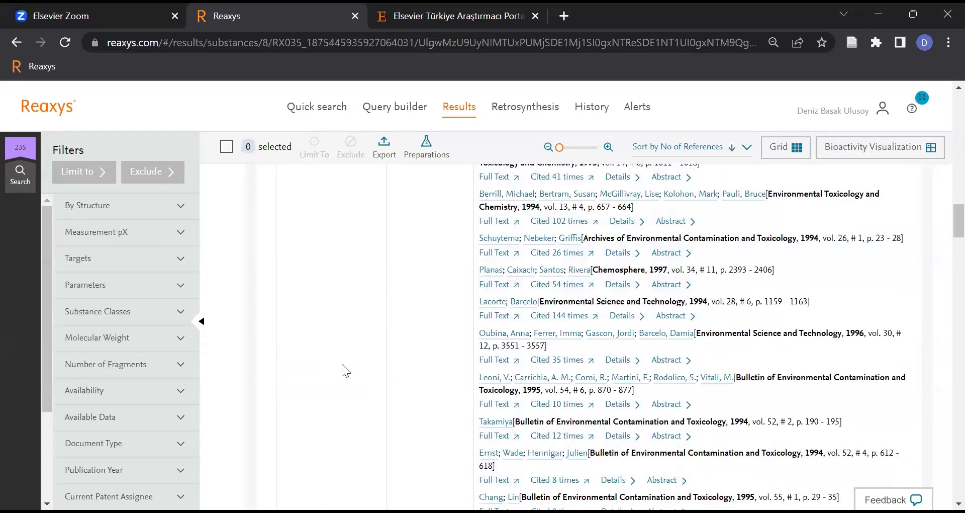
pyautogui.scroll(10, 346, 372)
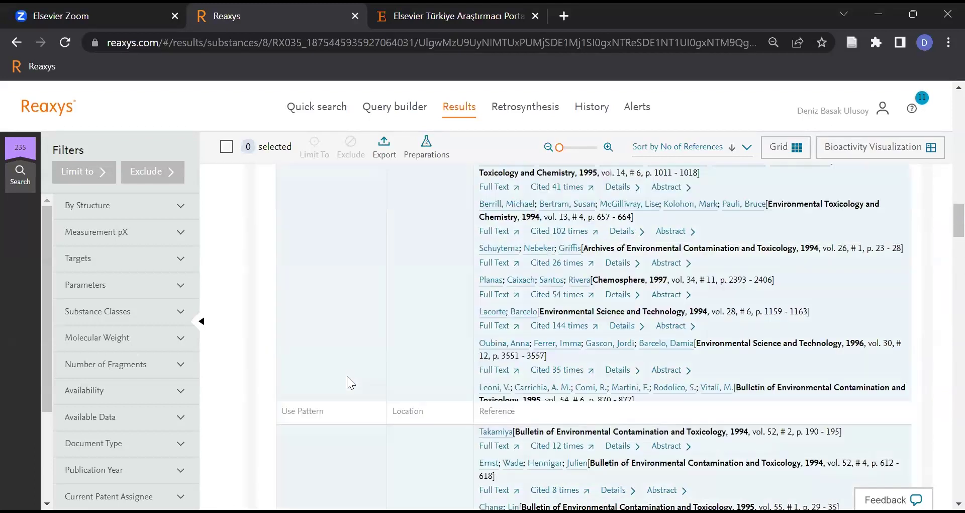
pyautogui.scroll(-4, 347, 376)
pyautogui.scroll(3, 346, 377)
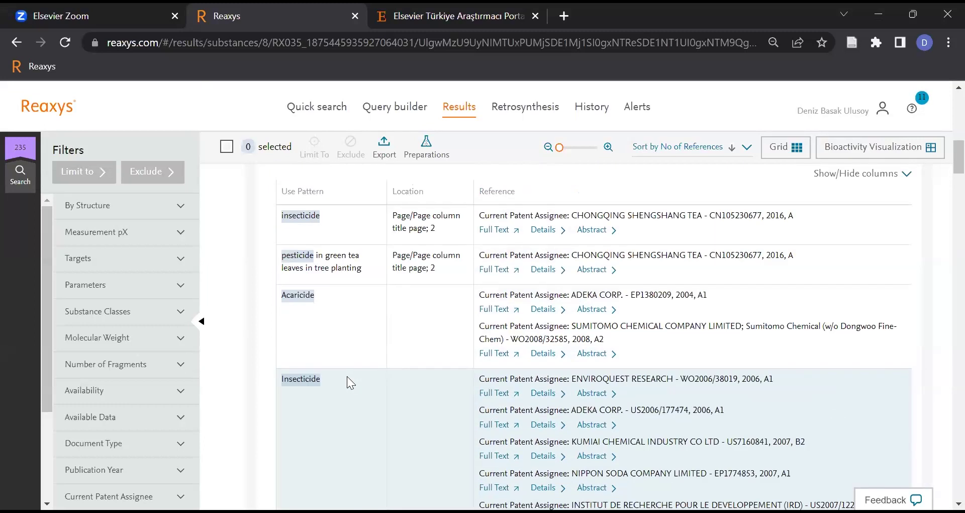
pyautogui.scroll(-10, 347, 376)
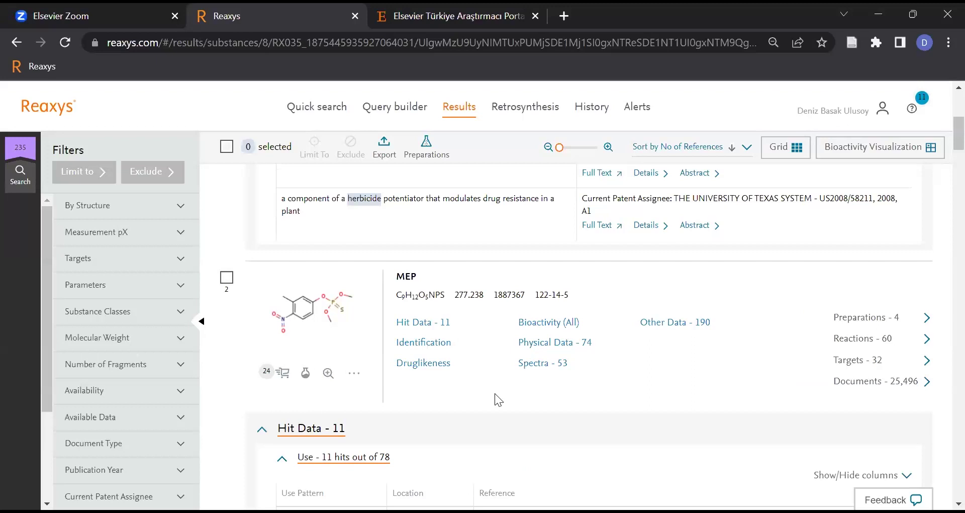
pyautogui.scroll(-2, 494, 393)
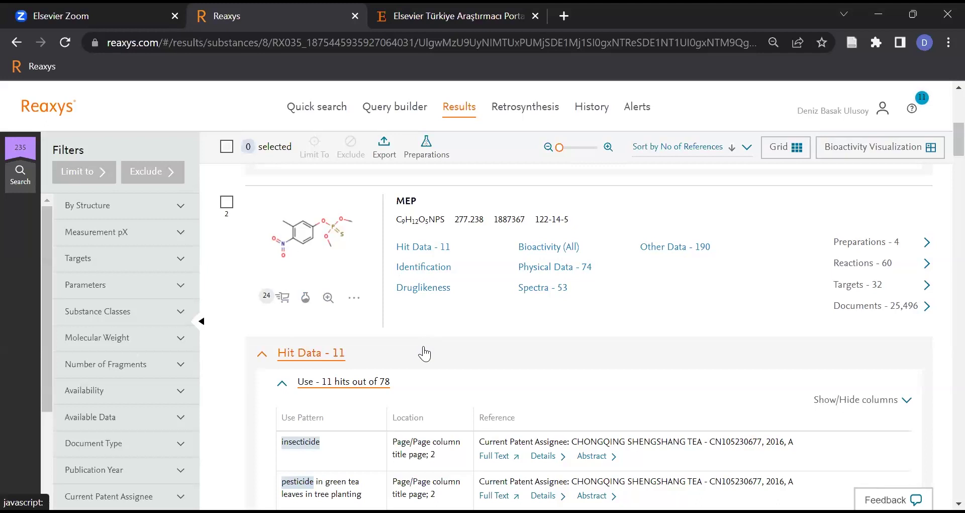
pyautogui.scroll(-10, 397, 278)
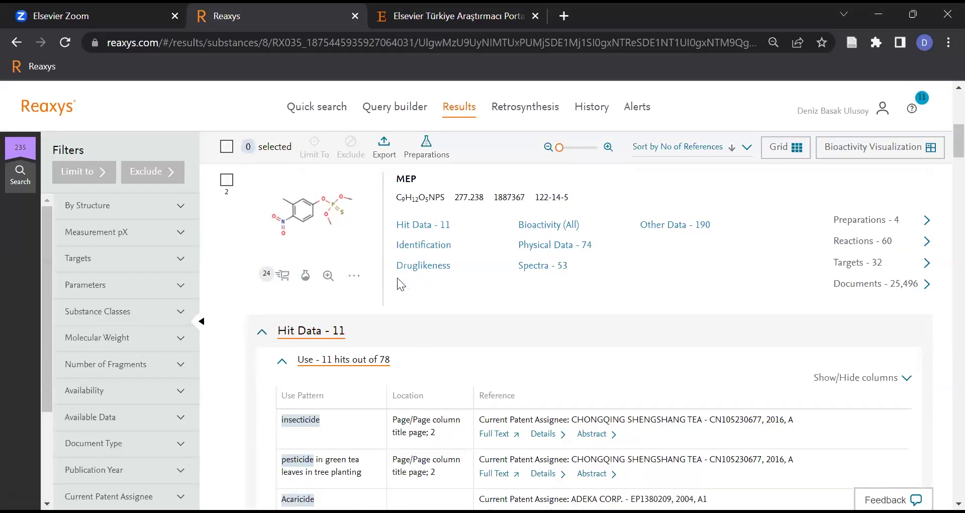
# - Expand Chlorpyrifos's Use hits, show all of them and examine the listed use patterns
pyautogui.scroll(-15, 353, 372)
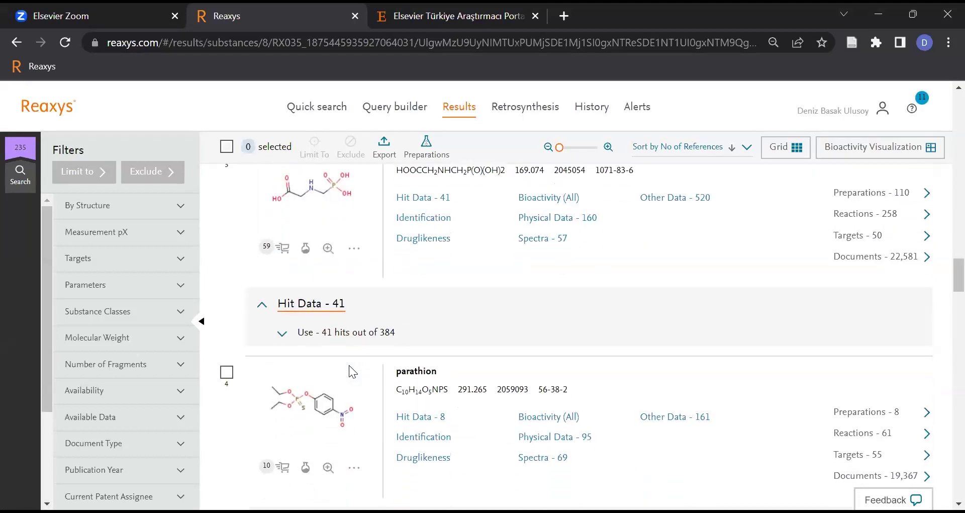
pyautogui.click(388, 411)
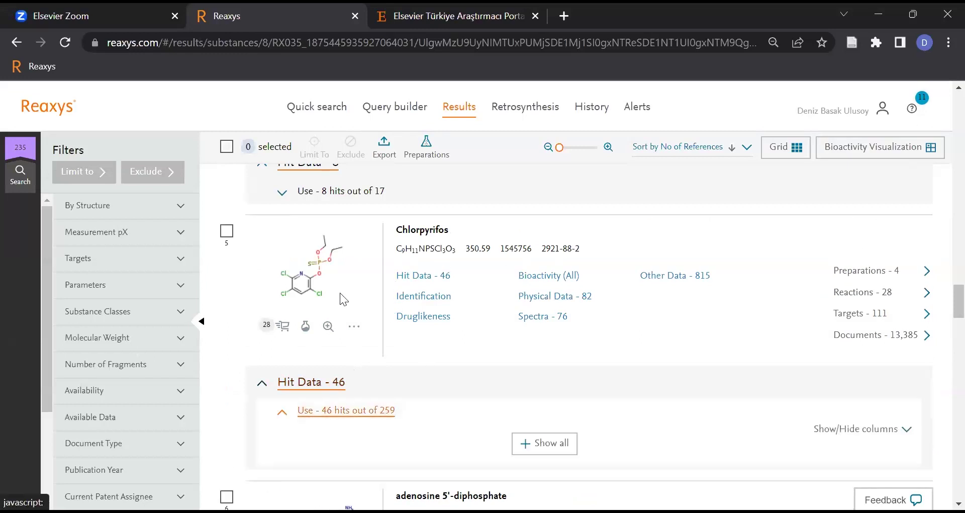
pyautogui.scroll(-1, 307, 378)
pyautogui.scroll(-6, 326, 322)
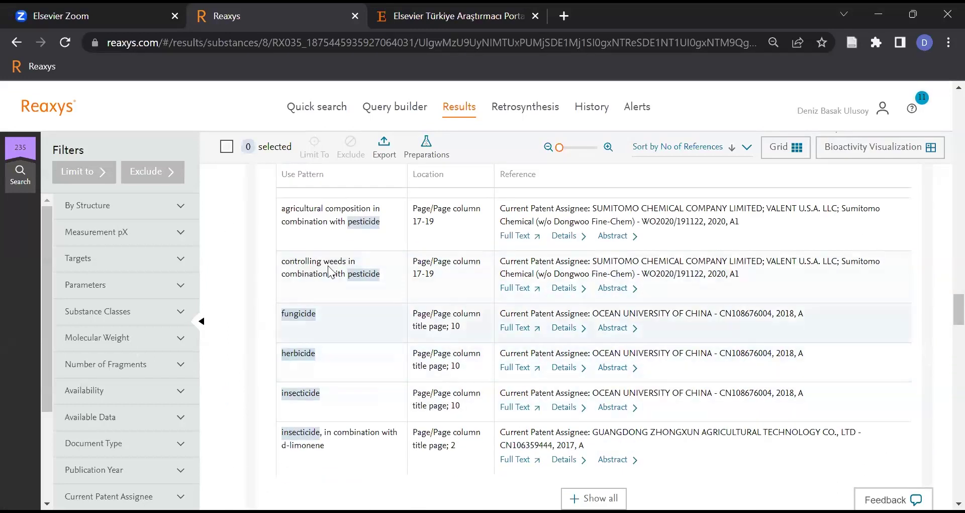
pyautogui.scroll(-2, 503, 382)
pyautogui.click(568, 418)
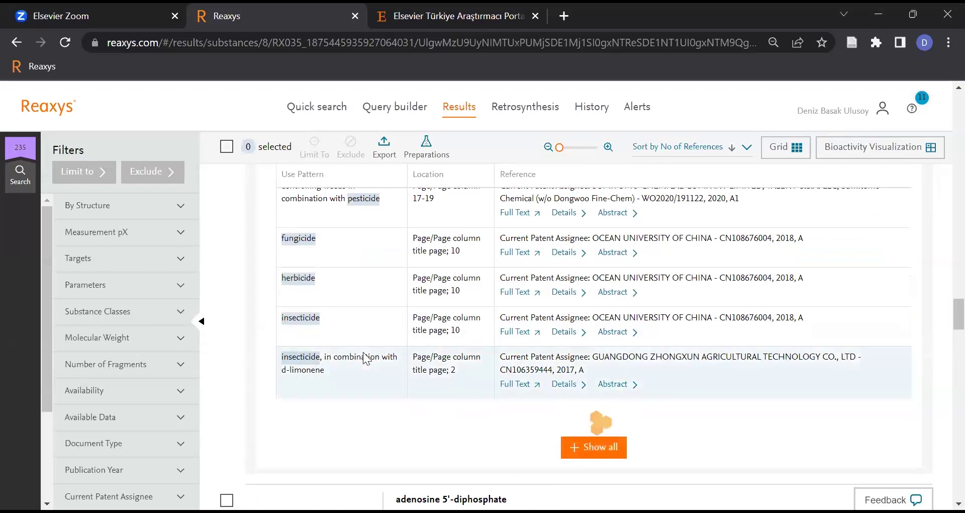
pyautogui.scroll(-3, 362, 352)
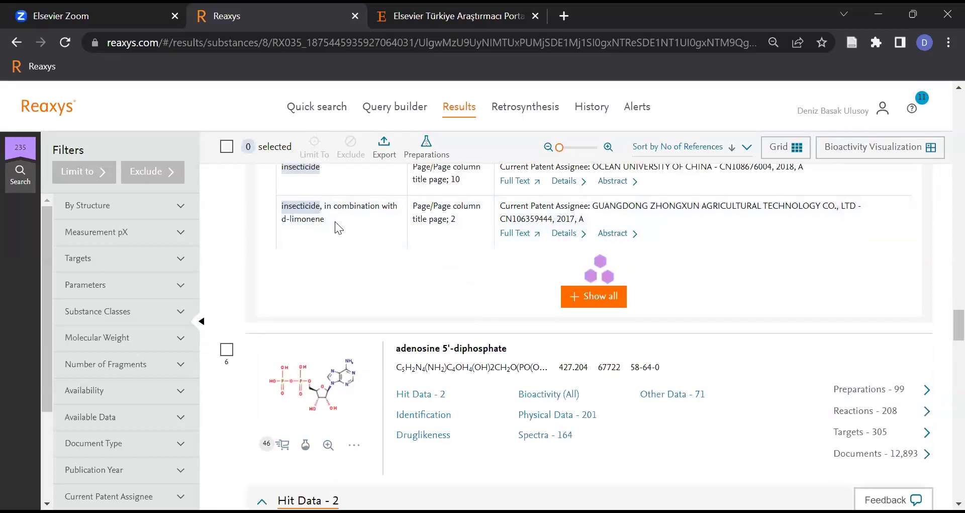
pyautogui.scroll(-10, 390, 304)
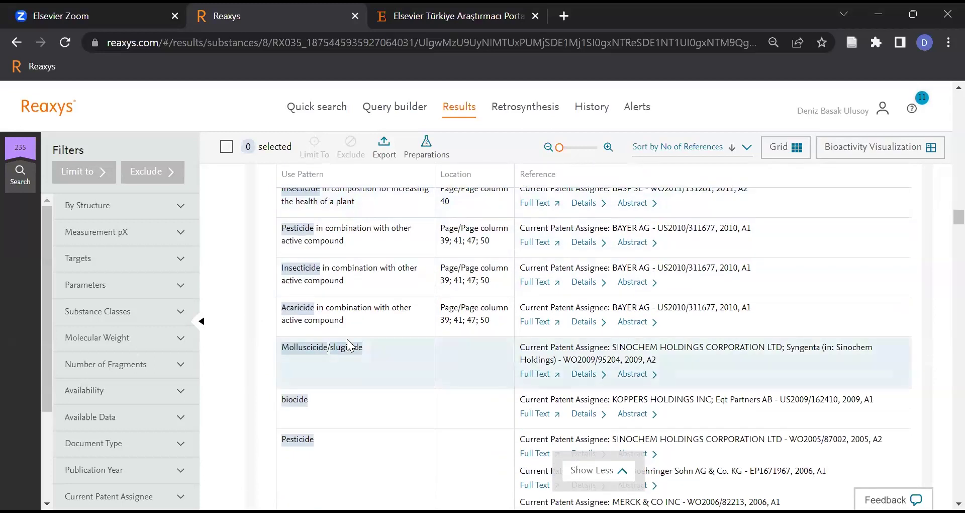
pyautogui.scroll(3, 350, 347)
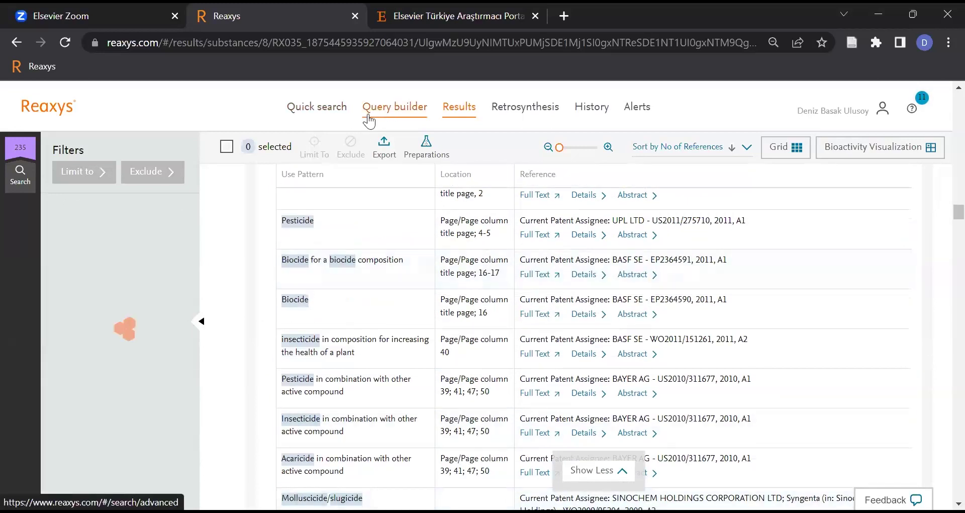
# - Go back to the query builder and switch to the Quick search page
pyautogui.click(368, 115)
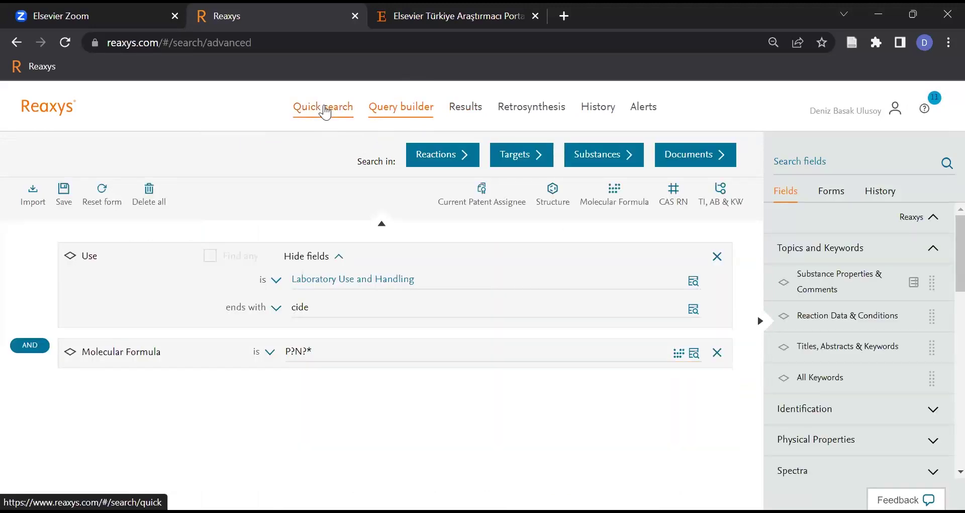
pyautogui.click(325, 107)
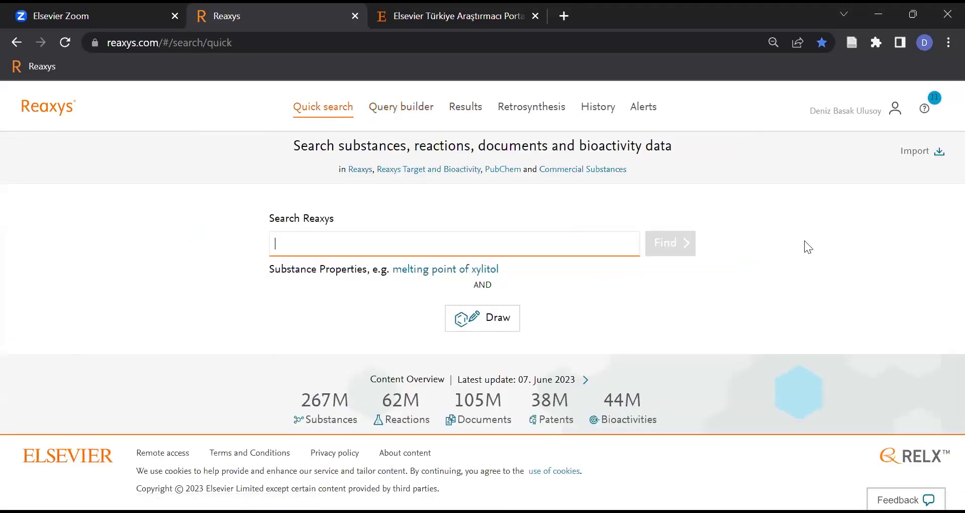